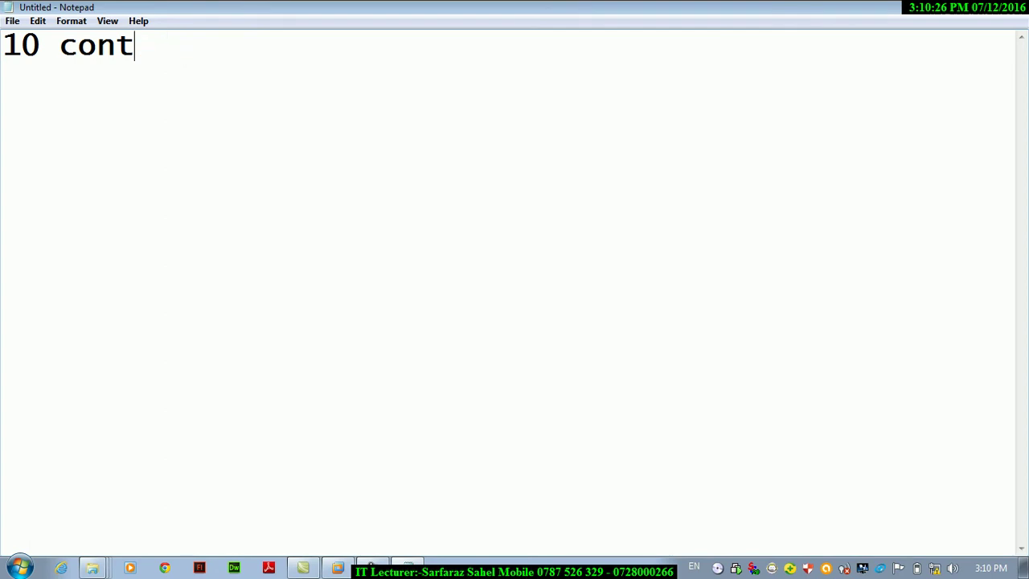
# Finish the Notepad heading '10 control panel in windows 7'.
pyautogui.write('in wi')
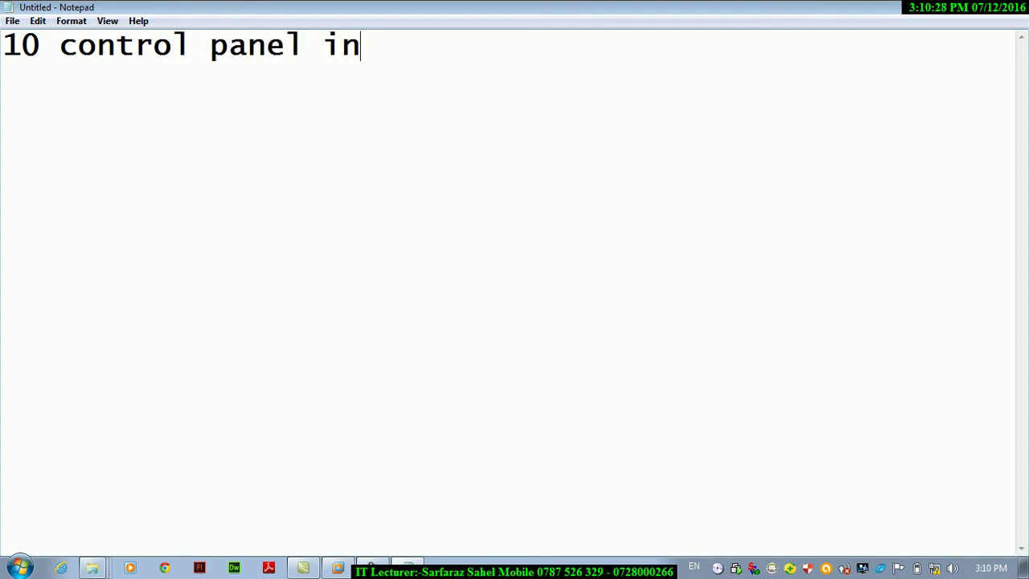
pyautogui.press('BackSpace')
pyautogui.write('windowx')
pyautogui.press('BackSpace')
pyautogui.press('BackSpace')
pyautogui.write('s 7')
pyautogui.press('Return')
# Add a 'teacher :-' line with the teacher's name, then insert the current time and date.
pyautogui.write('teacher :- sarfaazns')
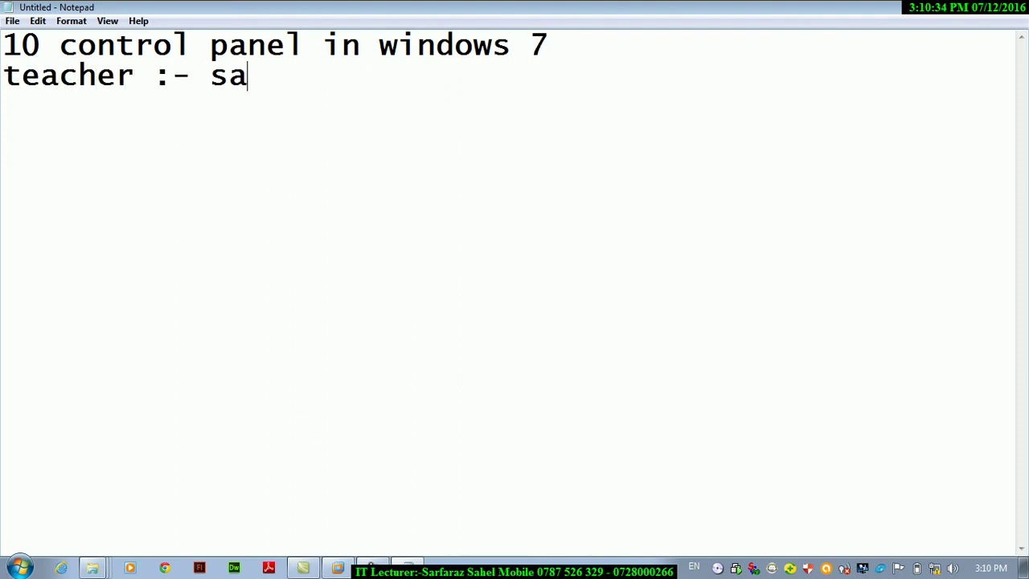
pyautogui.press('BackSpace')
pyautogui.press('BackSpace')
pyautogui.press('BackSpace')
pyautogui.press('BackSpace')
pyautogui.write('ra')
pyautogui.press('BackSpace')
pyautogui.write('as')
pyautogui.press('BackSpace')
pyautogui.press('BackSpace')
pyautogui.write('z sahel')
pyautogui.press('Return')
pyautogui.press('F5')
pyautogui.press('Return')
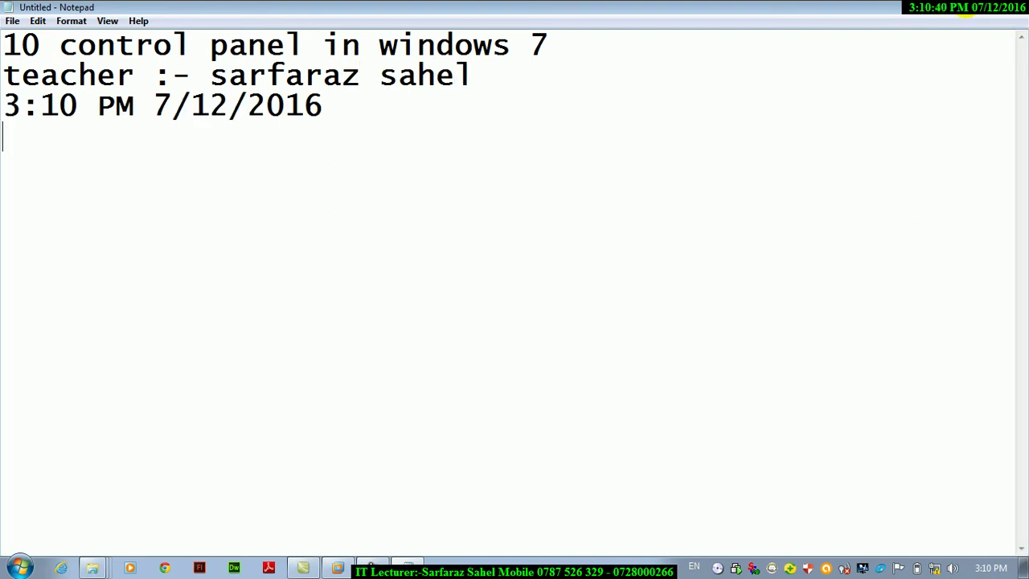
# Show the desktop and open the Run dialog.
pyautogui.press('super+d')
pyautogui.press('super+r')
pyautogui.write('n')
pyautogui.press('BackSpace')
# Launch Control Panel with 'control' from Run and maximize its window.
pyautogui.write('contro')
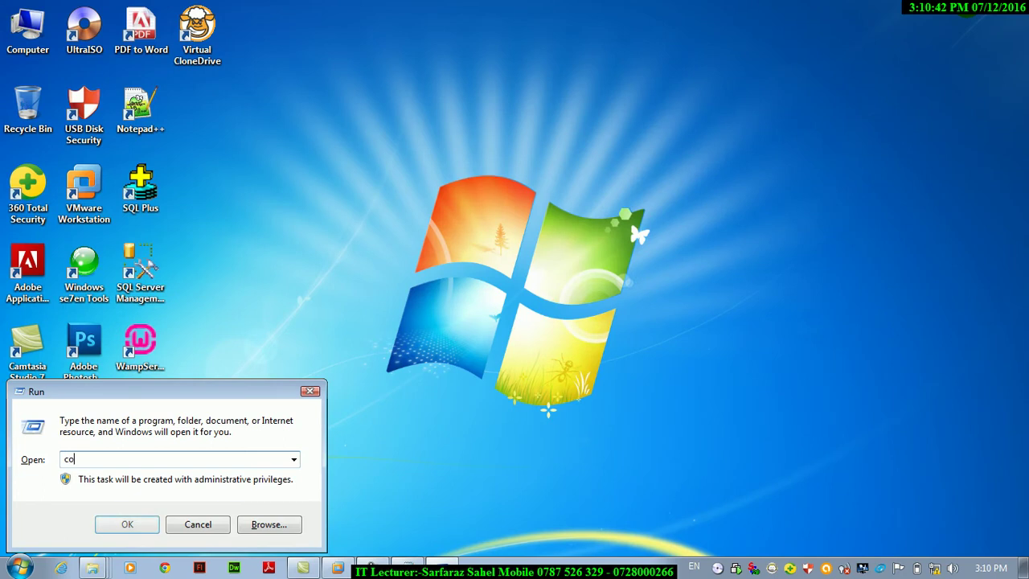
pyautogui.write('l')
pyautogui.press('Return')
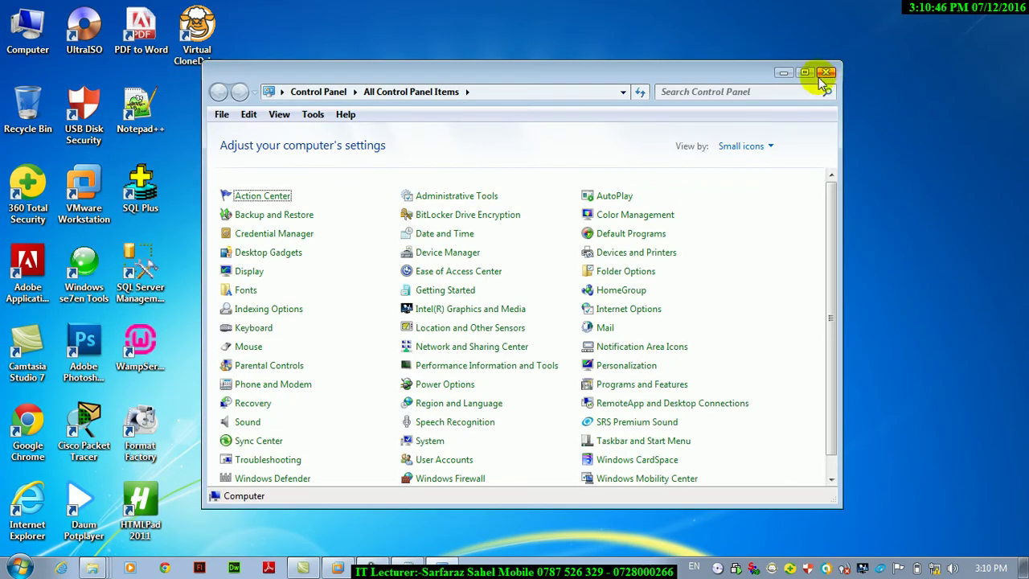
pyautogui.click(805, 72)
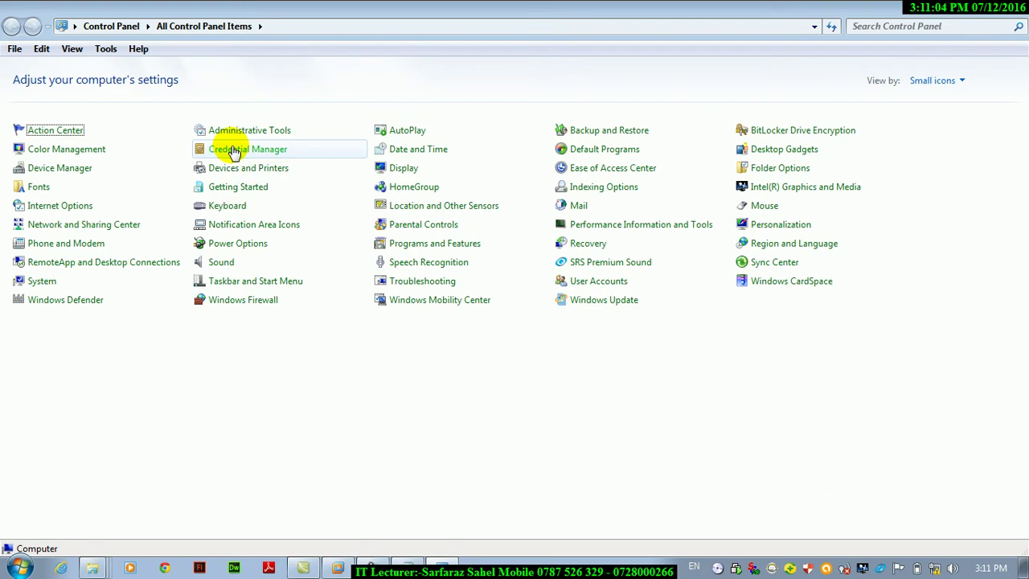
pyautogui.click(233, 152)
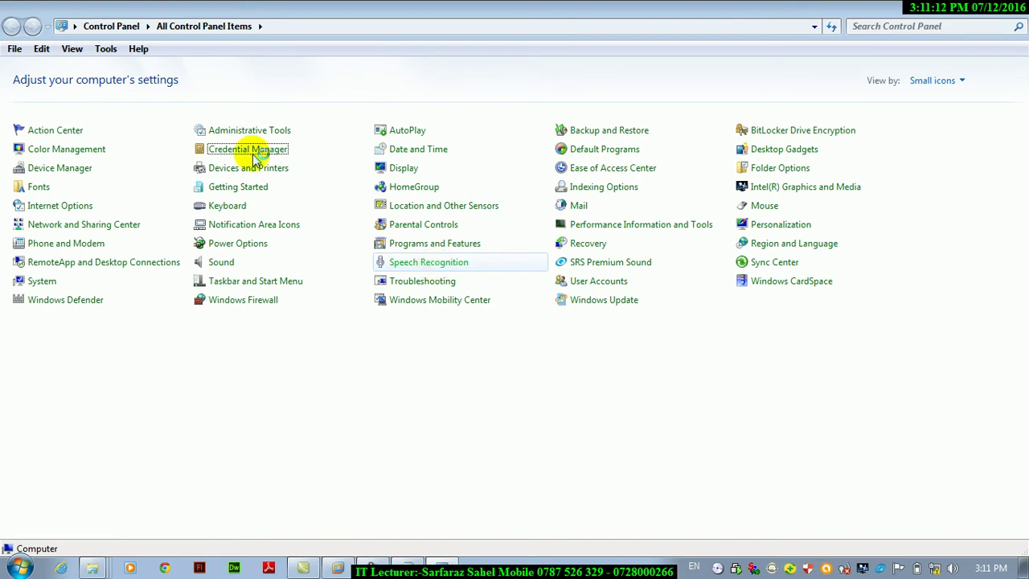
pyautogui.click(252, 152)
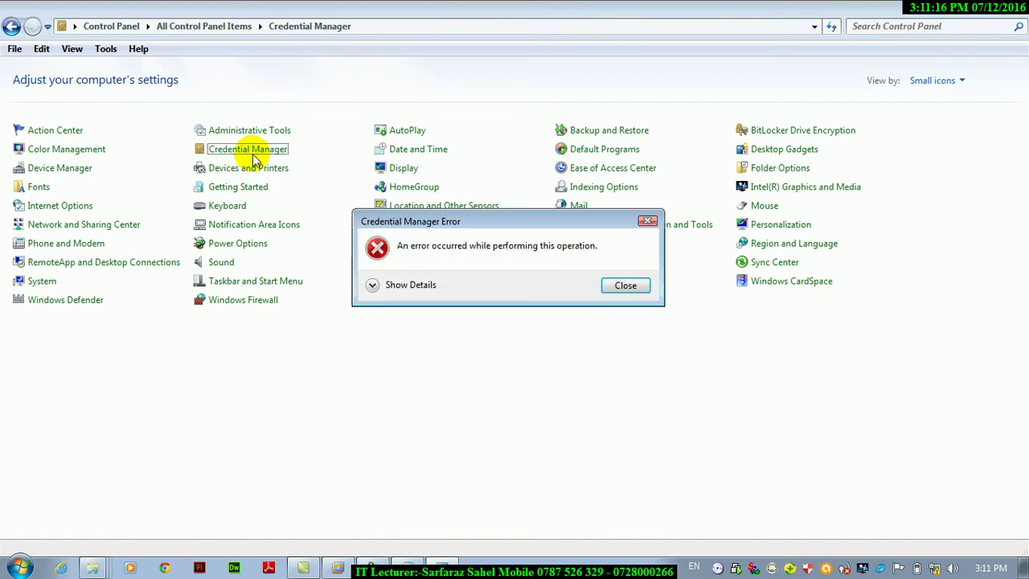
pyautogui.press('Return')
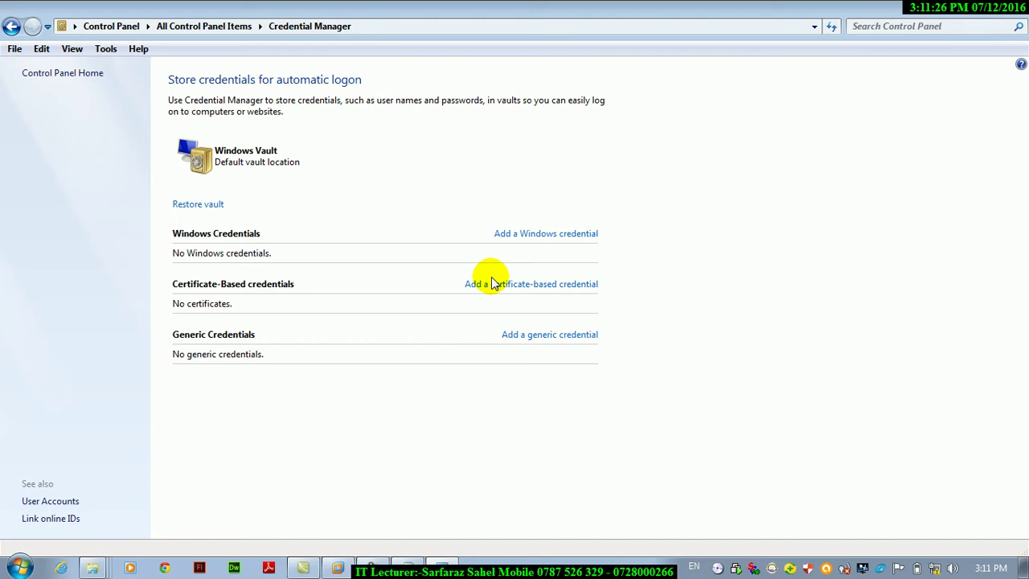
pyautogui.click(12, 27)
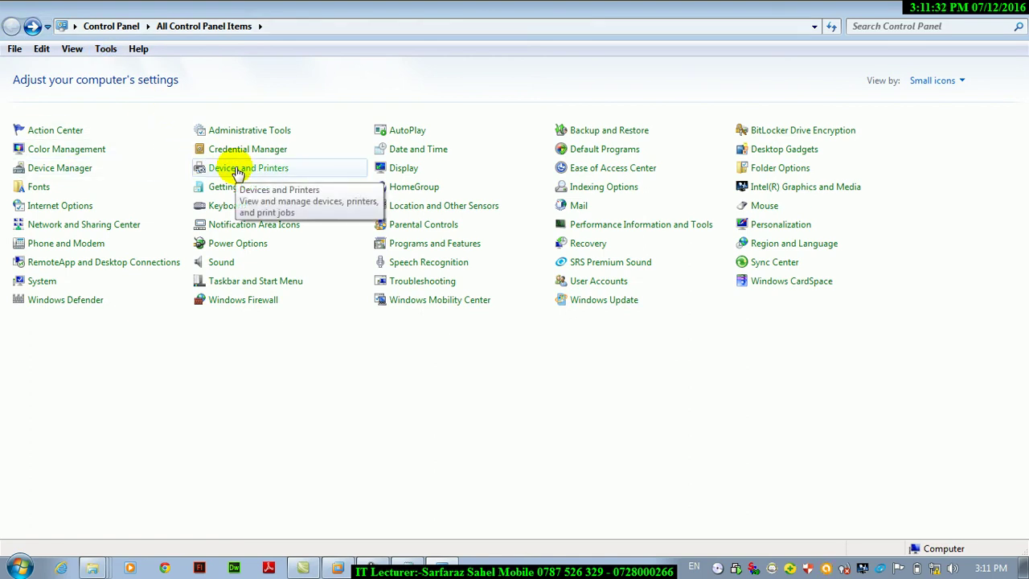
# Open a new maximized Notepad and type the line 'devices and printer'.
pyautogui.press('super+r')
pyautogui.write('notepad')
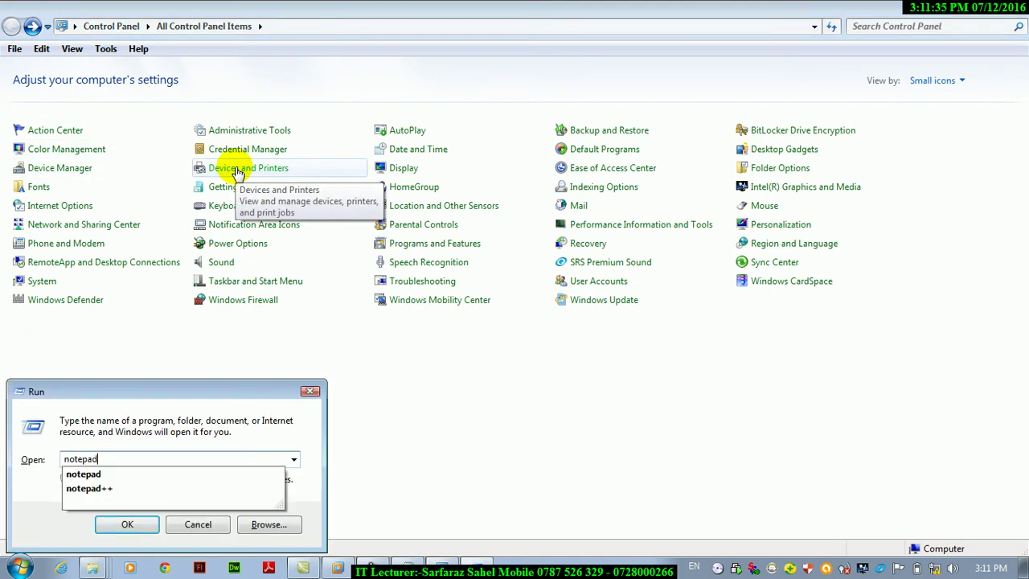
pyautogui.press('Return')
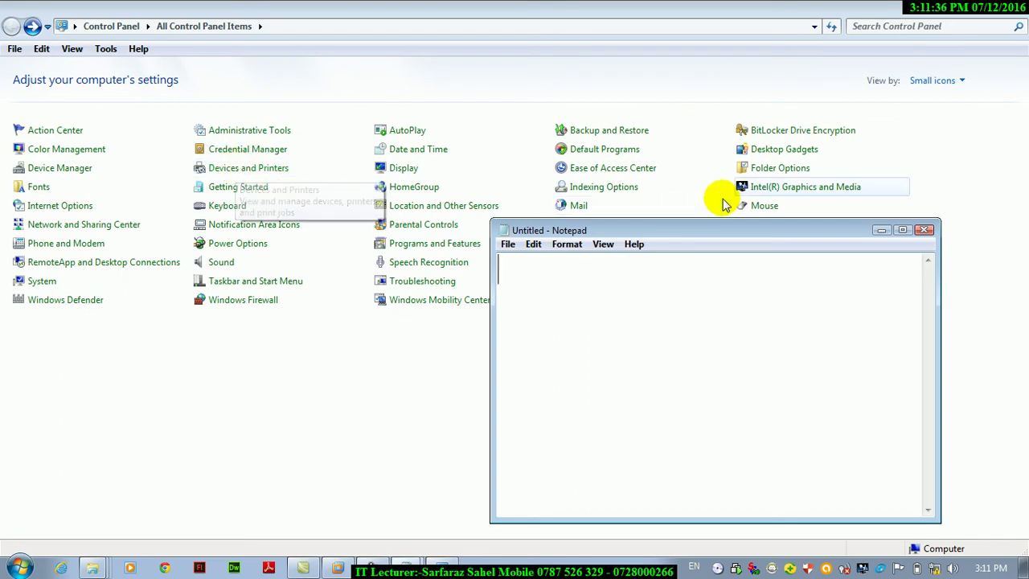
pyautogui.click(903, 231)
pyautogui.write('de')
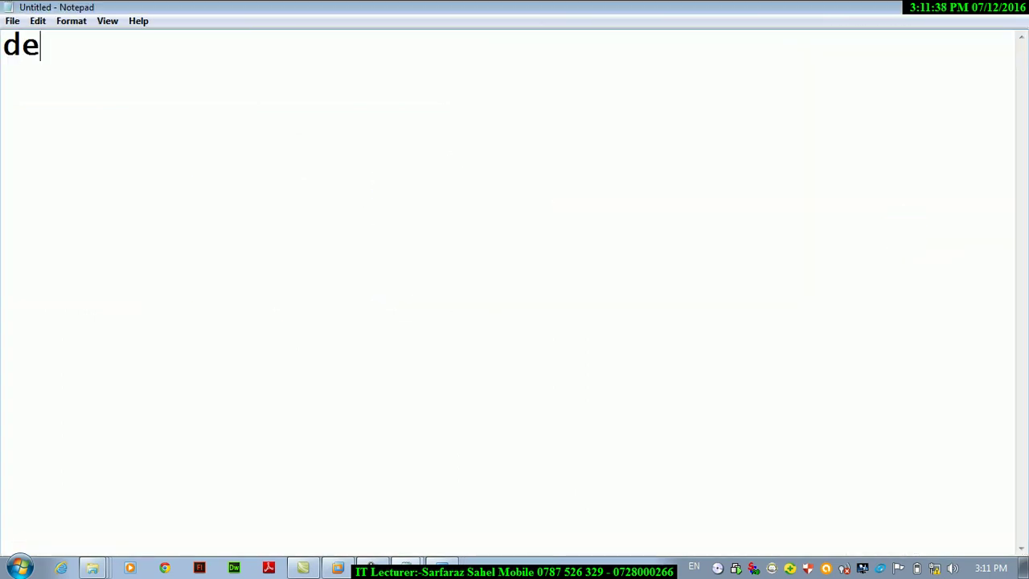
pyautogui.write('vices and rp')
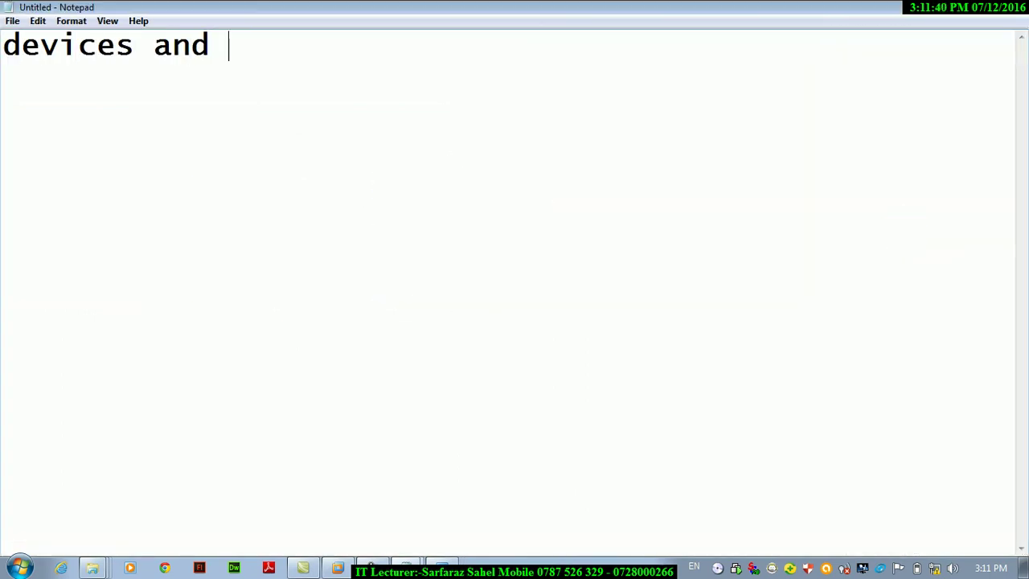
pyautogui.press('BackSpace')
pyautogui.press('BackSpace')
pyautogui.write('printer')
pyautogui.press('Return')
# Type the second line 'is used for connecting of the printer'.
pyautogui.write('s')
pyautogui.press('BackSpace')
pyautogui.press('BackSpace')
pyautogui.write('us')
pyautogui.press('BackSpace')
pyautogui.press('BackSpace')
pyautogui.write('is used for c')
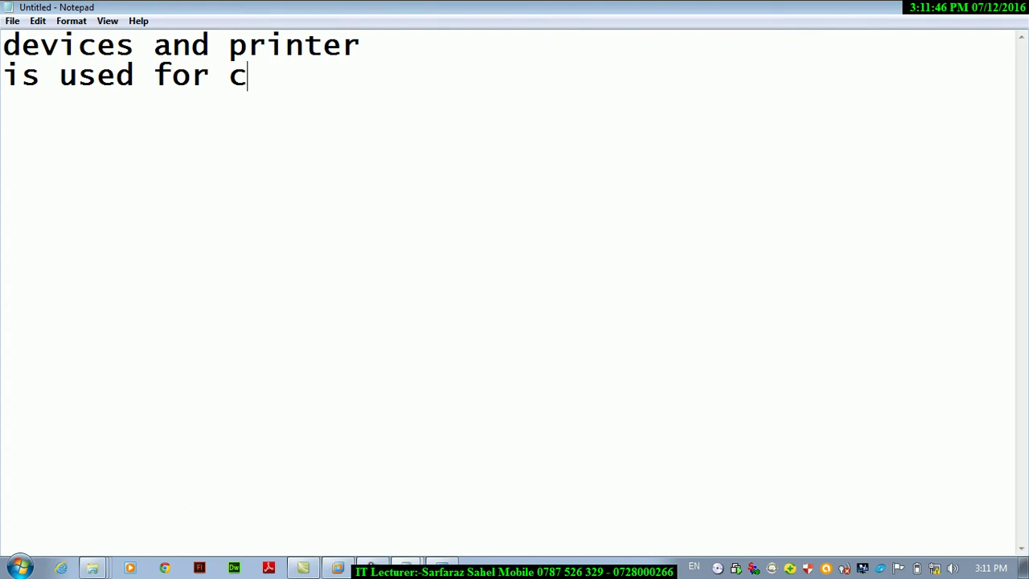
pyautogui.write('onnecting o')
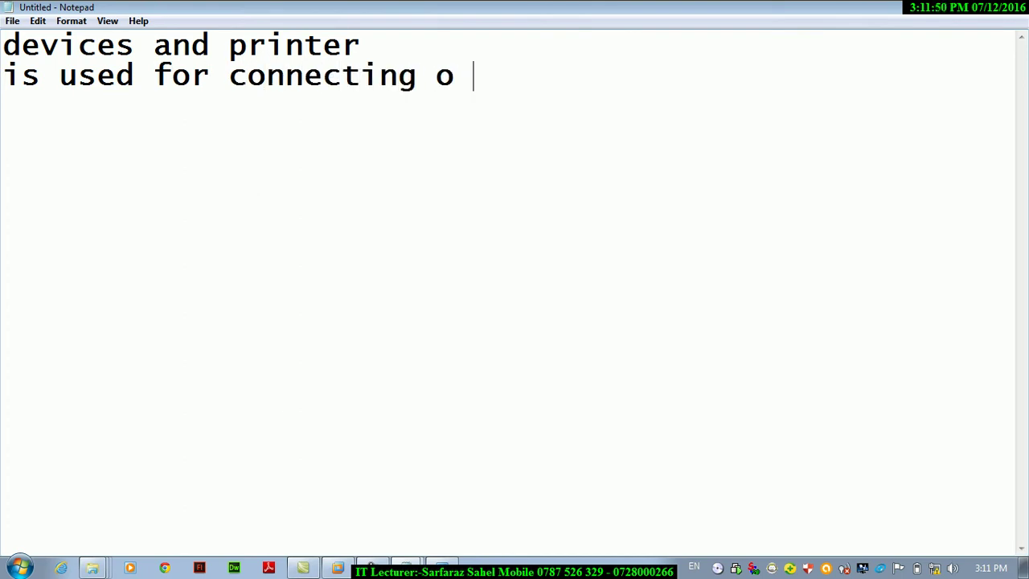
pyautogui.write('f th')
pyautogui.press('BackSpace')
pyautogui.click(903, 230)
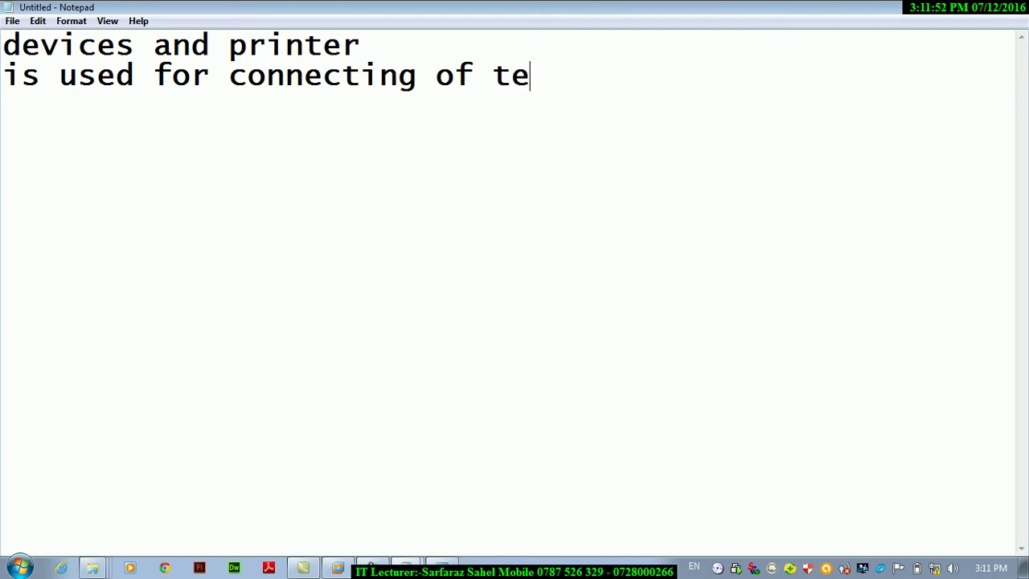
pyautogui.write('he printer')
# Add the line 'wireless and blutooth devices' and minimise Notepad.
pyautogui.press('Return')
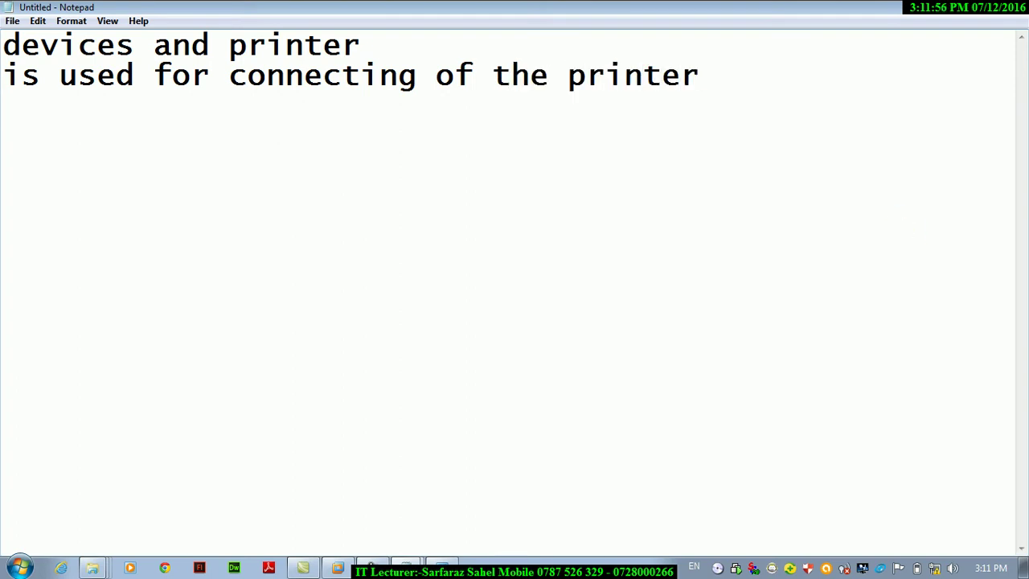
pyautogui.write('wire')
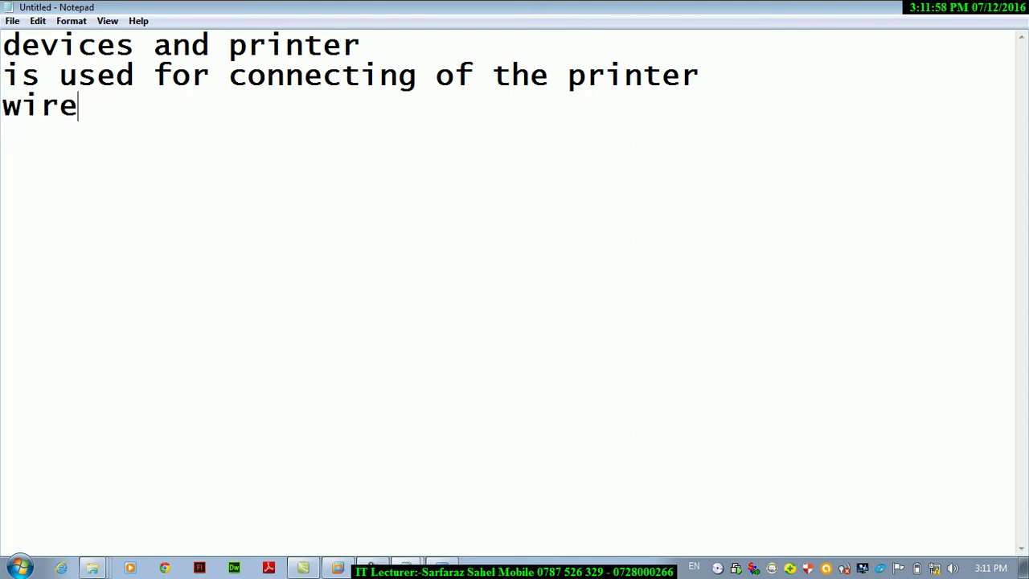
pyautogui.write('less and blutooth')
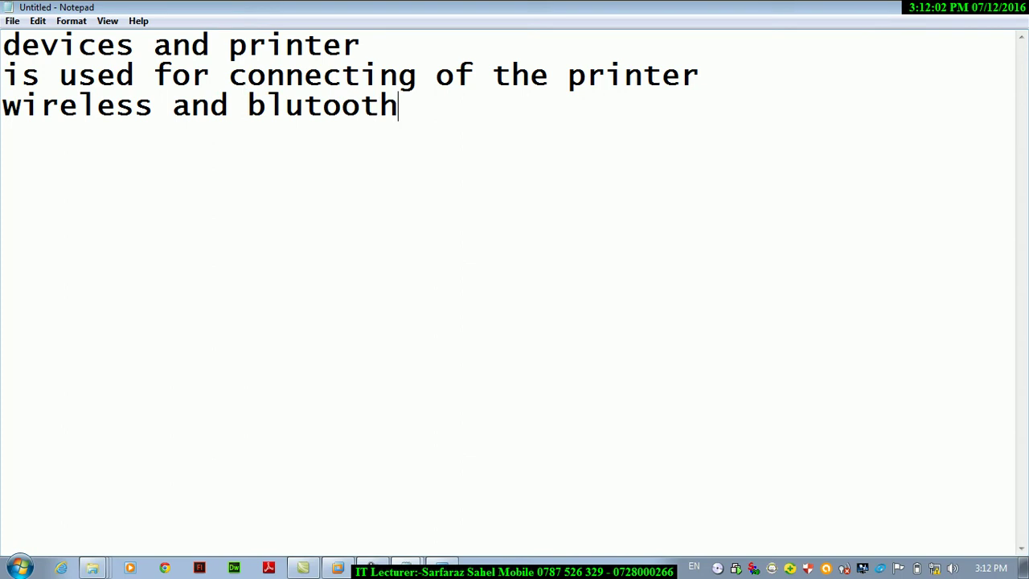
pyautogui.write(' devices')
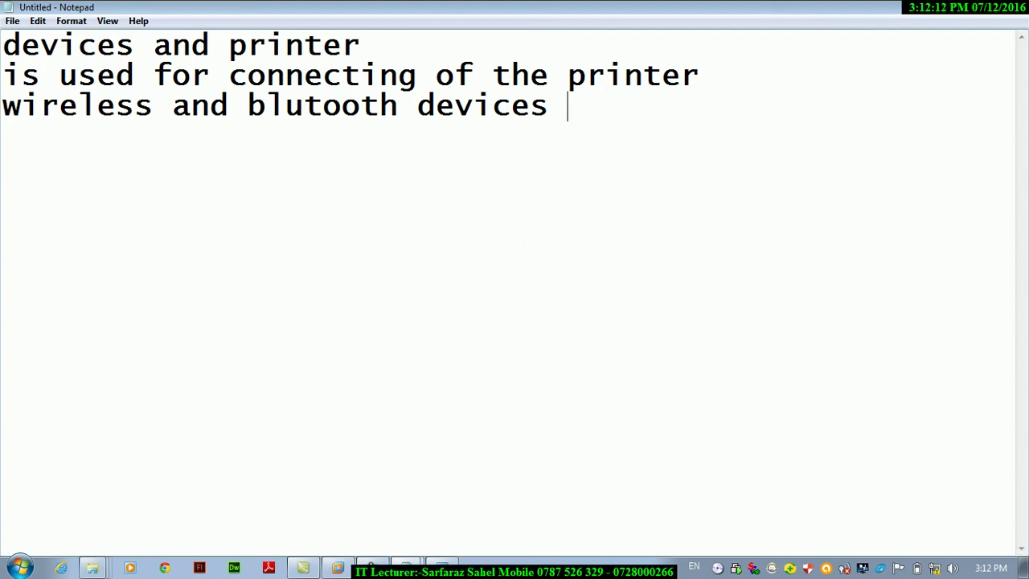
pyautogui.click(976, 17)
# Open Devices and Printers and run sfc from the Run dialog.
pyautogui.click(223, 167)
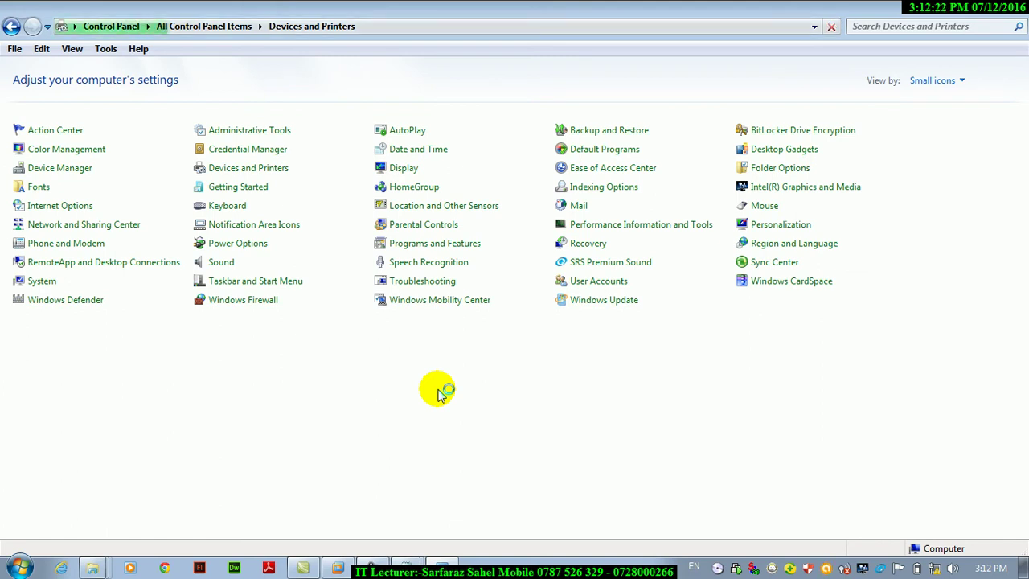
pyautogui.press('super+r')
pyautogui.write('sfc')
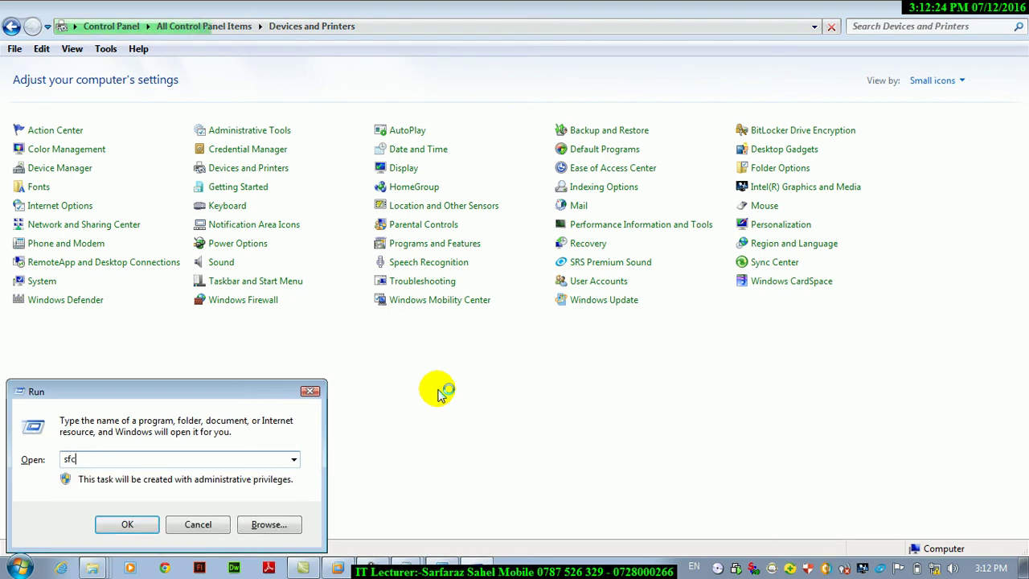
pyautogui.press('Return')
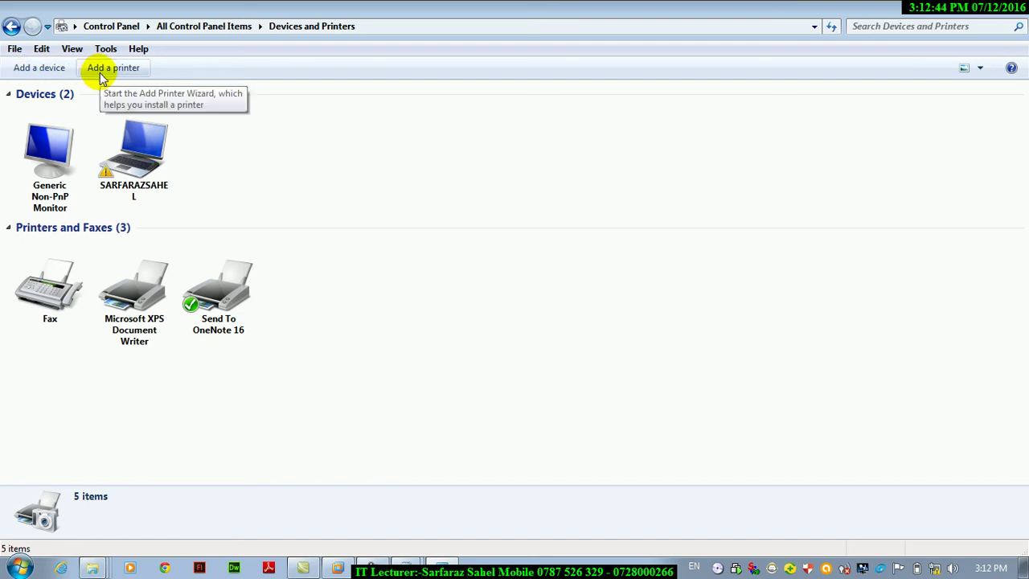
# Search for a new device, cancel the search, and start the Add Printer wizard.
pyautogui.click(40, 69)
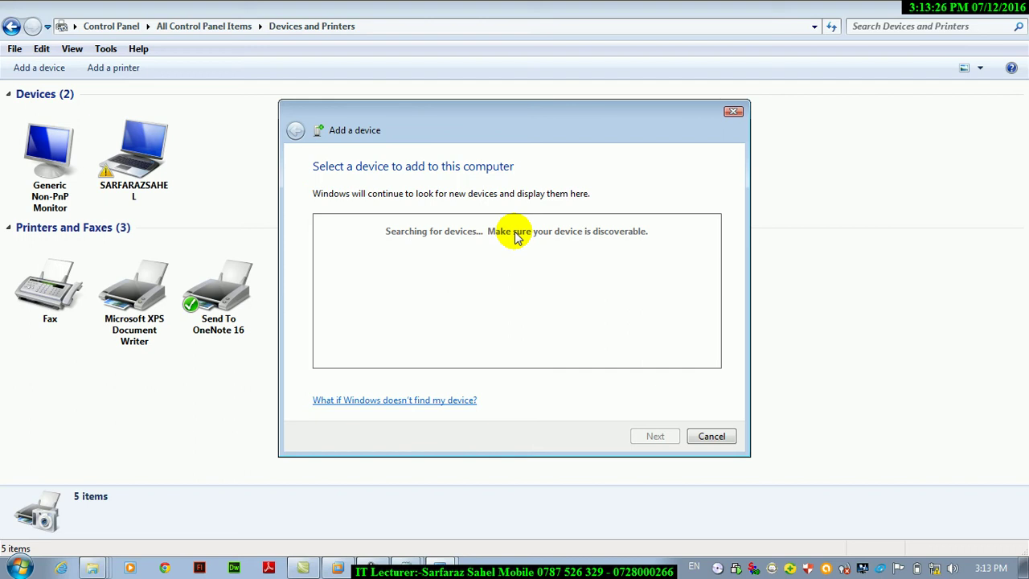
pyautogui.press('Escape')
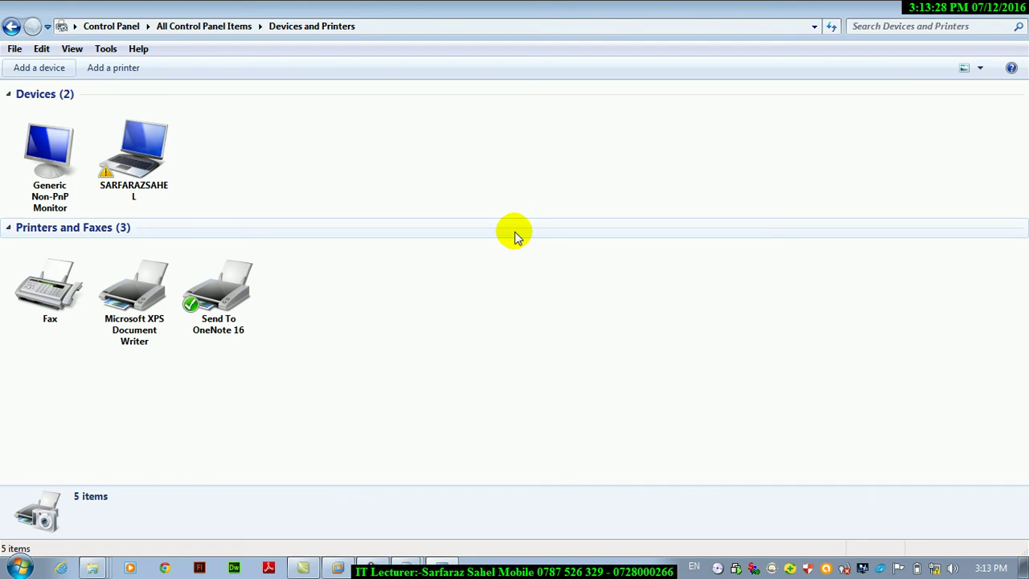
pyautogui.click(119, 71)
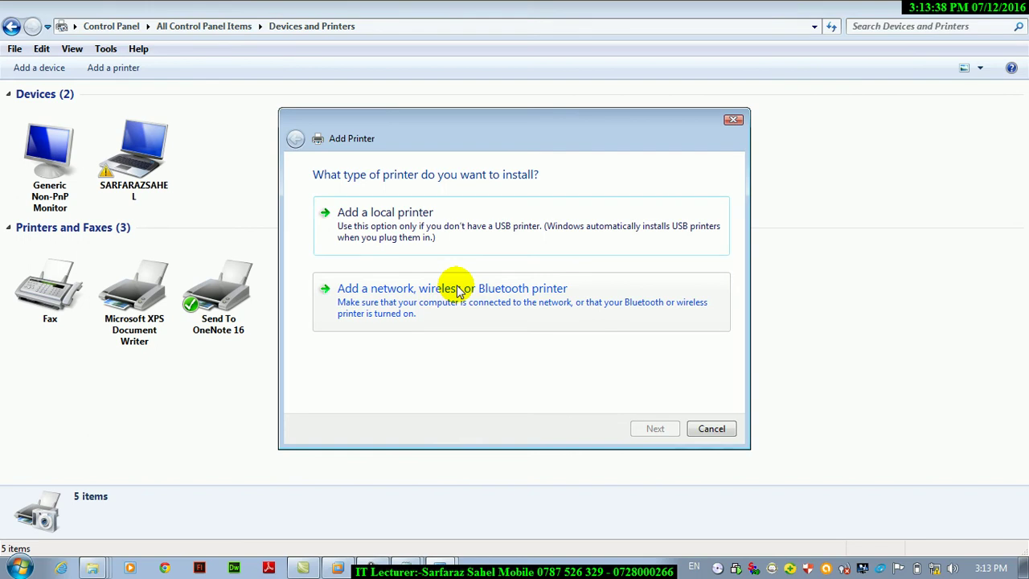
# Bring the lesson heading and devices and printer Notepad notes forward.
pyautogui.click(399, 563)
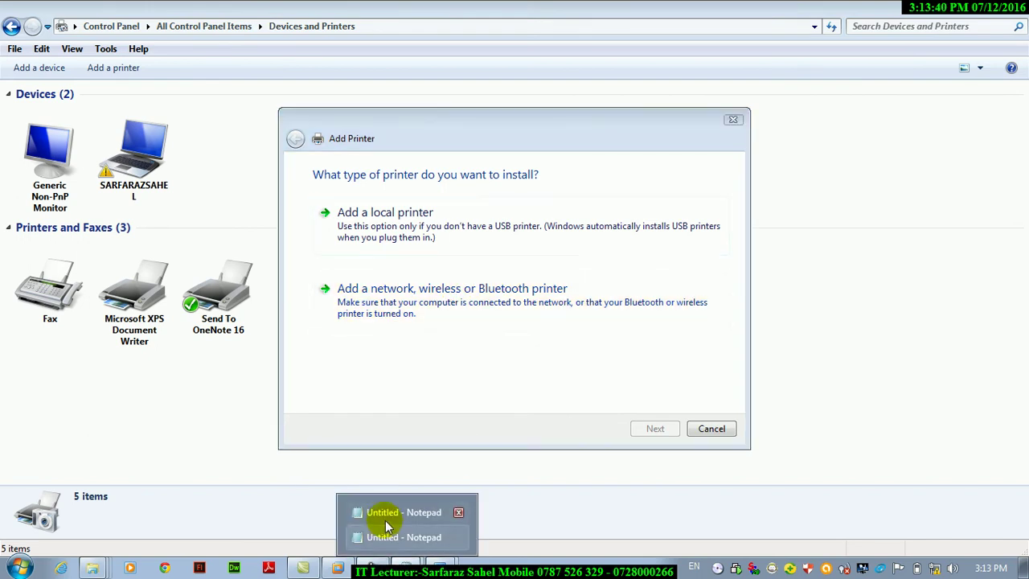
pyautogui.click(382, 515)
pyautogui.moveTo(400, 562)
pyautogui.click(378, 539)
# Add 'plug and play' and 'printer' lines below the device notes.
pyautogui.press('Return')
pyautogui.press('Return')
pyautogui.press('Return')
pyautogui.press('Return')
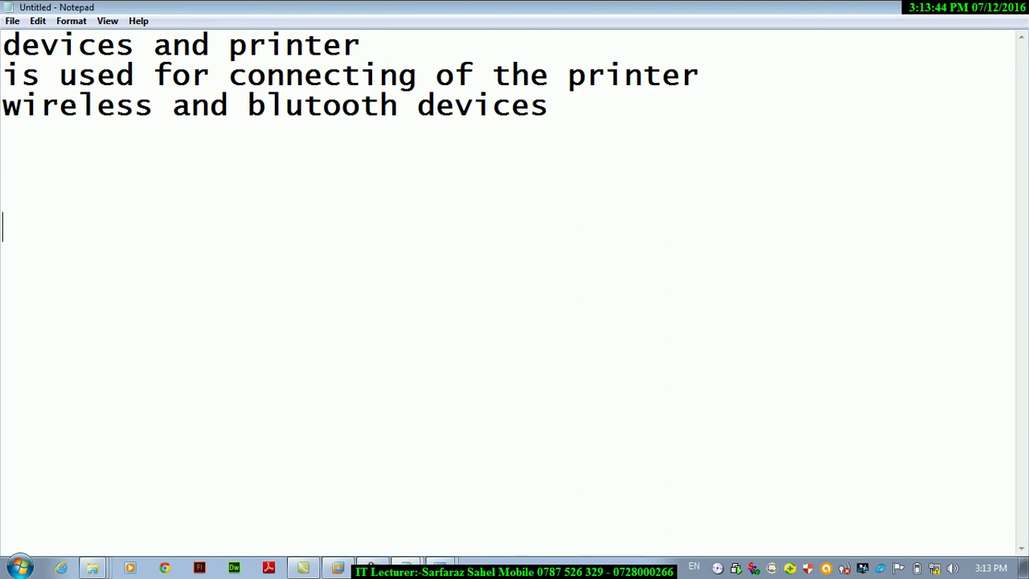
pyautogui.write('pa')
pyautogui.write('u')
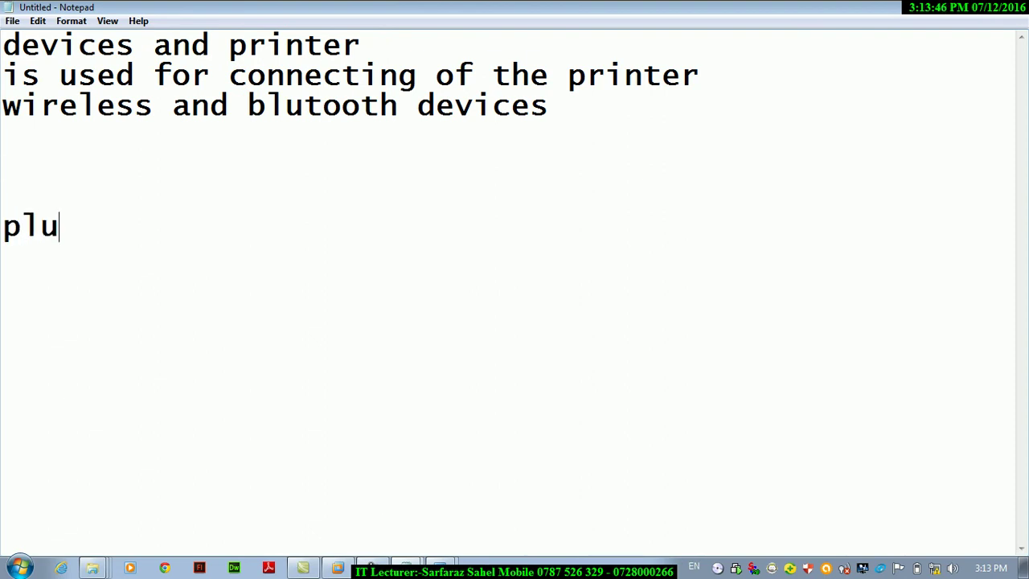
pyautogui.write('g and play')
pyautogui.press('Return')
pyautogui.write('printer]')
pyautogui.press('BackSpace')
pyautogui.write('\\')
pyautogui.press('BackSpace')
# Add a 'modem' line, then open the Computer window with Win+E.
pyautogui.press('Return')
pyautogui.write('modey')
pyautogui.press('BackSpace')
pyautogui.write('m')
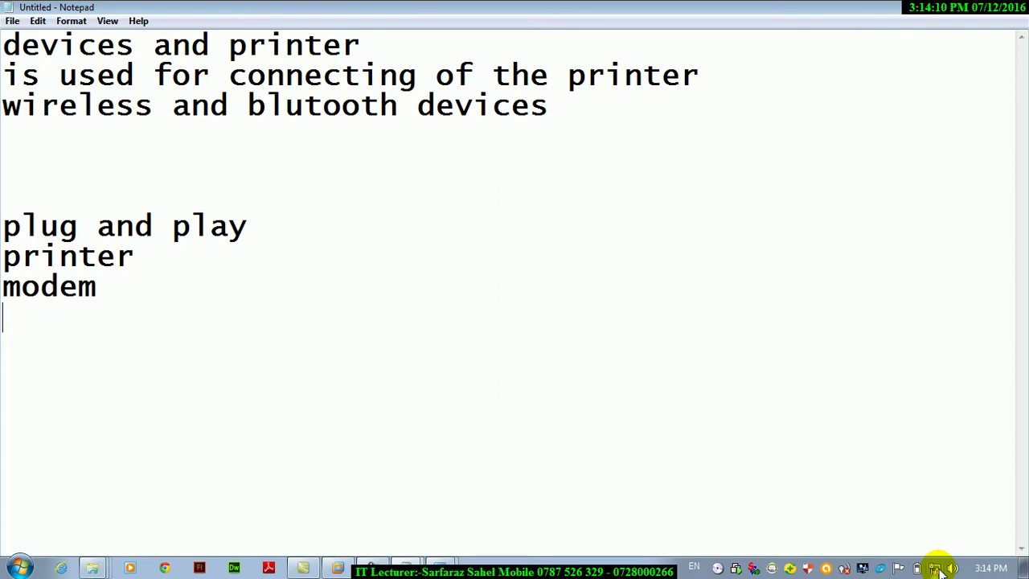
pyautogui.moveTo(941, 570)
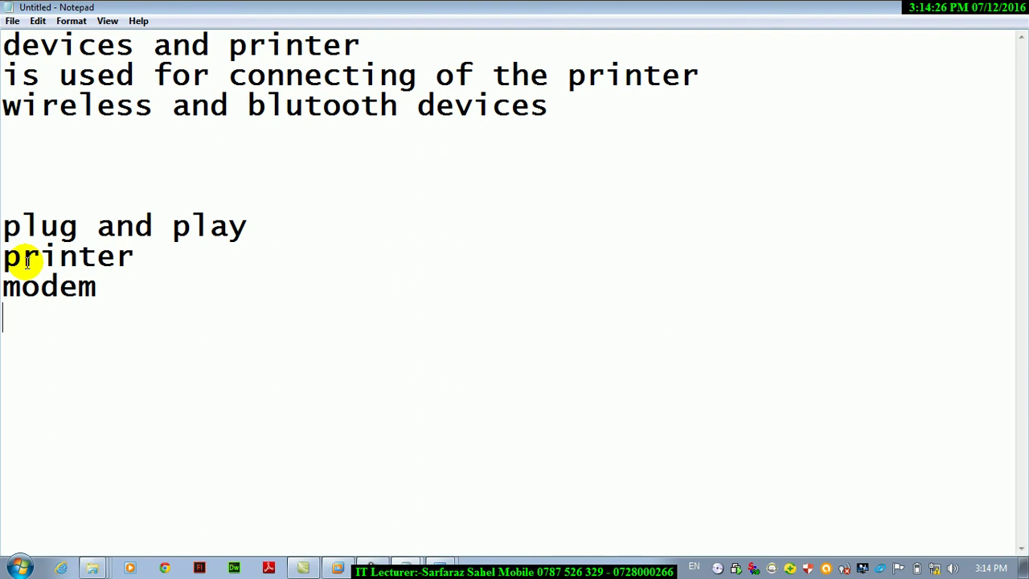
pyautogui.press('super+e')
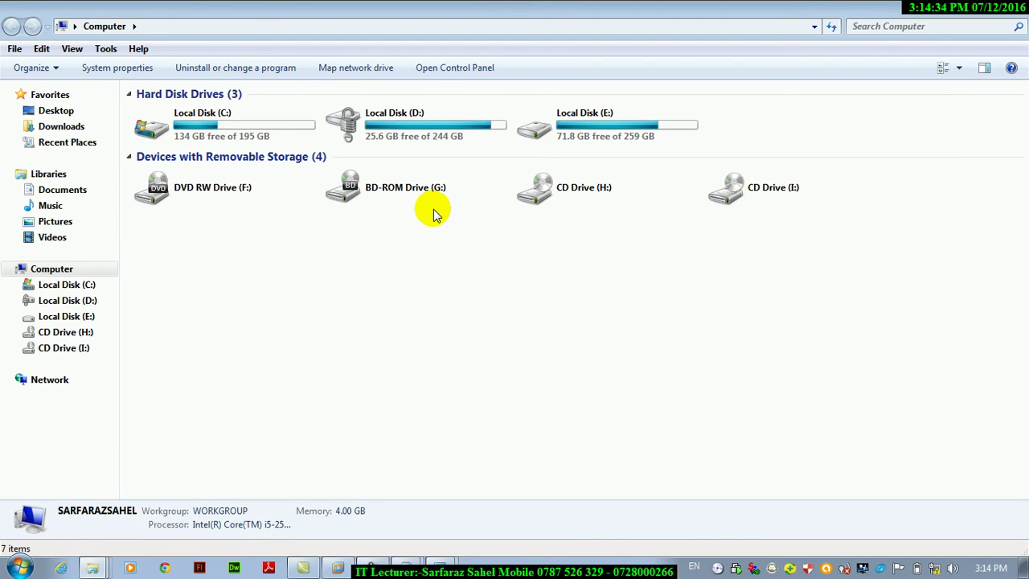
# Close the Computer window and switch to Devices and Printers.
pyautogui.click(1020, 17)
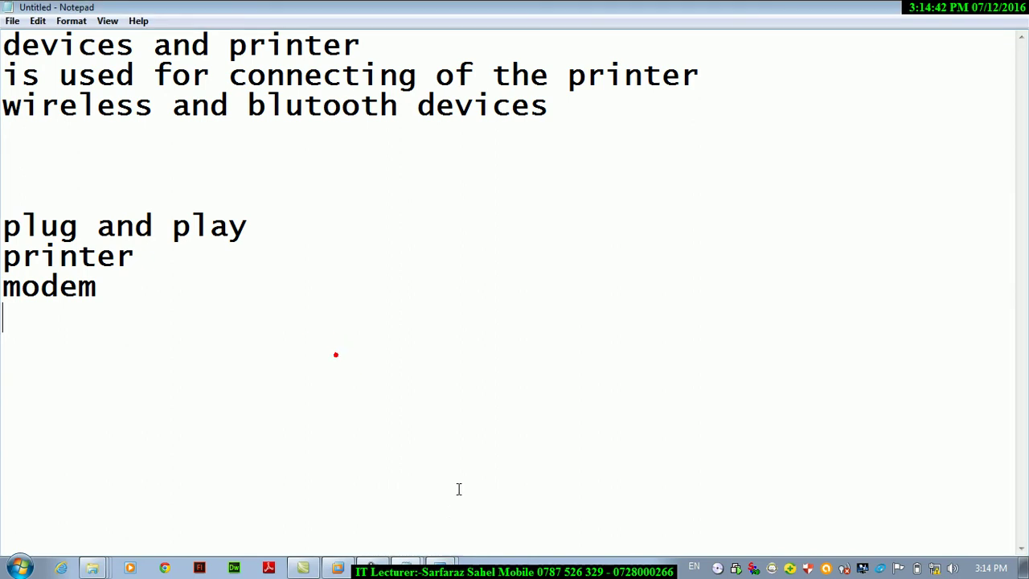
pyautogui.click(402, 510)
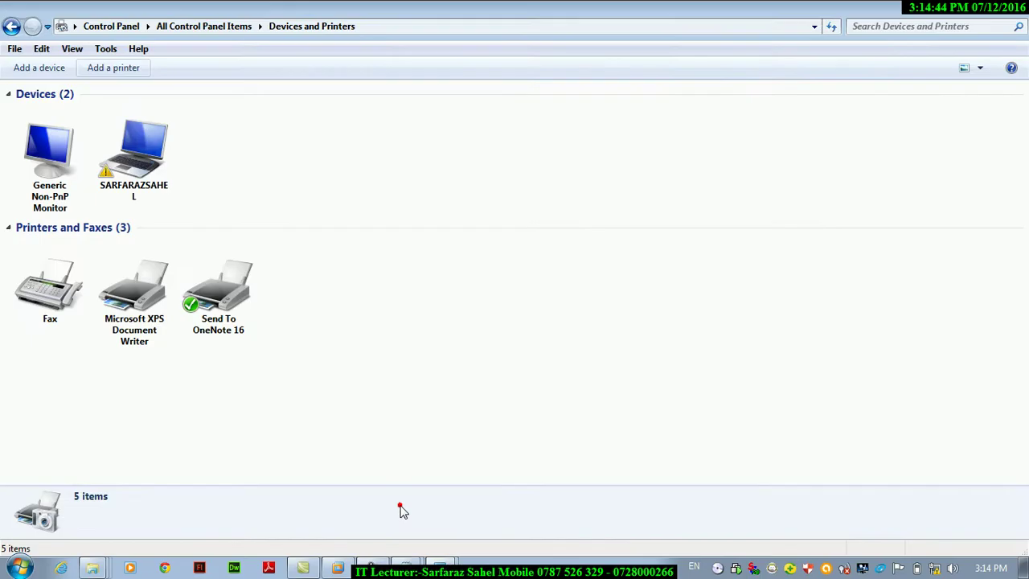
# Try a network, wireless or Bluetooth printer search, then go back and choose a local printer.
pyautogui.click(113, 68)
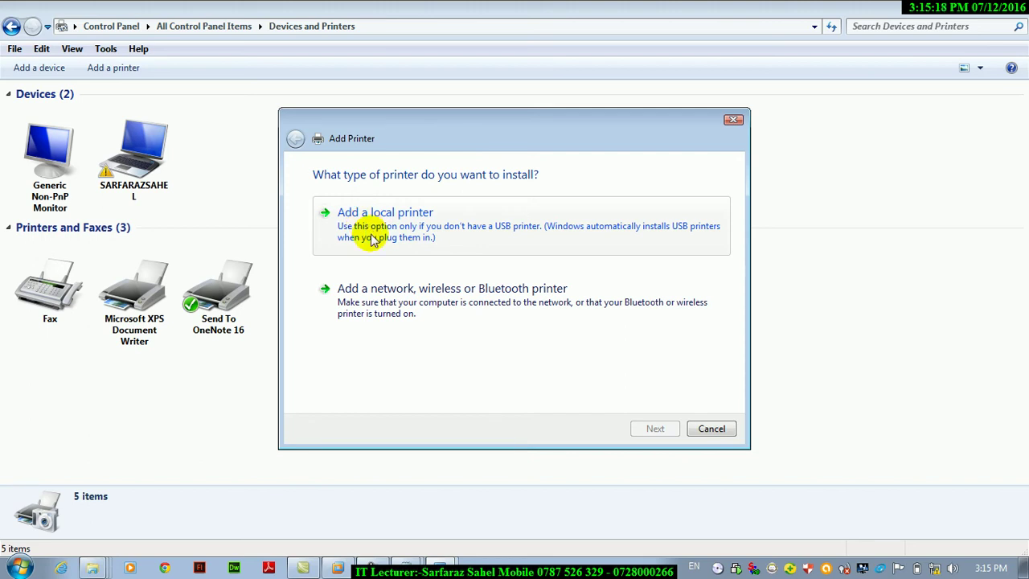
pyautogui.click(378, 296)
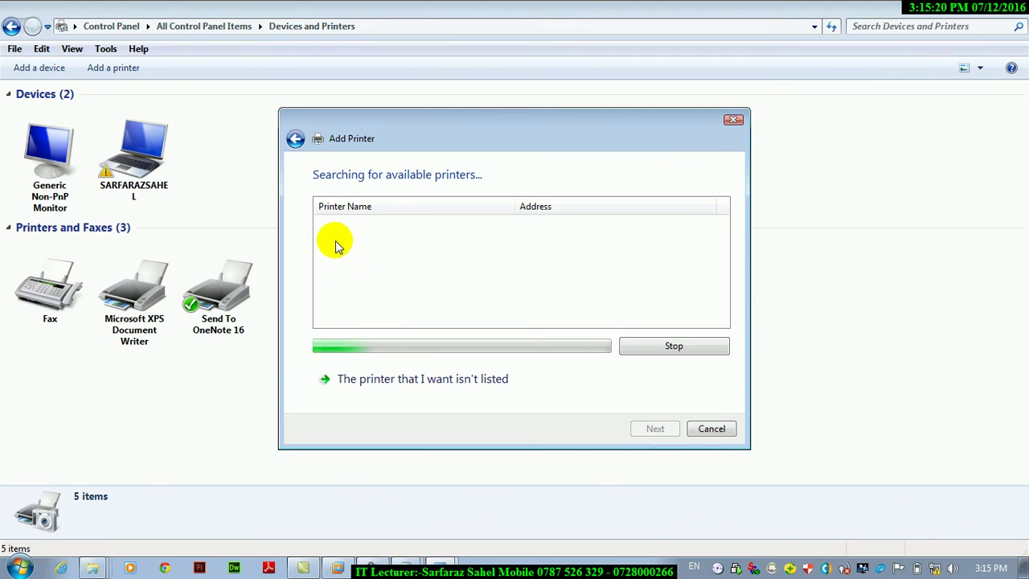
pyautogui.click(295, 139)
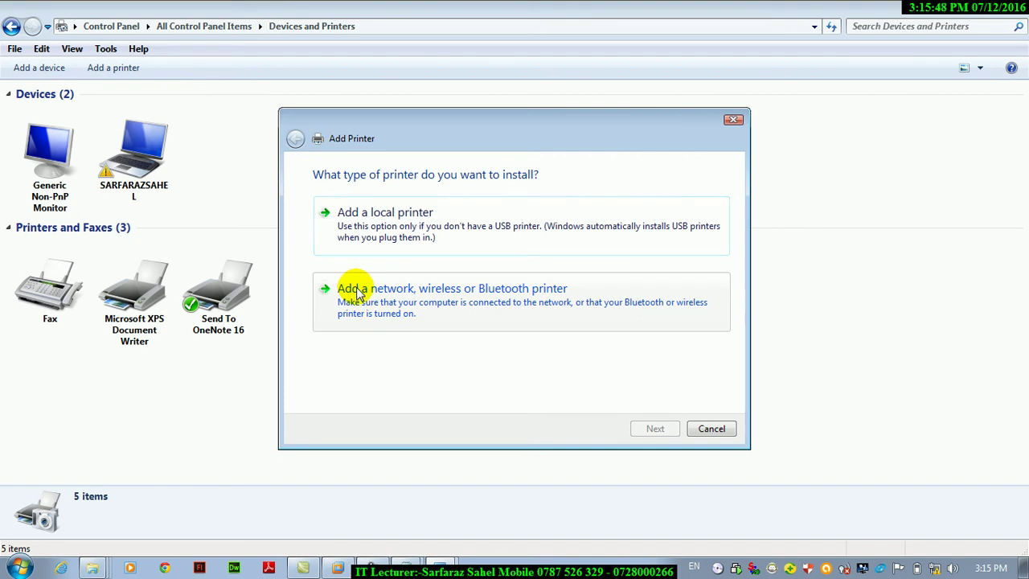
pyautogui.click(344, 234)
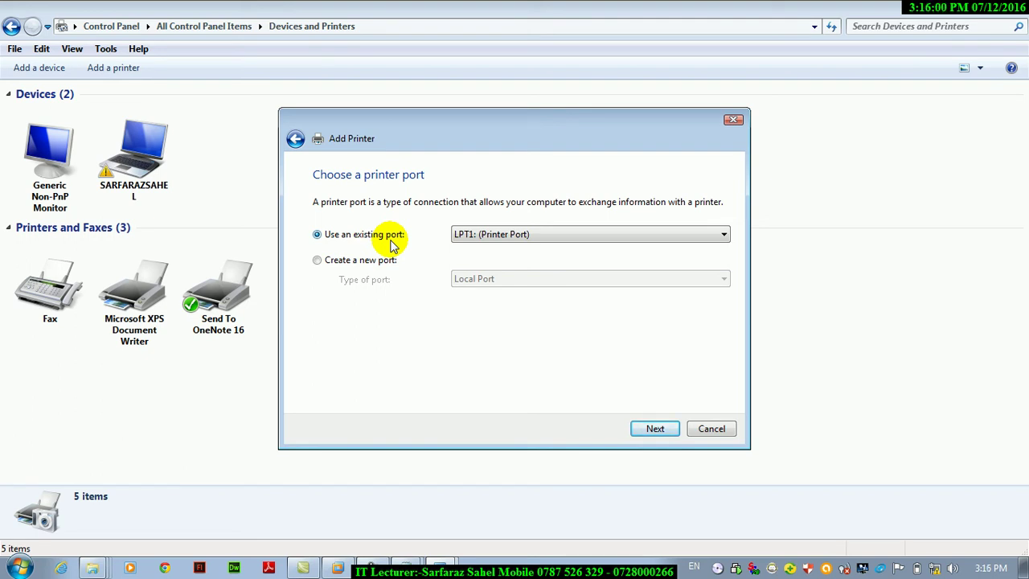
# Create a new Local Port named 'MY PRINRTER PORT'.
pyautogui.click(319, 262)
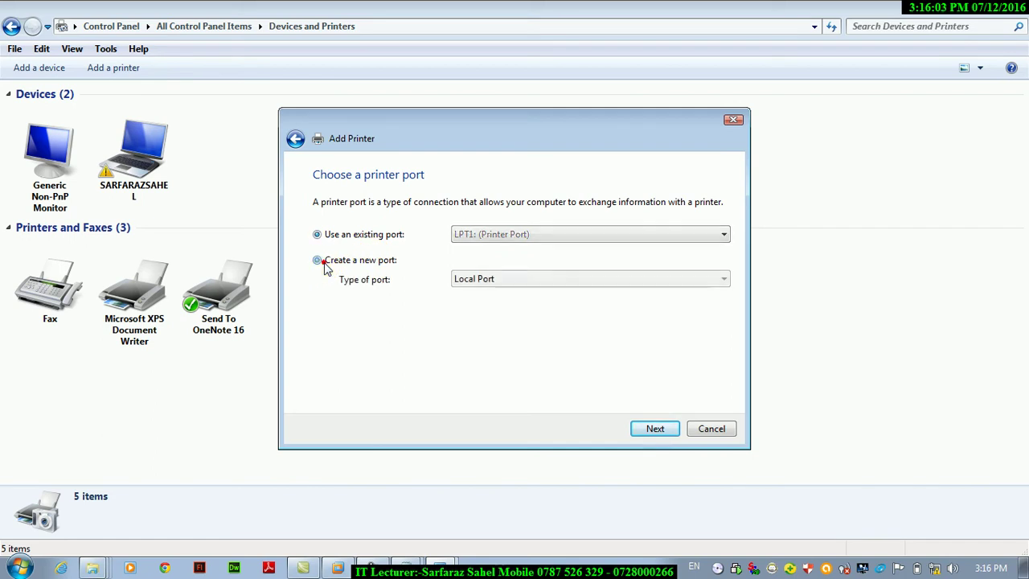
pyautogui.click(493, 280)
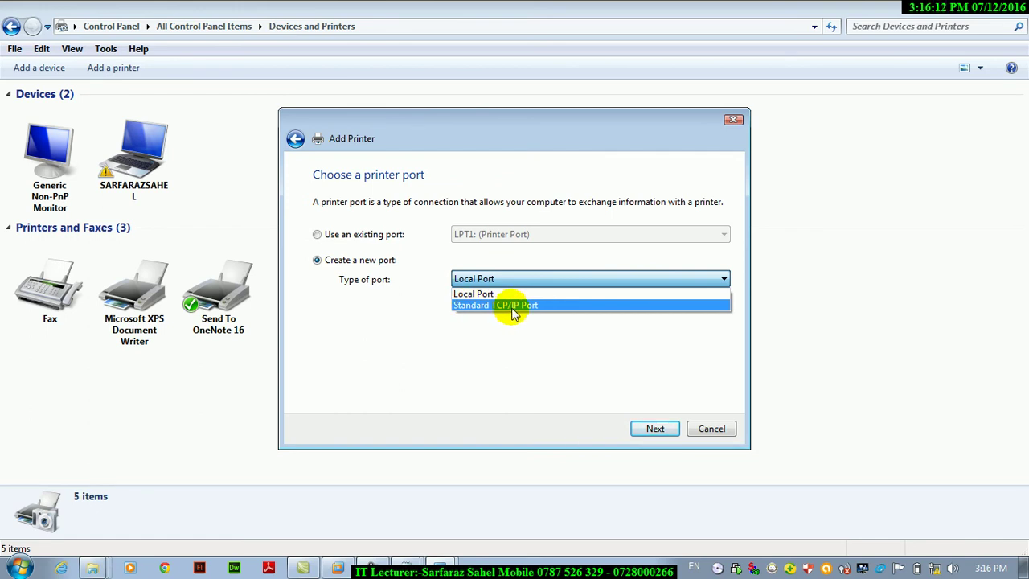
pyautogui.click(484, 295)
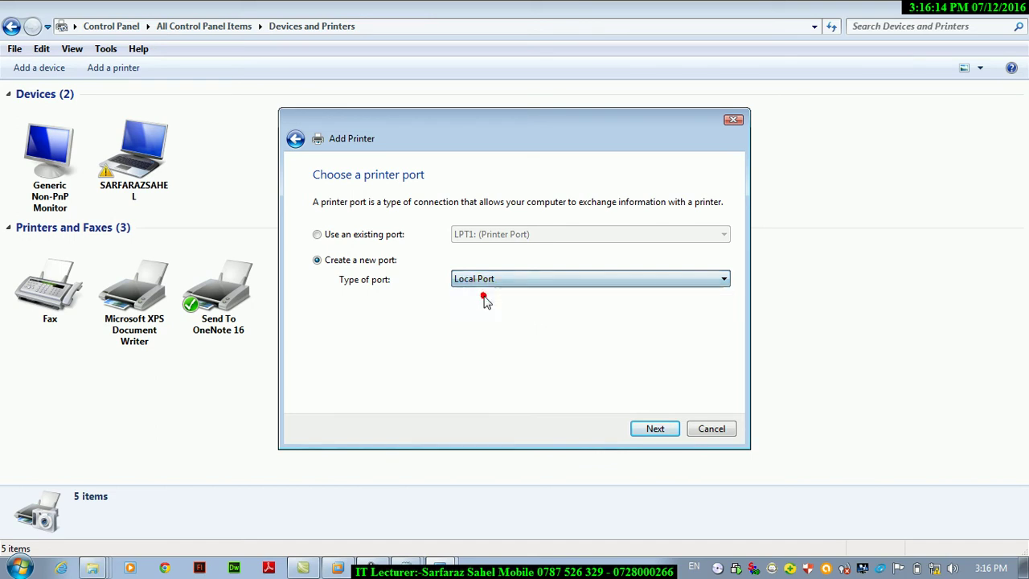
pyautogui.click(650, 427)
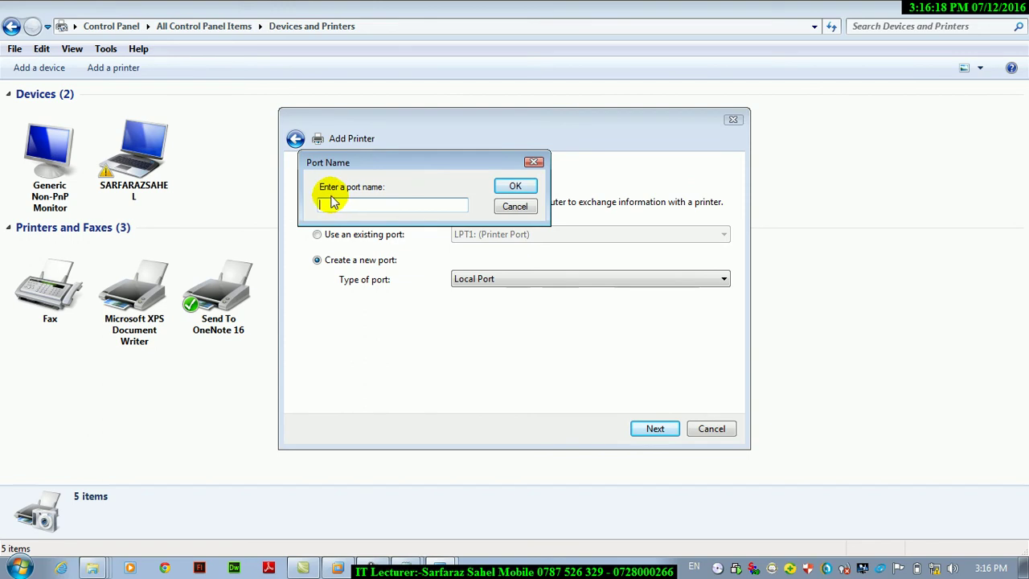
pyautogui.write('MY P')
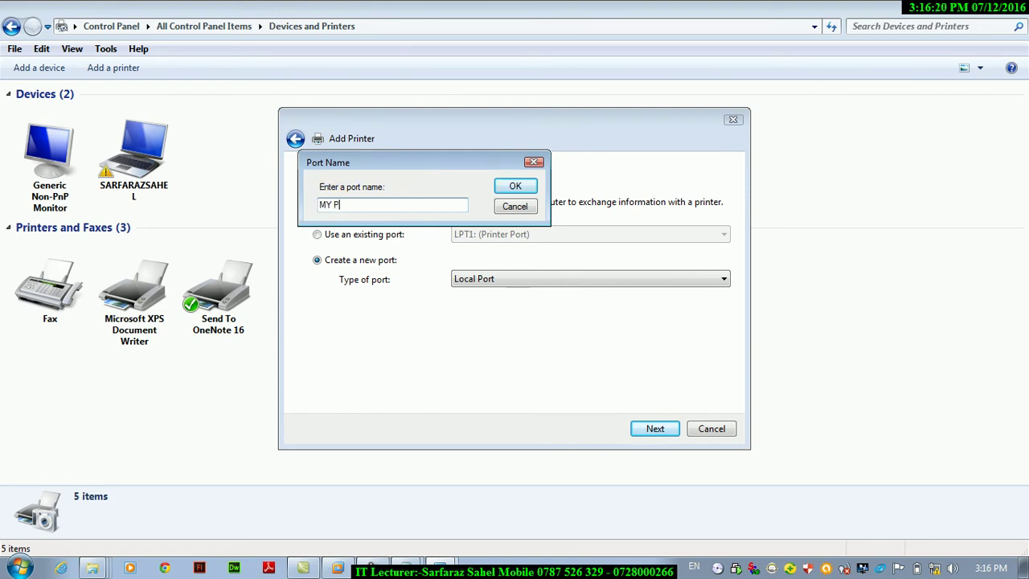
pyautogui.write('RINRTER PRO')
pyautogui.write('T')
pyautogui.press('BackSpace')
pyautogui.press('BackSpace')
pyautogui.press('BackSpace')
pyautogui.write('ORT')
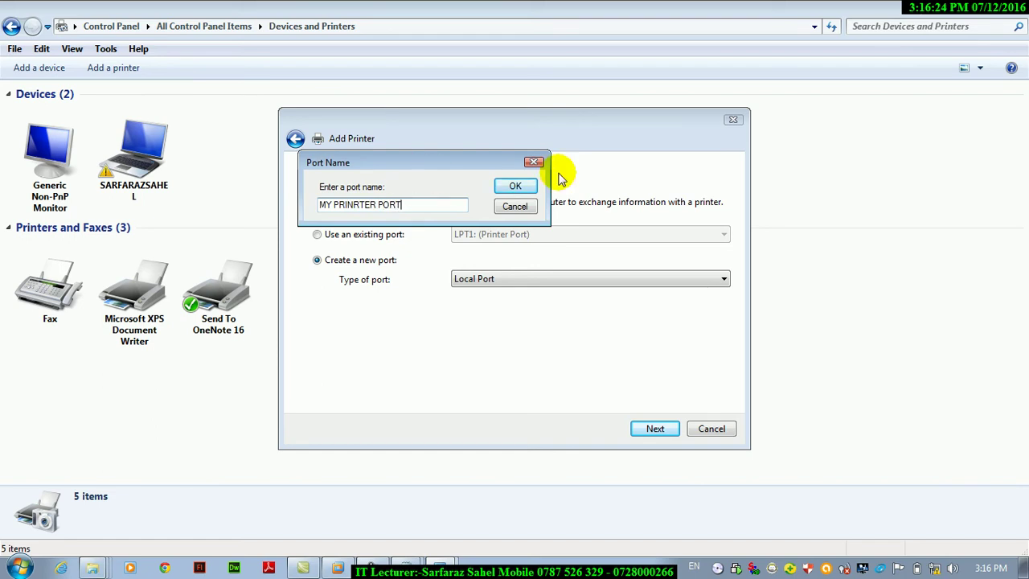
pyautogui.click(515, 188)
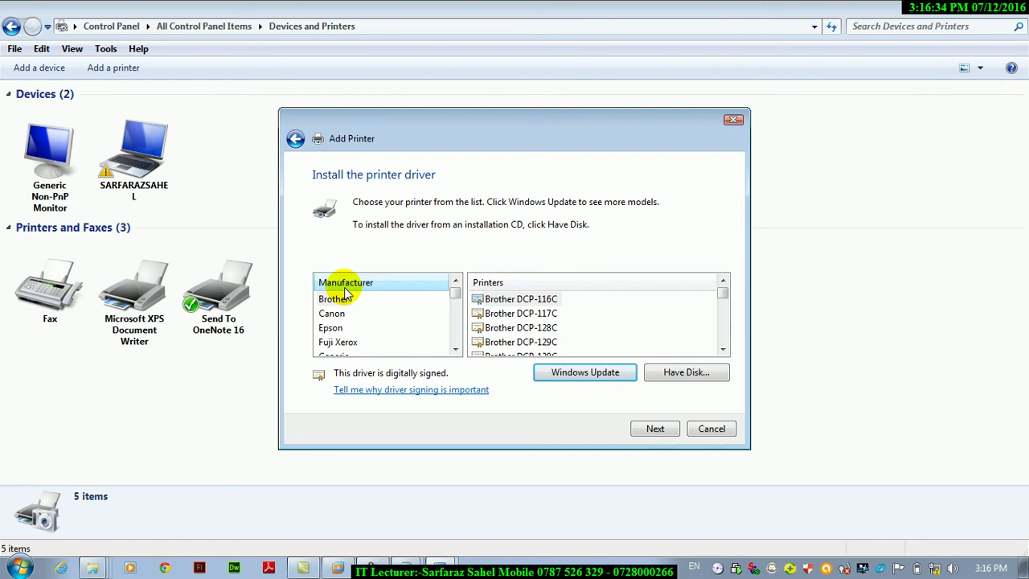
# Browse the manufacturer and model lists and view the HP printer models.
pyautogui.moveTo(297, 256)
pyautogui.mouseDown()
pyautogui.moveTo(459, 394)
pyautogui.moveTo(460, 363)
pyautogui.mouseUp()
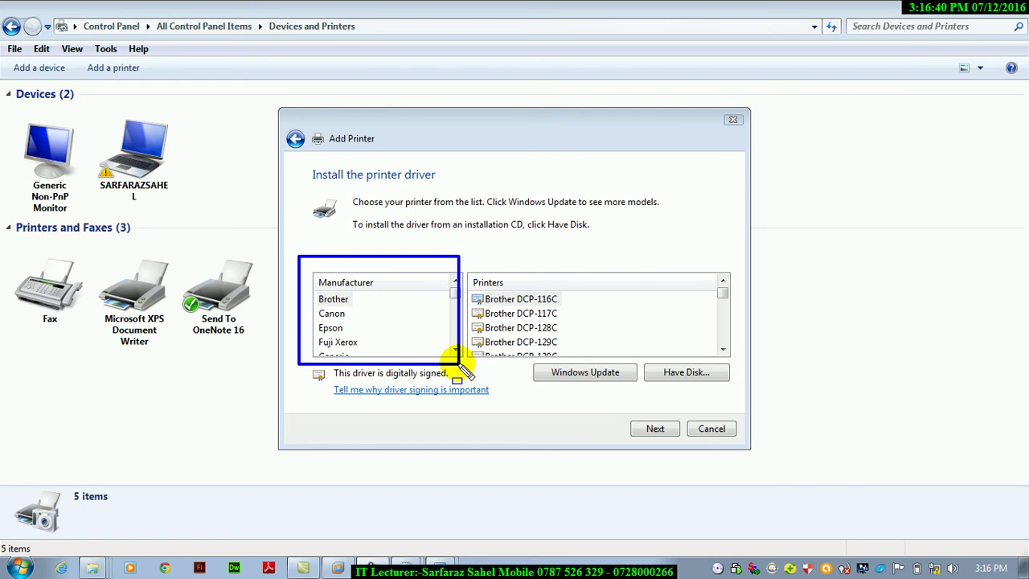
pyautogui.moveTo(473, 268); pyautogui.dragTo(737, 363)
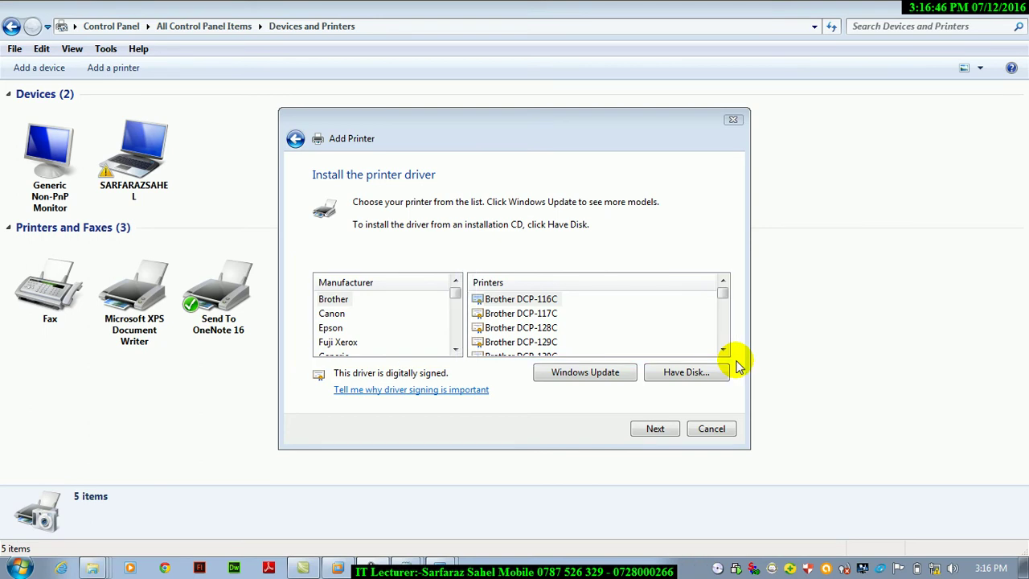
pyautogui.click(455, 350)
pyautogui.click(455, 351)
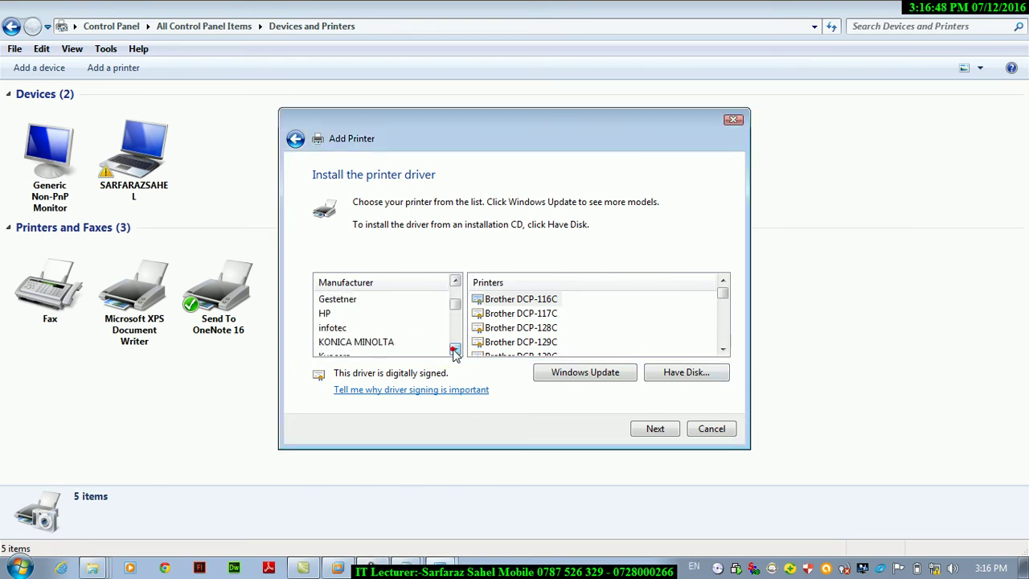
pyautogui.click(325, 313)
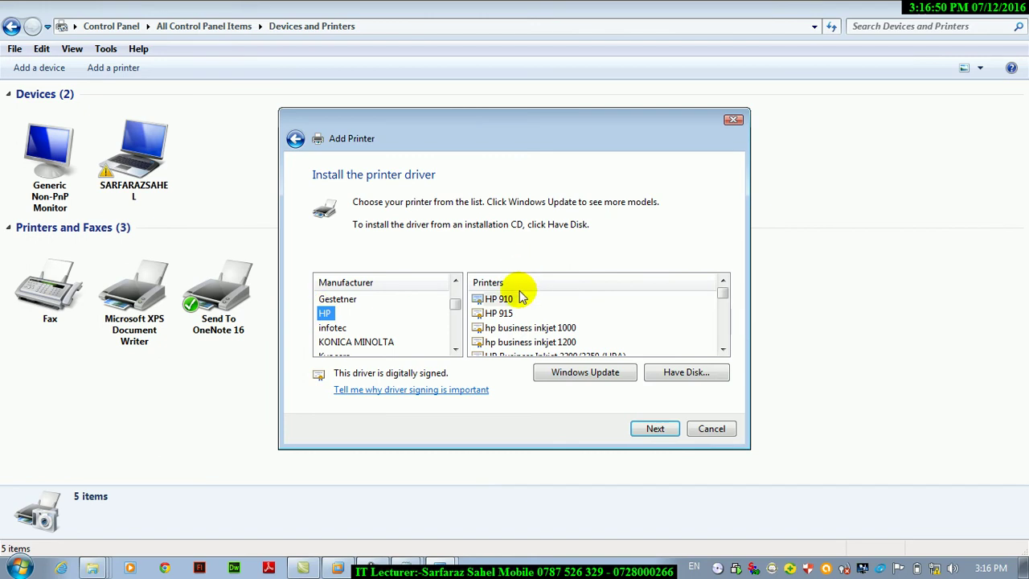
pyautogui.click(723, 351)
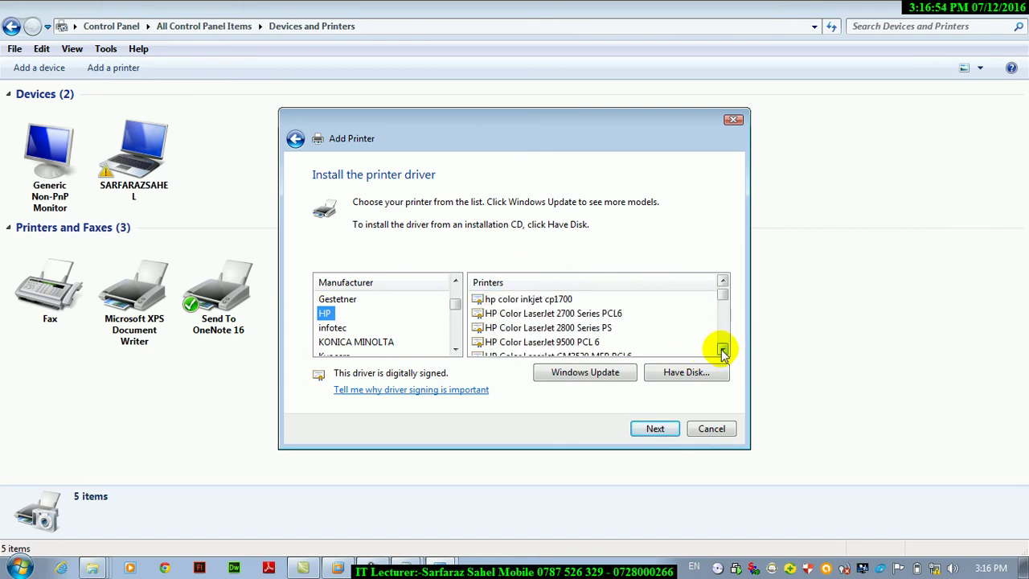
pyautogui.click(455, 350)
pyautogui.click(455, 350)
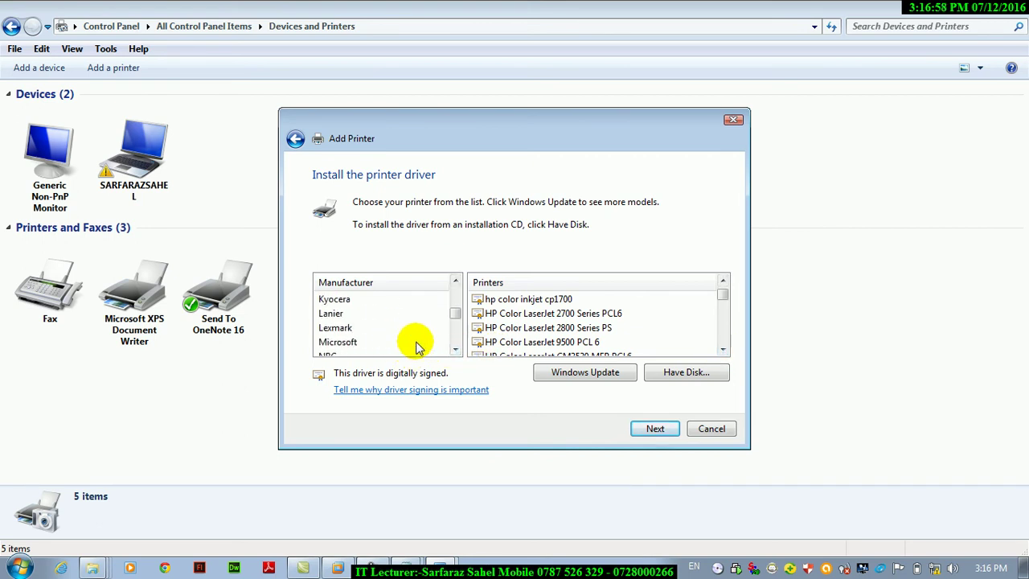
pyautogui.click(455, 350)
pyautogui.click(455, 351)
pyautogui.click(455, 351)
pyautogui.click(455, 350)
# Check the Sharp models, return to HP, select HP 910, and refresh via Windows Update.
pyautogui.click(330, 299)
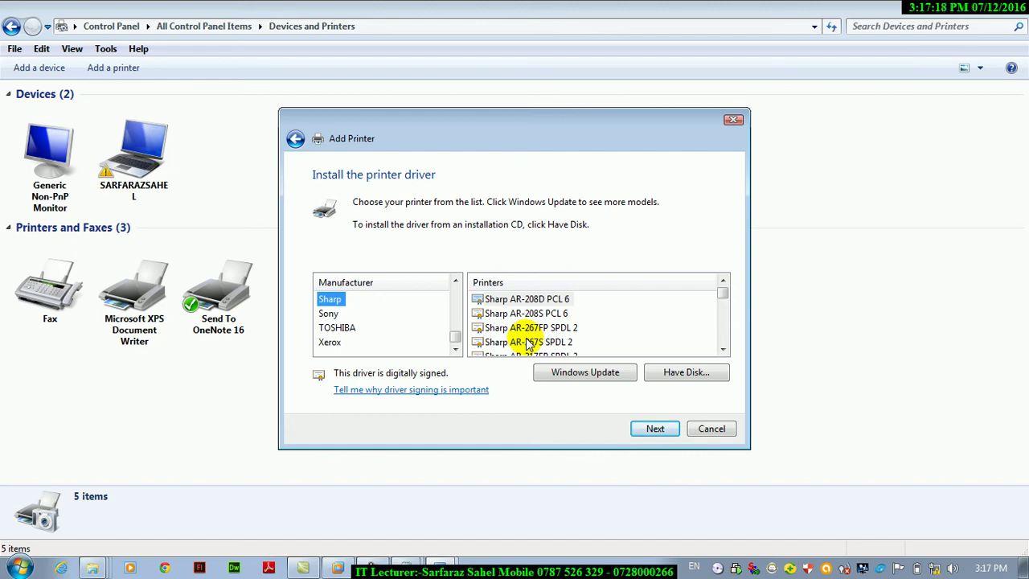
pyautogui.press('h')
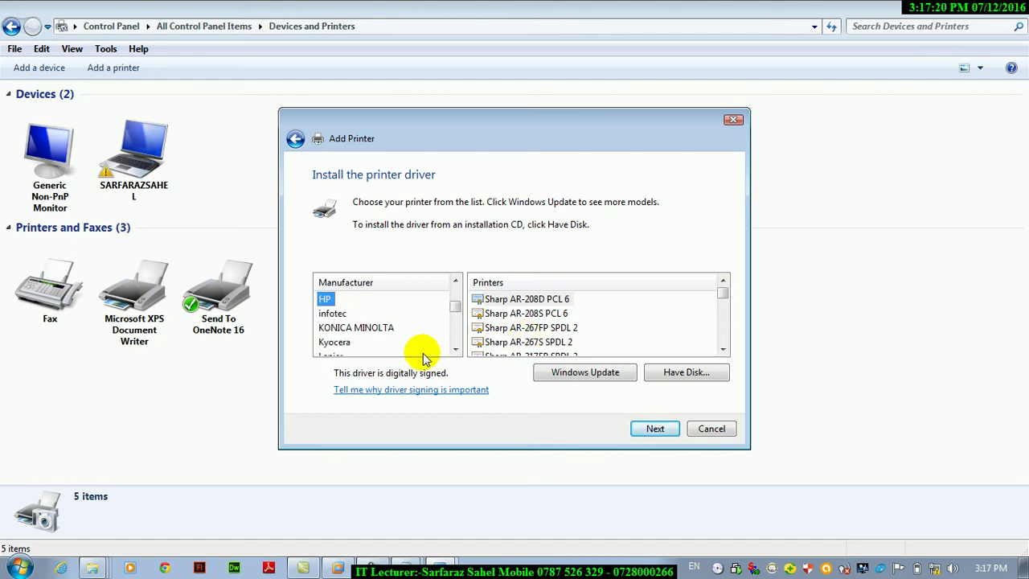
pyautogui.click(497, 298)
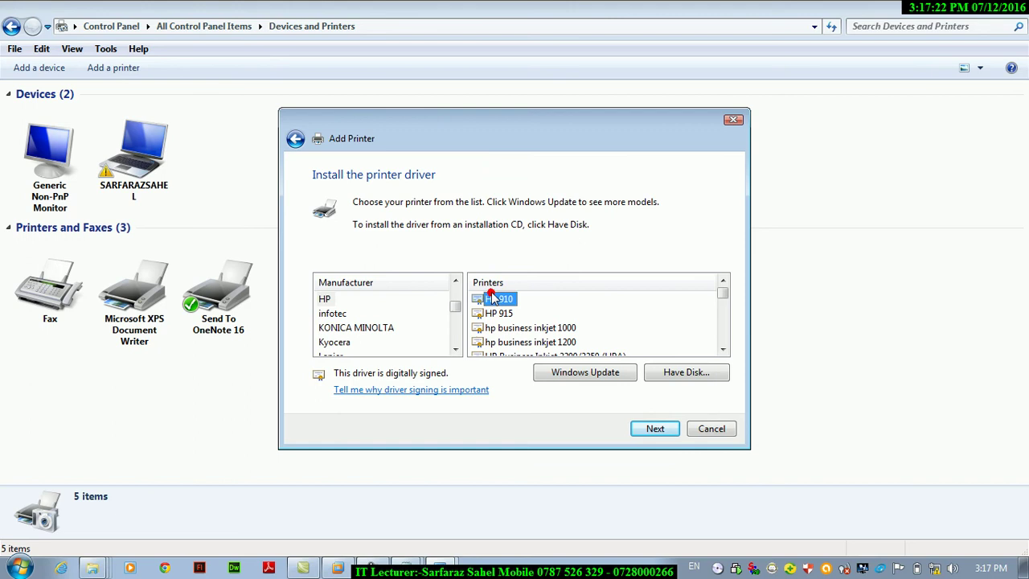
pyautogui.click(558, 378)
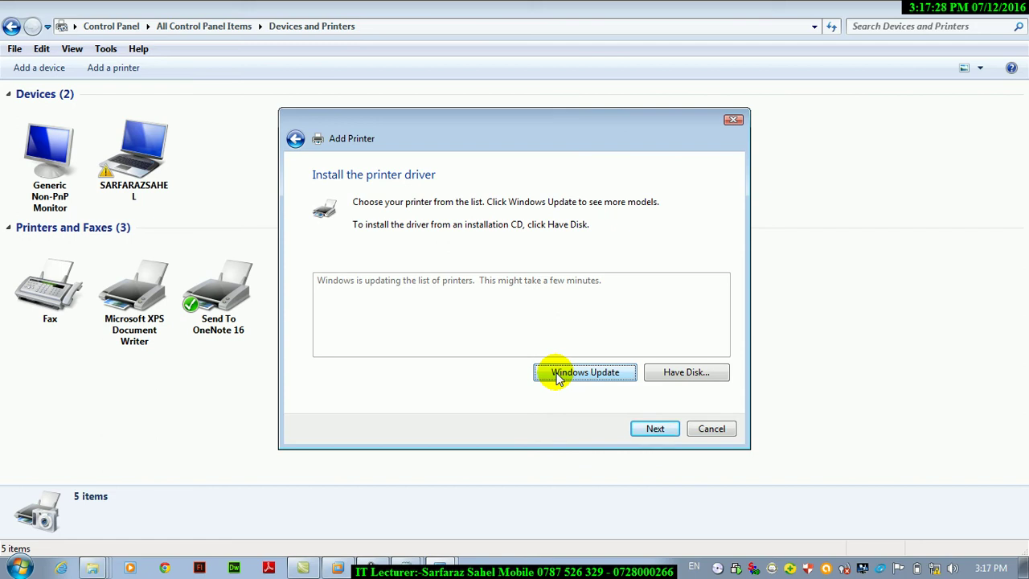
# Browse DVD RW Drive (F:) for a driver, then cancel Have Disk and continue with the HP 910 driver.
pyautogui.click(687, 372)
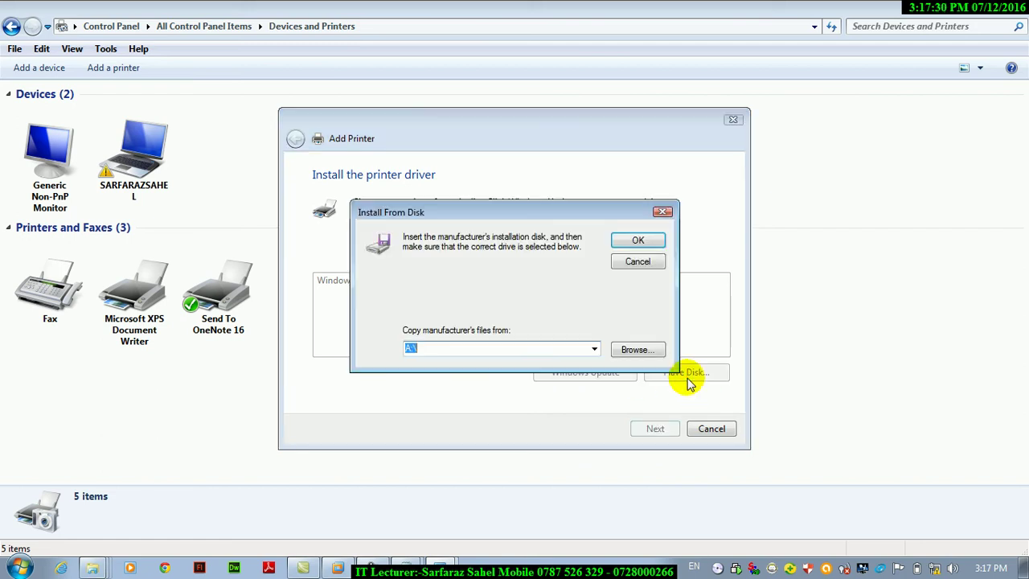
pyautogui.click(634, 349)
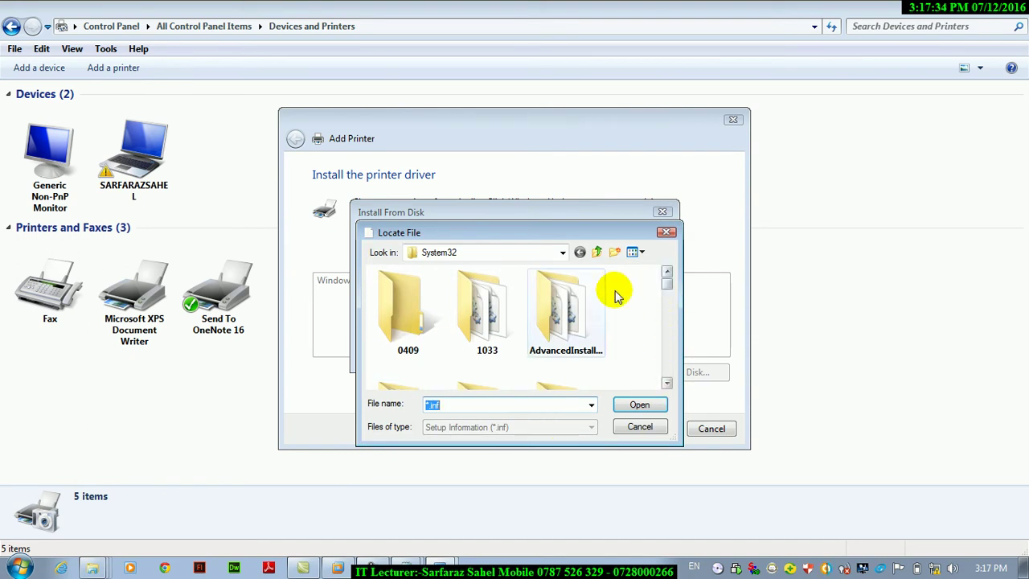
pyautogui.click(563, 253)
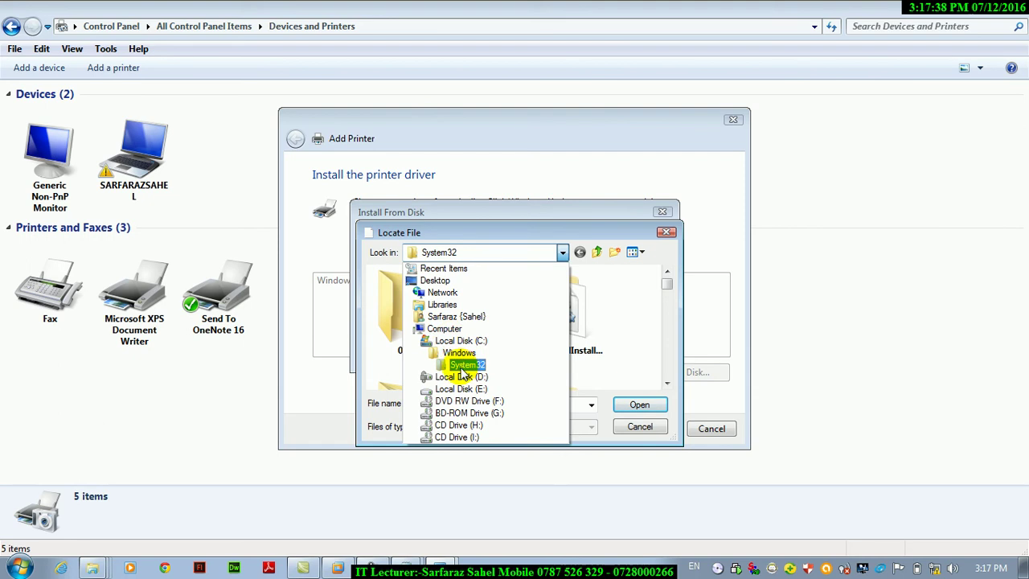
pyautogui.click(441, 334)
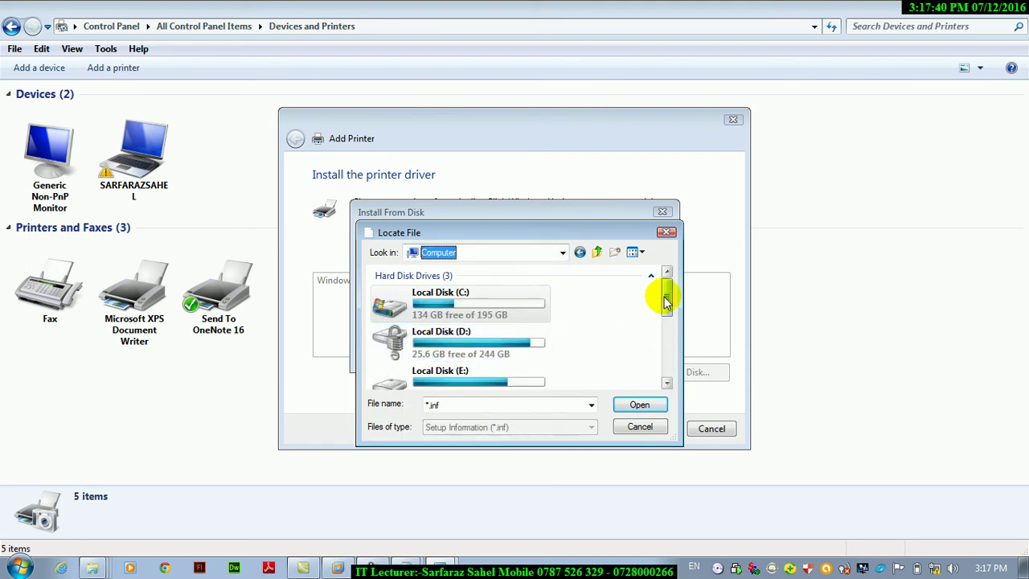
pyautogui.moveTo(665, 296); pyautogui.dragTo(668, 330)
pyautogui.click(386, 334)
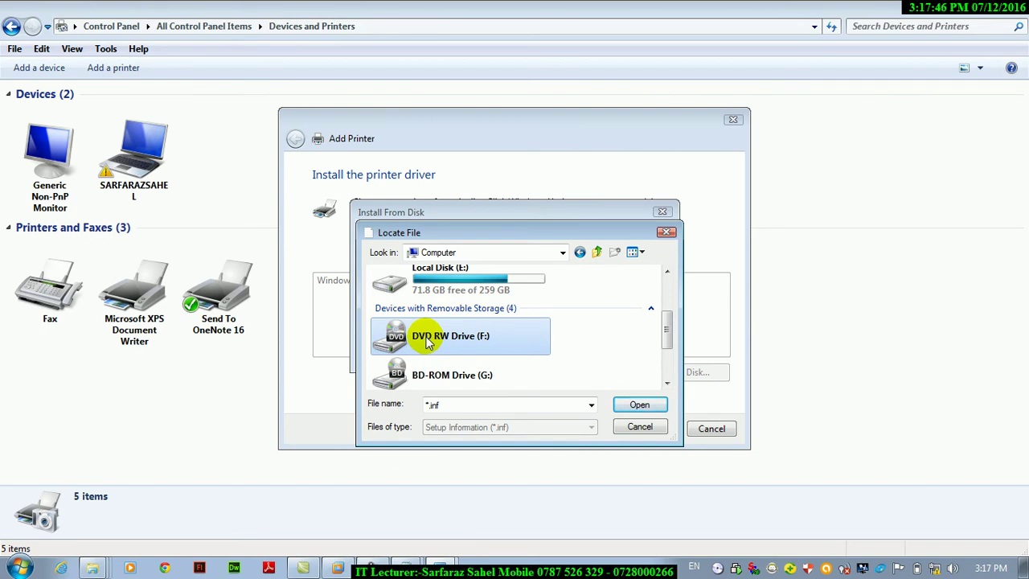
pyautogui.press('Escape')
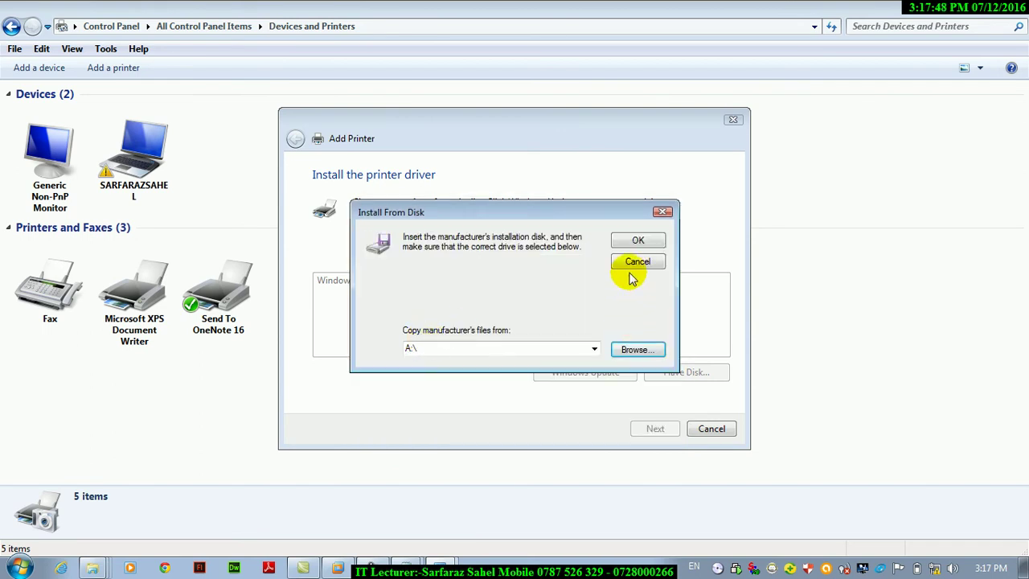
pyautogui.click(637, 262)
pyautogui.click(671, 431)
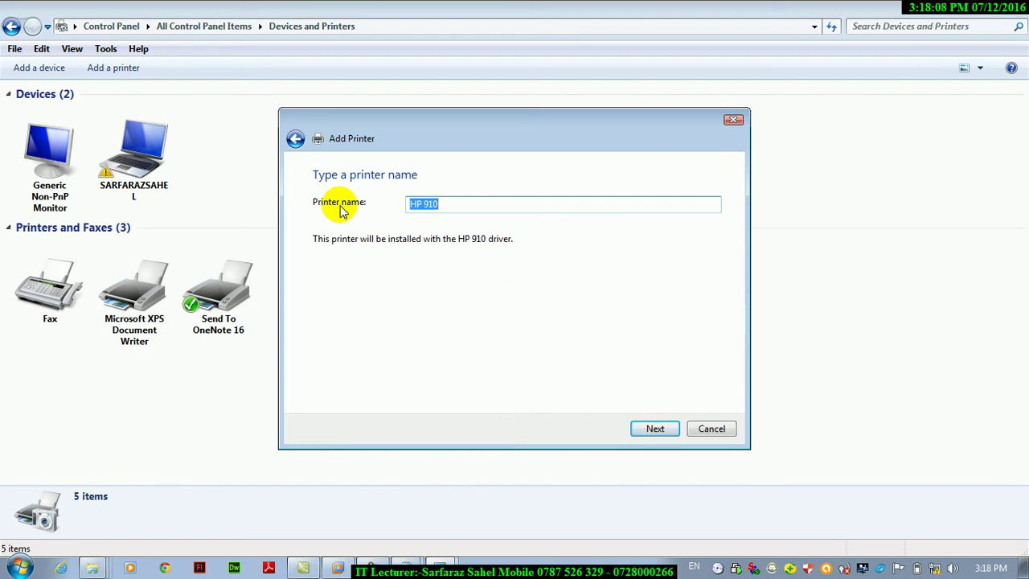
# Name the HP 910 printer 'DIT PRINTER FOR THE STUDENTS' and begin installing it.
pyautogui.write('D')
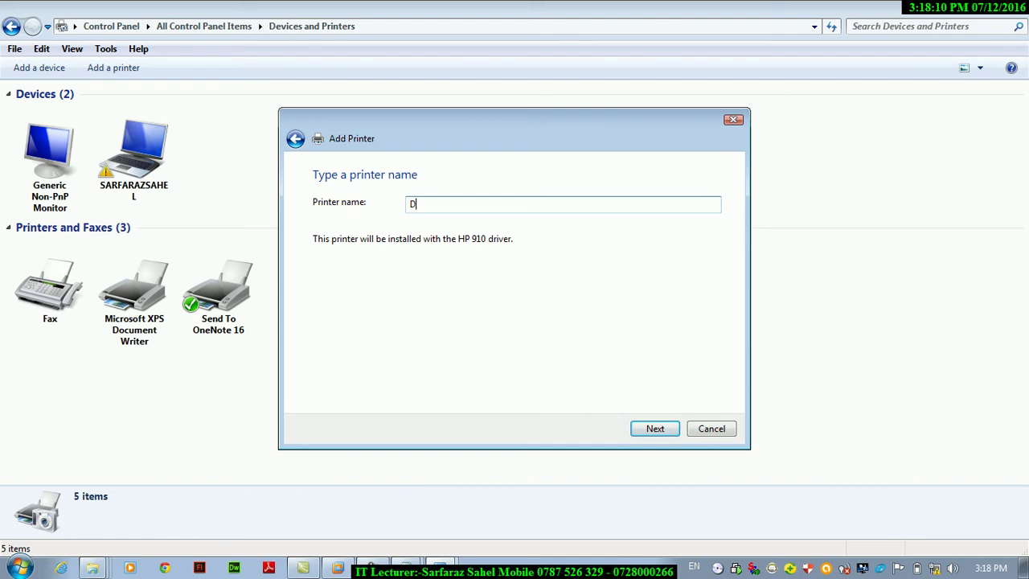
pyautogui.write('IT PRN')
pyautogui.write('NTER FF')
pyautogui.press('BackSpace')
pyautogui.write('OR THE SS')
pyautogui.press('BackSpace')
pyautogui.write('TUDENTS')
pyautogui.click(661, 427)
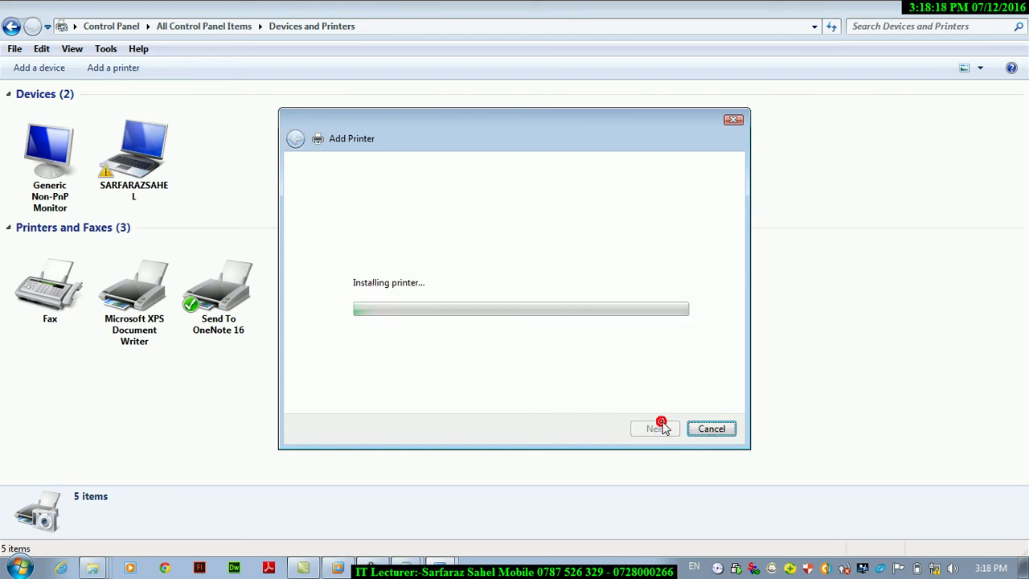
pyautogui.moveTo(458, 126); pyautogui.dragTo(774, 186)
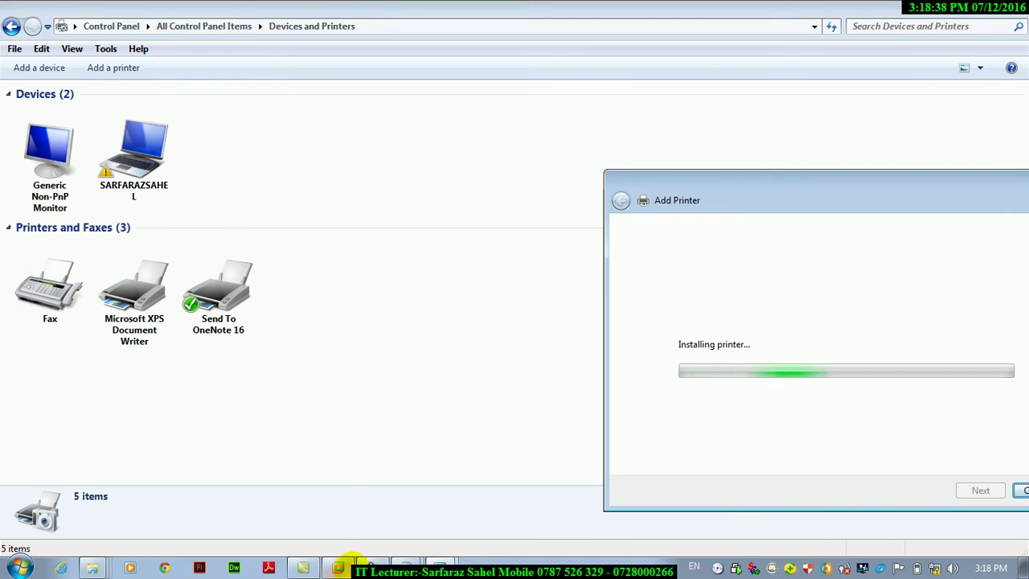
# Bring the Windows 7 VM to full screen and sign in to the user account with its password.
pyautogui.click(350, 563)
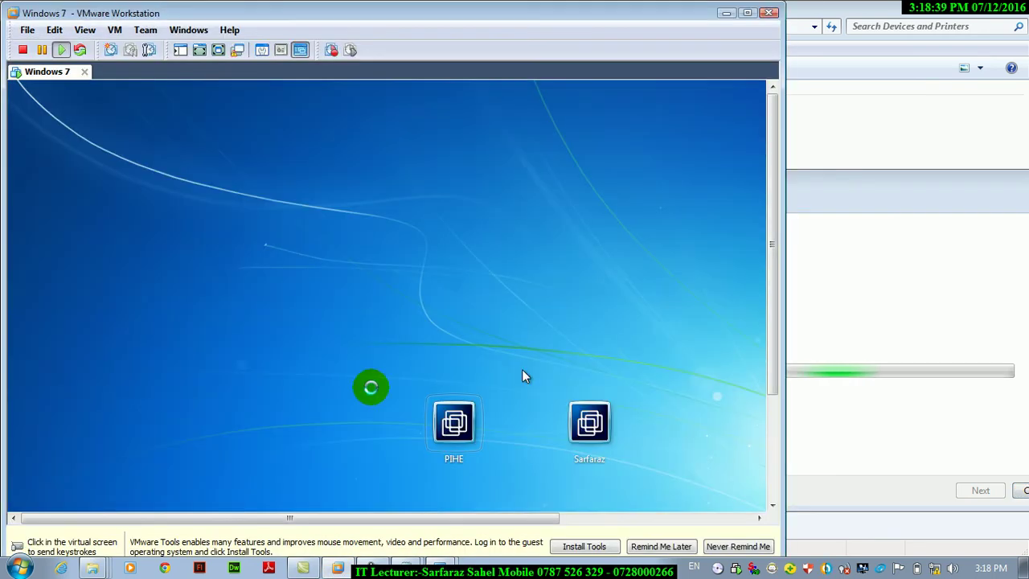
pyautogui.click(747, 13)
pyautogui.click(632, 356)
pyautogui.click(585, 413)
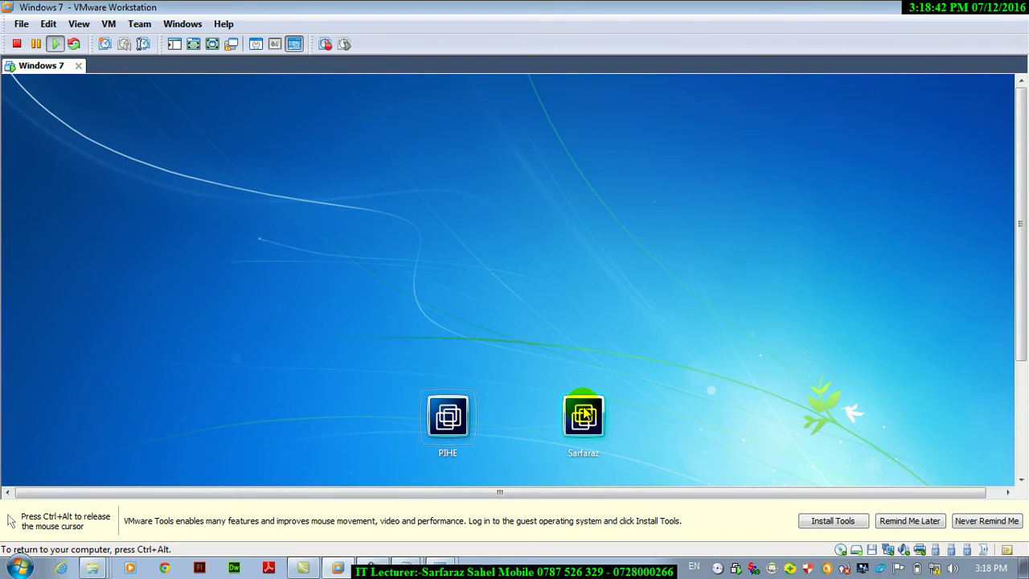
pyautogui.hotkey('ctrl', 'alt', 'Return')
pyautogui.click(571, 328)
pyautogui.click(571, 328)
pyautogui.write('******')
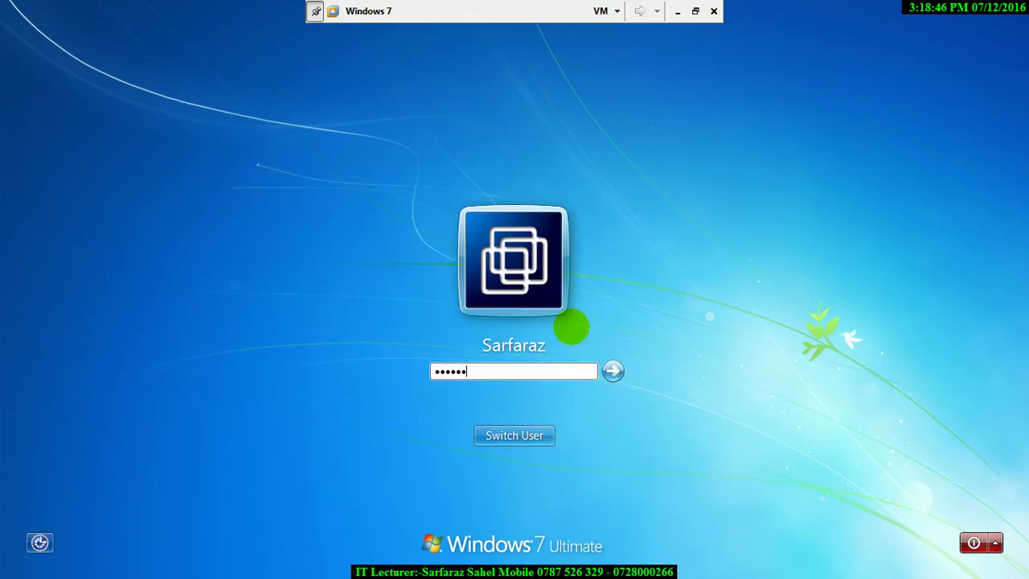
pyautogui.press('Return')
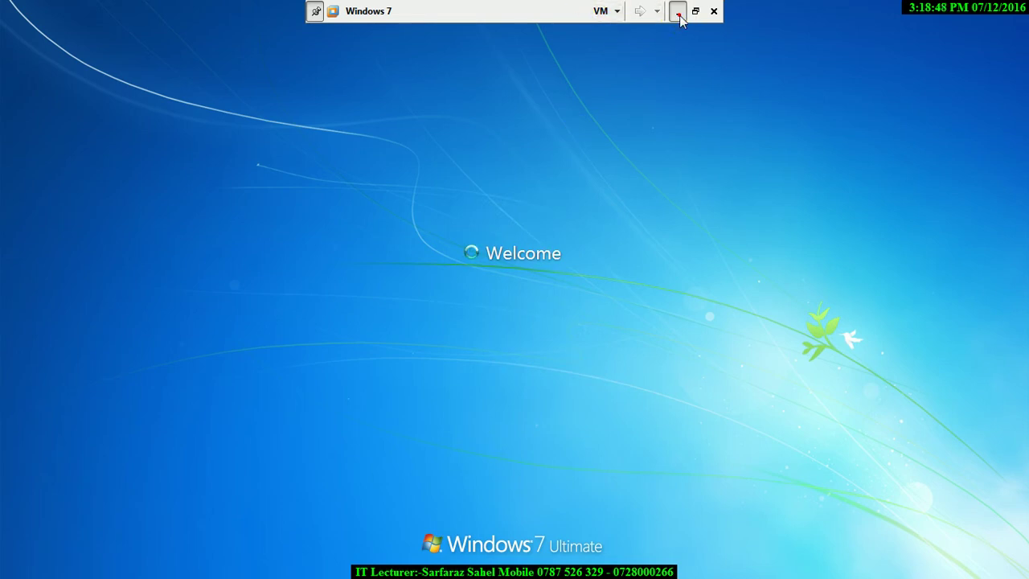
# Minimize VMware, recentre the printer installation window and bring up the Run box.
pyautogui.click(678, 13)
pyautogui.moveTo(666, 185); pyautogui.dragTo(358, 61)
pyautogui.press('super+r')
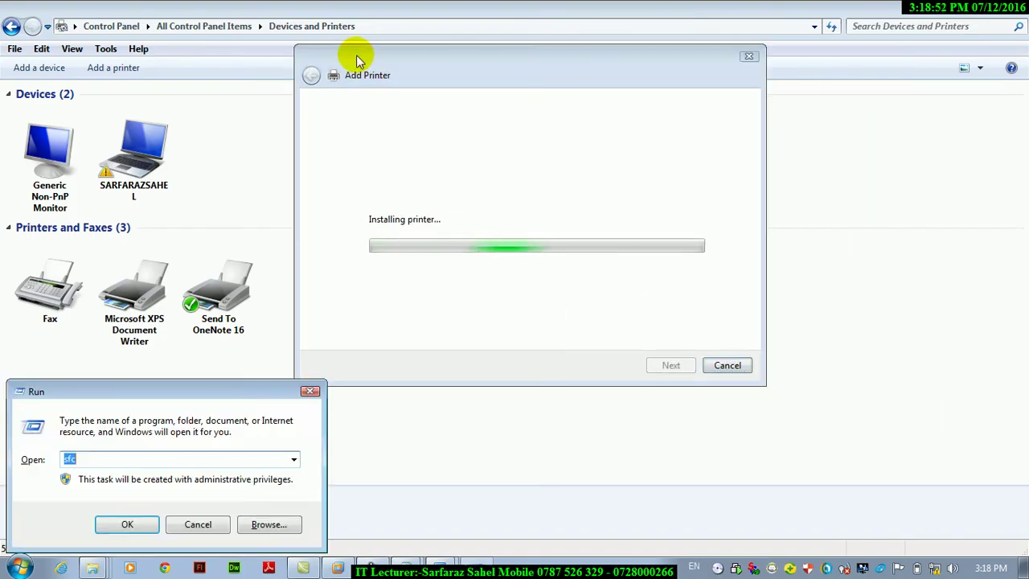
# Once installed, choose 'Do not share this printer' and continue to the confirmation page.
pyautogui.press('Escape')
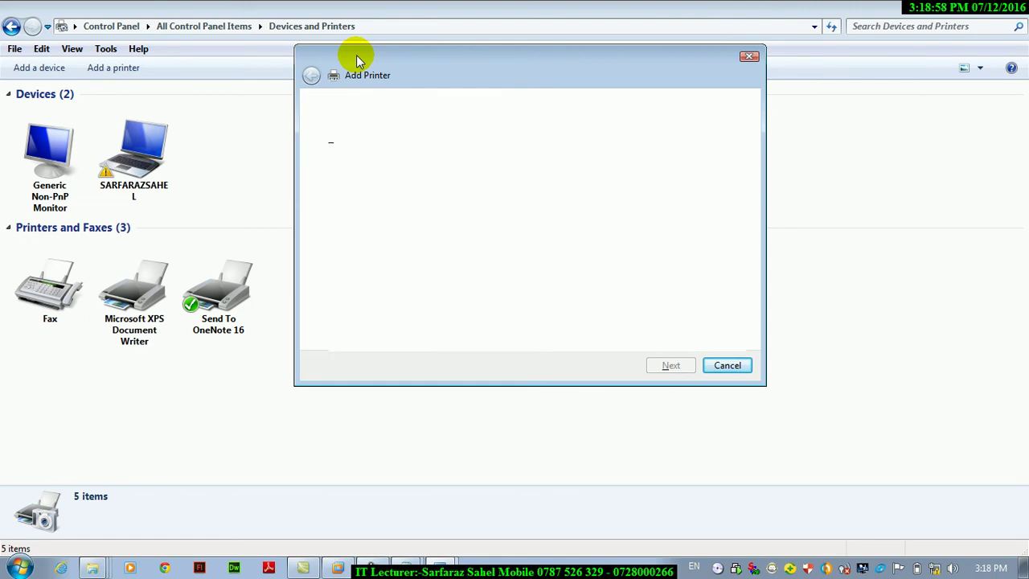
pyautogui.moveTo(374, 60); pyautogui.dragTo(643, 36)
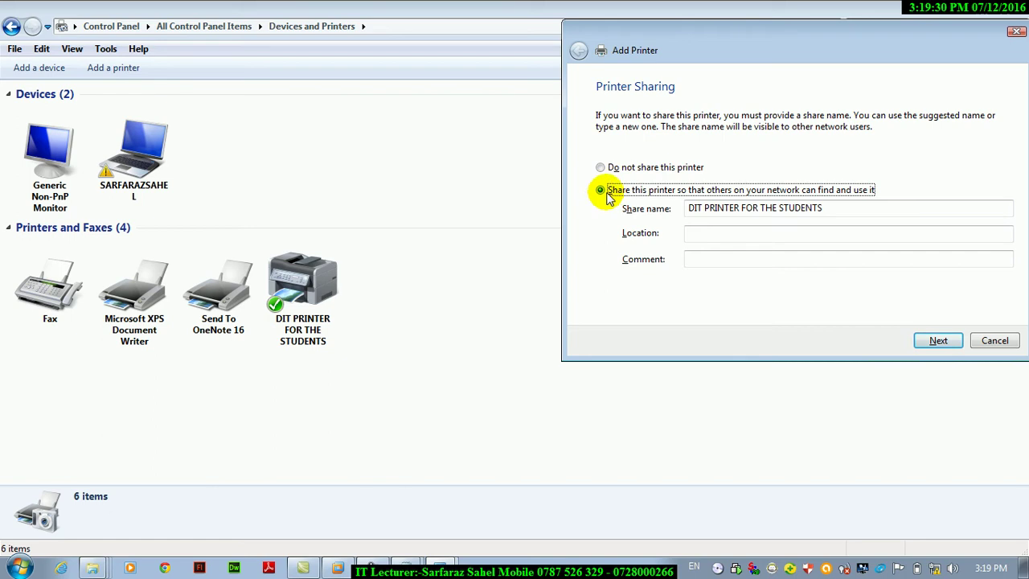
pyautogui.click(603, 170)
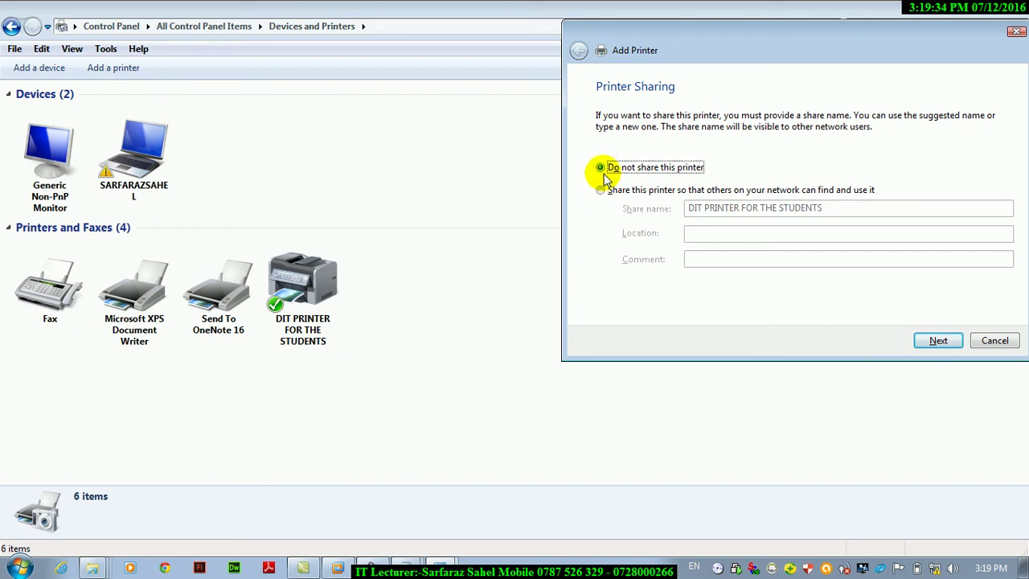
pyautogui.click(934, 341)
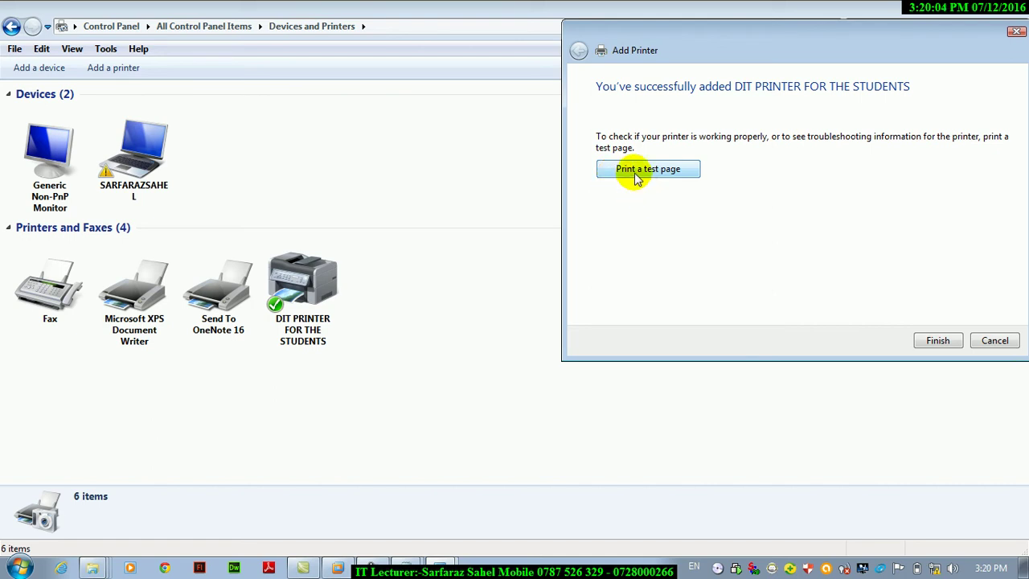
# Finish the wizard and confirm DIT PRINTER FOR THE STUDENTS is ticked as default printer.
pyautogui.click(922, 343)
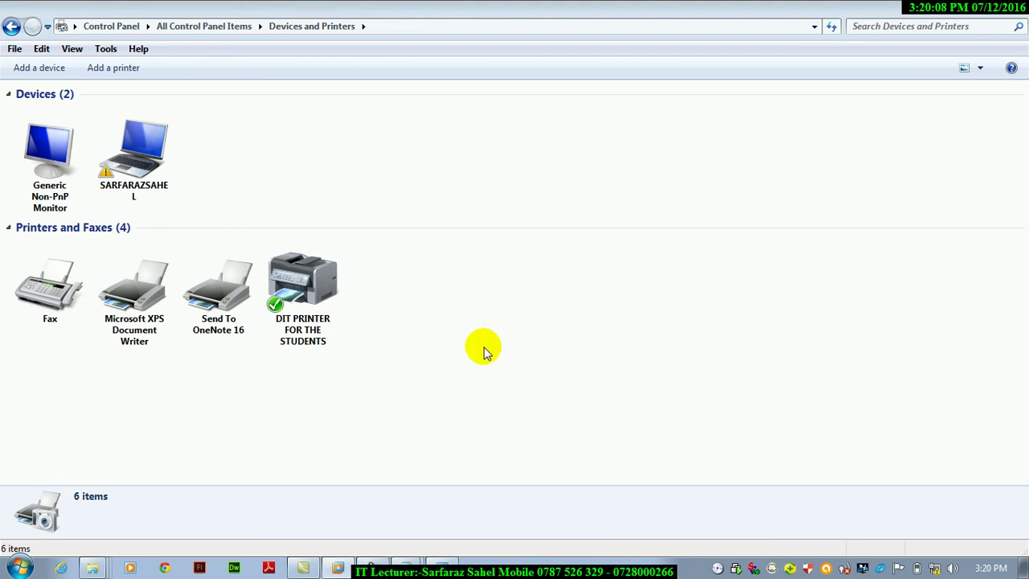
pyautogui.click(299, 291)
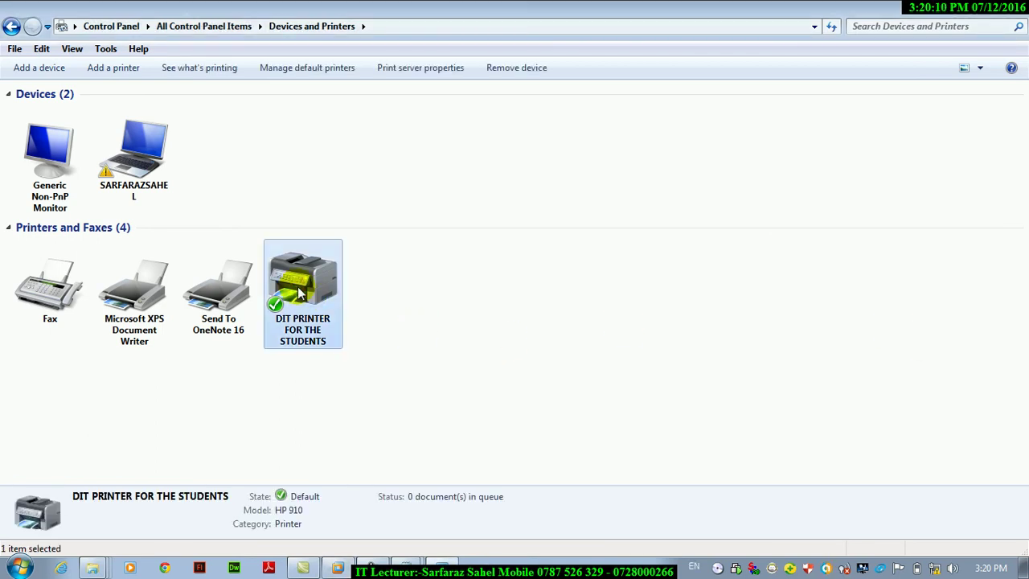
pyautogui.rightClick(299, 291)
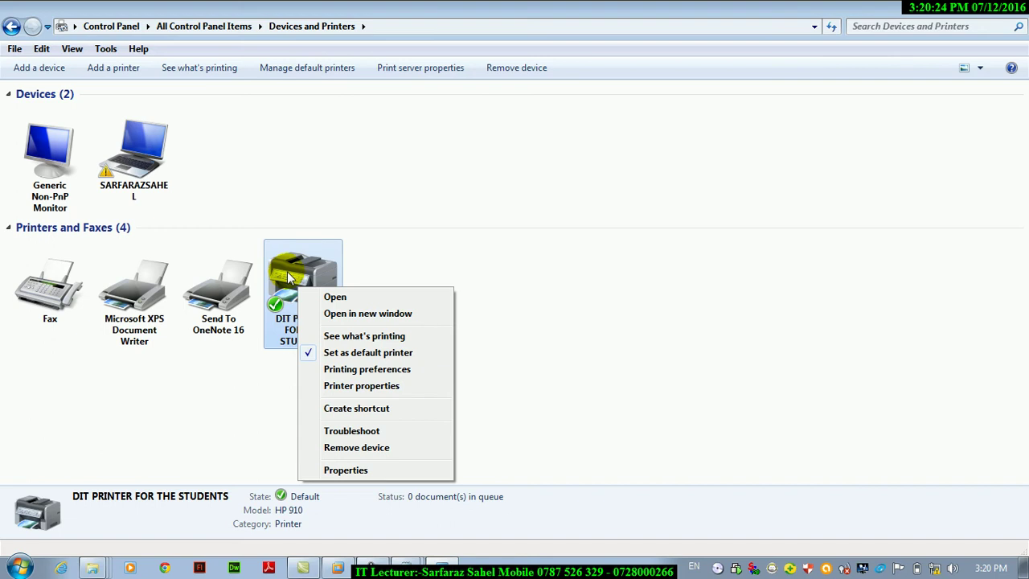
pyautogui.click(430, 264)
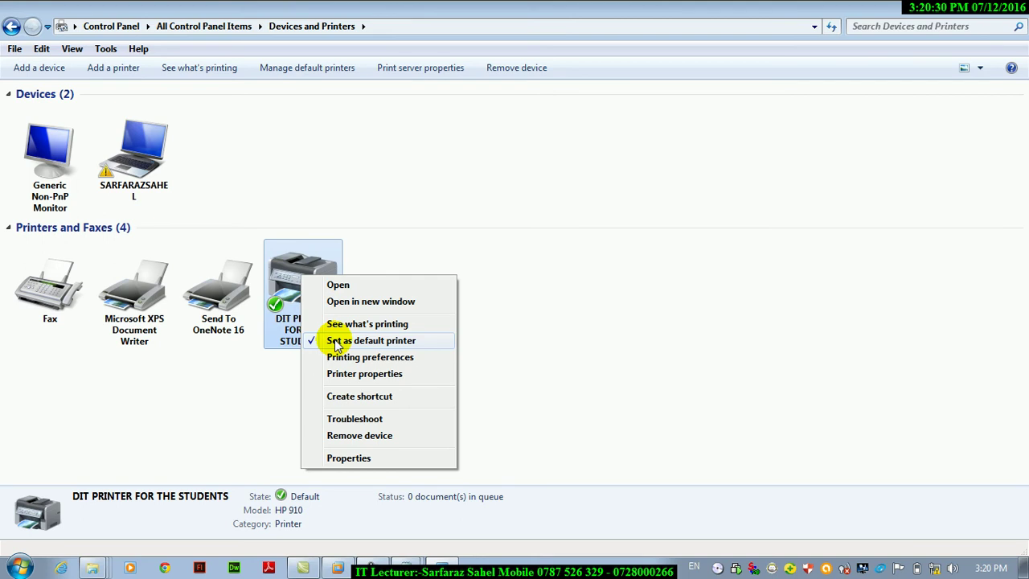
pyautogui.press('super+r')
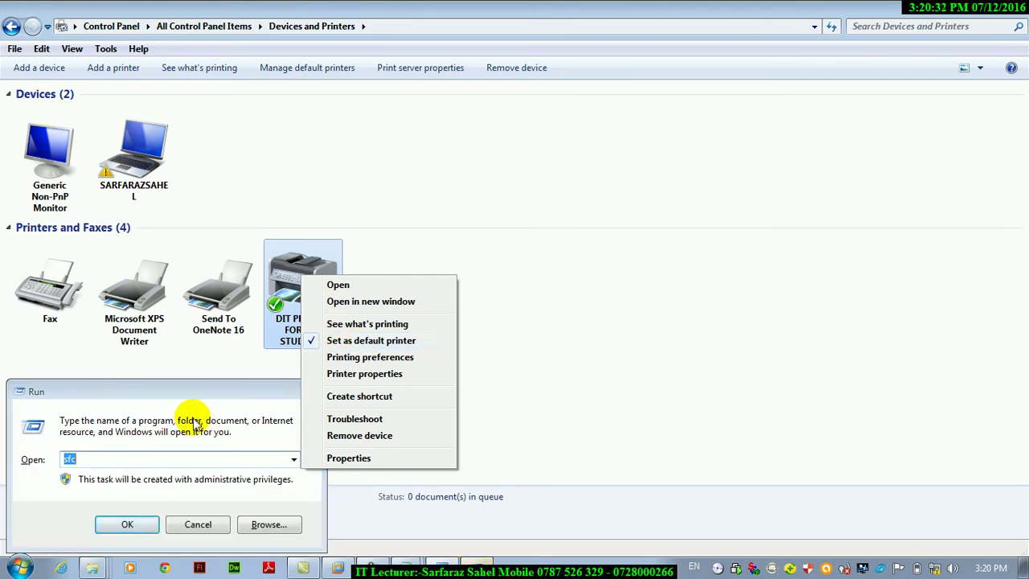
# Launch Word by running winword from the Run box.
pyautogui.click(180, 394)
pyautogui.write('winwrod')
pyautogui.press('Return')
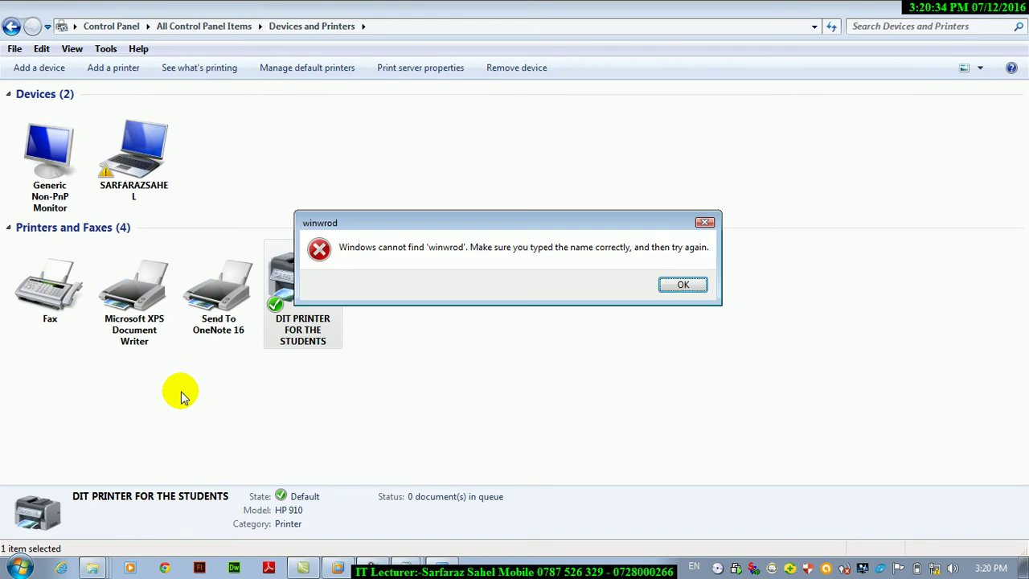
pyautogui.press('Return')
pyautogui.write('win')
pyautogui.press('Down')
pyautogui.press('Down')
pyautogui.press('Return')
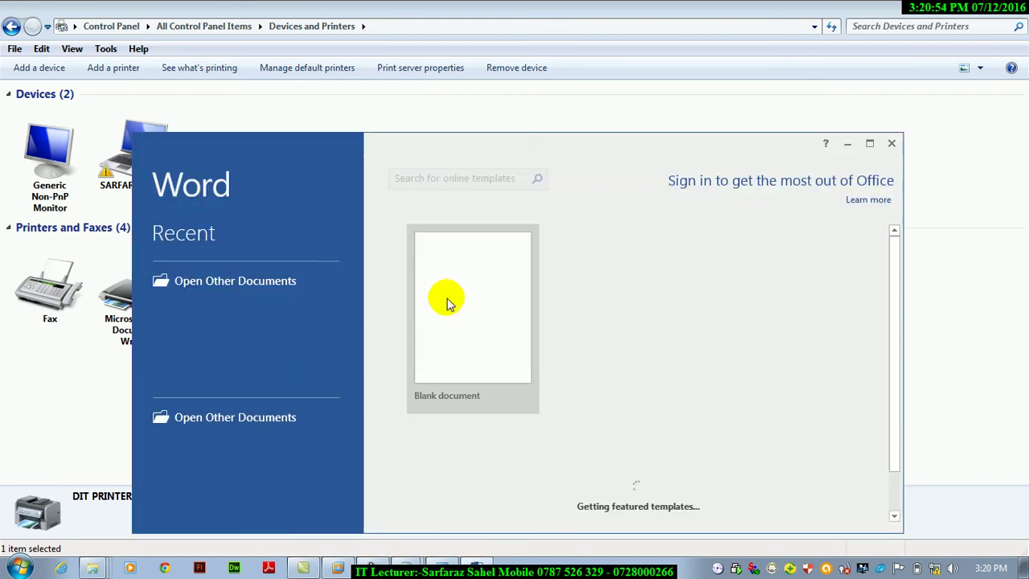
# Create a blank document filled with =rand() sample text and maximize Word.
pyautogui.click(460, 299)
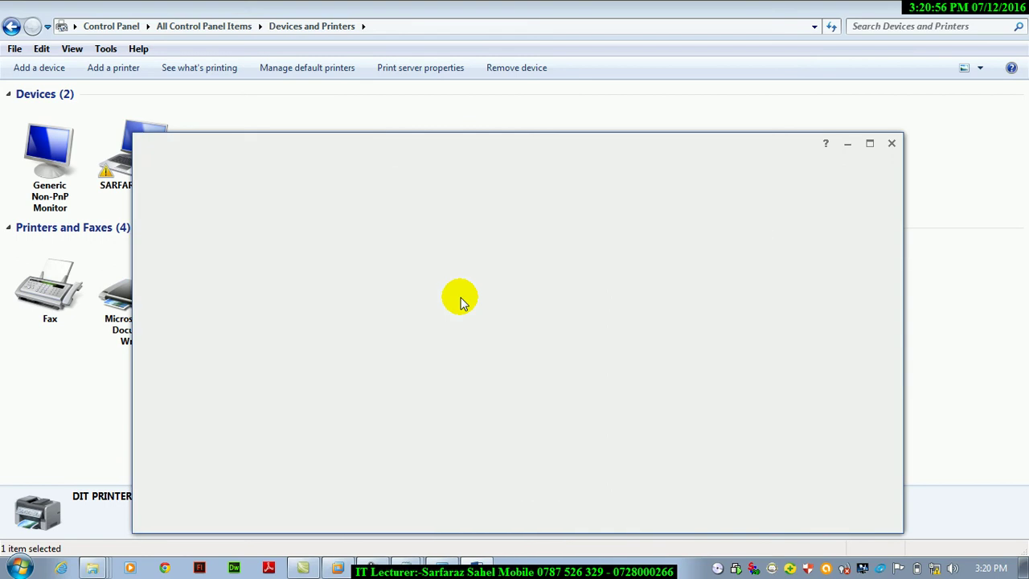
pyautogui.write('=radn')
pyautogui.press('BackSpace')
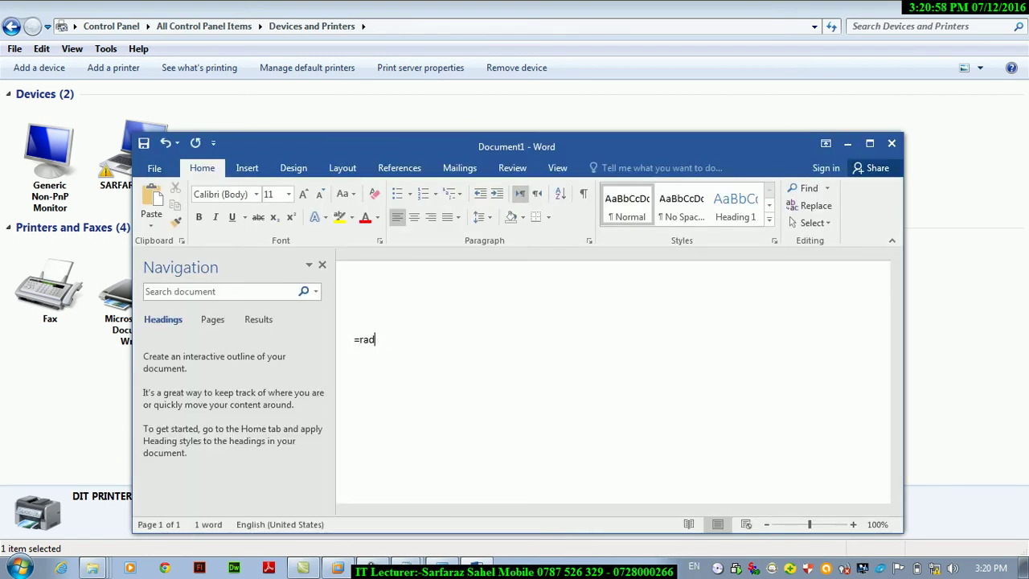
pyautogui.write('nd()')
pyautogui.press('Return')
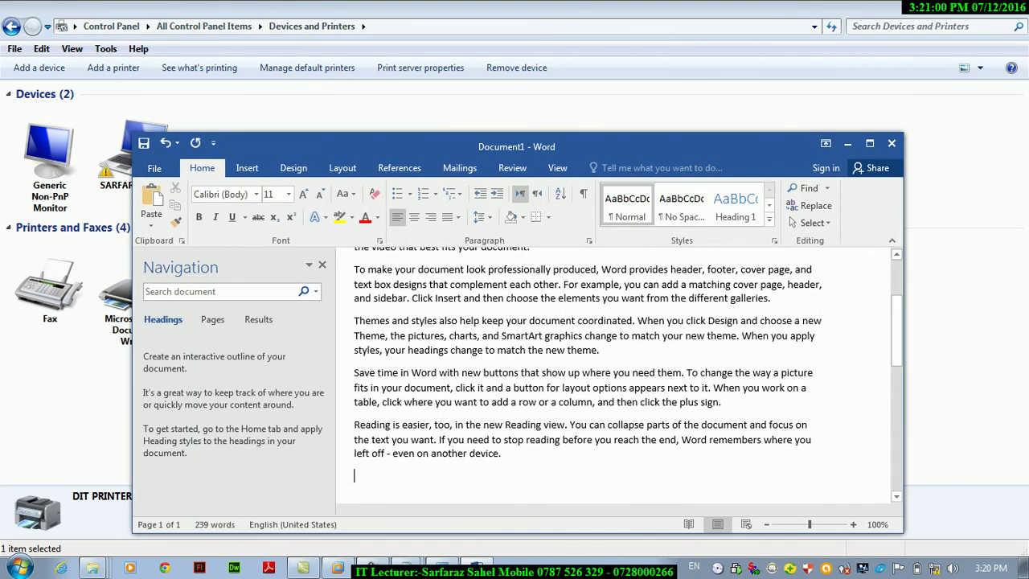
pyautogui.click(870, 143)
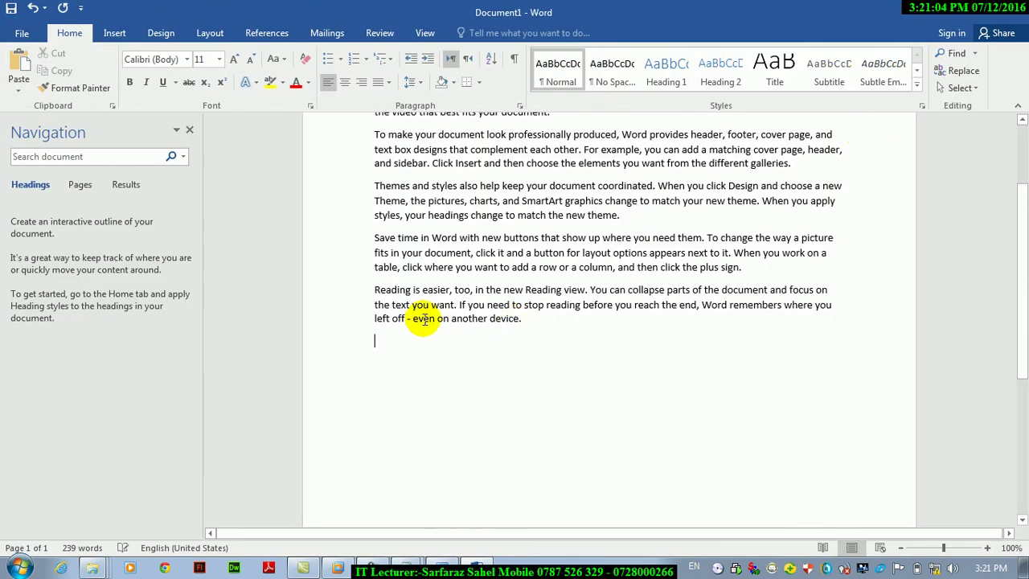
# Print the document to DIT PRINTER FOR THE STUDENTS, then close Word with Don't Save.
pyautogui.hotkey('ctrl', 'p')
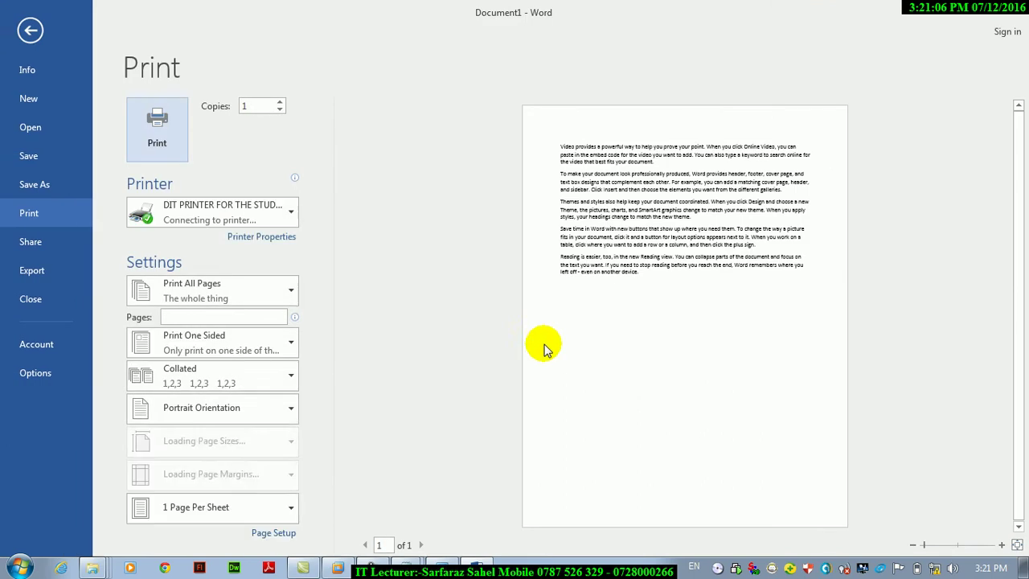
pyautogui.click(237, 215)
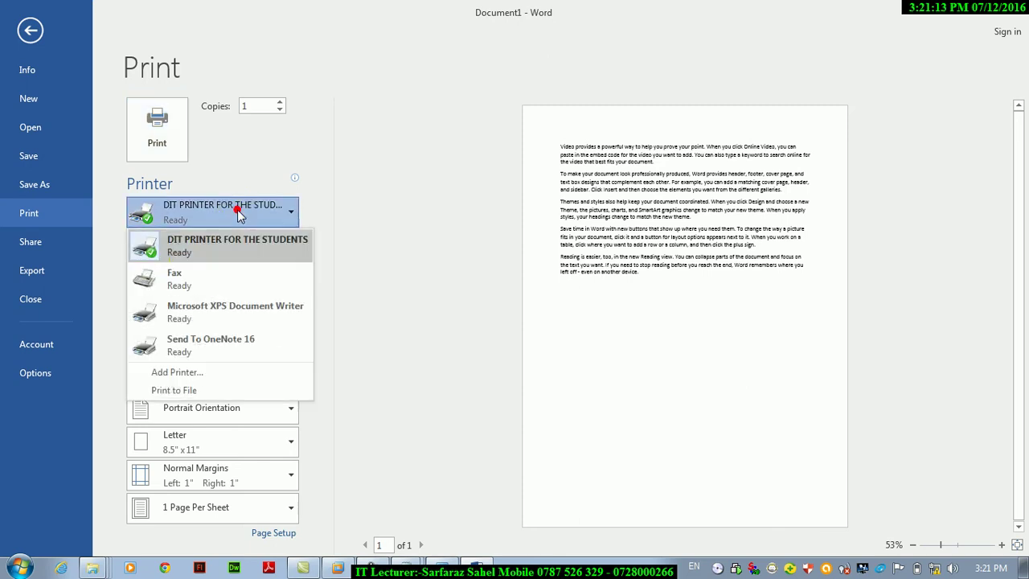
pyautogui.click(147, 254)
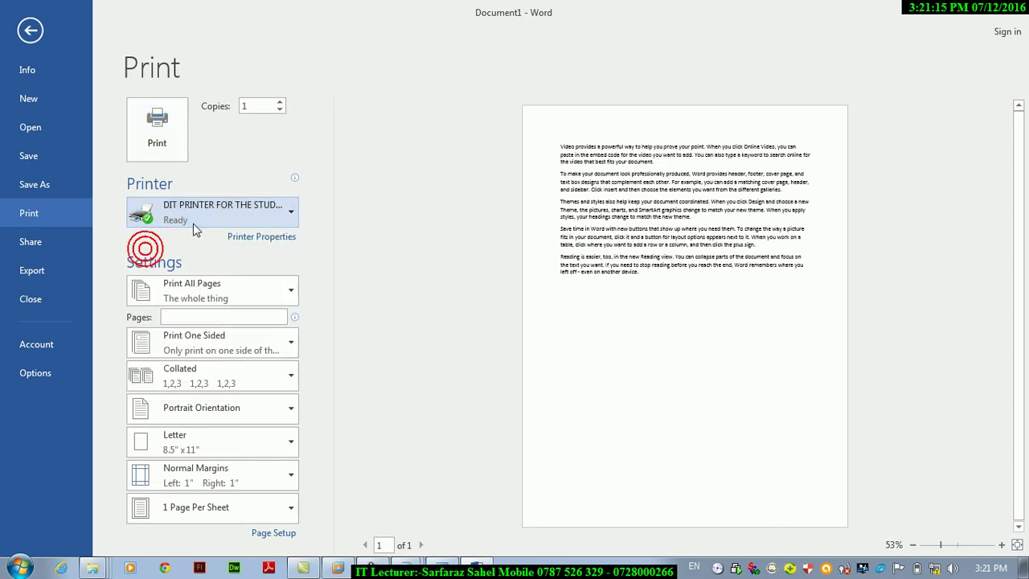
pyautogui.click(149, 129)
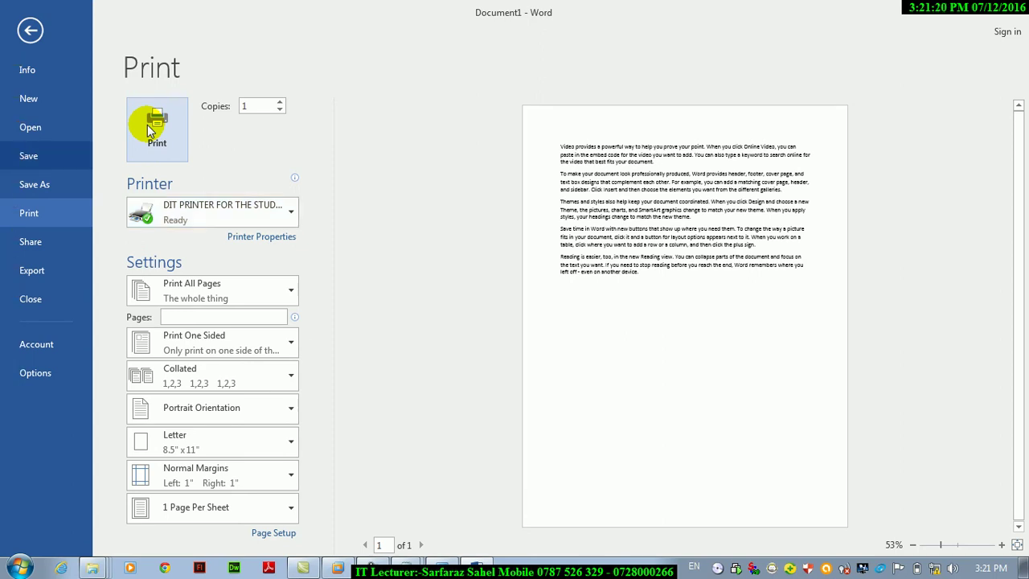
pyautogui.press('Tab')
pyautogui.press('Return')
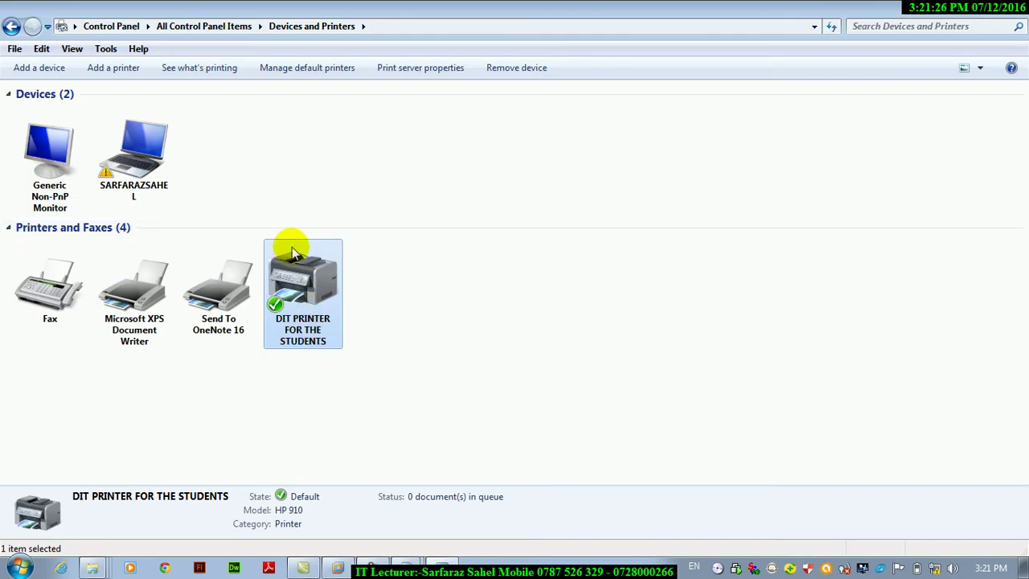
pyautogui.click(210, 71)
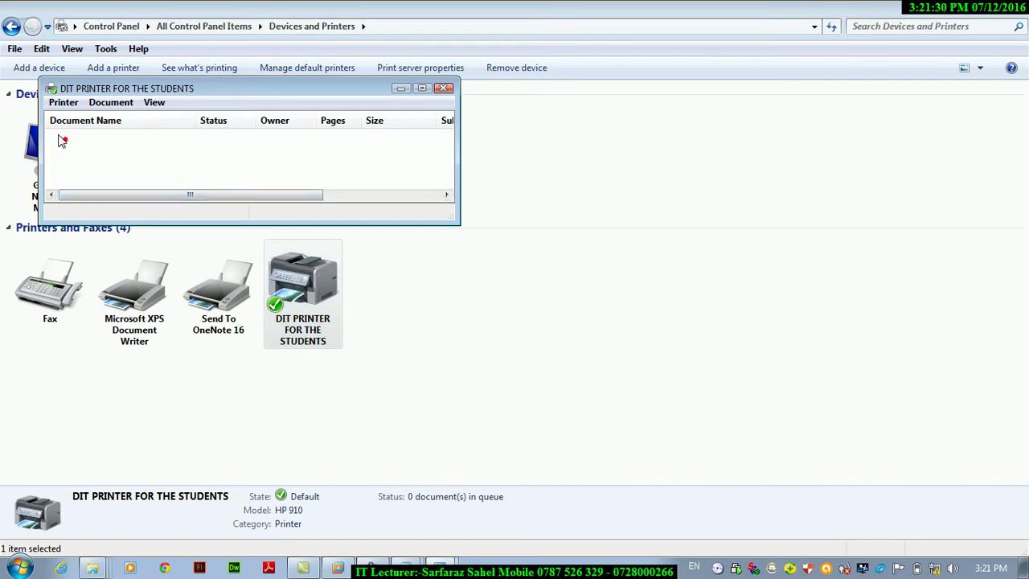
pyautogui.click(446, 89)
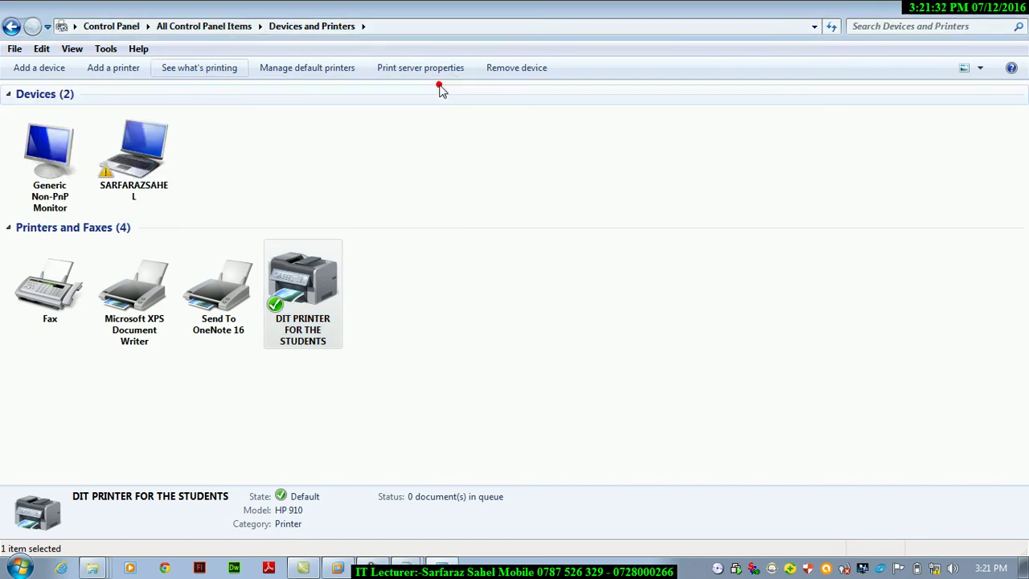
pyautogui.click(282, 72)
pyautogui.click(690, 459)
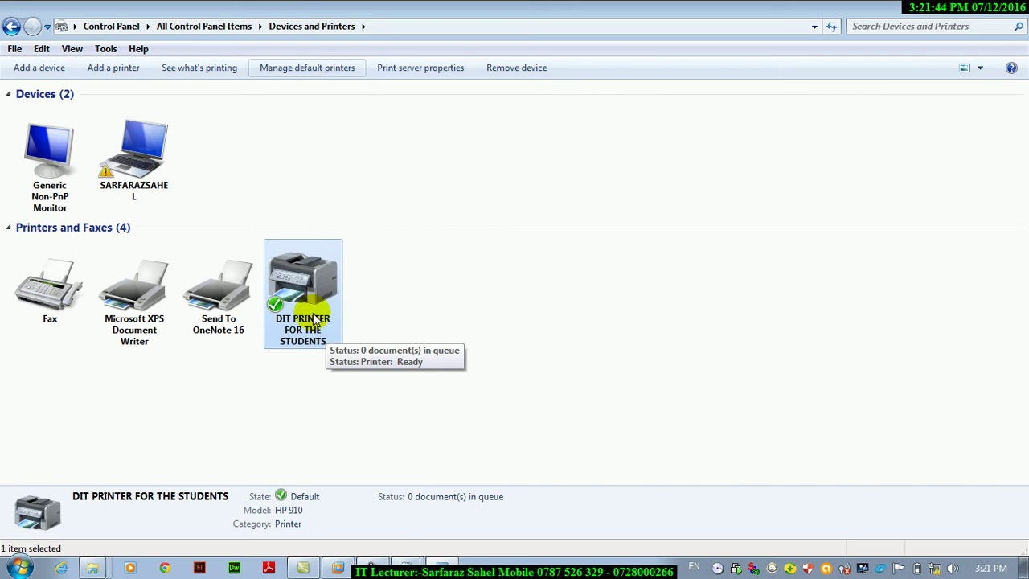
pyautogui.rightClick(316, 311)
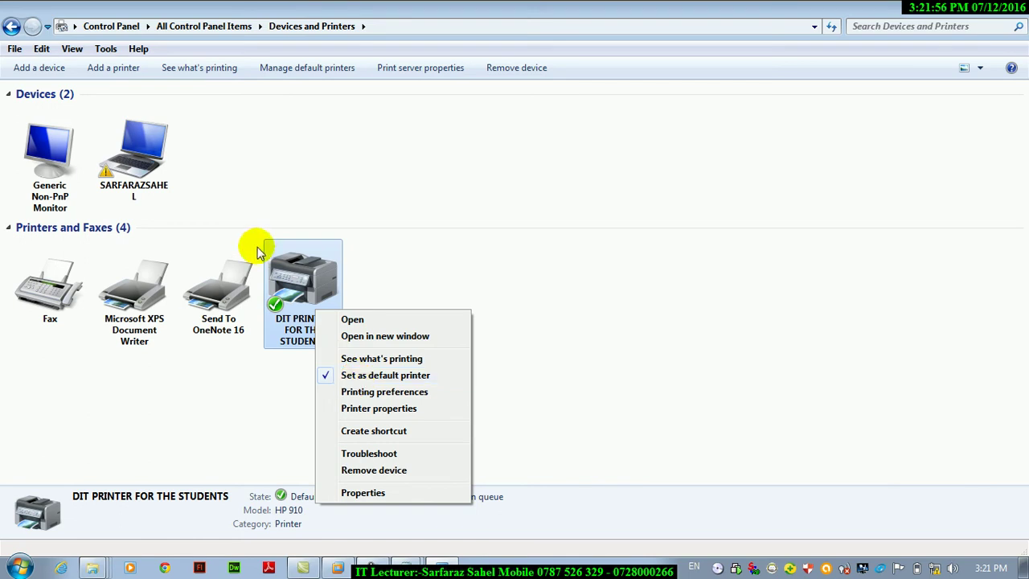
pyautogui.click(286, 266)
pyautogui.click(406, 74)
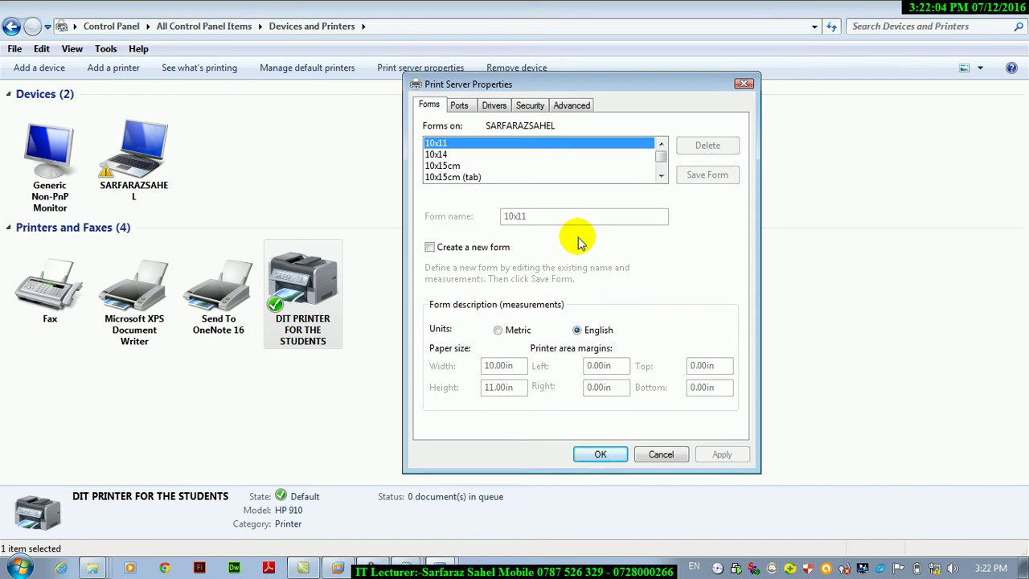
pyautogui.press('Escape')
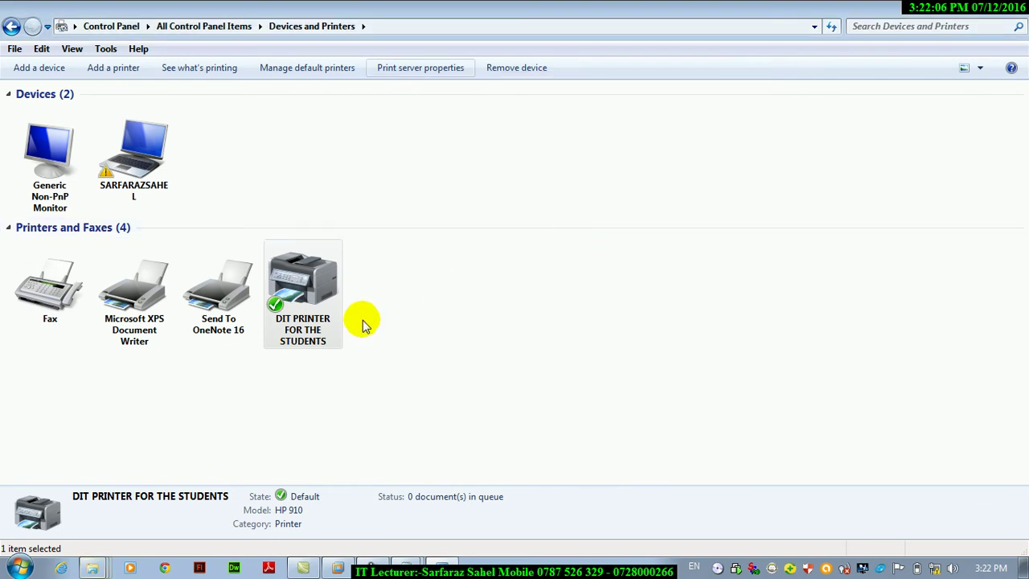
# Remove the DIT PRINTER FOR THE STUDENTS device and confirm with Yes.
pyautogui.click(520, 69)
pyautogui.click(568, 279)
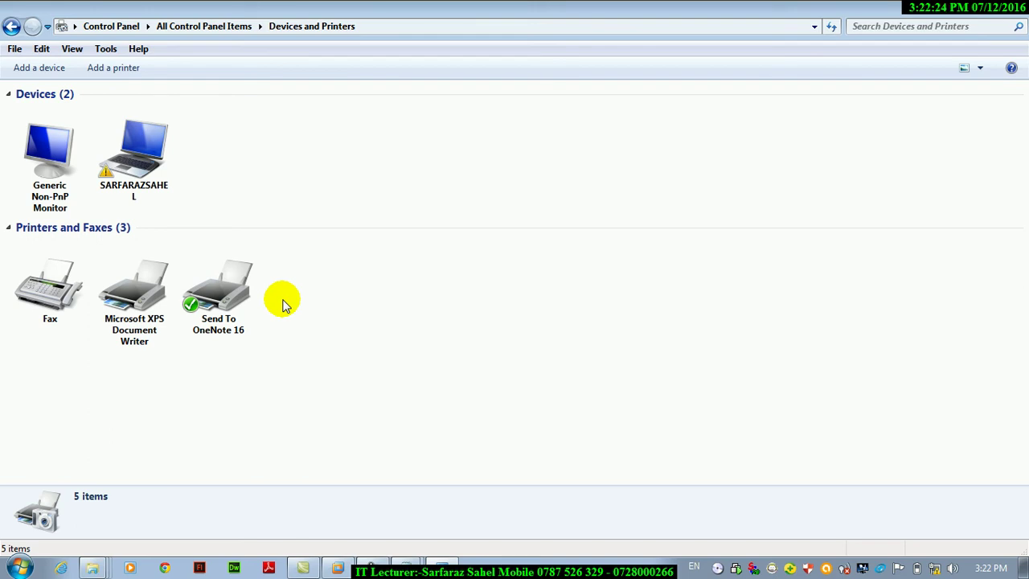
# Close Devices and Printers and run 'control' to reopen All Control Panel Items.
pyautogui.click(969, 6)
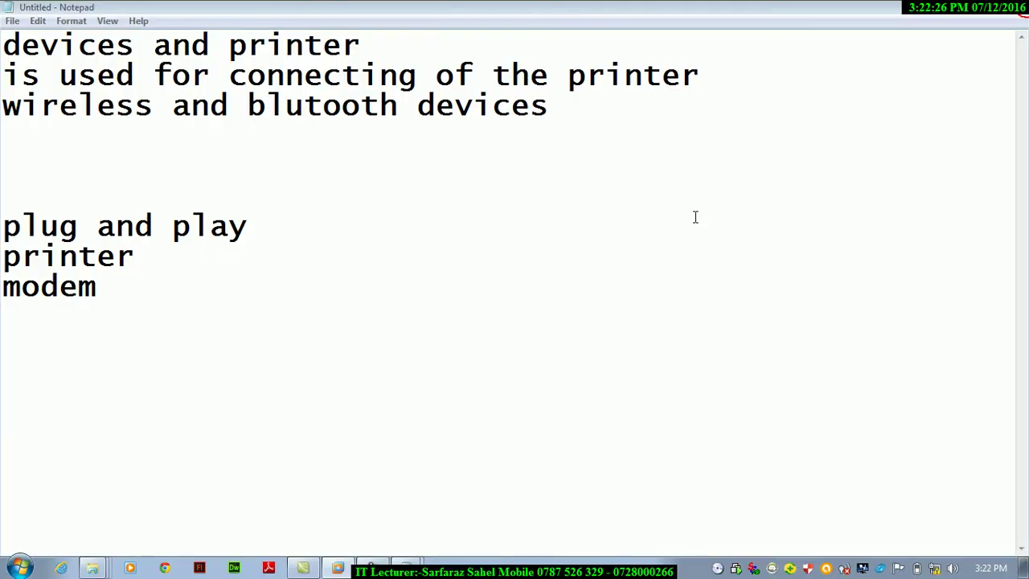
pyautogui.press('super+e')
pyautogui.press('super+r')
pyautogui.write('control')
pyautogui.press('Return')
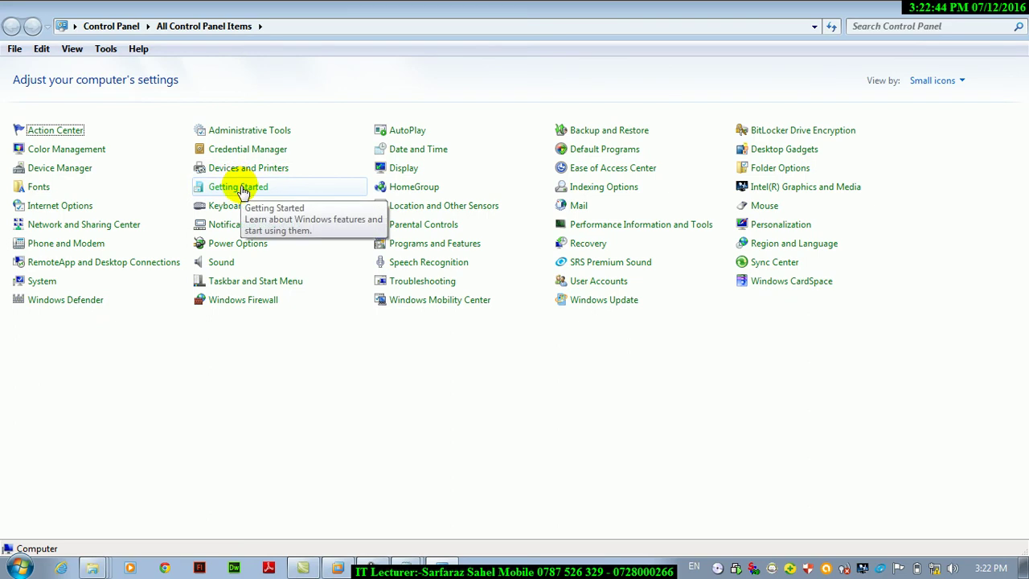
# Open Getting Started from All Control Panel Items and maximize its window.
pyautogui.click(242, 190)
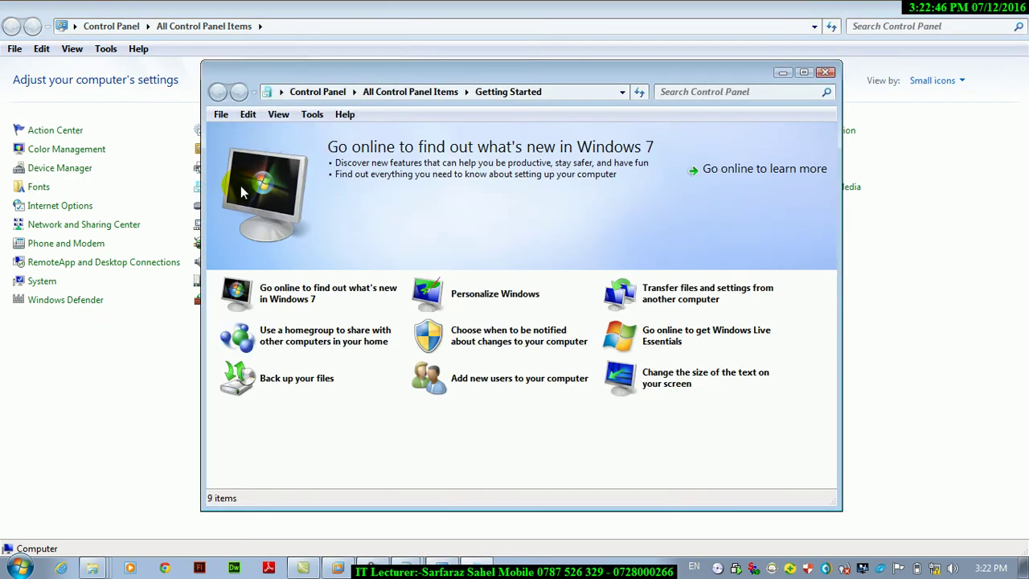
pyautogui.click(804, 74)
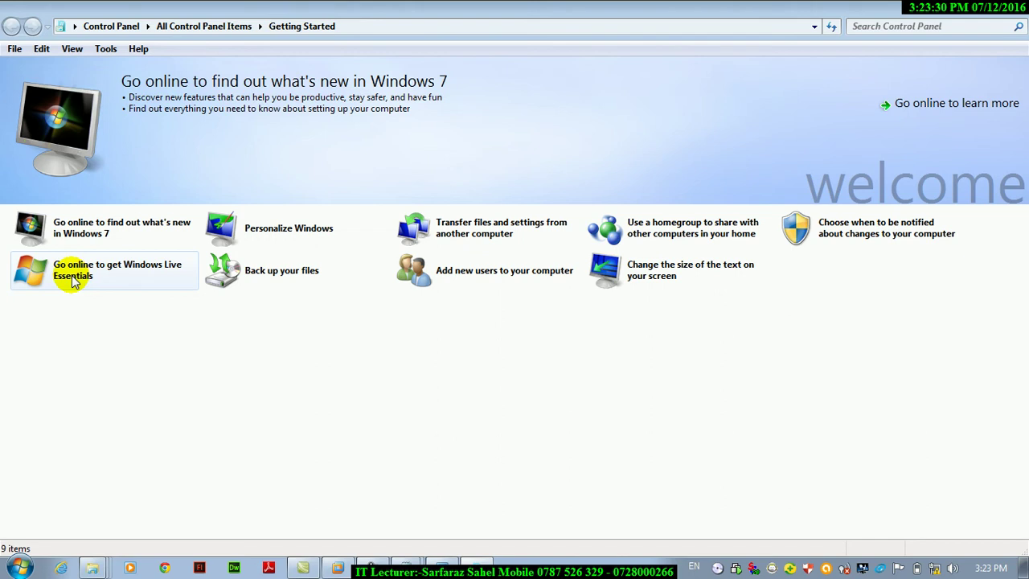
# Preview Personalize Windows, open the Personalization settings, then close them.
pyautogui.click(262, 239)
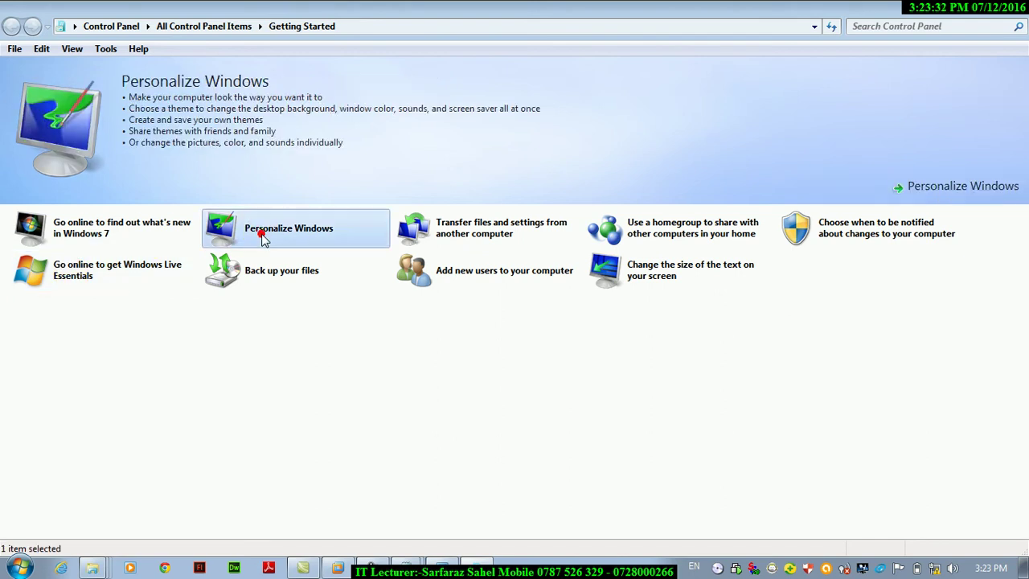
pyautogui.click(942, 188)
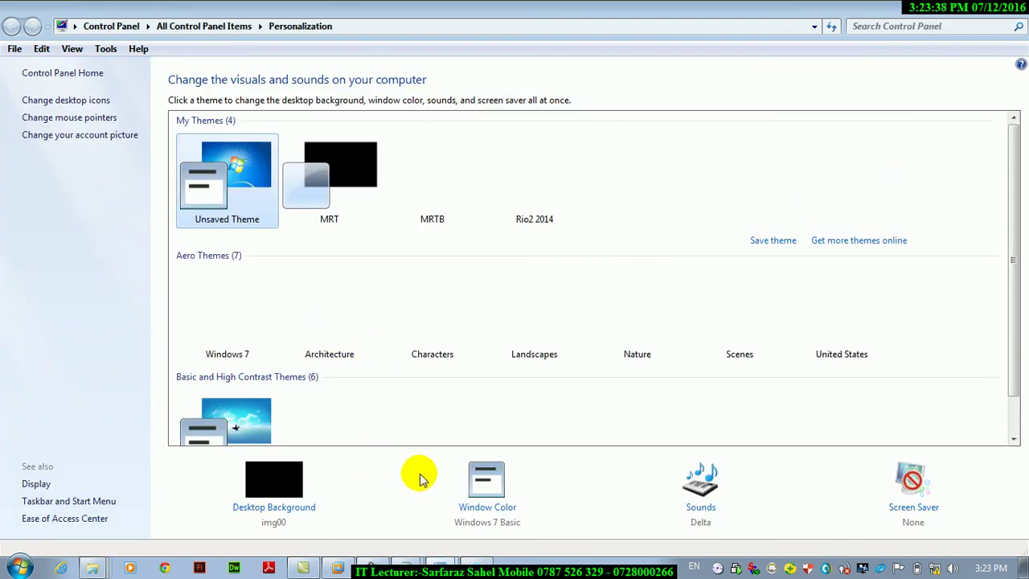
pyautogui.hotkey('alt', 'F4')
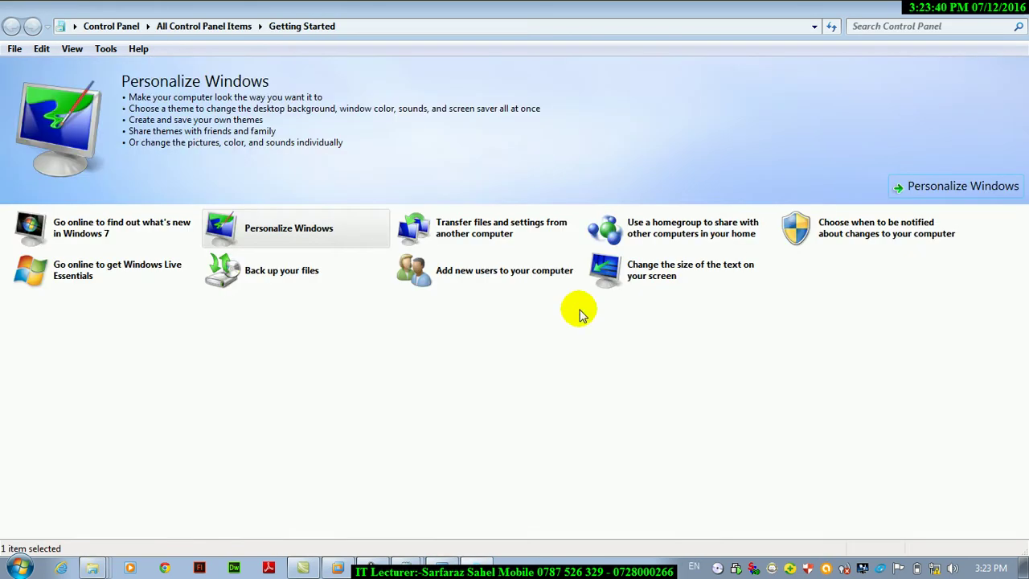
# Preview Back up your files, then close the extra Control Panel windows, returning to Computer.
pyautogui.click(271, 273)
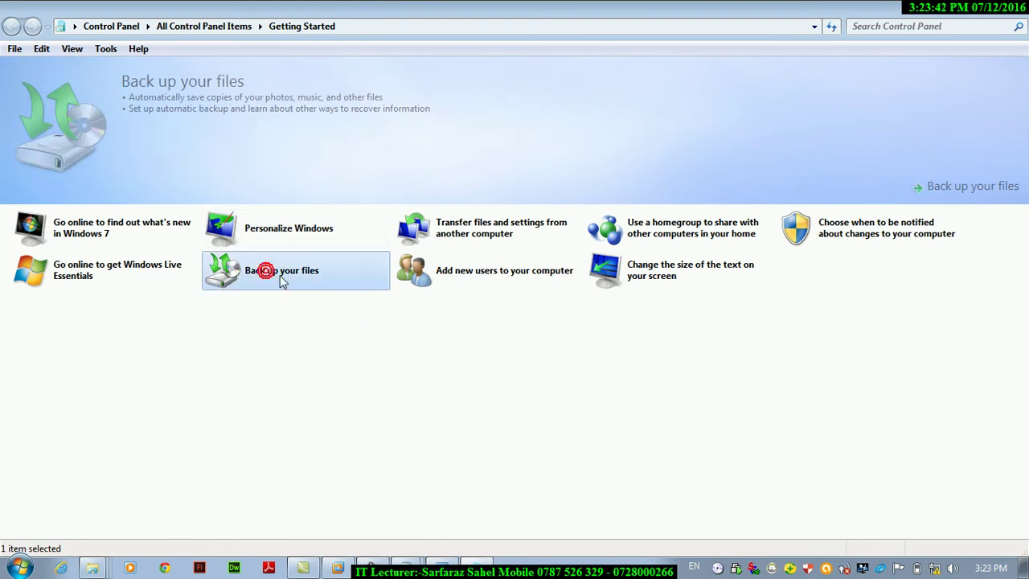
pyautogui.press('super+r')
pyautogui.write('contro')
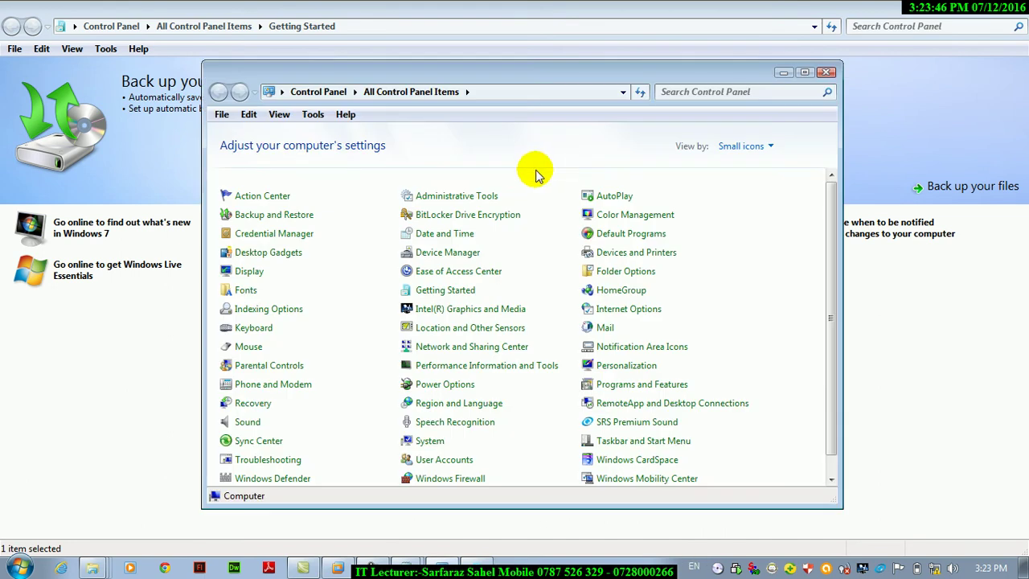
pyautogui.click(804, 73)
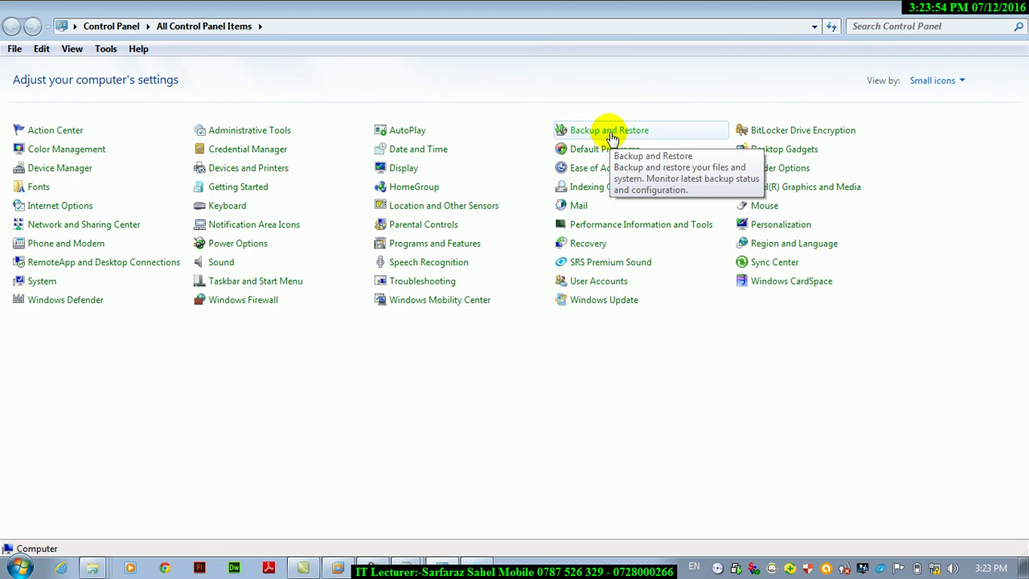
pyautogui.press('g')
pyautogui.press('Return')
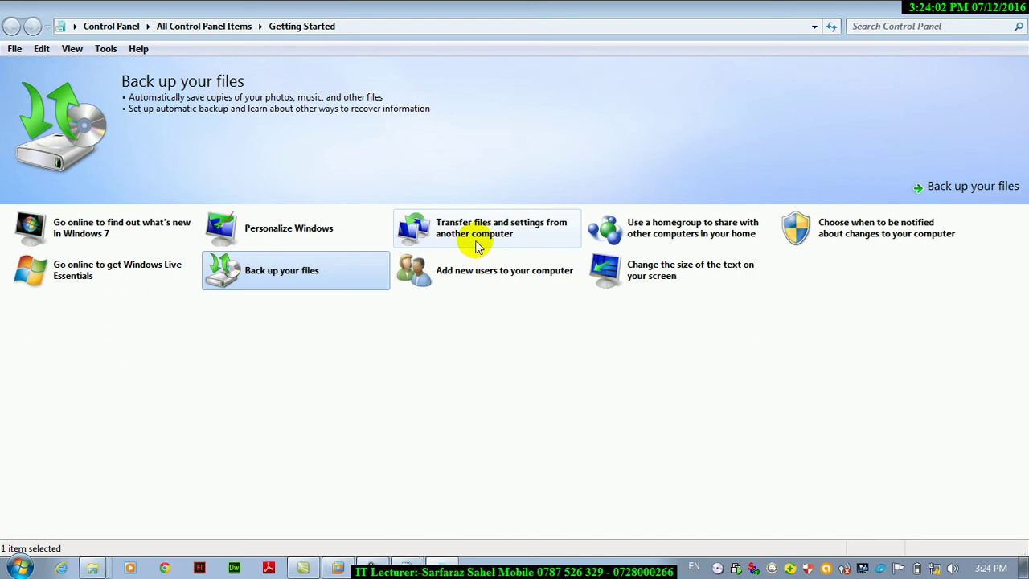
pyautogui.press('super+e')
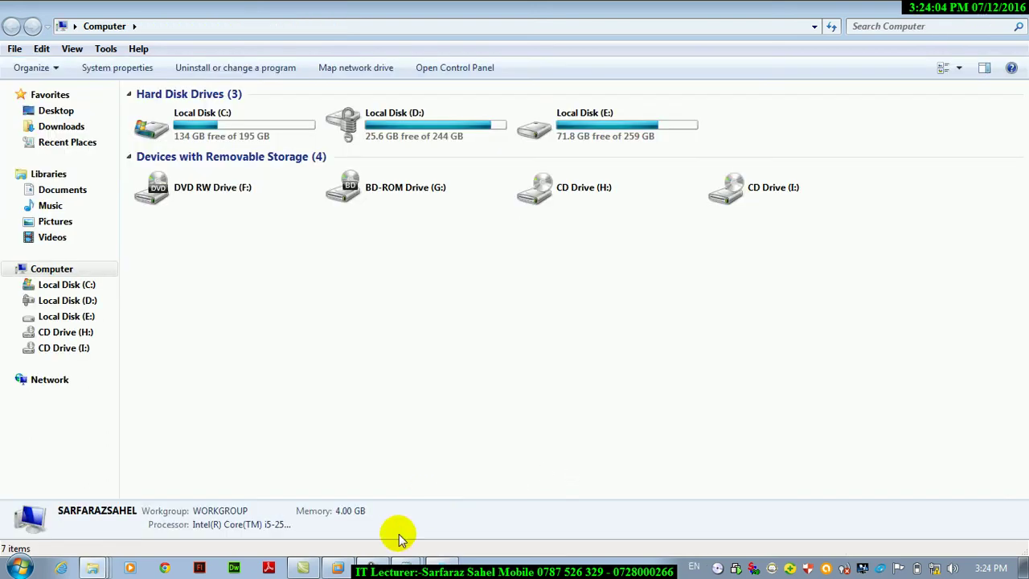
# Launch Notepad inside the Windows 7 virtual machine through the Run box.
pyautogui.click(338, 567)
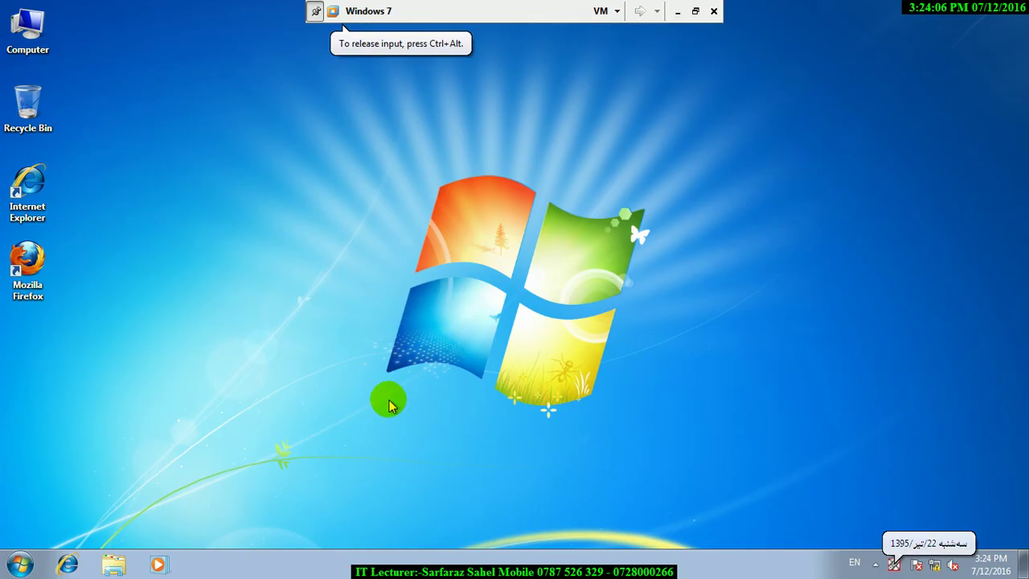
pyautogui.press('super+r')
pyautogui.write('notepad')
pyautogui.press('Return')
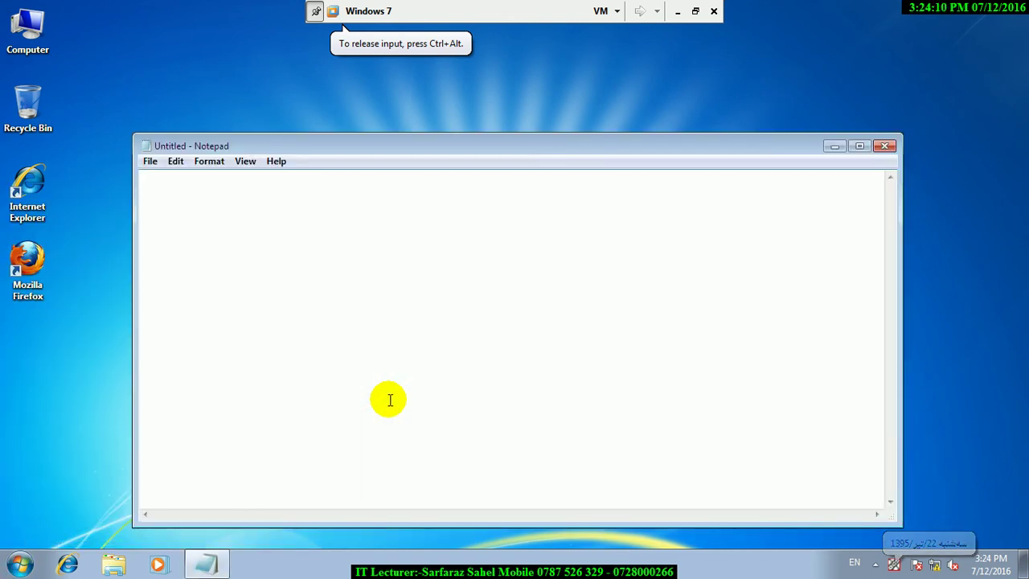
pyautogui.hotkey('alt', 'f')
pyautogui.press('Right')
pyautogui.press('Escape')
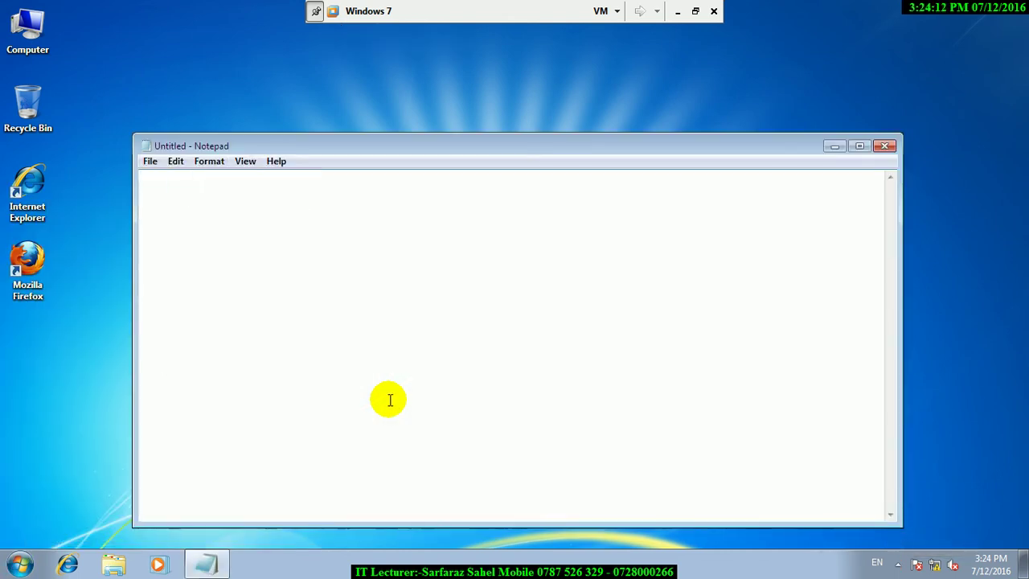
# Set Notepad's font to Lucida Console 30-point Bold and maximize the window.
pyautogui.click(210, 164)
pyautogui.click(240, 211)
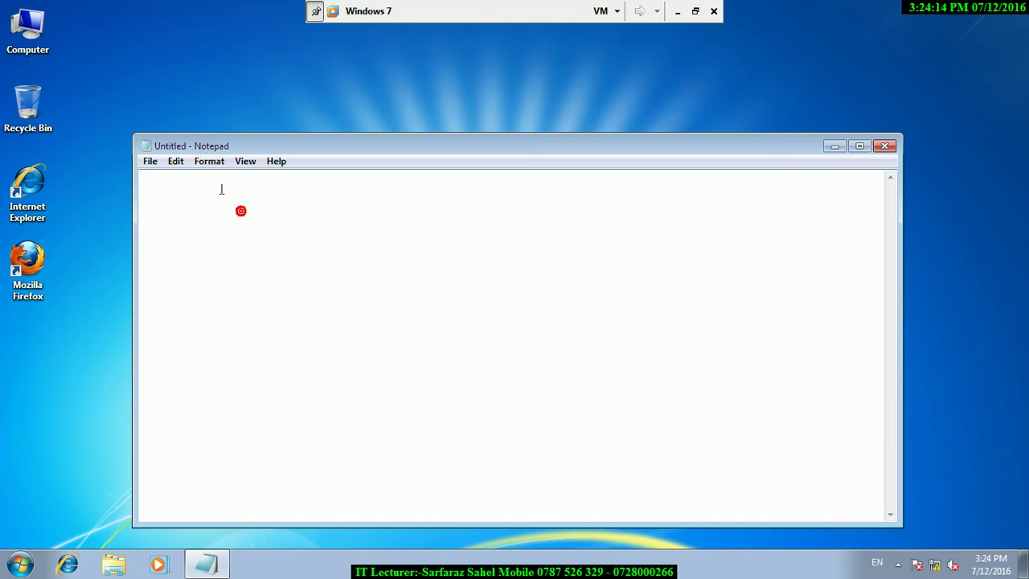
pyautogui.click(208, 162)
pyautogui.click(223, 207)
pyautogui.click(210, 166)
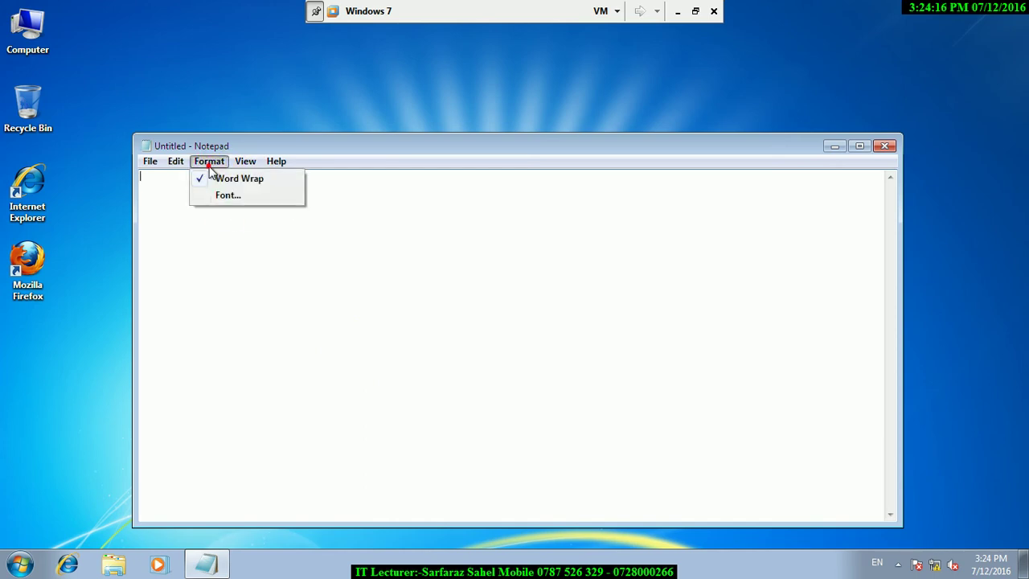
pyautogui.click(221, 193)
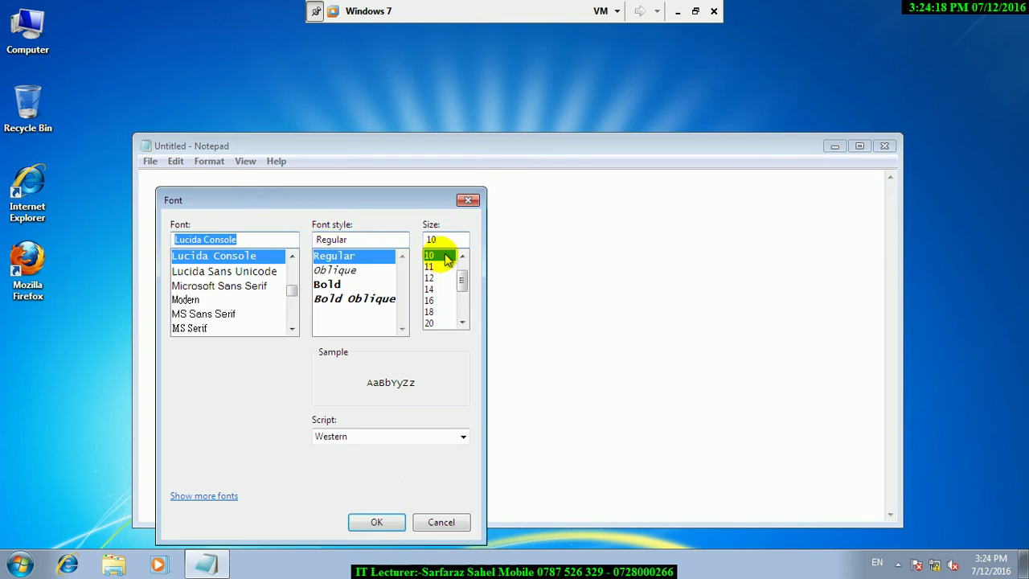
pyautogui.doubleClick(450, 239)
pyautogui.write('30')
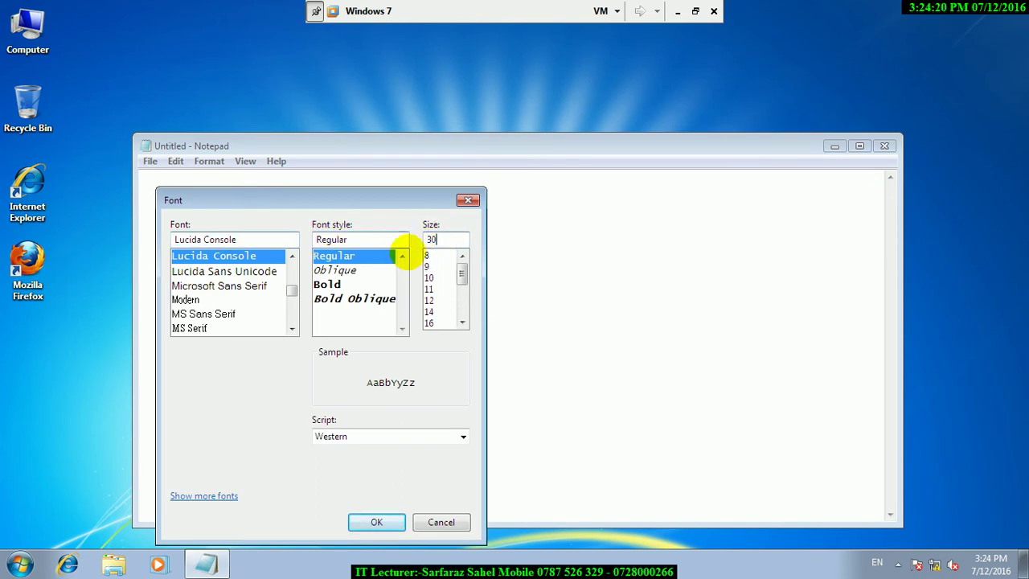
pyautogui.click(329, 285)
pyautogui.click(397, 520)
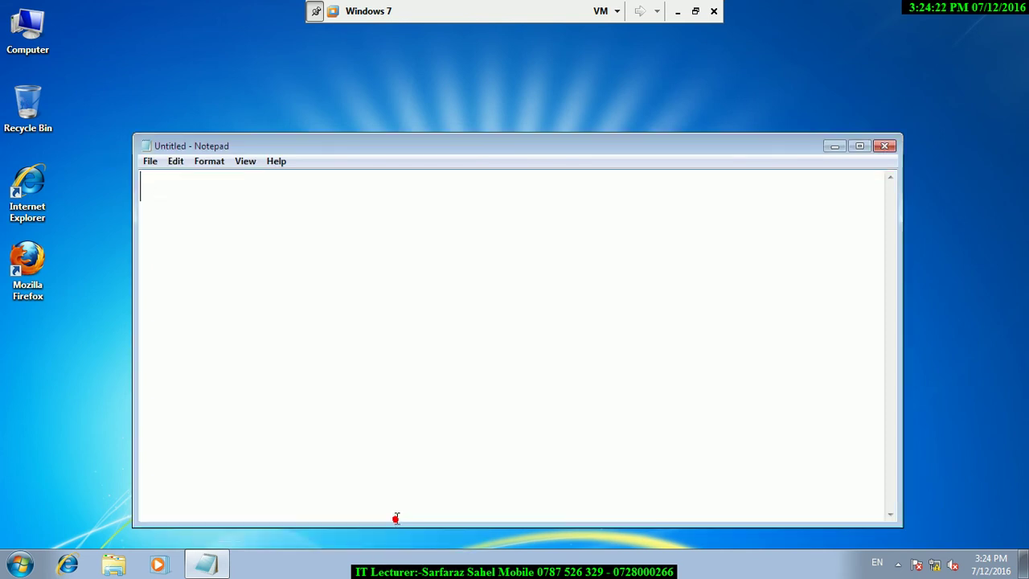
pyautogui.click(858, 146)
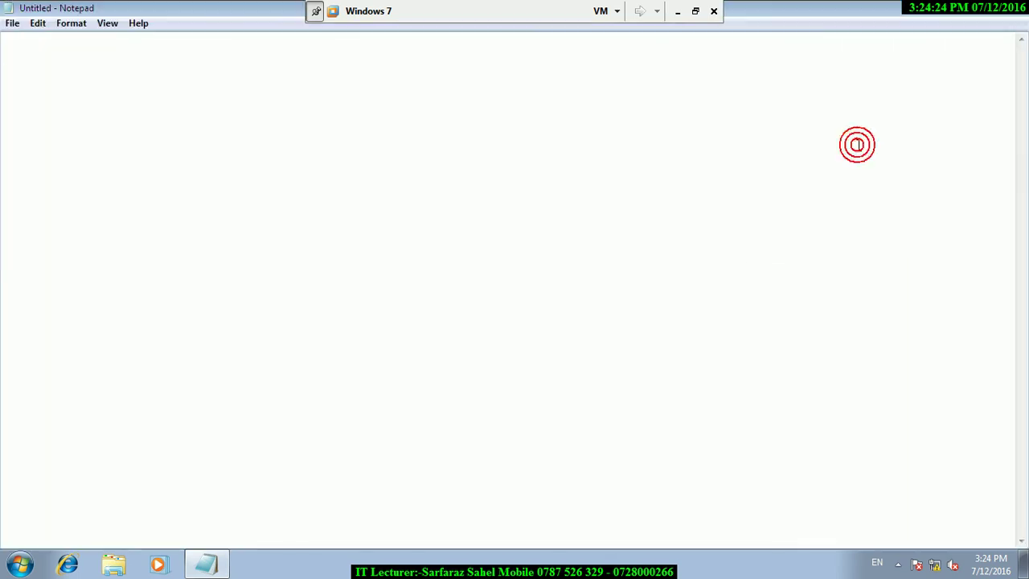
# Type 'what is windows easy transer ?' with 'migration.' on the next line.
pyautogui.write('what is windows easy')
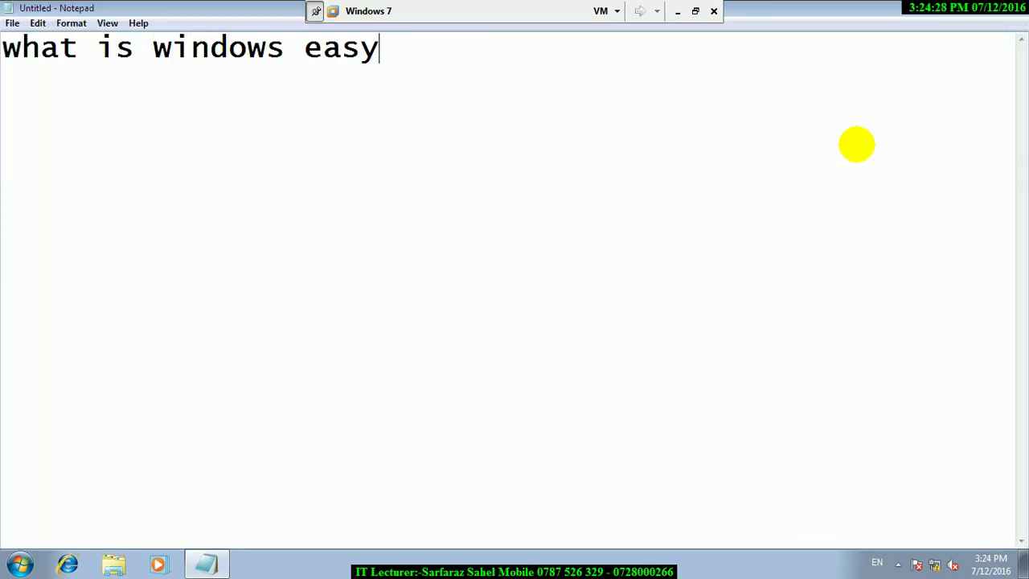
pyautogui.write(' gra')
pyautogui.press('BackSpace')
pyautogui.press('BackSpace')
pyautogui.press('BackSpace')
pyautogui.write('tr')
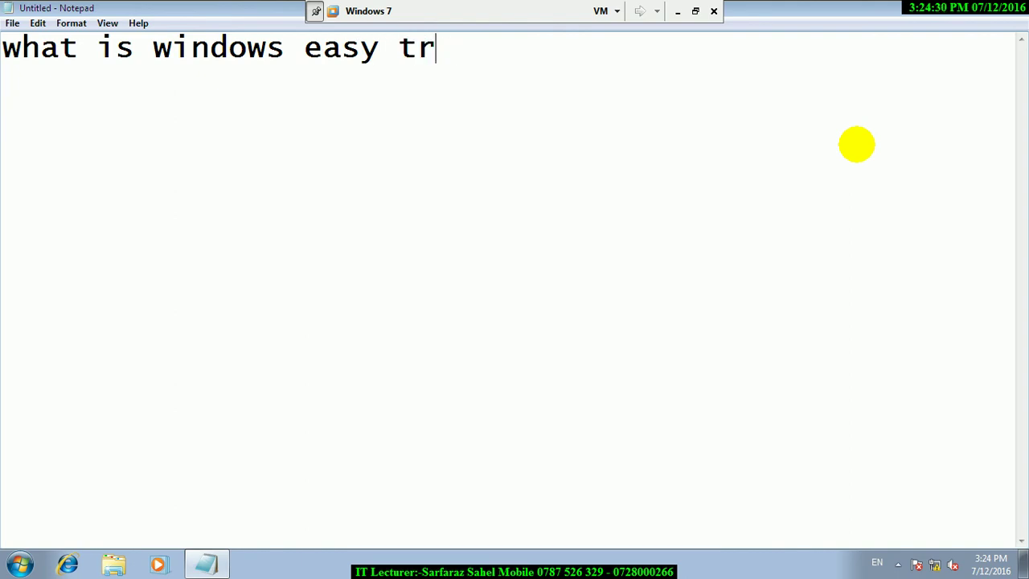
pyautogui.write('anser ?')
pyautogui.press('Return')
pyautogui.write('migirat')
pyautogui.press('BackSpace')
pyautogui.press('BackSpace')
pyautogui.press('BackSpace')
pyautogui.press('BackSpace')
pyautogui.write('ration.]')
pyautogui.press('BackSpace')
pyautogui.press('Return')
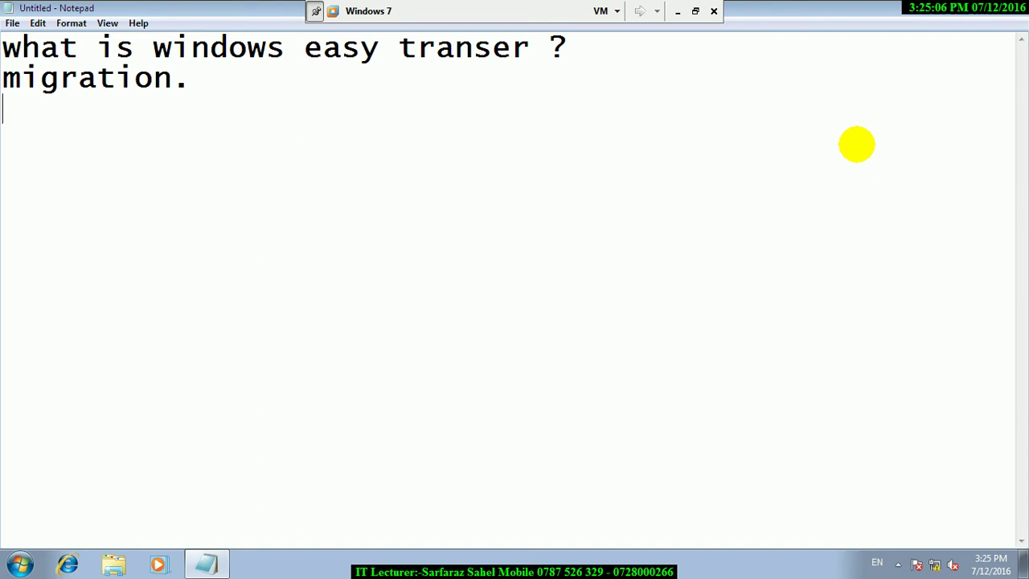
# Search the Start menu for 'migration'.
pyautogui.press('super')
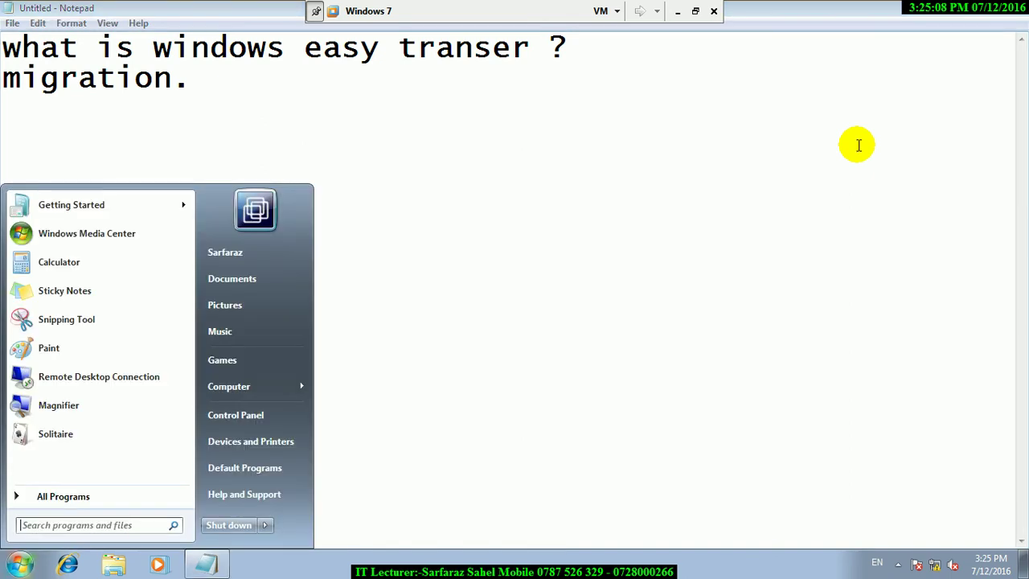
pyautogui.write('migrration')
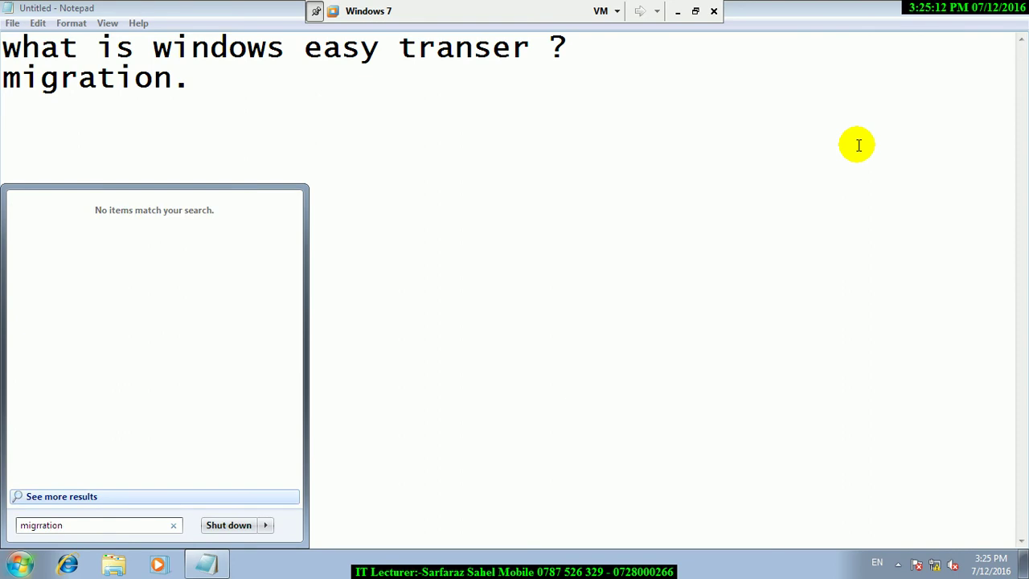
pyautogui.press('BackSpace')
pyautogui.press('BackSpace')
pyautogui.press('BackSpace')
pyautogui.press('BackSpace')
pyautogui.press('BackSpace')
pyautogui.press('BackSpace')
pyautogui.write('ation')
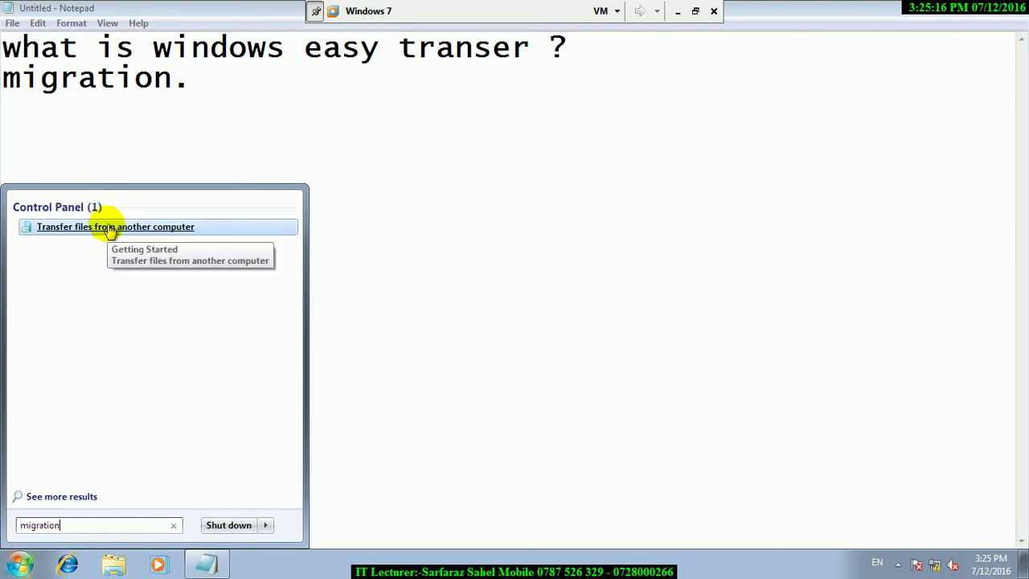
# Search instead for 'windows easy' to list Windows Easy Transfer and Windows Easy Transfer Reports.
pyautogui.press('BackSpace')
pyautogui.press('BackSpace')
pyautogui.press('BackSpace')
pyautogui.press('BackSpace')
pyautogui.press('BackSpace')
pyautogui.press('BackSpace')
pyautogui.write('windows easy')
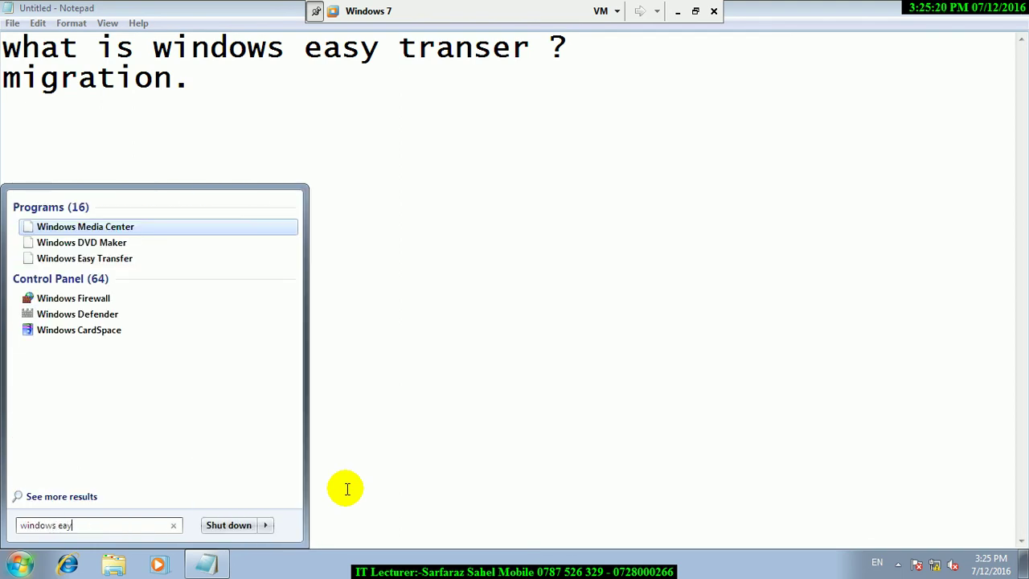
pyautogui.press('BackSpace')
pyautogui.write('sy')
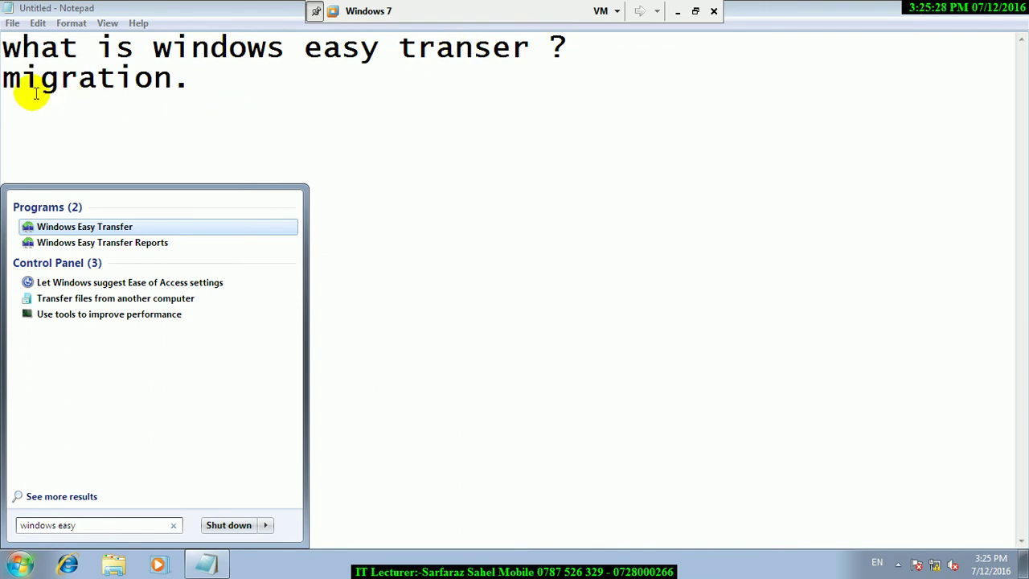
pyautogui.click(232, 114)
# Type 'is used for restoring the delted user.' as a new line, then minimise Notepad.
pyautogui.write('is used ')
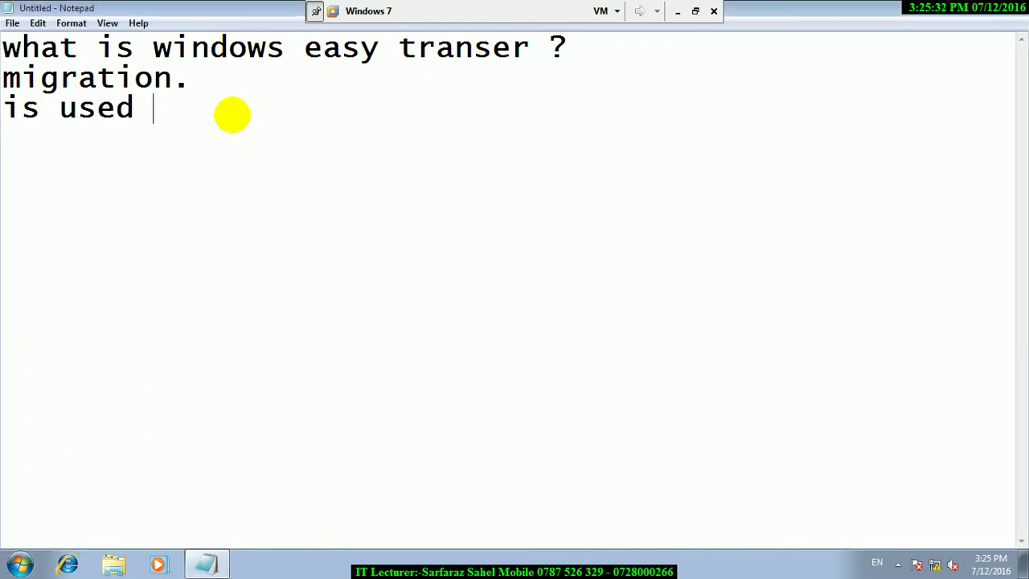
pyautogui.write('for restoring the seel')
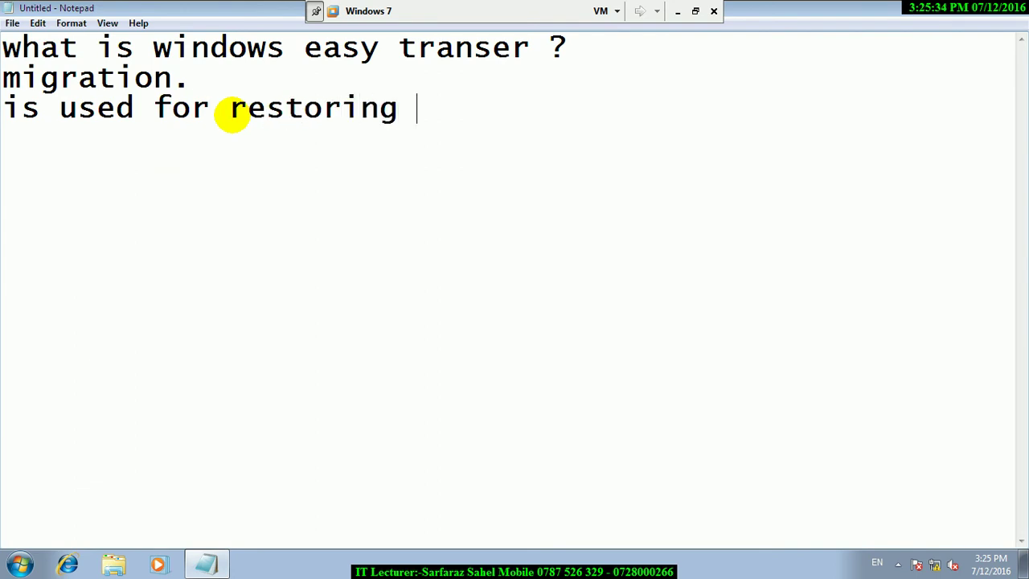
pyautogui.press('BackSpace')
pyautogui.press('BackSpace')
pyautogui.press('BackSpace')
pyautogui.press('BackSpace')
pyautogui.press('BackSpace')
pyautogui.write('del')
pyautogui.press('BackSpace')
pyautogui.press('BackSpace')
pyautogui.press('BackSpace')
pyautogui.write('delted')
pyautogui.write(' s')
pyautogui.press('BackSpace')
pyautogui.press('BackSpace')
pyautogui.press('BackSpace')
pyautogui.write('ed suse')
pyautogui.press('BackSpace')
pyautogui.press('BackSpace')
pyautogui.press('BackSpace')
pyautogui.press('BackSpace')
pyautogui.write('user.')
pyautogui.press('Return')
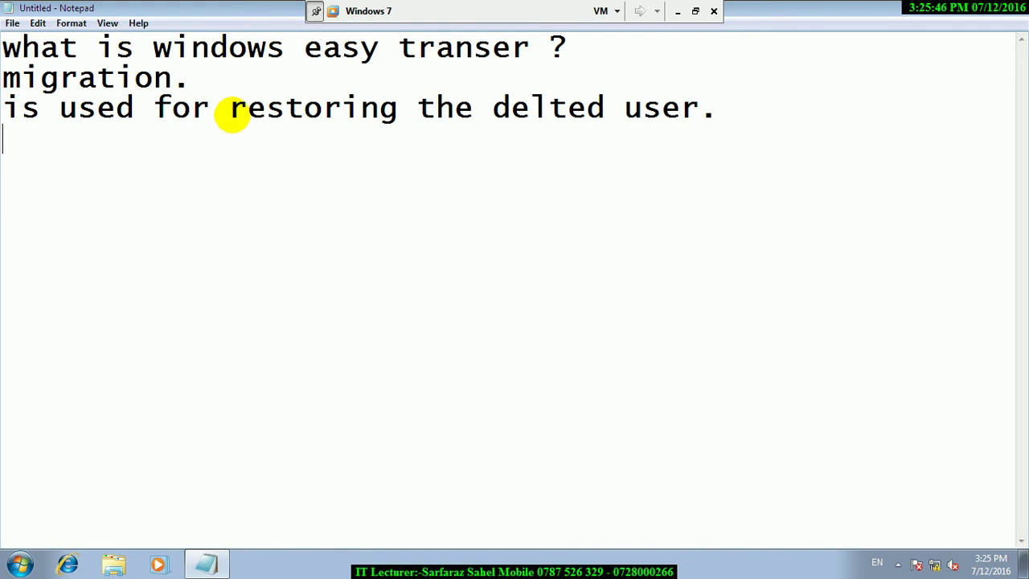
pyautogui.click(965, 18)
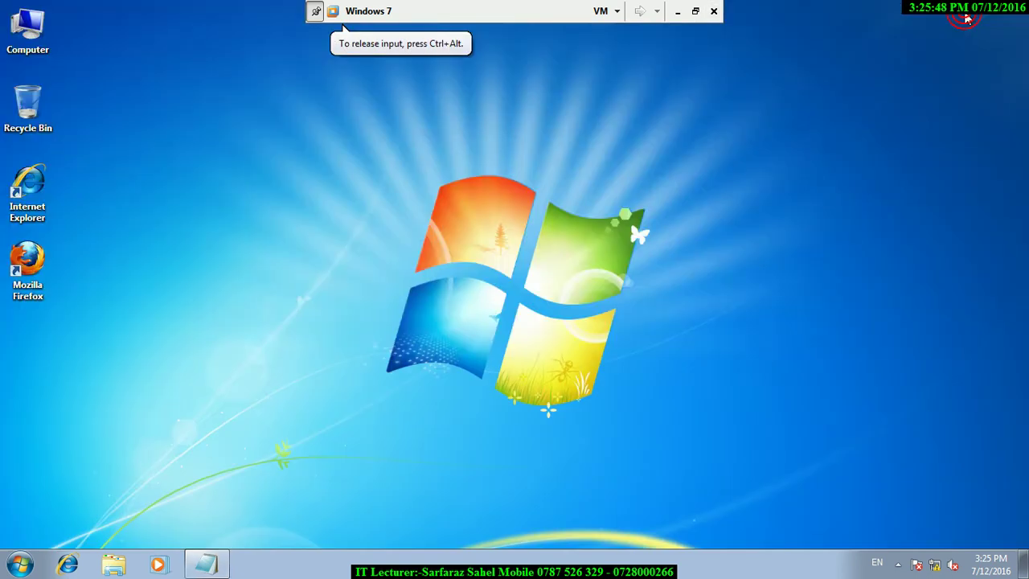
# Open a Command Prompt via Run 'cmd' and run 'net users' to list accounts.
pyautogui.press('super+r')
pyautogui.write('md')
pyautogui.press('Home')
pyautogui.write('c')
pyautogui.press('End')
pyautogui.press('Return')
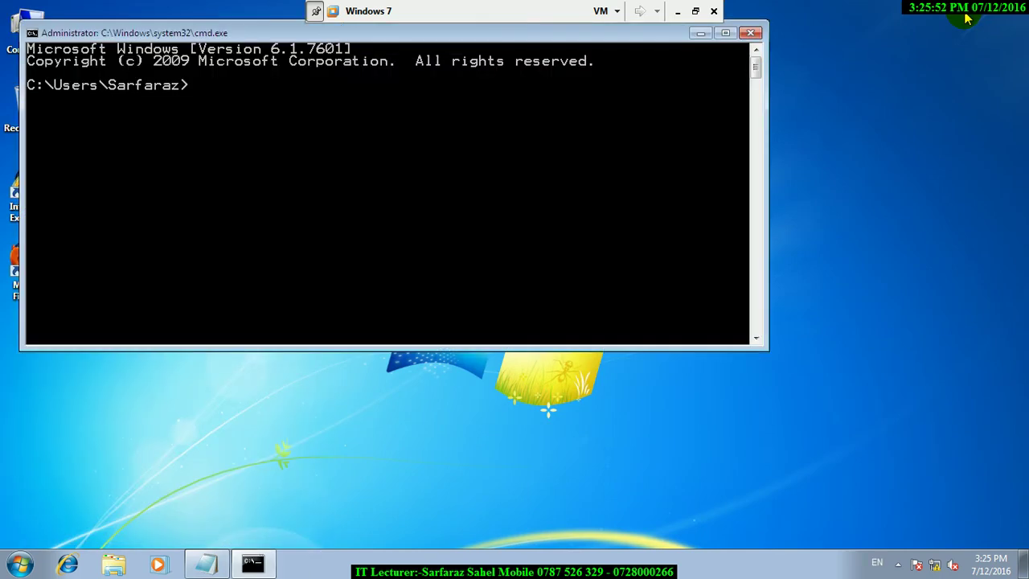
pyautogui.write('net users')
pyautogui.press('Return')
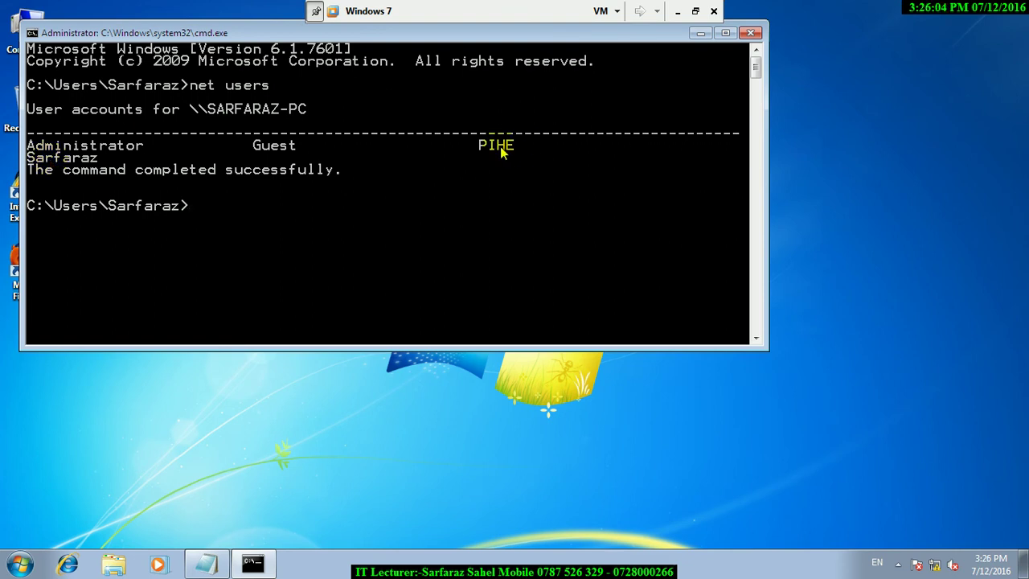
pyautogui.click(21, 565)
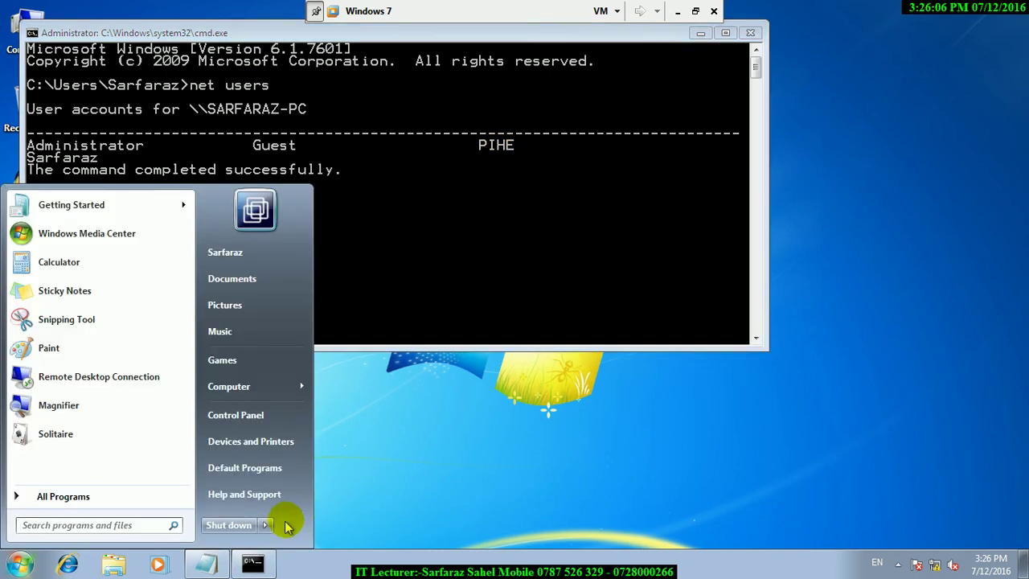
pyautogui.moveTo(298, 524)
pyautogui.click(301, 467)
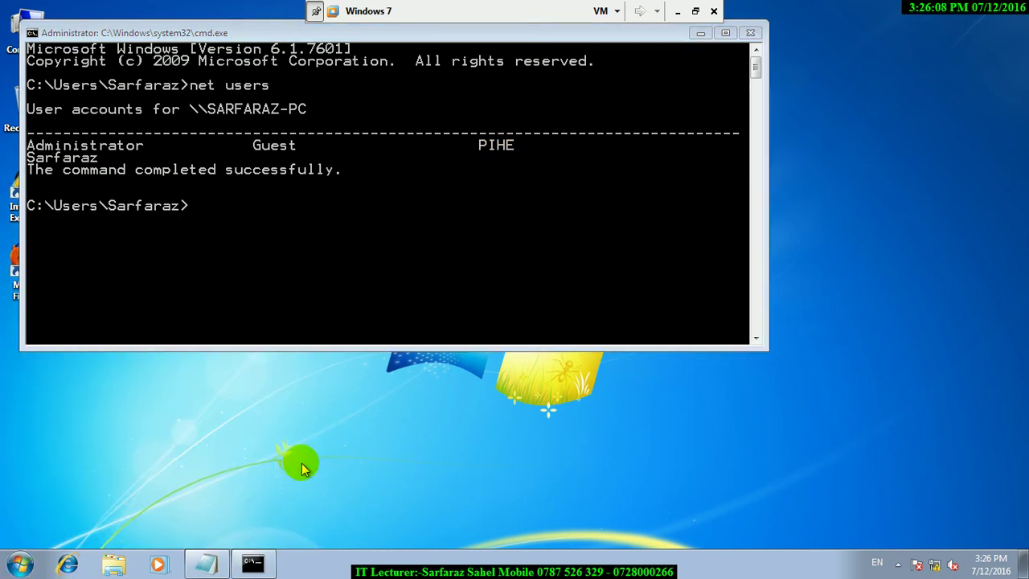
pyautogui.click(496, 434)
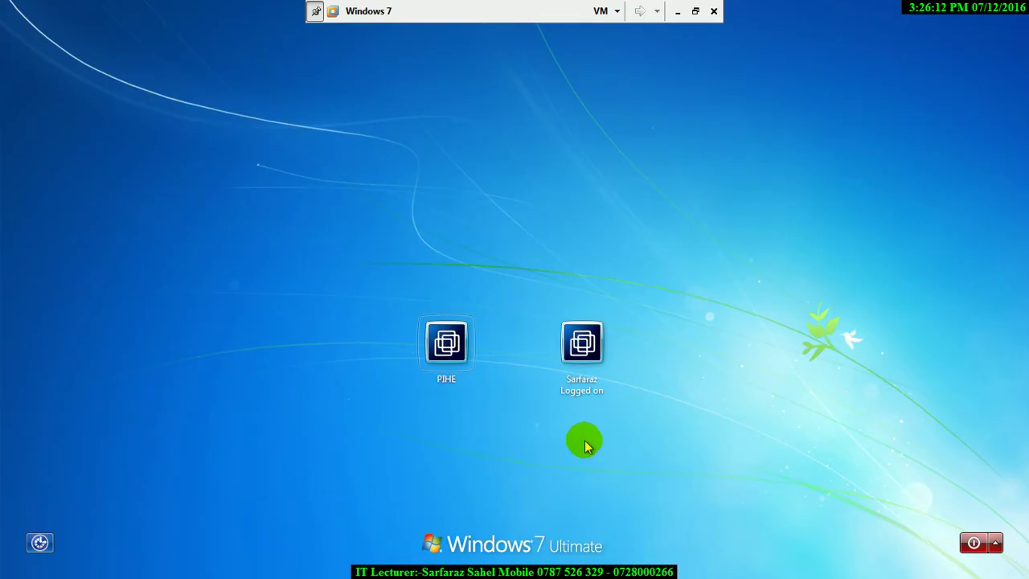
pyautogui.click(618, 336)
pyautogui.write('*****')
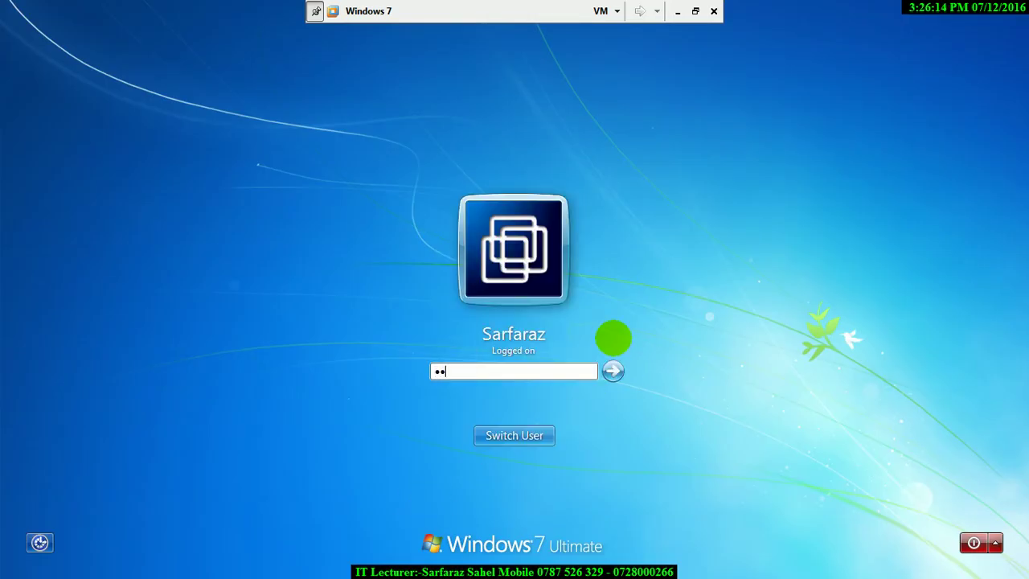
pyautogui.press('Return')
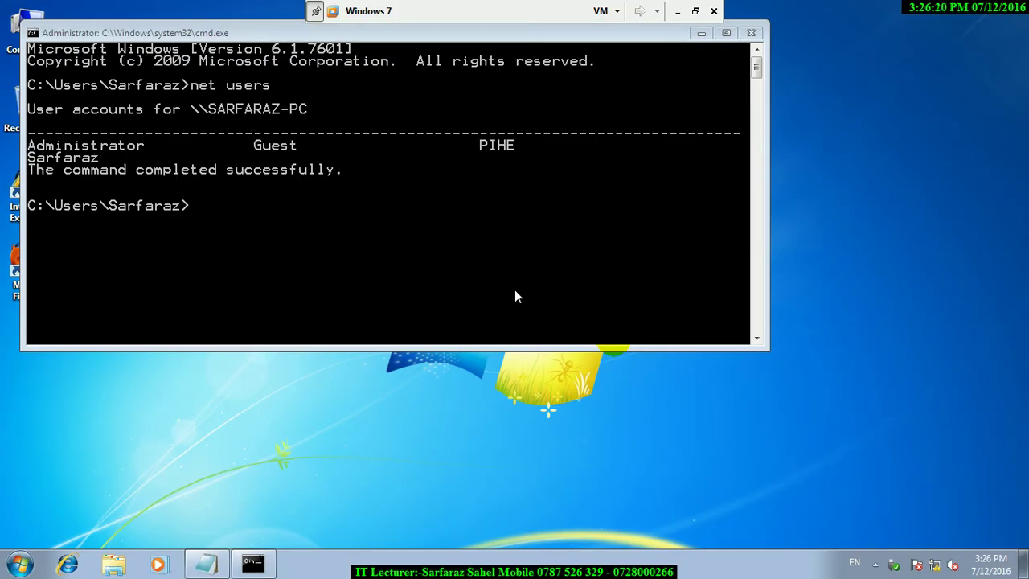
pyautogui.click(584, 329)
# Run 'net user DIT' with the account password and /add to create the DIT user.
pyautogui.write('net user')
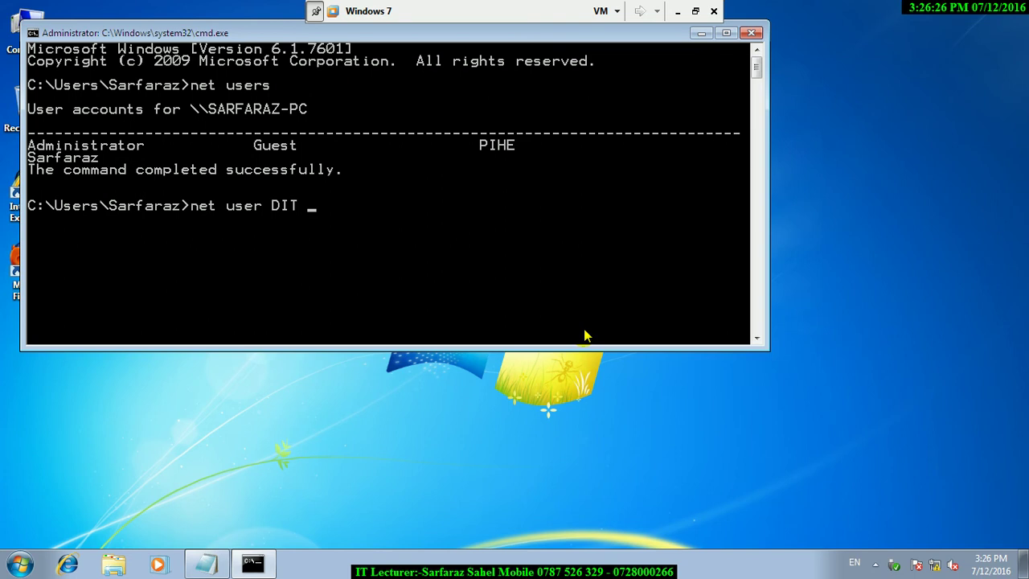
pyautogui.press('Return')
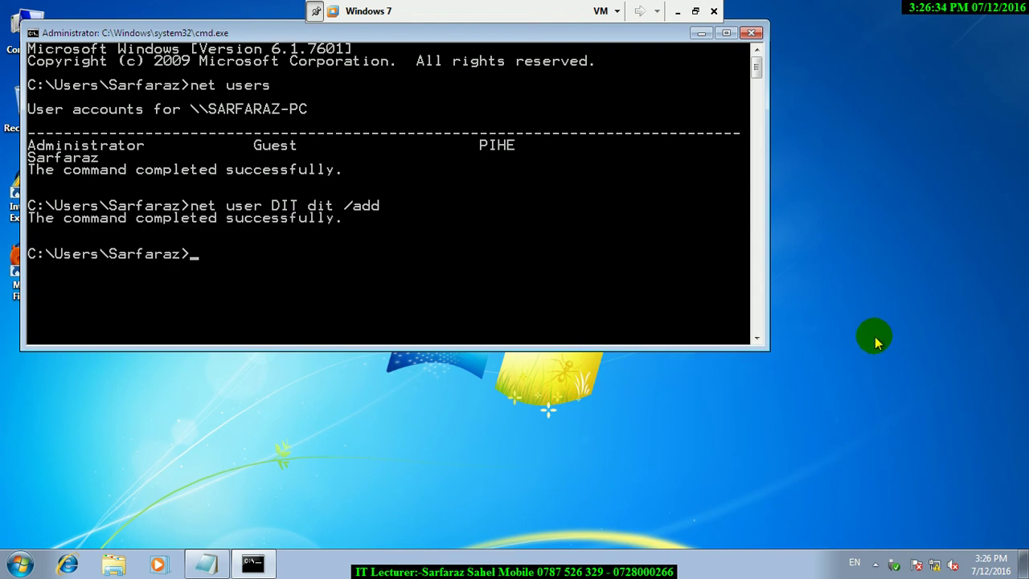
# Lock the computer from the Start menu's Shut down options.
pyautogui.click(20, 563)
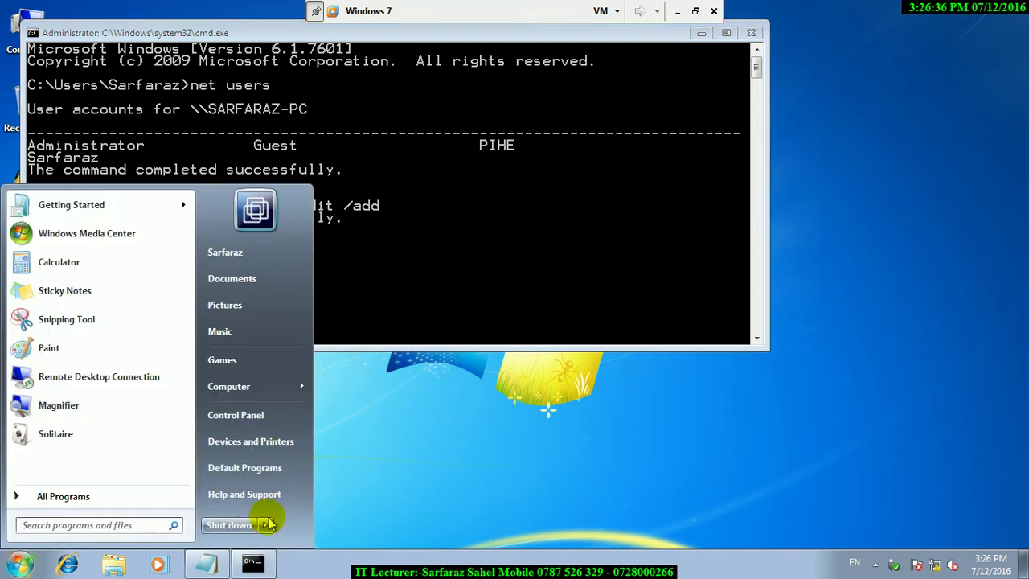
pyautogui.moveTo(269, 523)
pyautogui.click(312, 468)
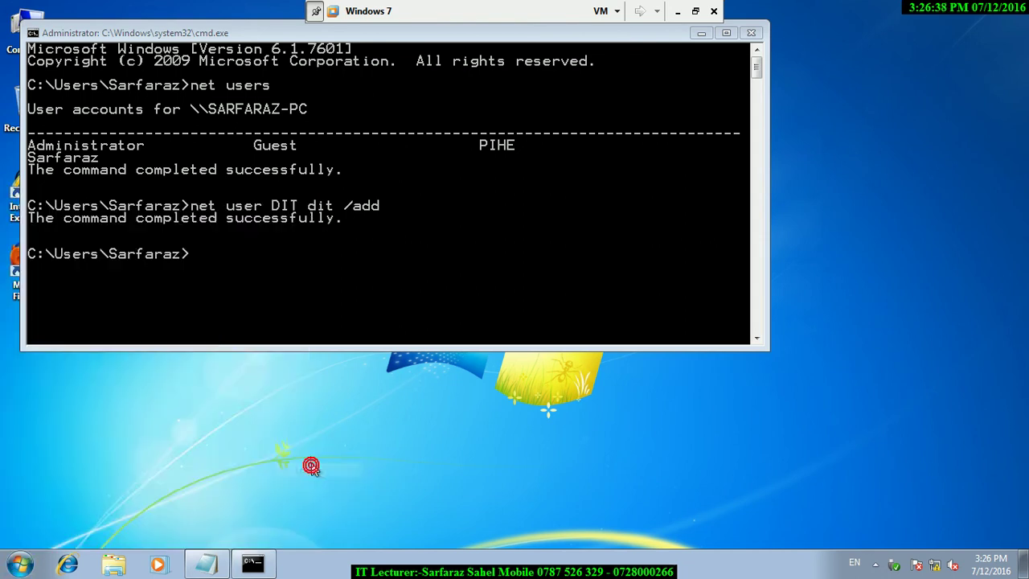
# Sign in as DIT with its password and dismiss the KeyChanger compatibility warning.
pyautogui.click(487, 437)
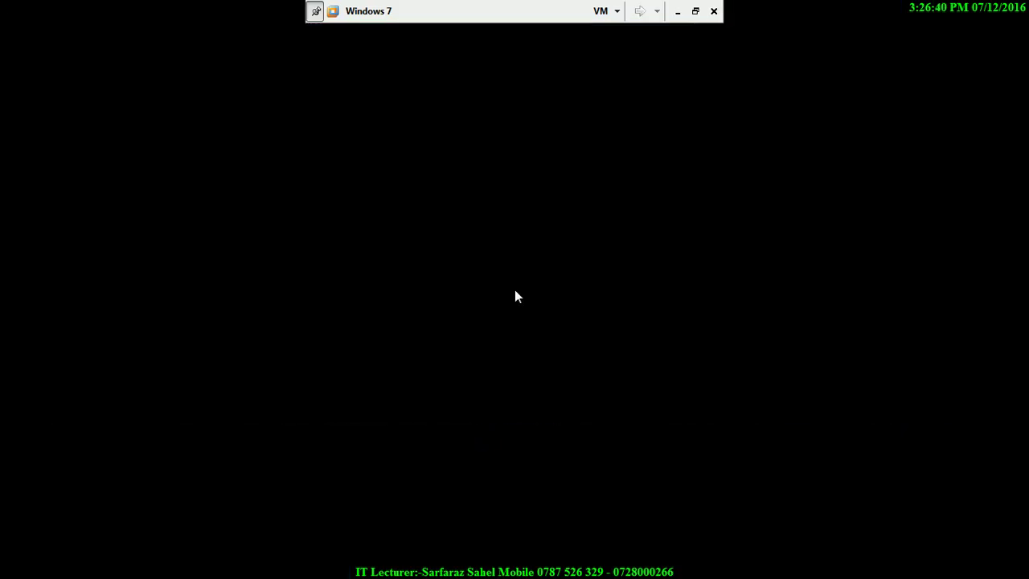
pyautogui.click(379, 374)
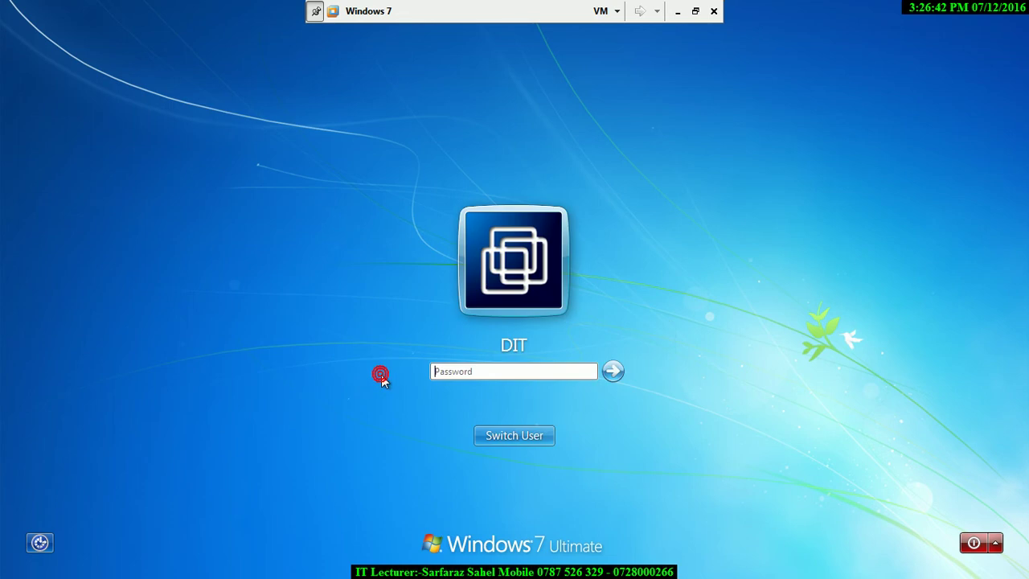
pyautogui.write('••••••')
pyautogui.press('Return')
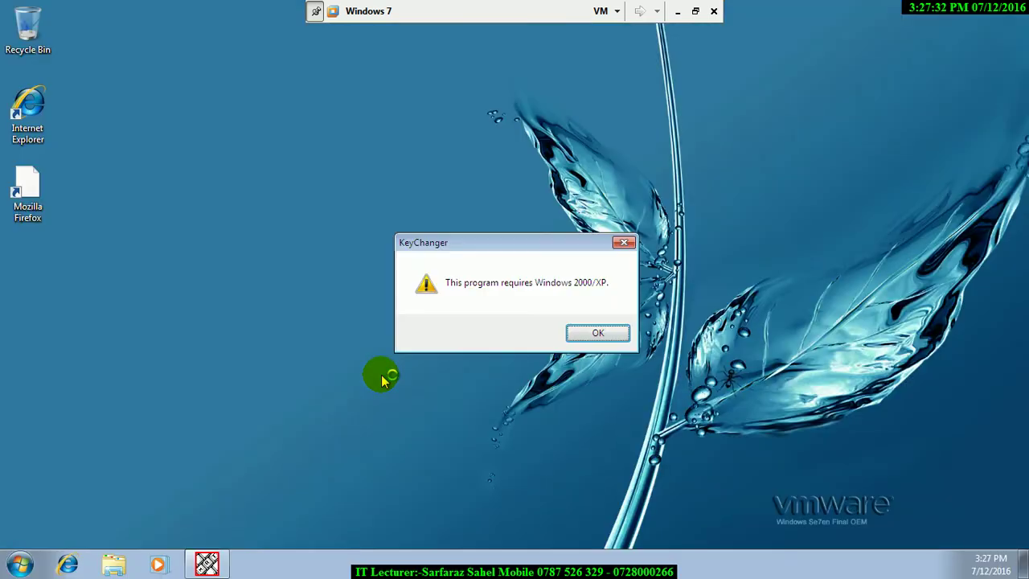
pyautogui.click(592, 337)
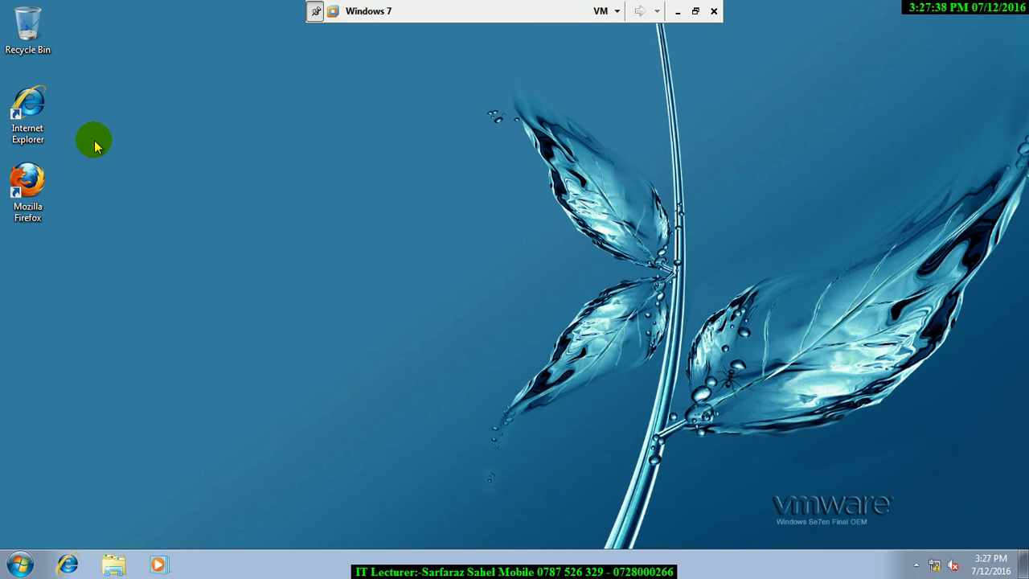
# Create a folder named 'New folder' on the desktop.
pyautogui.rightClick(119, 153)
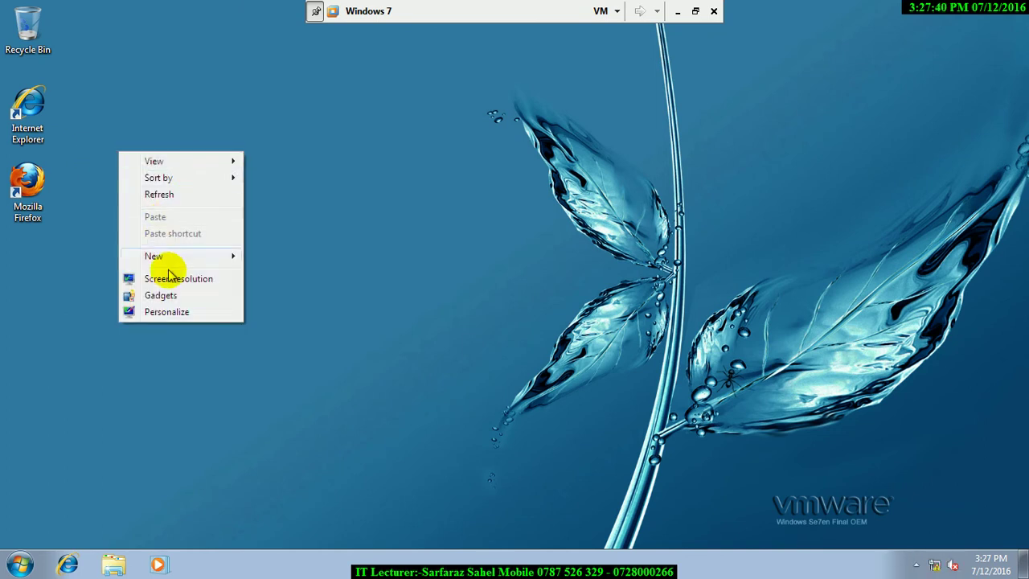
pyautogui.moveTo(168, 259)
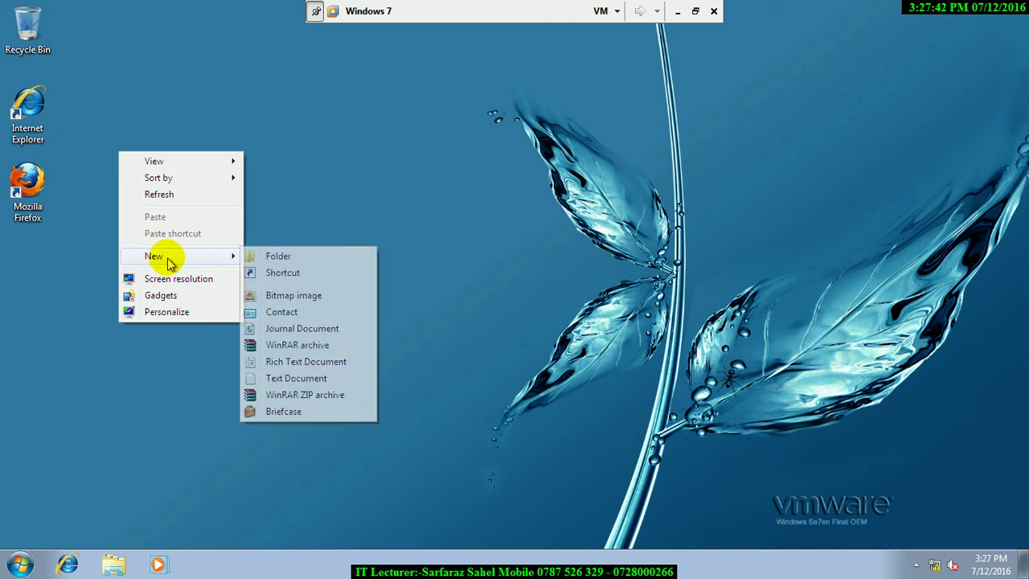
pyautogui.click(277, 257)
pyautogui.click(278, 261)
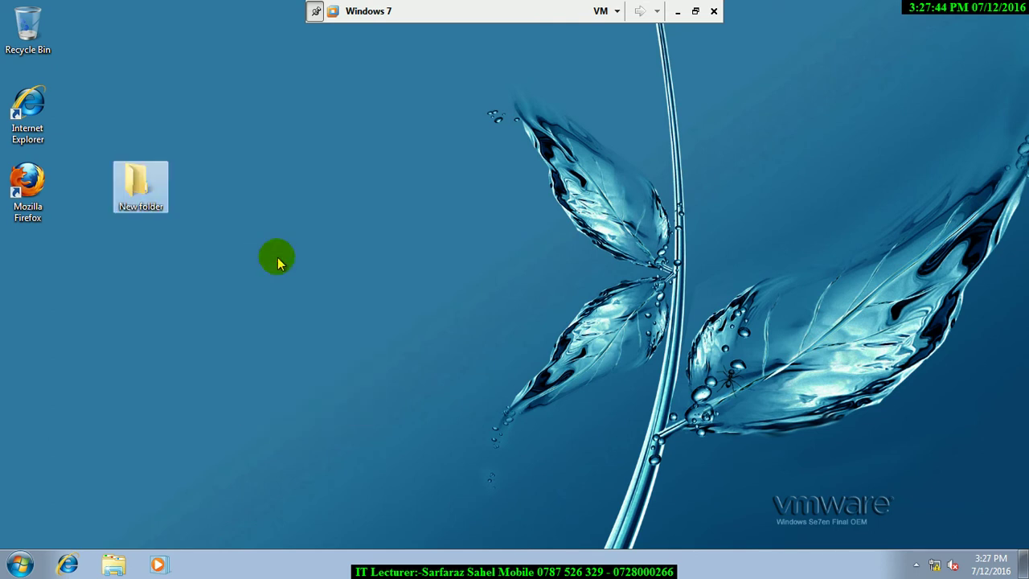
# Copy the Wallpaper folder from C:\Windows\Web into New folder and close both windows.
pyautogui.press('super+r')
pyautogui.write('c:/windows/webs')
pyautogui.press('Return')
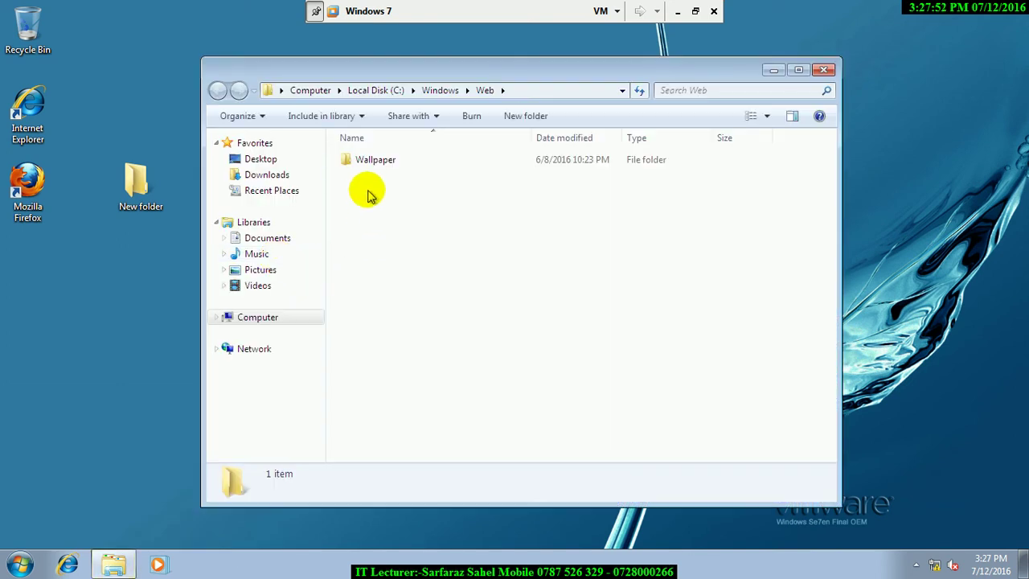
pyautogui.rightClick(366, 164)
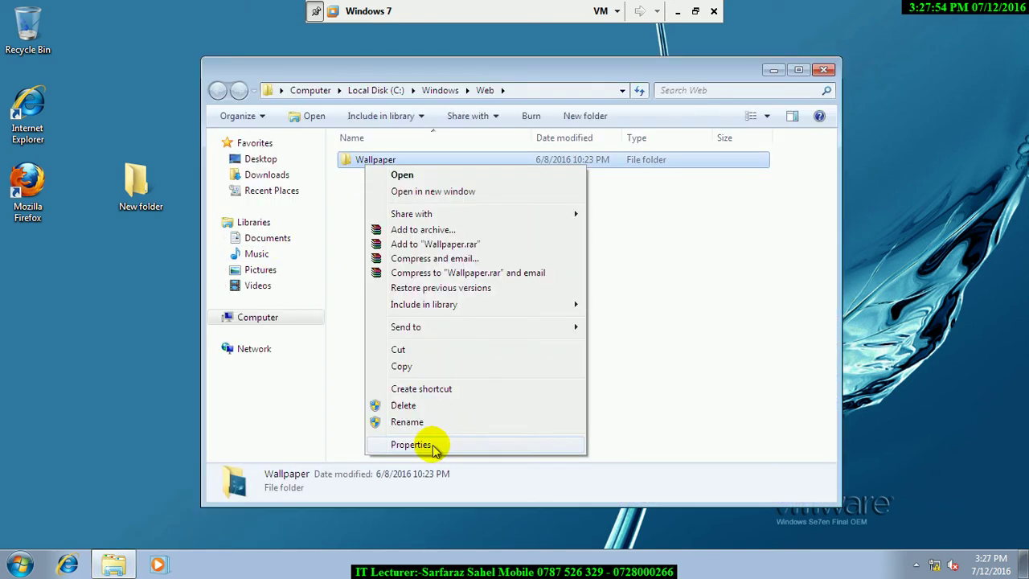
pyautogui.click(396, 364)
pyautogui.doubleClick(129, 177)
pyautogui.rightClick(353, 260)
pyautogui.click(393, 364)
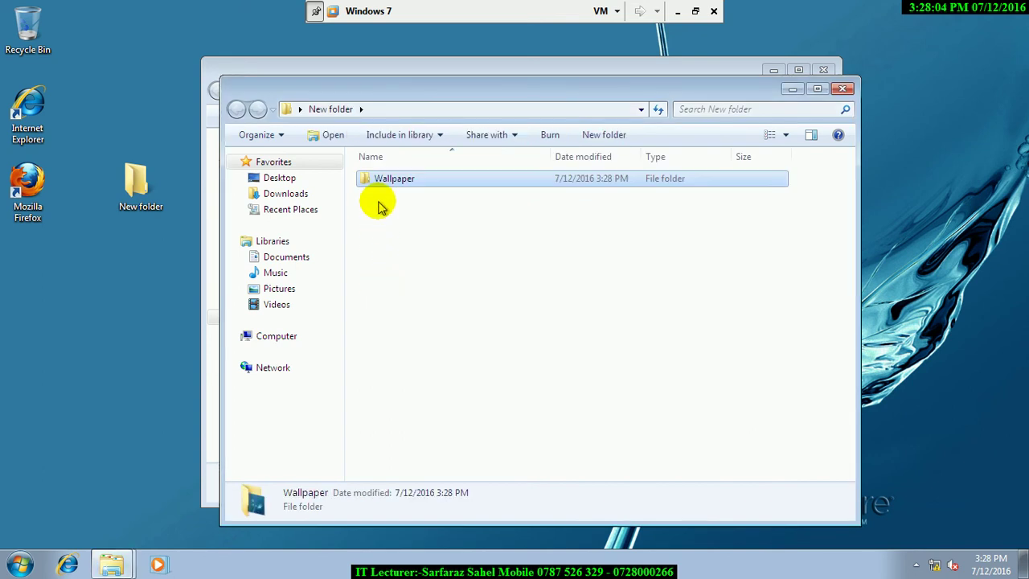
pyautogui.hotkey('alt', 'F4')
pyautogui.hotkey('alt', 'F4')
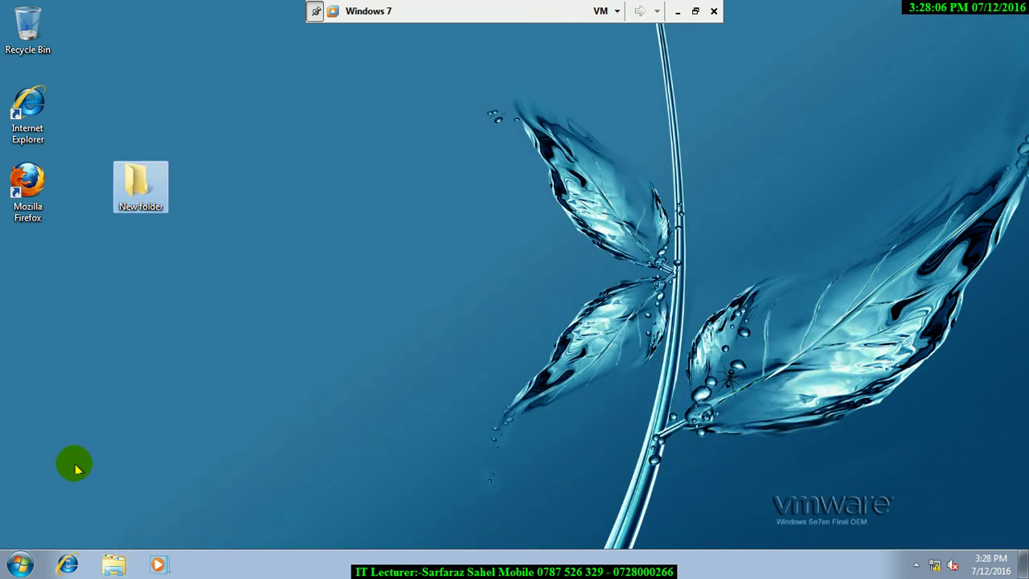
# Lock the DIT session from the Start menu's Shut down options.
pyautogui.click(17, 564)
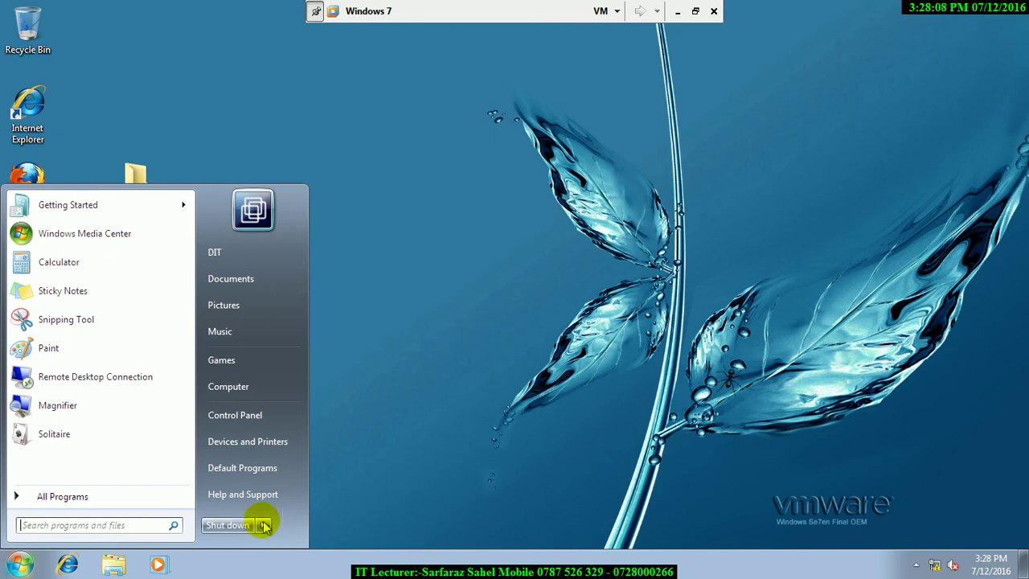
pyautogui.click(265, 526)
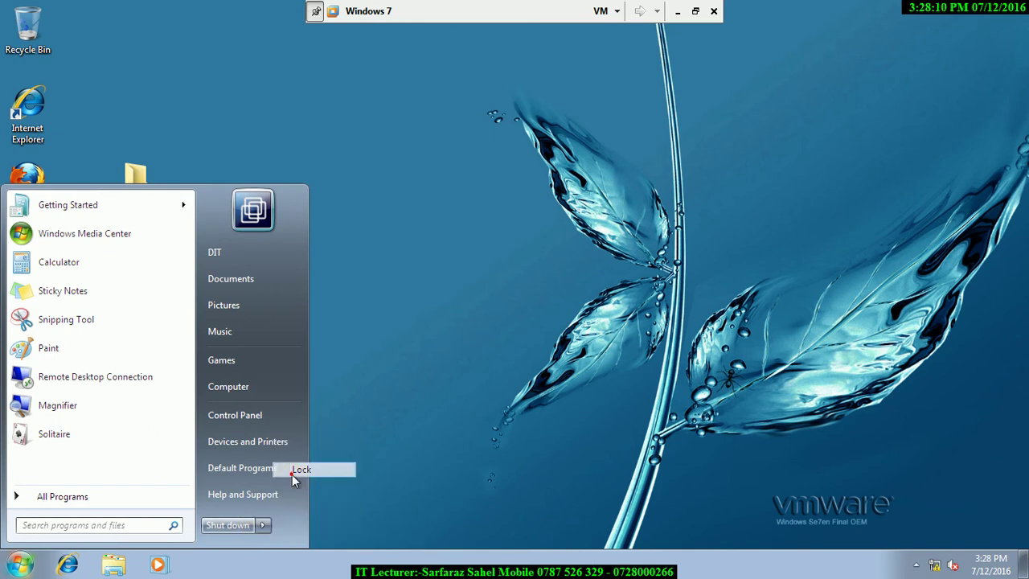
pyautogui.click(295, 470)
# Switch user and sign into the administrator account with its password.
pyautogui.click(485, 439)
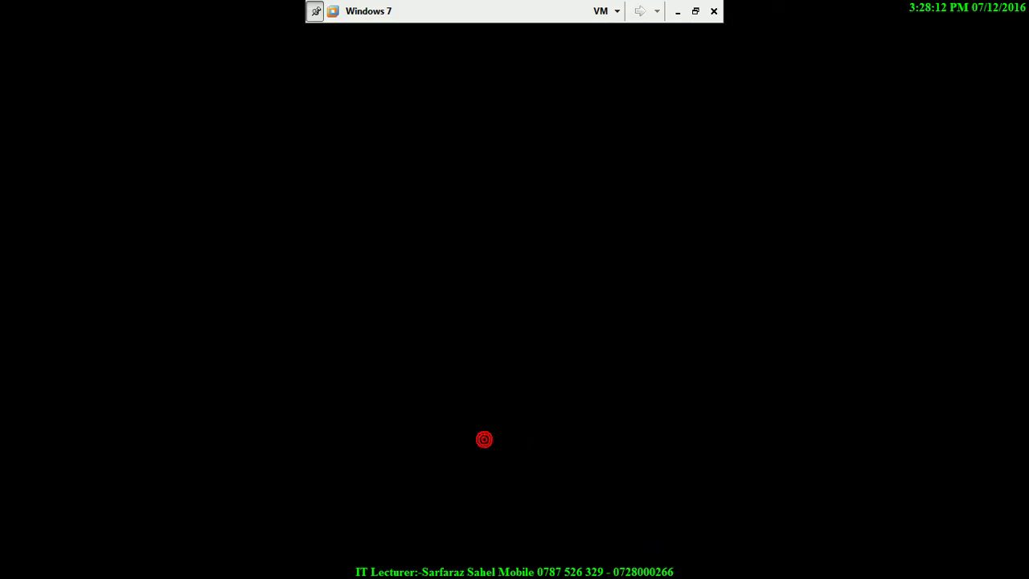
pyautogui.click(641, 394)
pyautogui.press('Escape')
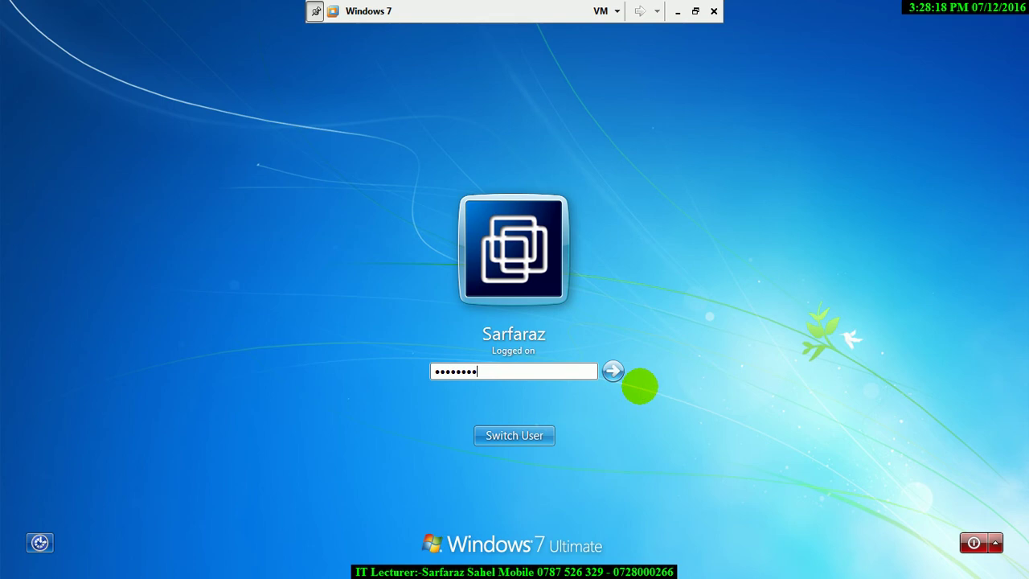
pyautogui.press('Return')
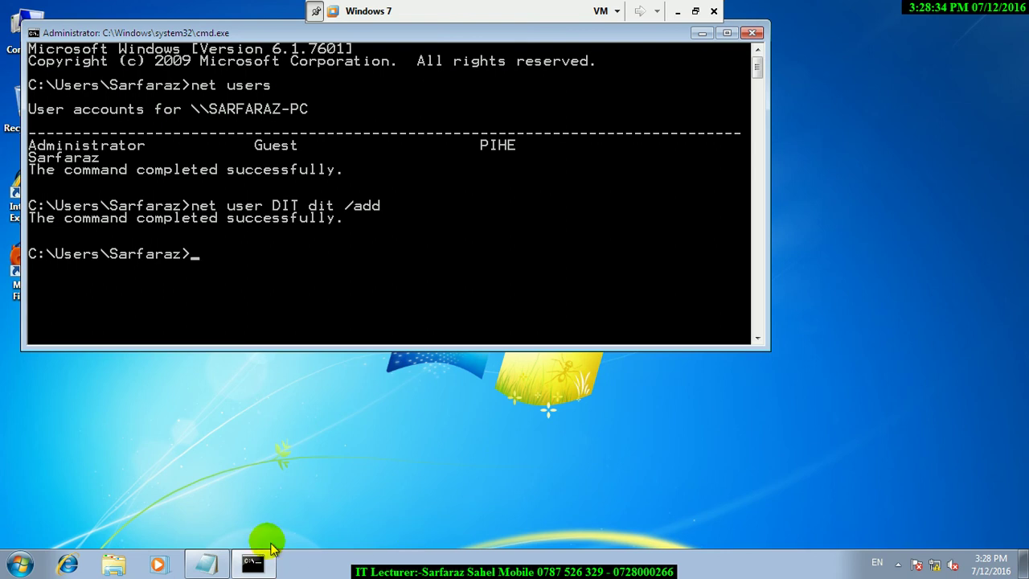
# Bring Notepad back and add a 'note:' line.
pyautogui.click(221, 562)
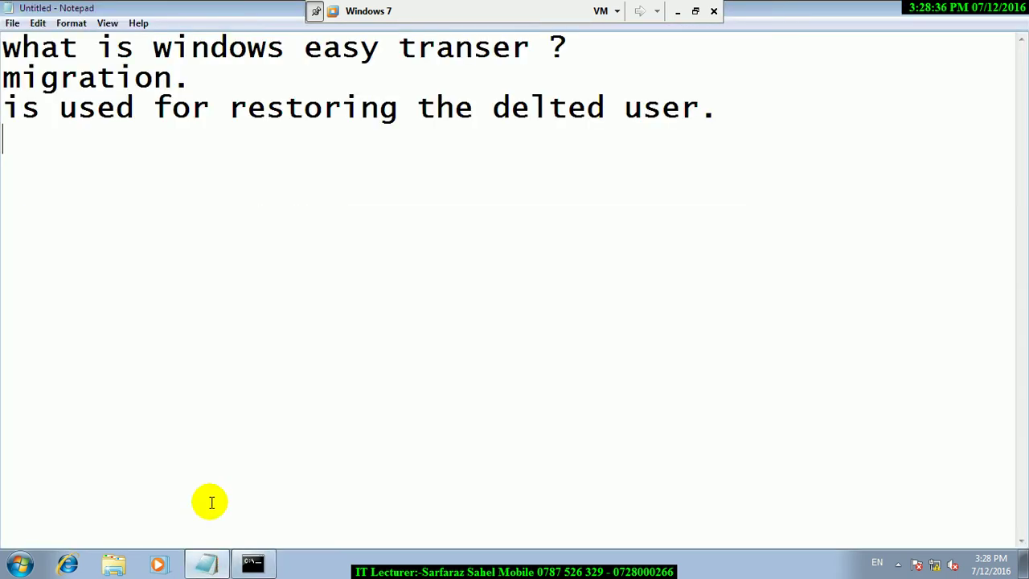
pyautogui.write('notge')
pyautogui.press('BackSpace')
# Write 'before delete the user give a backup' and 'from that user.' on two lines.
pyautogui.press('BackSpace')
pyautogui.write('e:')
pyautogui.press('Return')
pyautogui.write('bere')
pyautogui.press('BackSpace')
pyautogui.press('BackSpace')
pyautogui.write('fo')
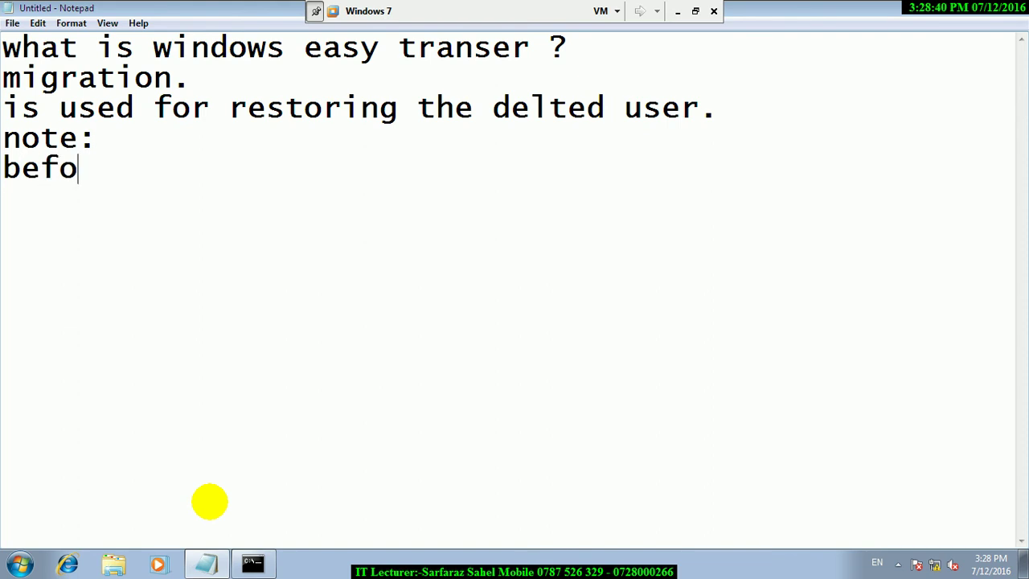
pyautogui.write('re delte')
pyautogui.press('BackSpace')
pyautogui.press('BackSpace')
pyautogui.press('BackSpace')
pyautogui.write('ete the suer')
pyautogui.press('BackSpace')
pyautogui.press('BackSpace')
pyautogui.press('BackSpace')
pyautogui.press('BackSpace')
pyautogui.press('BackSpace')
pyautogui.write('u')
pyautogui.press('BackSpace')
pyautogui.write('user give a  backru')
pyautogui.press('BackSpace')
pyautogui.press('BackSpace')
pyautogui.write('up')
pyautogui.press('Return')
pyautogui.write('from')
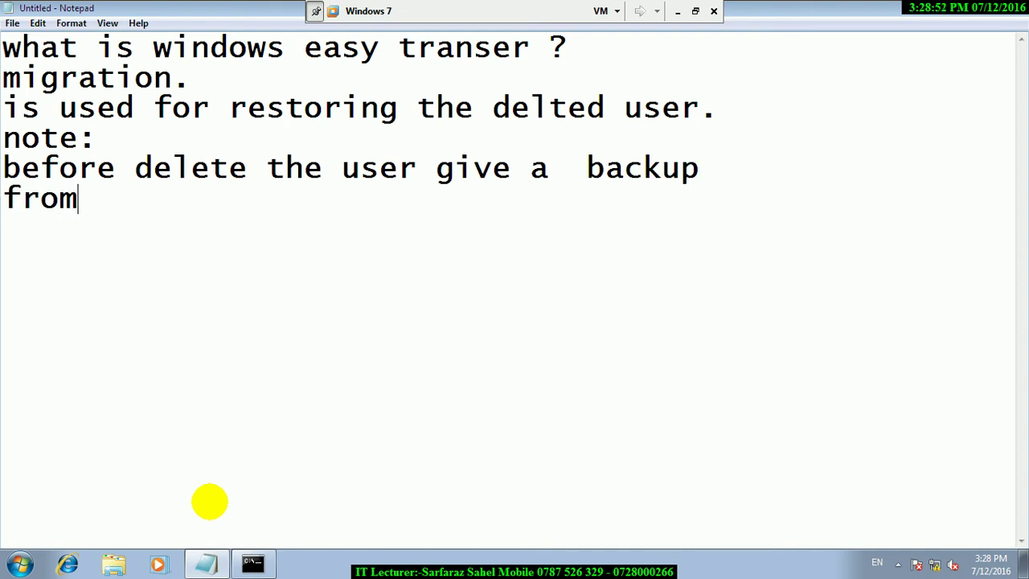
pyautogui.write(' taht u')
pyautogui.press('BackSpace')
pyautogui.press('BackSpace')
pyautogui.press('BackSpace')
pyautogui.press('BackSpace')
pyautogui.press('BackSpace')
pyautogui.press('BackSpace')
pyautogui.write('that user.')
pyautogui.press('Return')
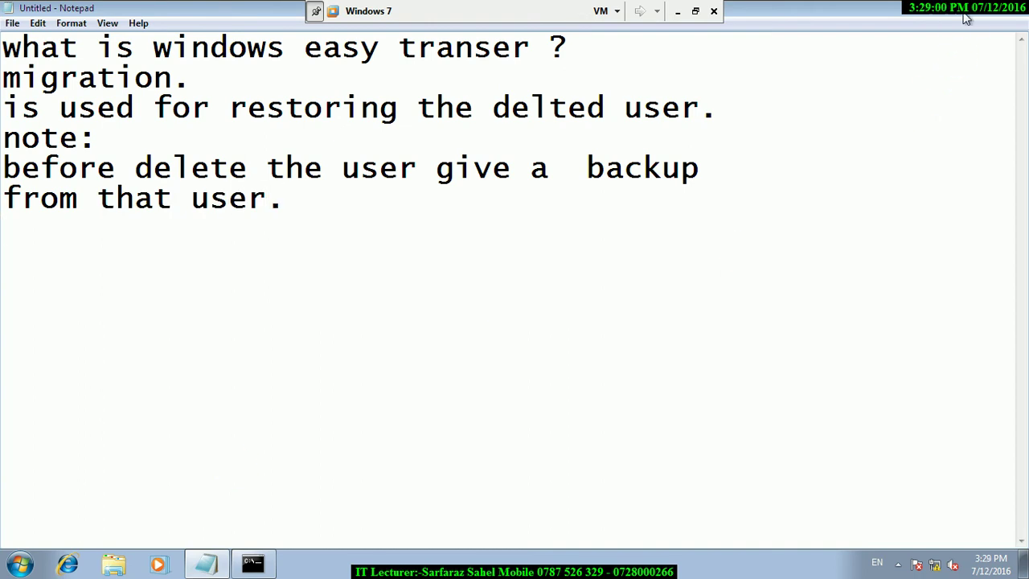
# Minimise Notepad and search the Start menu for 'migr' to find Transfer files from another computer.
pyautogui.press('super+Down')
pyautogui.press('super')
pyautogui.write('migr')
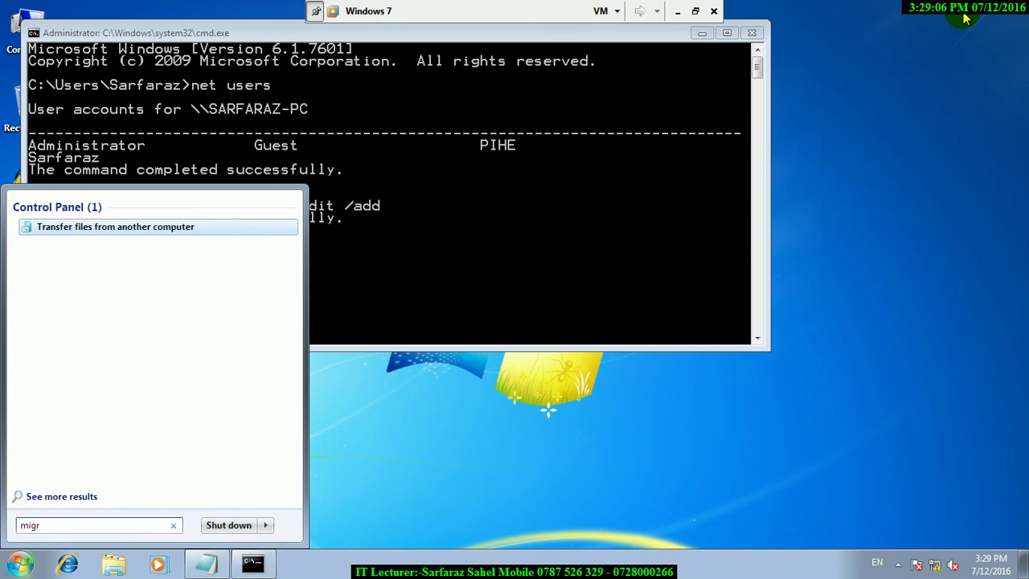
# Launch 'Transfer files from another computer', minimize the command prompt, and refresh the desktop.
pyautogui.click(115, 228)
pyautogui.click(703, 34)
pyautogui.rightClick(309, 363)
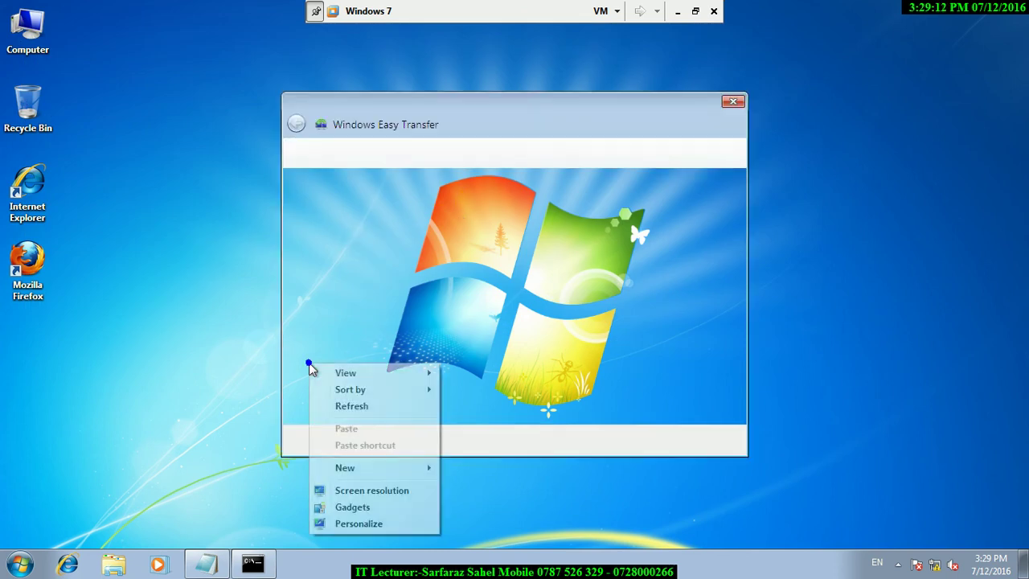
pyautogui.click(345, 406)
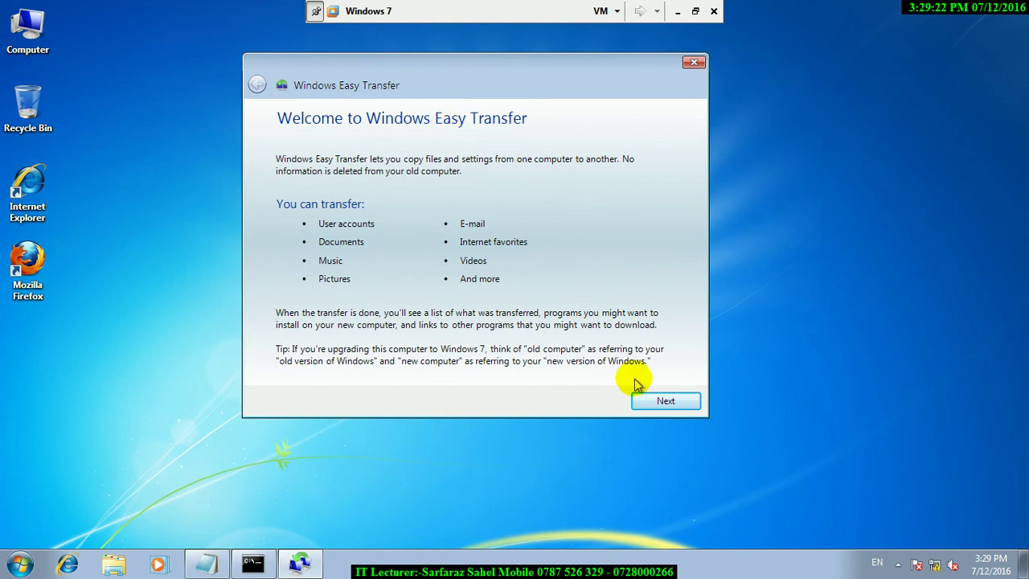
# Pick the external hard disk or USB flash drive method and identify this PC as the old computer.
pyautogui.click(655, 401)
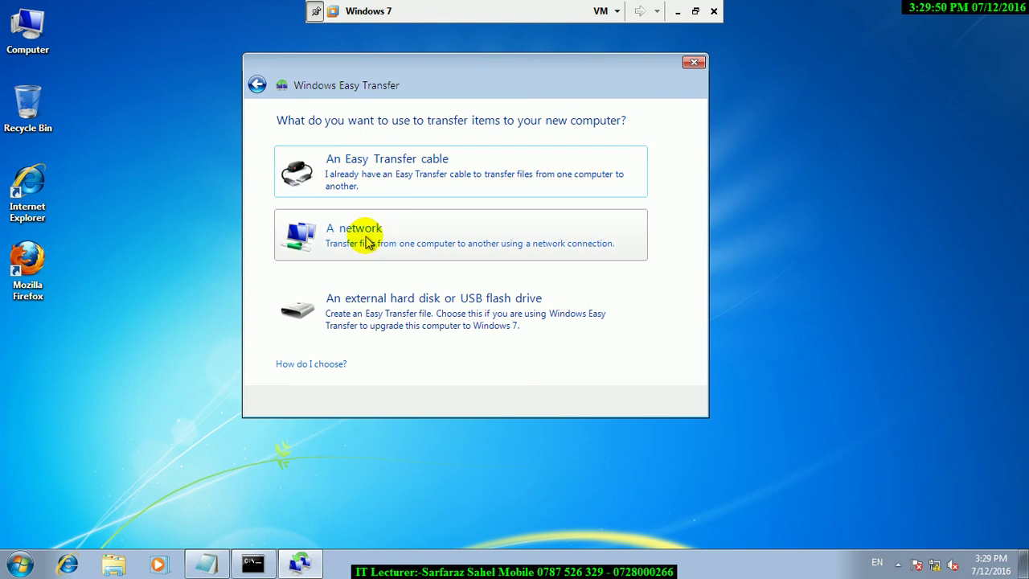
pyautogui.click(388, 326)
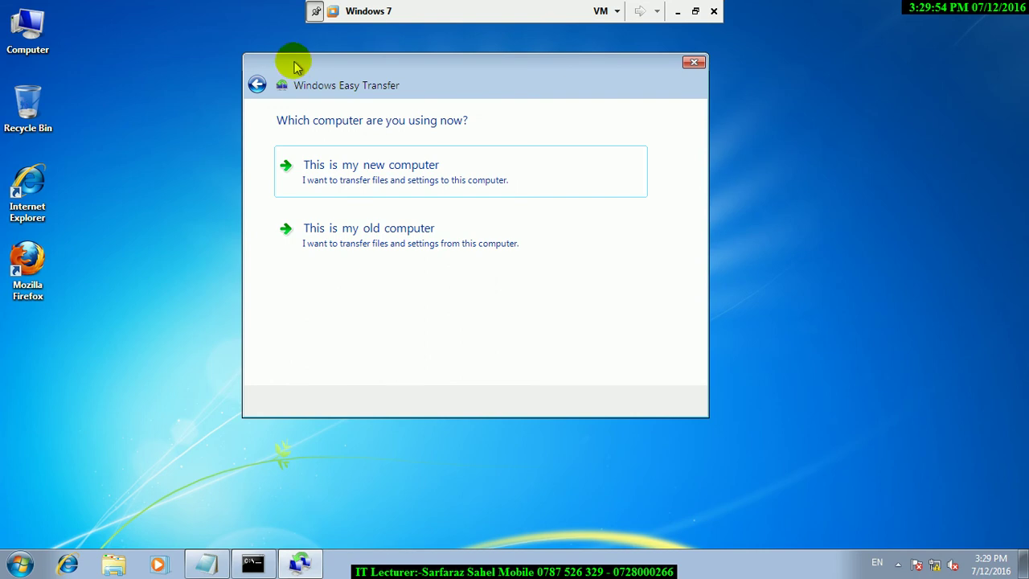
pyautogui.click(257, 85)
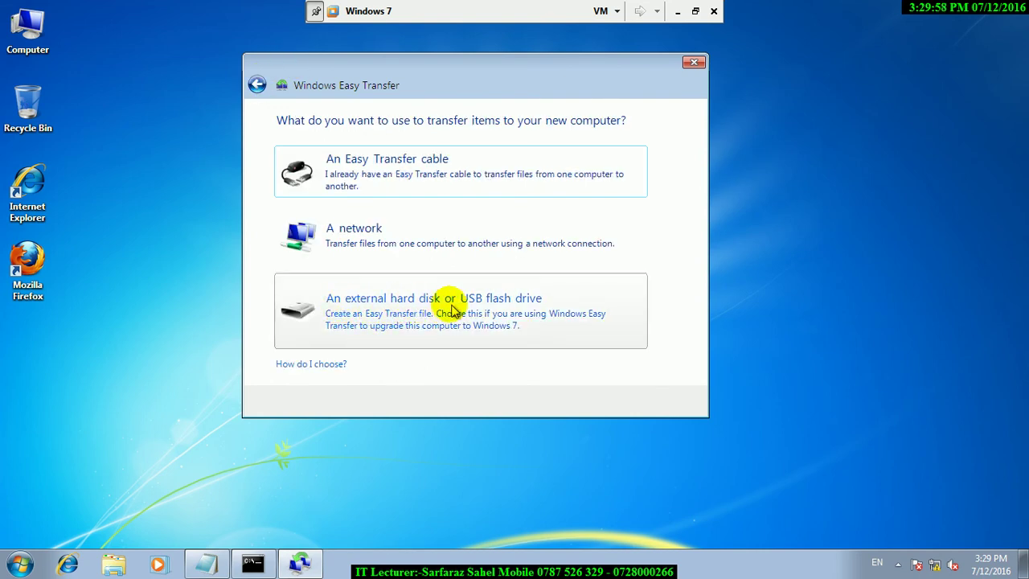
pyautogui.click(473, 310)
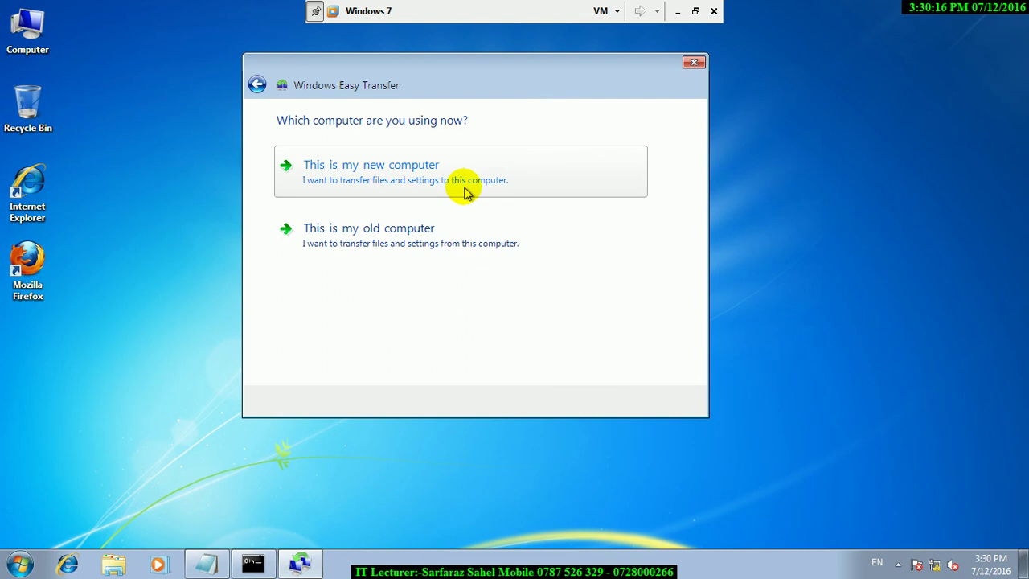
pyautogui.click(448, 183)
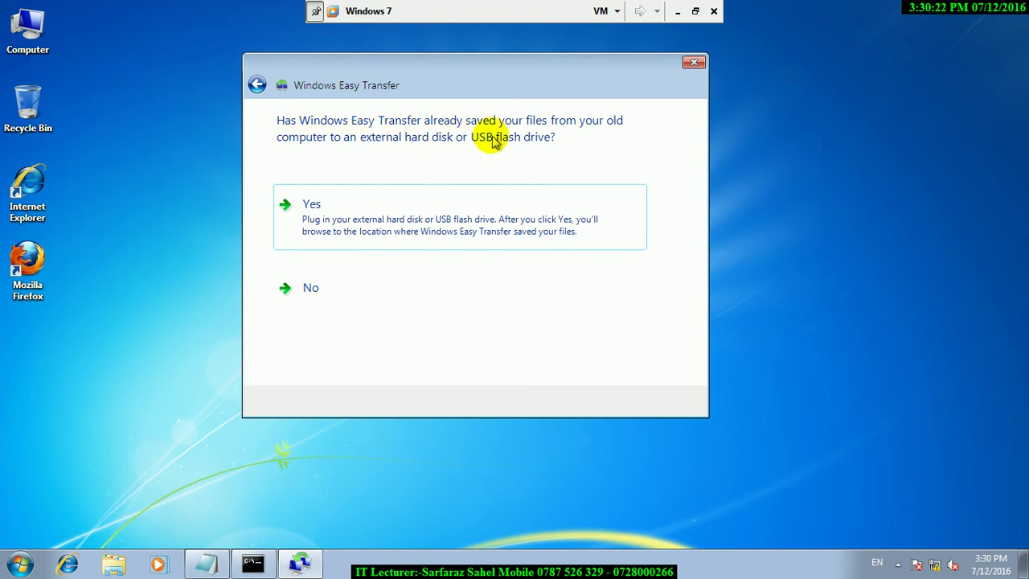
pyautogui.click(256, 86)
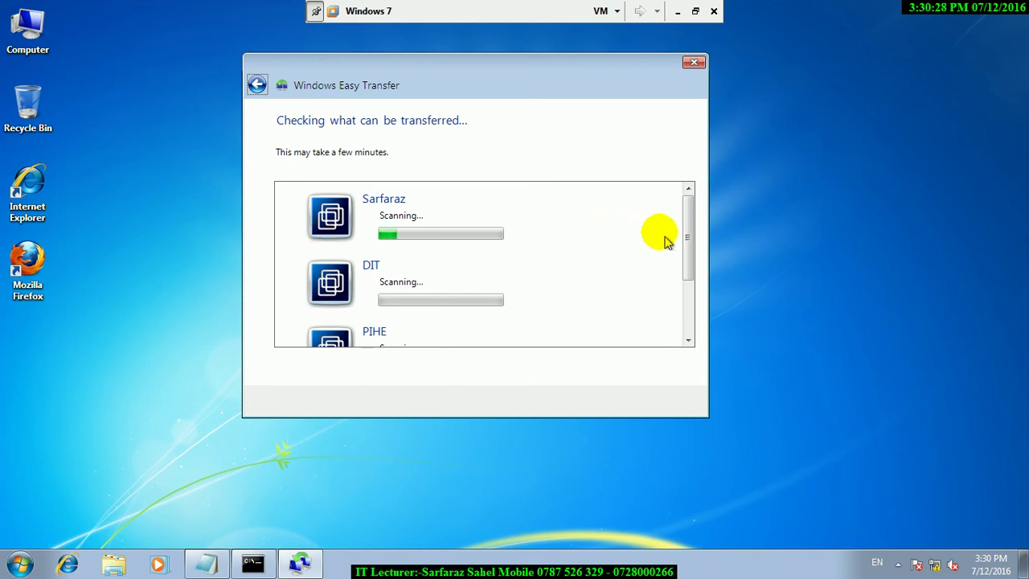
# Scroll the scanned account list to review DIT, PIHE and Shared Items with their sizes.
pyautogui.moveTo(688, 243)
pyautogui.mouseDown()
pyautogui.moveTo(688, 278)
pyautogui.moveTo(688, 259)
pyautogui.mouseUp()
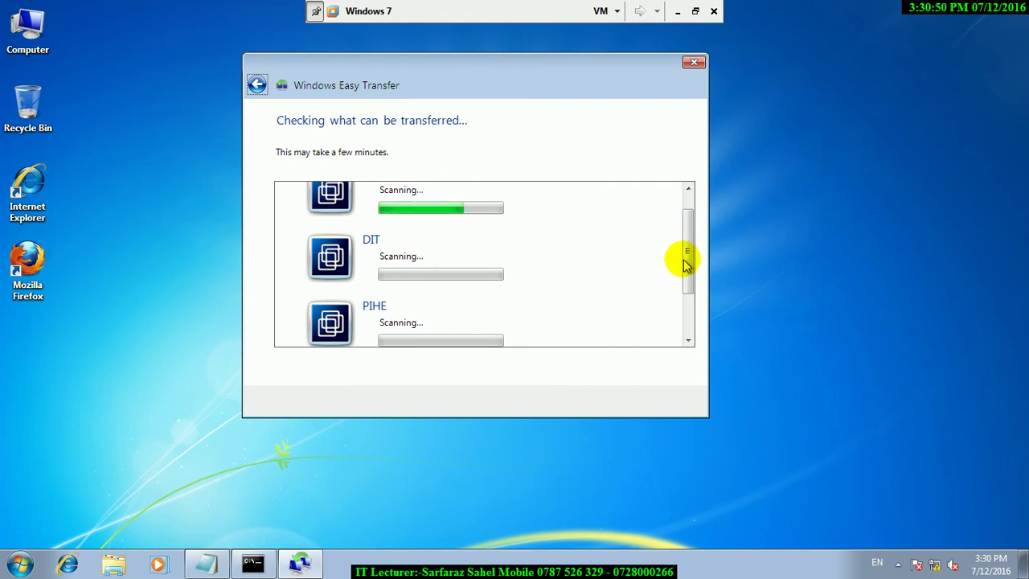
pyautogui.moveTo(683, 260); pyautogui.dragTo(689, 247)
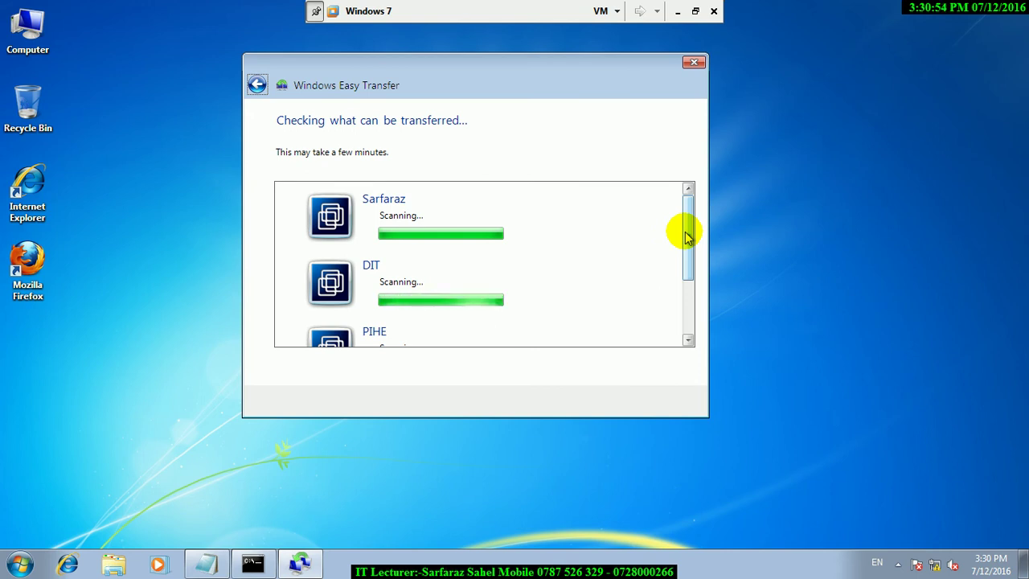
pyautogui.moveTo(688, 237); pyautogui.dragTo(686, 266)
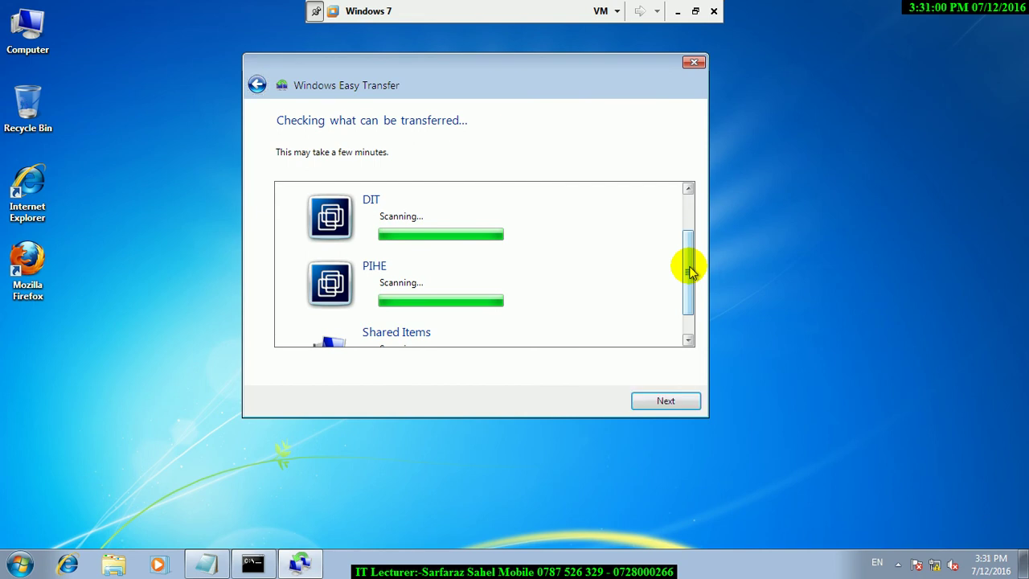
pyautogui.moveTo(689, 265)
pyautogui.mouseDown()
pyautogui.moveTo(690, 287)
pyautogui.moveTo(691, 264)
pyautogui.mouseUp()
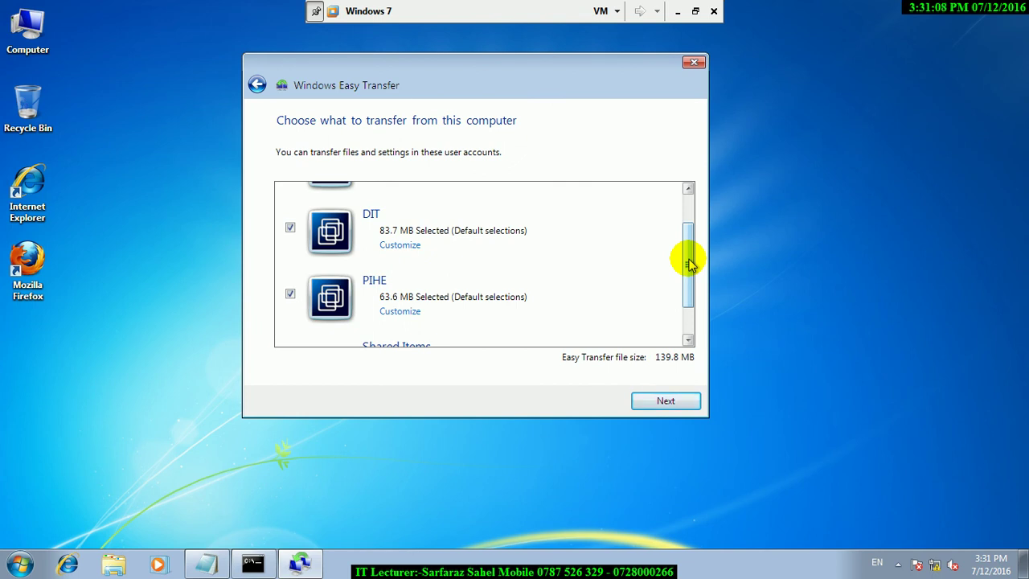
# Untick the first account and PIHE, and clear DIT's Documents, Music, Pictures, Videos and Windows Settings.
pyautogui.moveTo(689, 265); pyautogui.dragTo(689, 246)
pyautogui.click(290, 195)
pyautogui.click(290, 327)
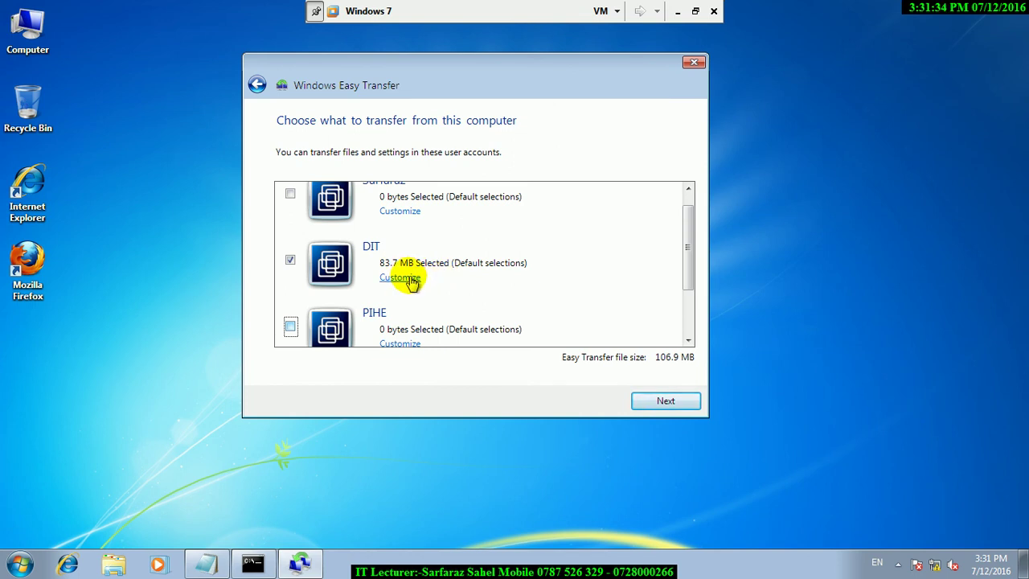
pyautogui.click(410, 279)
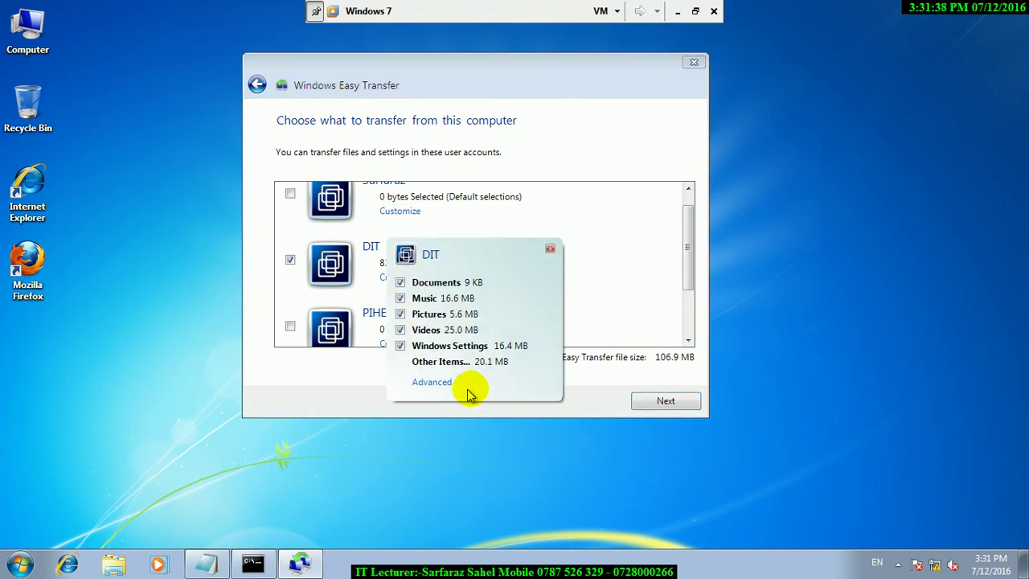
pyautogui.click(400, 346)
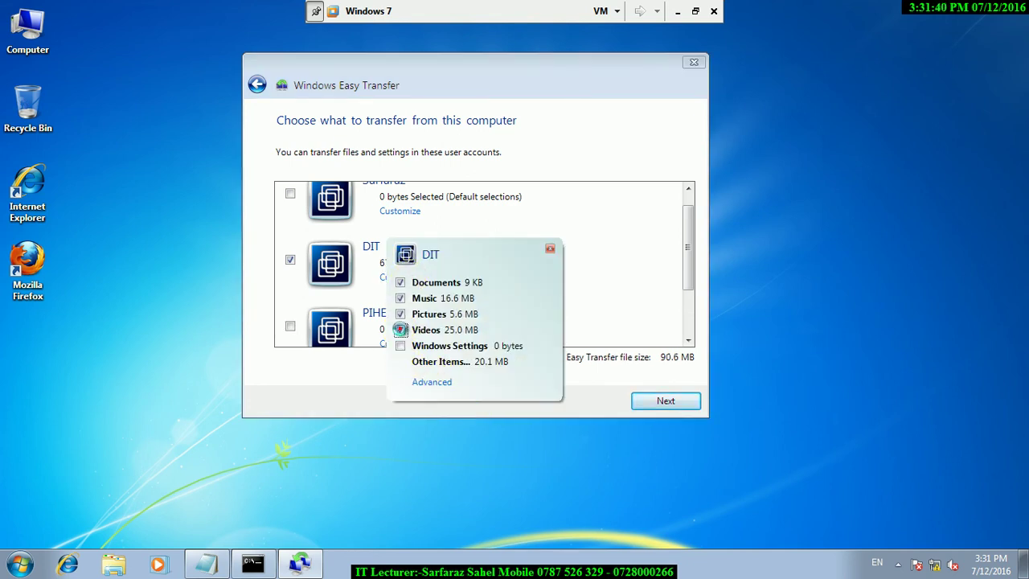
pyautogui.click(401, 329)
pyautogui.click(400, 313)
pyautogui.click(401, 298)
pyautogui.click(400, 283)
# In DIT's folder list, clear Contacts, Downloads, Favorites and Saved Games, keep Desktop, and save.
pyautogui.click(440, 386)
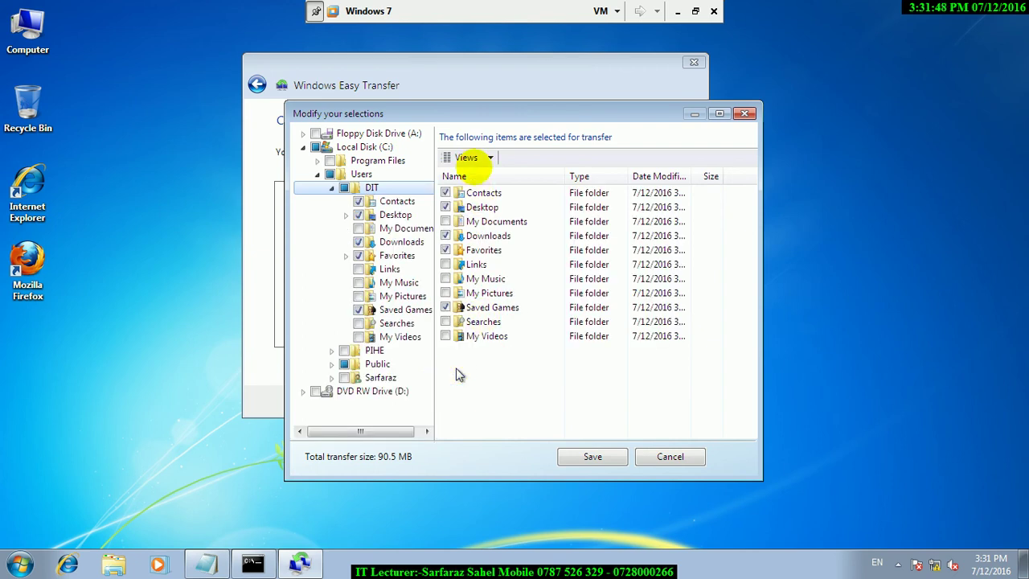
pyautogui.click(446, 193)
pyautogui.click(446, 208)
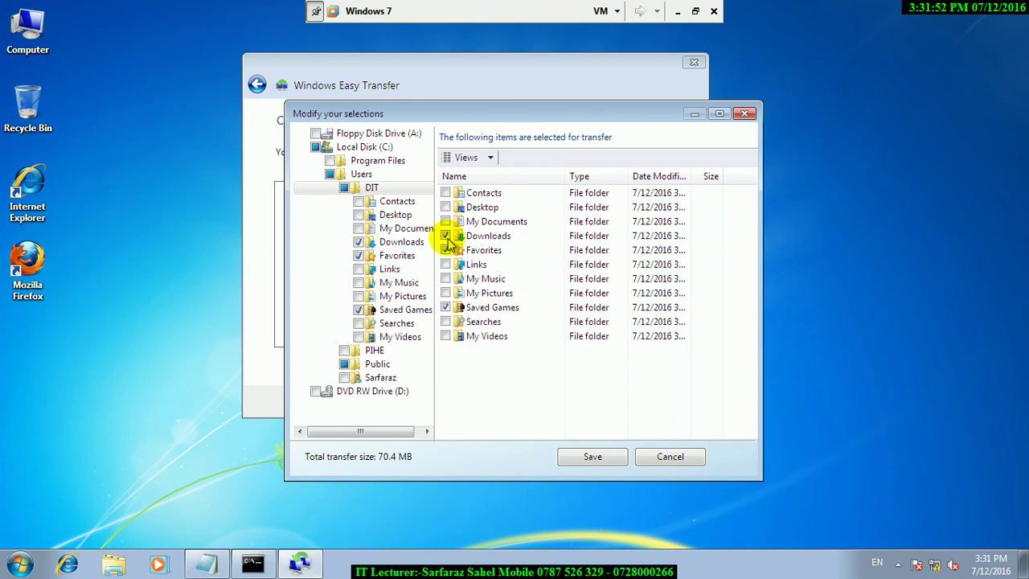
pyautogui.click(446, 235)
pyautogui.click(445, 251)
pyautogui.click(445, 308)
pyautogui.click(447, 207)
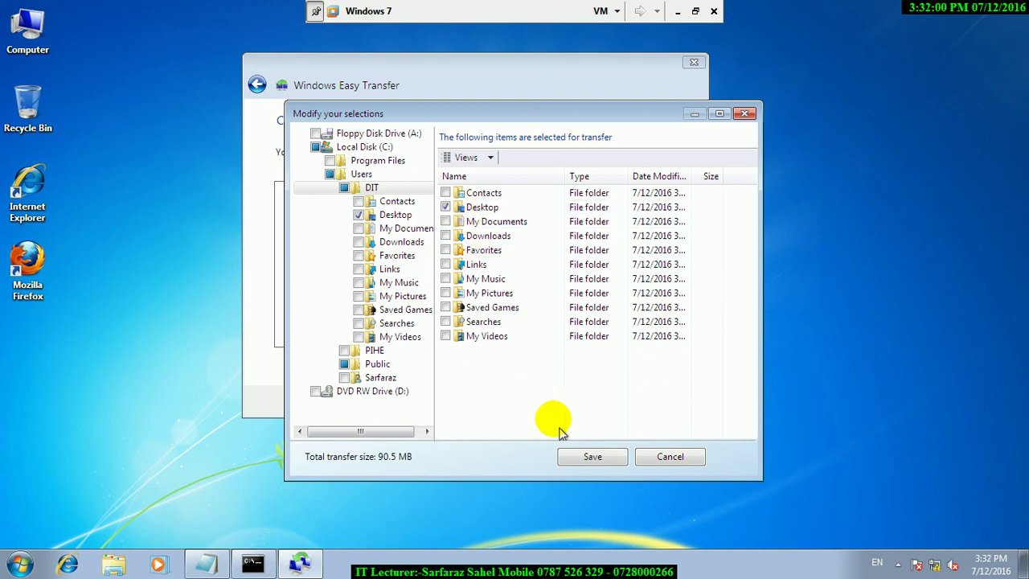
pyautogui.click(575, 457)
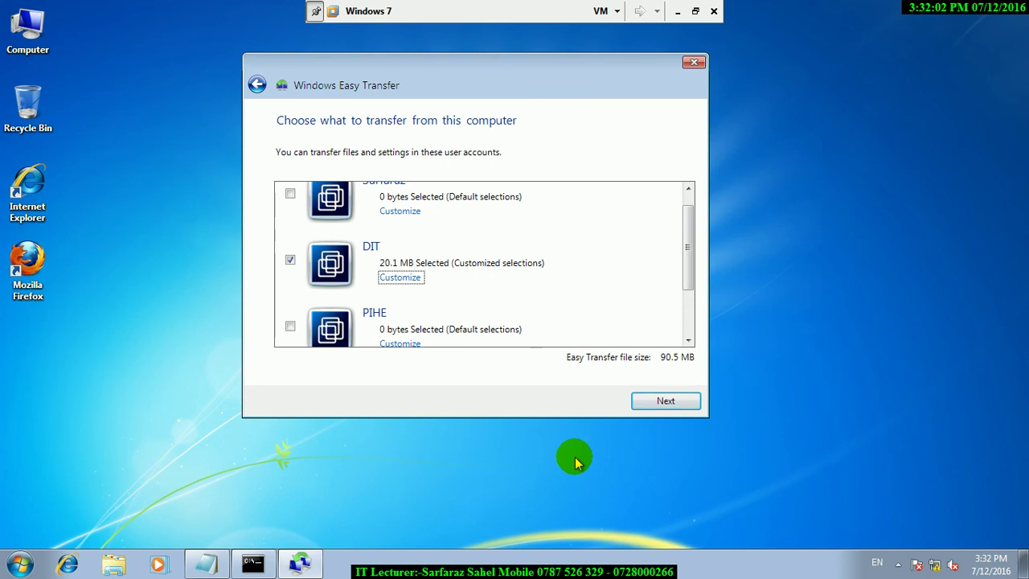
# Protect the transfer file with a confirmed password and save it to the Desktop under its default name.
pyautogui.click(640, 405)
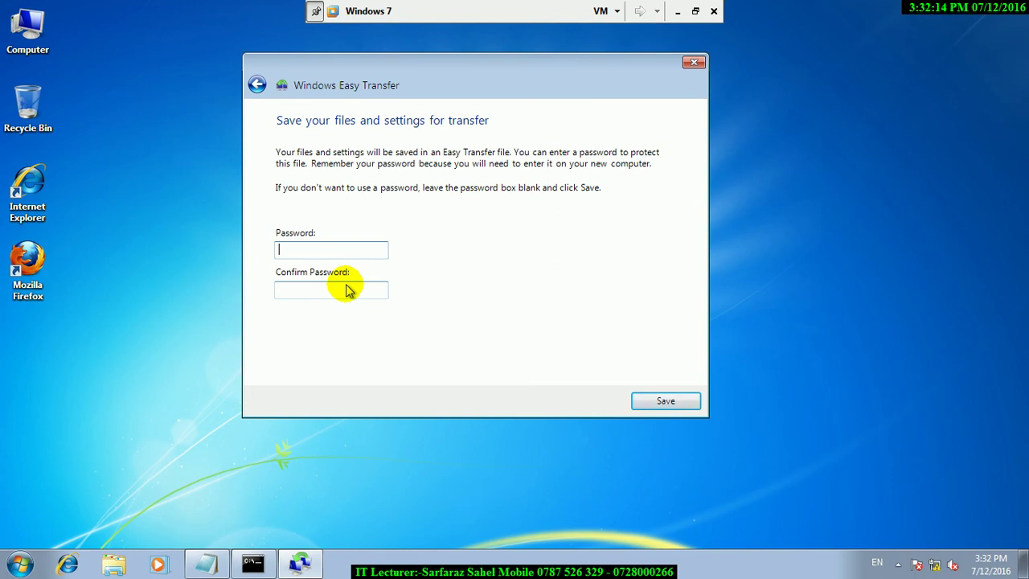
pyautogui.press('capslock')
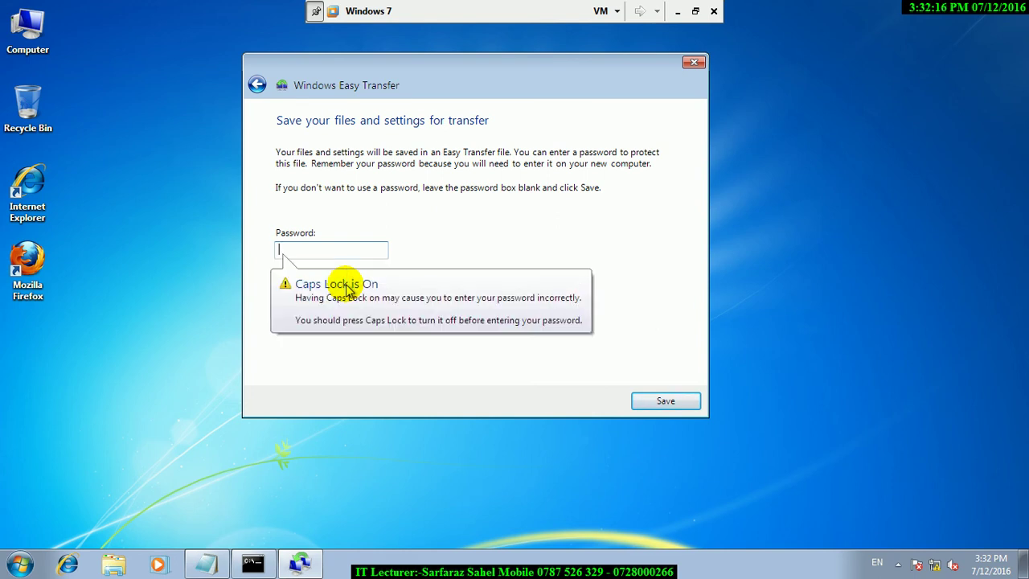
pyautogui.press('Tab')
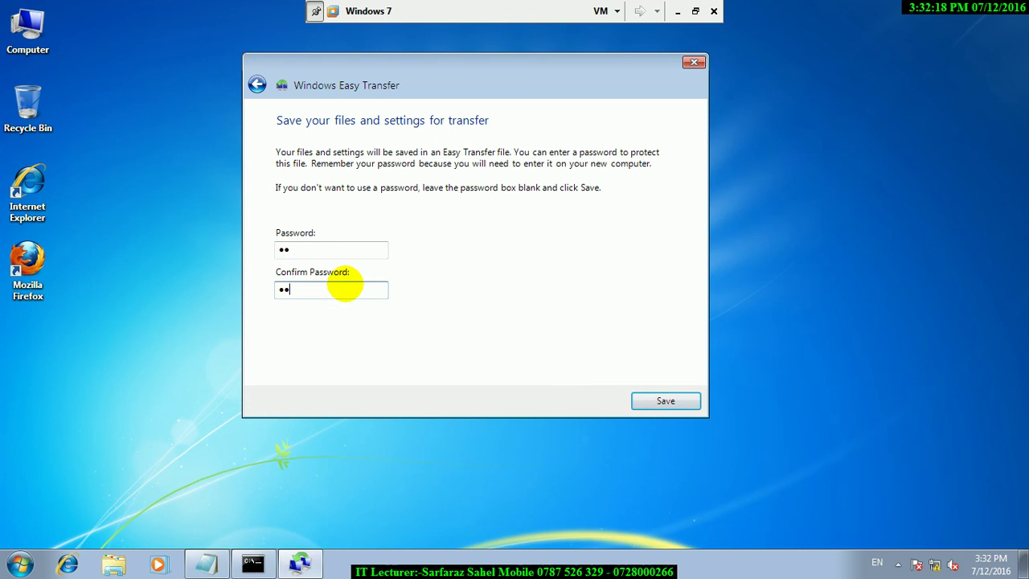
pyautogui.click(648, 401)
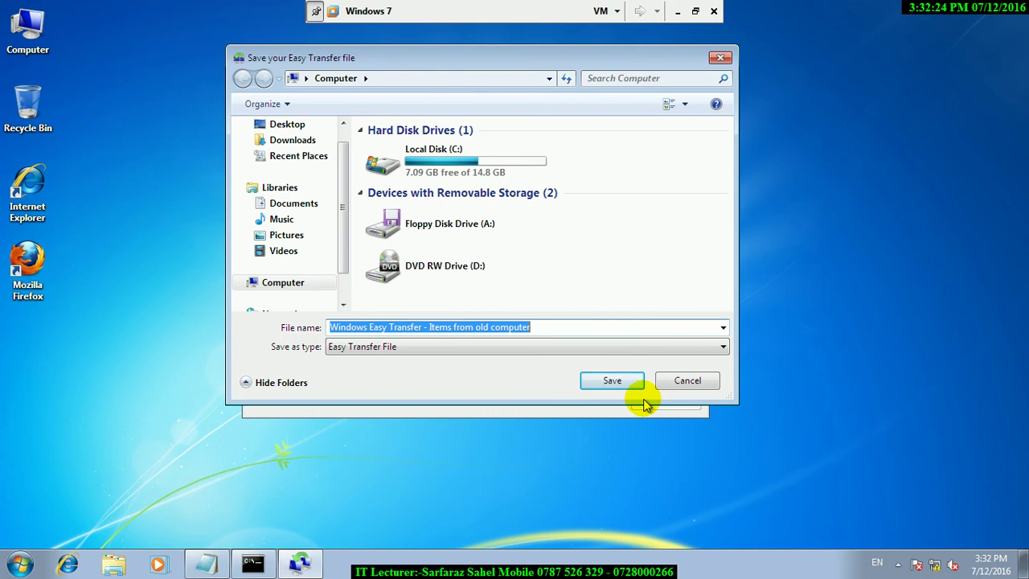
pyautogui.click(275, 129)
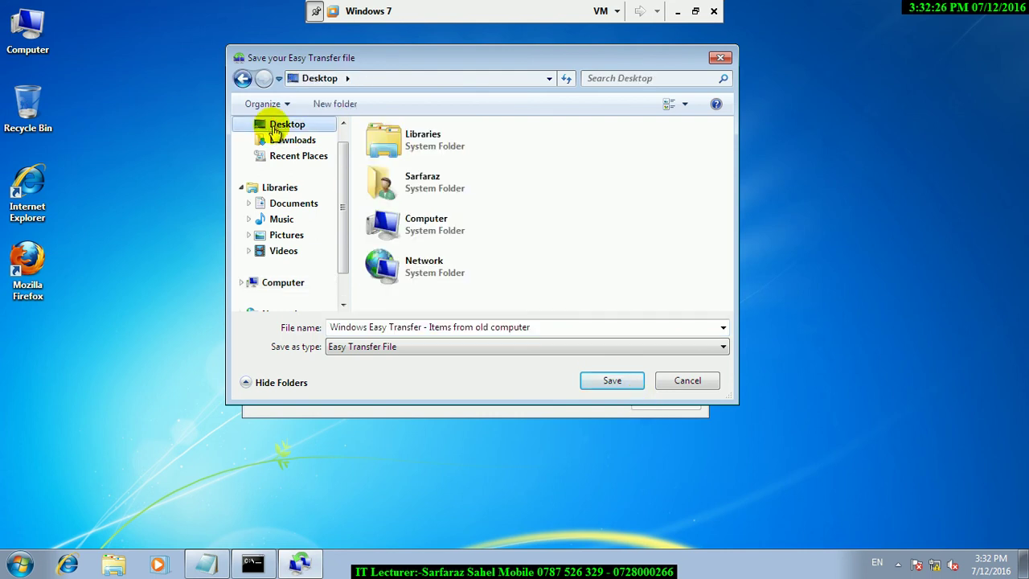
pyautogui.click(607, 380)
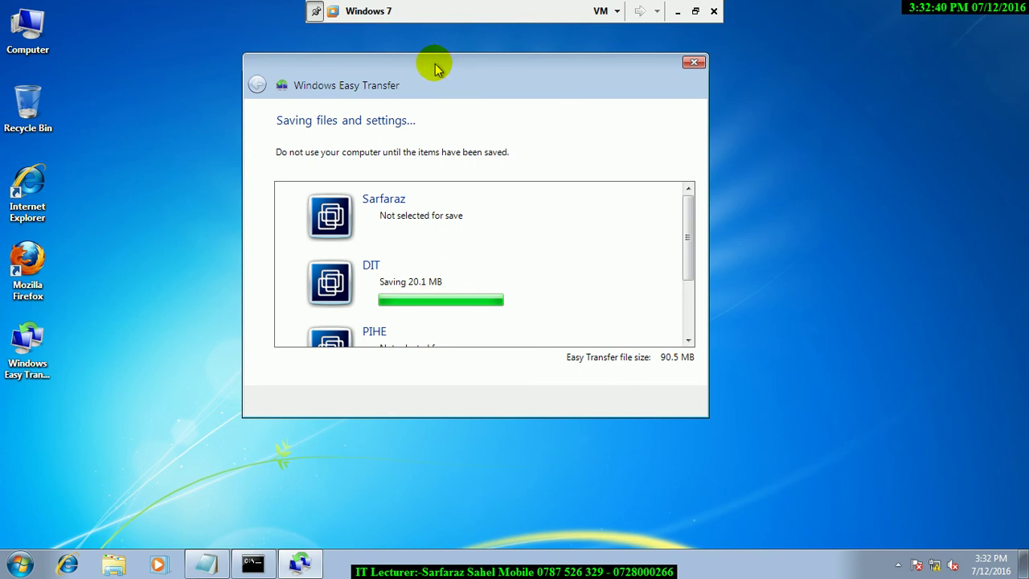
# Nudge the Easy Transfer window, open cmd from Run, and scroll the save progress.
pyautogui.moveTo(435, 68); pyautogui.dragTo(432, 63)
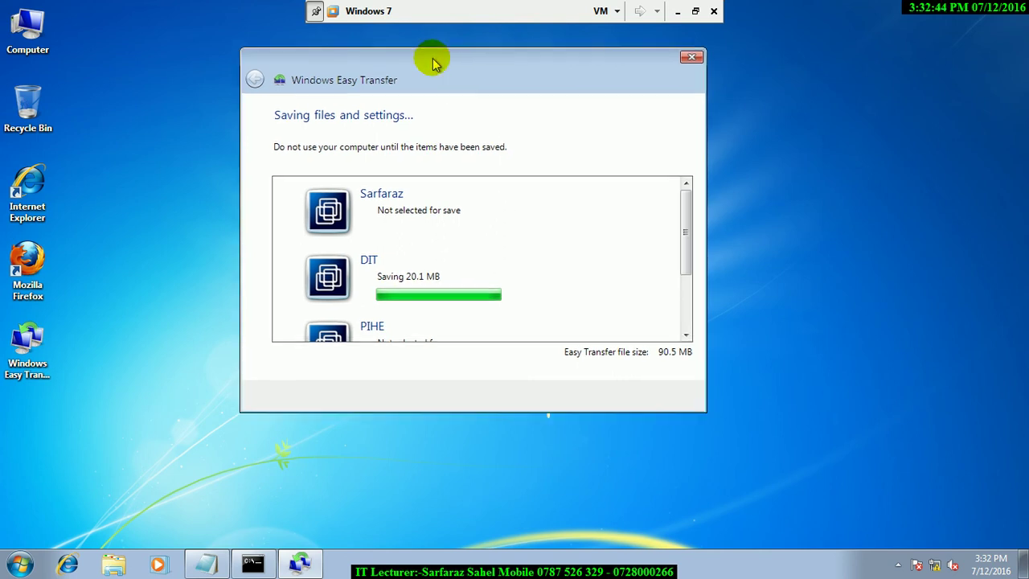
pyautogui.press('super+r')
pyautogui.write('cmd')
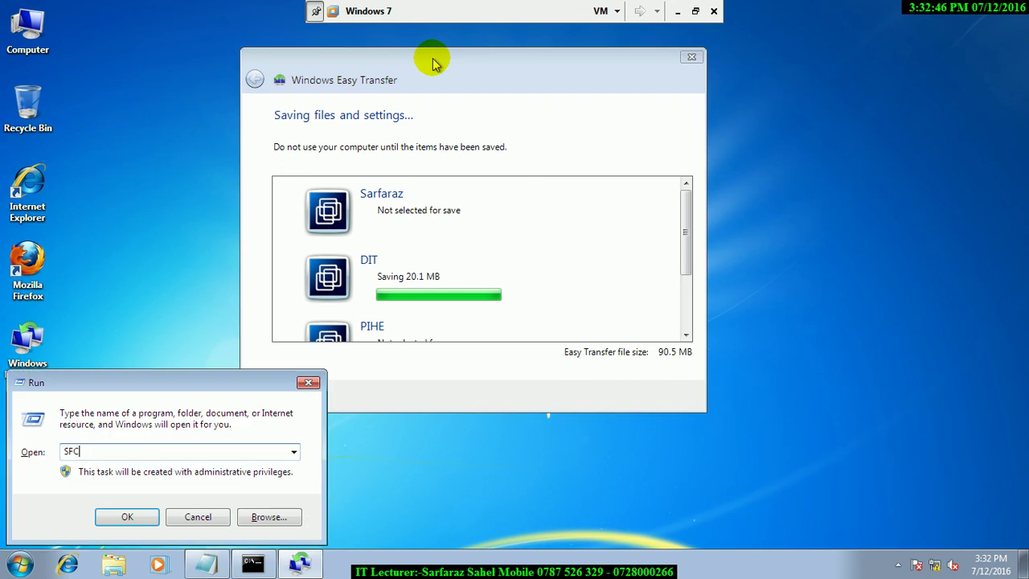
pyautogui.press('Return')
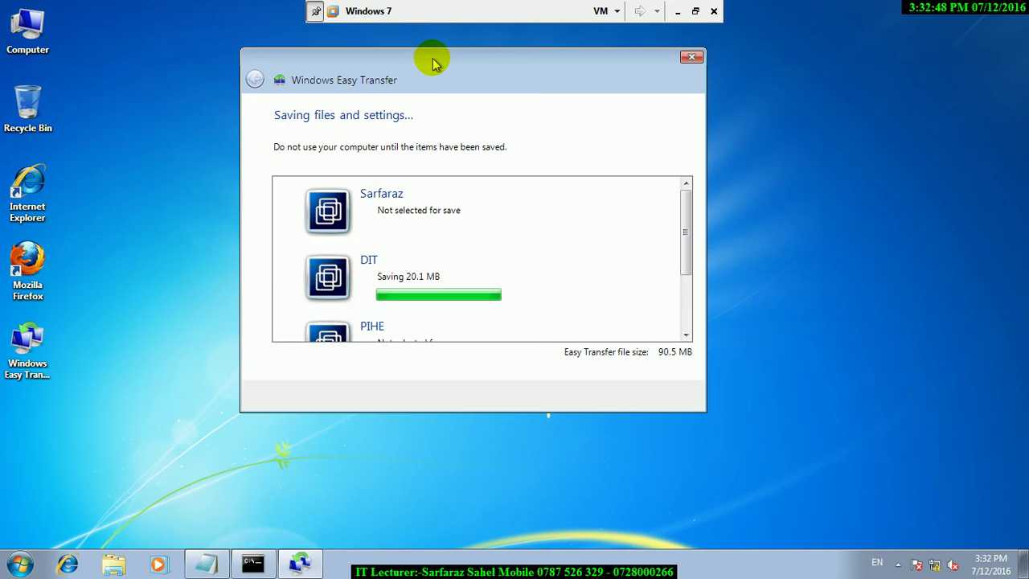
pyautogui.moveTo(685, 234); pyautogui.dragTo(678, 329)
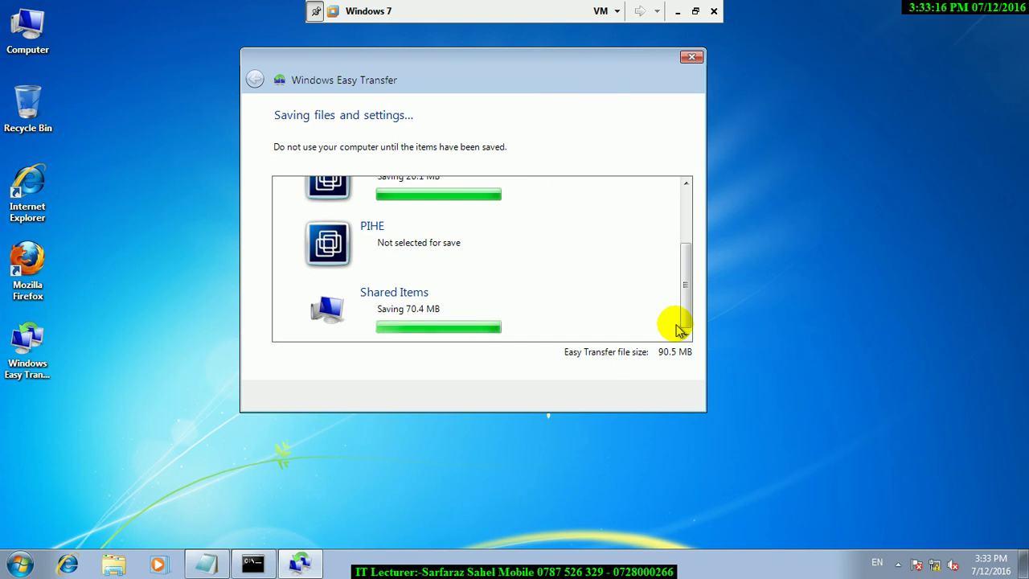
pyautogui.moveTo(686, 310)
pyautogui.mouseDown()
pyautogui.moveTo(685, 251)
pyautogui.moveTo(686, 308)
pyautogui.mouseUp()
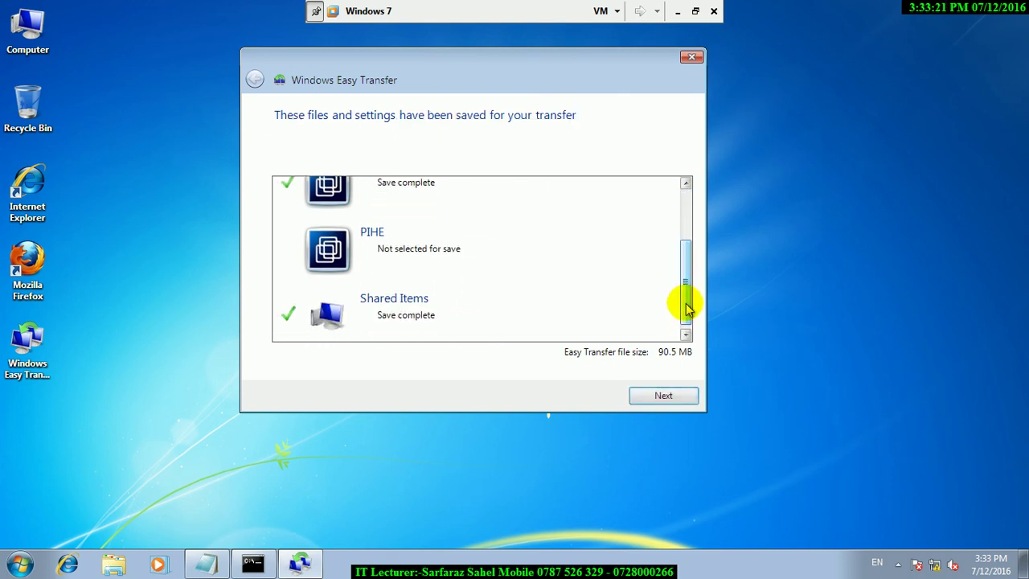
# Once the save completes, move past the file location summary and close Easy Transfer.
pyautogui.click(660, 402)
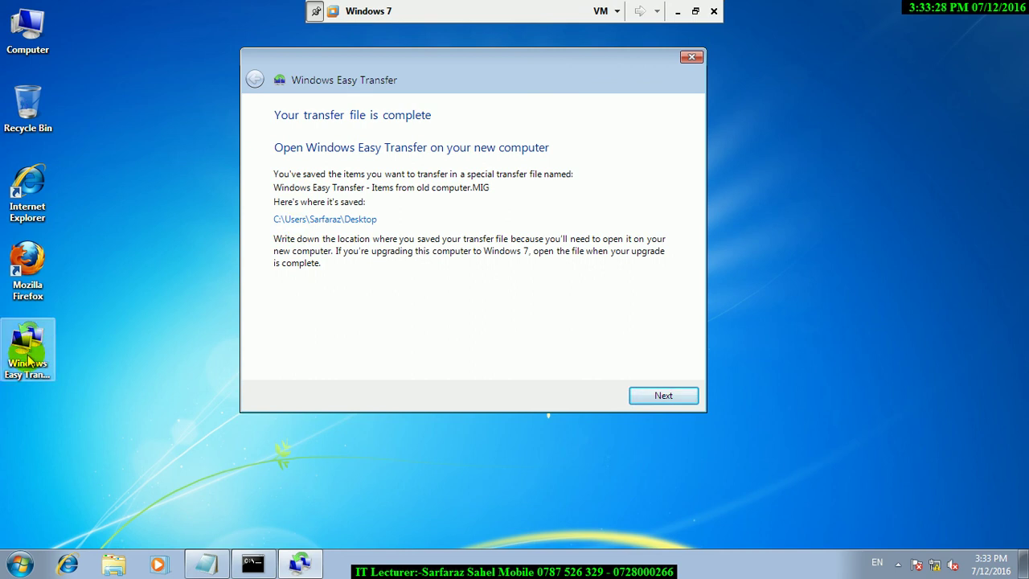
pyautogui.click(636, 397)
pyautogui.click(636, 396)
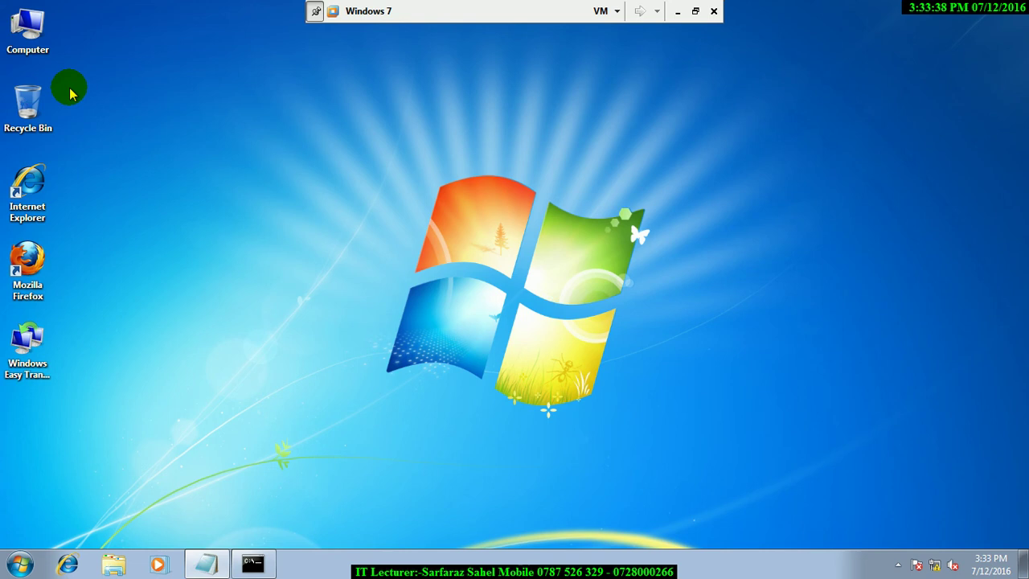
# Open cmd and run 'net user DIT /DELETE' to remove the DIT account.
pyautogui.press('super+r')
pyautogui.write('cmd')
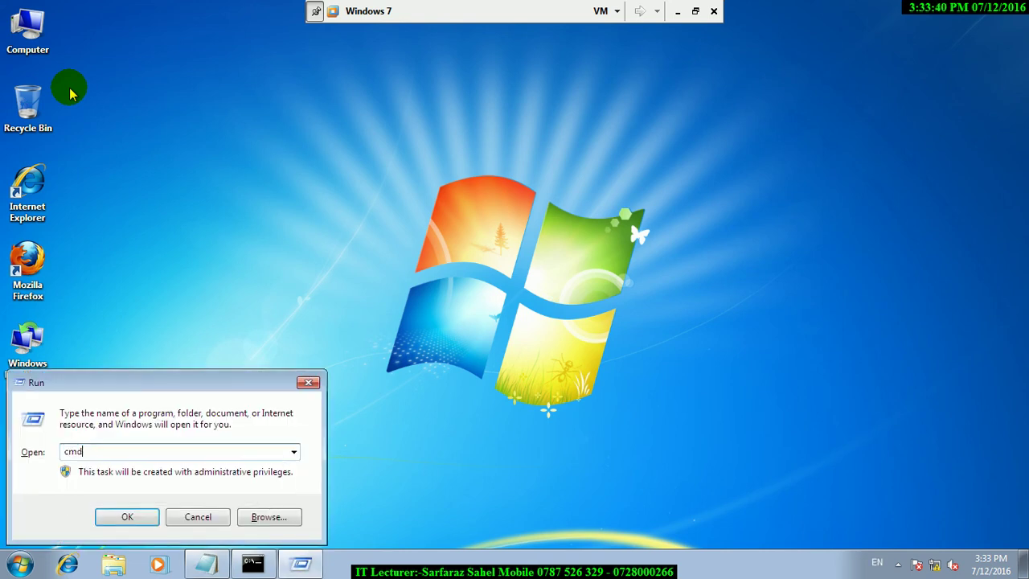
pyautogui.press('Return')
pyautogui.write('net usr')
pyautogui.press('BackSpace')
pyautogui.press('BackSpace')
pyautogui.write('er')
pyautogui.press('BackSpace')
pyautogui.write('r DIT')
pyautogui.write('ETE')
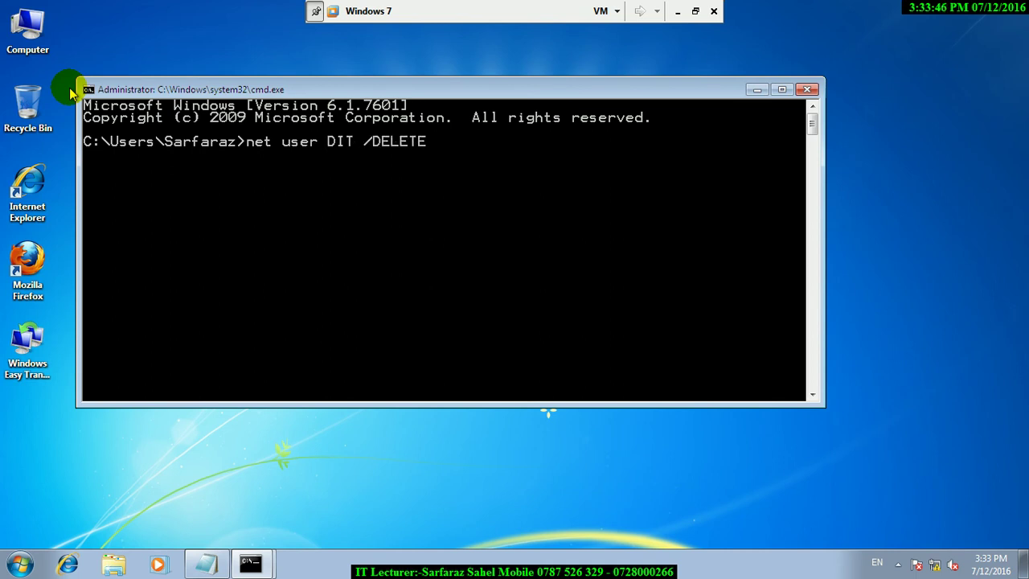
pyautogui.press('Return')
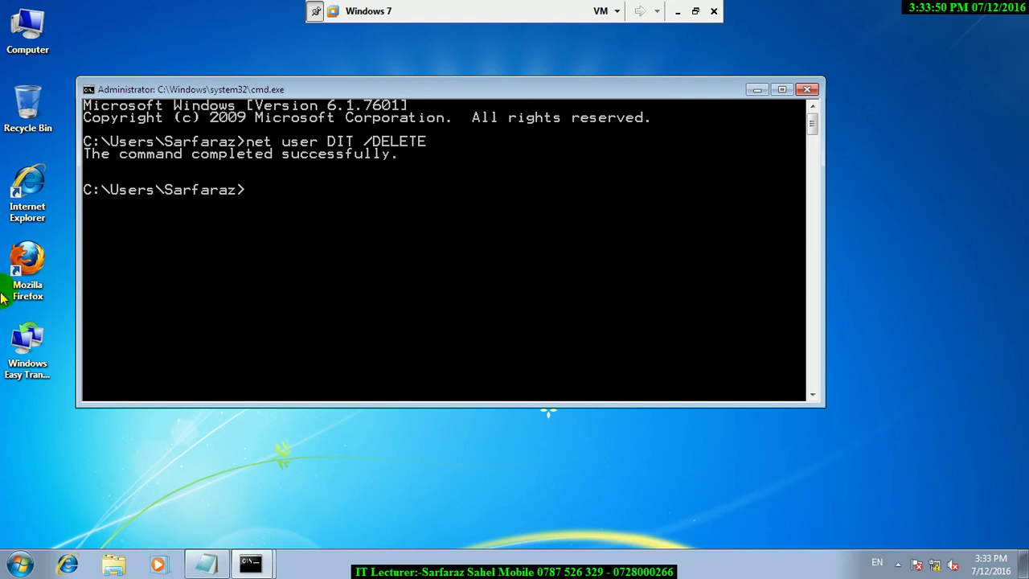
# Lock the session, sign back in as the administrator with its password, and close the console.
pyautogui.click(20, 564)
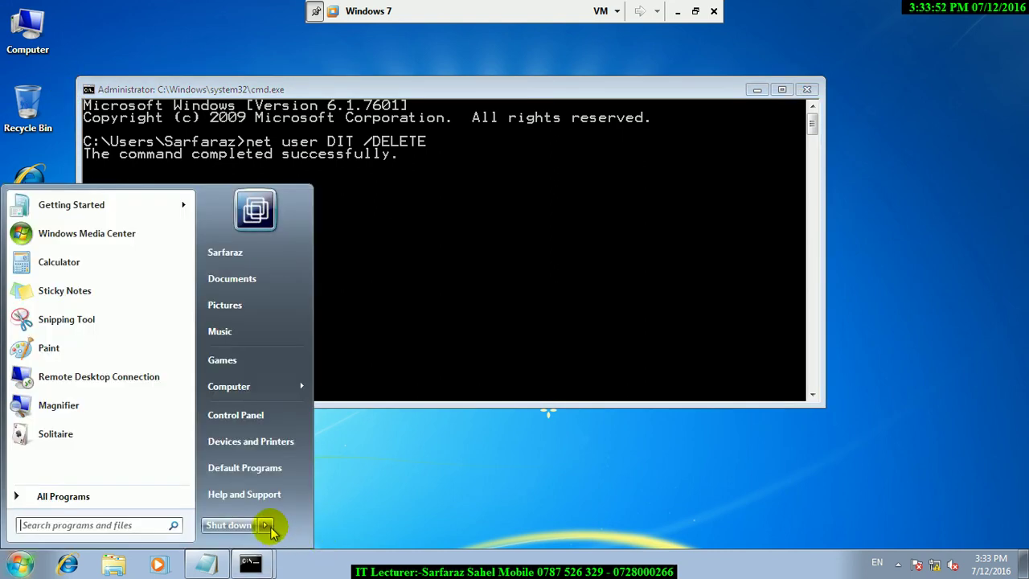
pyautogui.moveTo(265, 525)
pyautogui.click(305, 472)
pyautogui.click(519, 434)
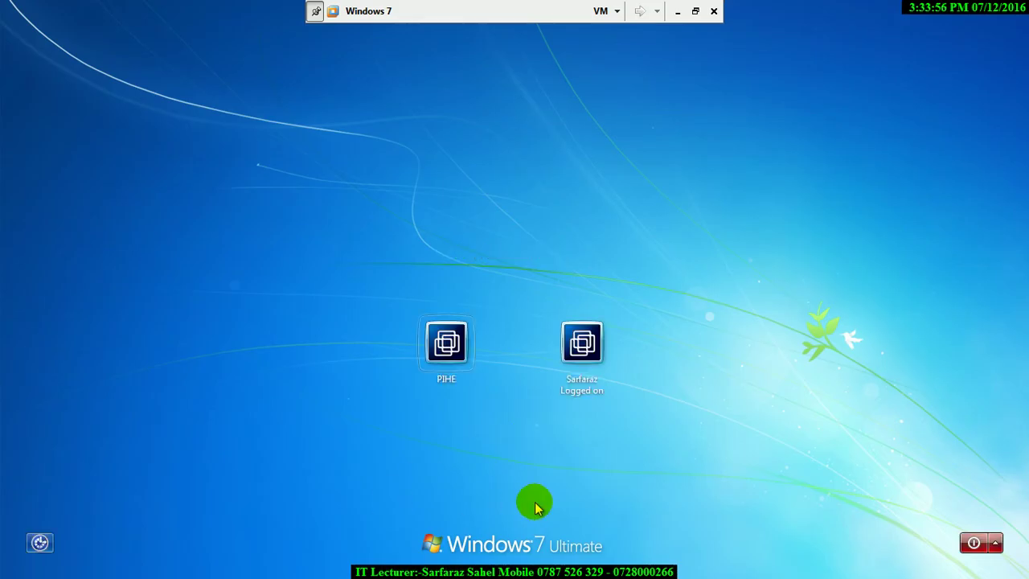
pyautogui.click(582, 384)
pyautogui.write('••••••')
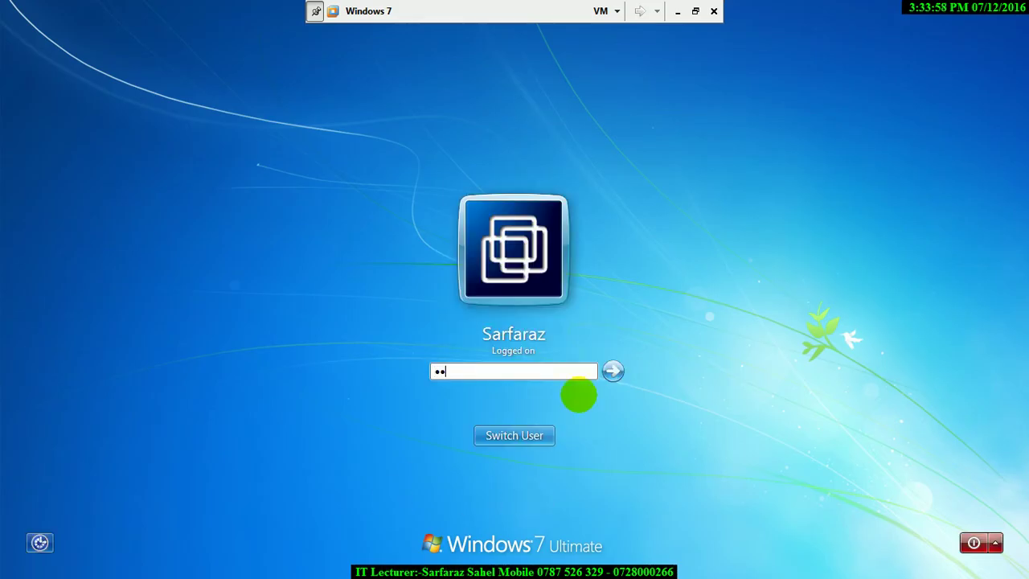
pyautogui.press('Return')
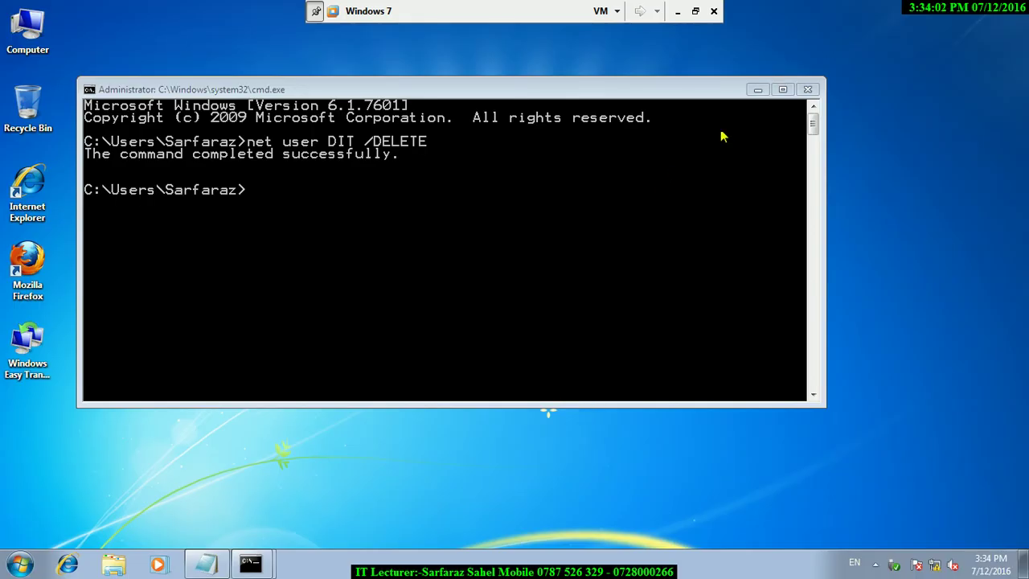
pyautogui.click(807, 89)
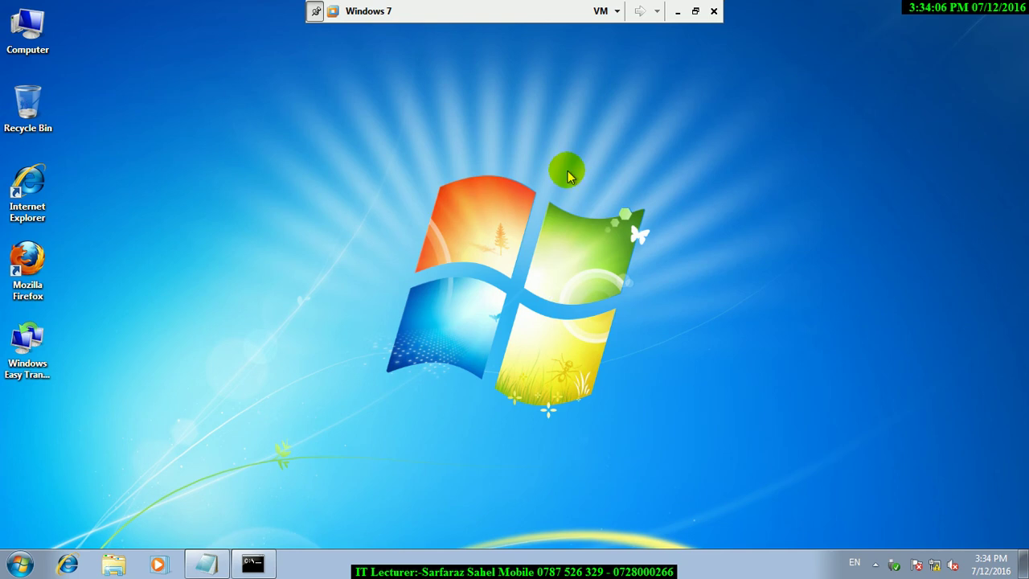
# Open the saved .MIG transfer file from the desktop and unlock it with its password.
pyautogui.rightClick(40, 347)
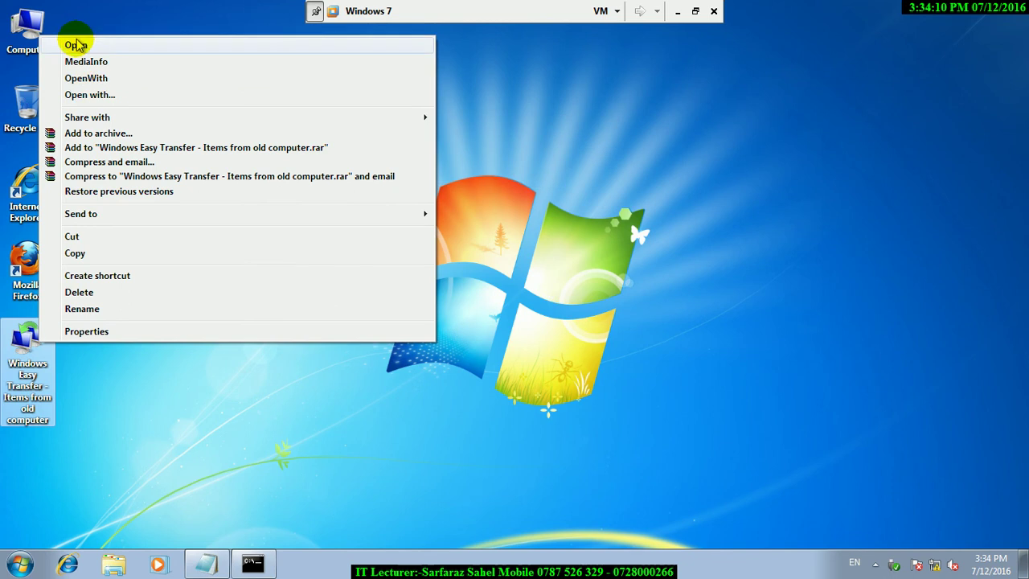
pyautogui.click(76, 45)
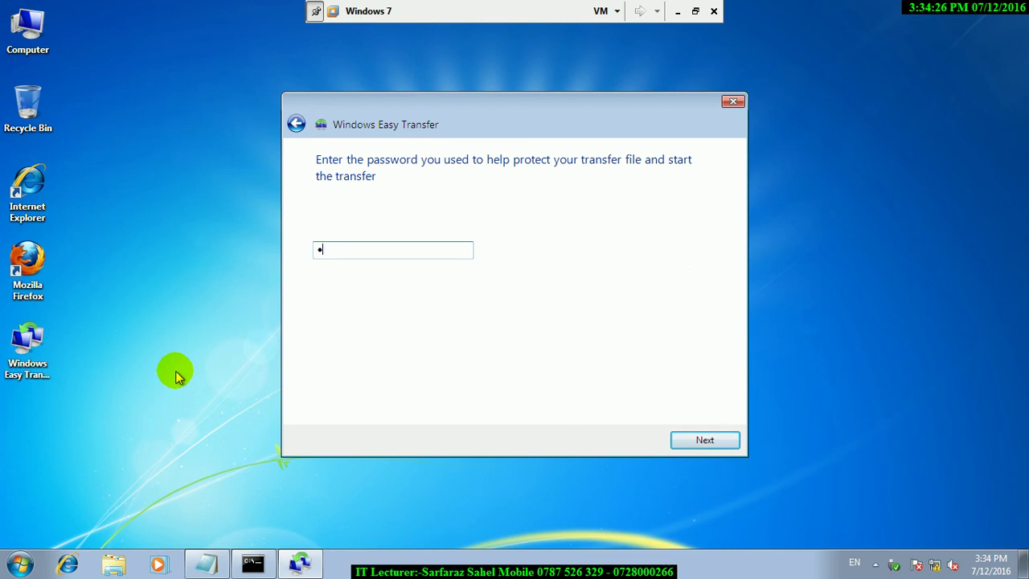
pyautogui.write('1')
pyautogui.click(702, 442)
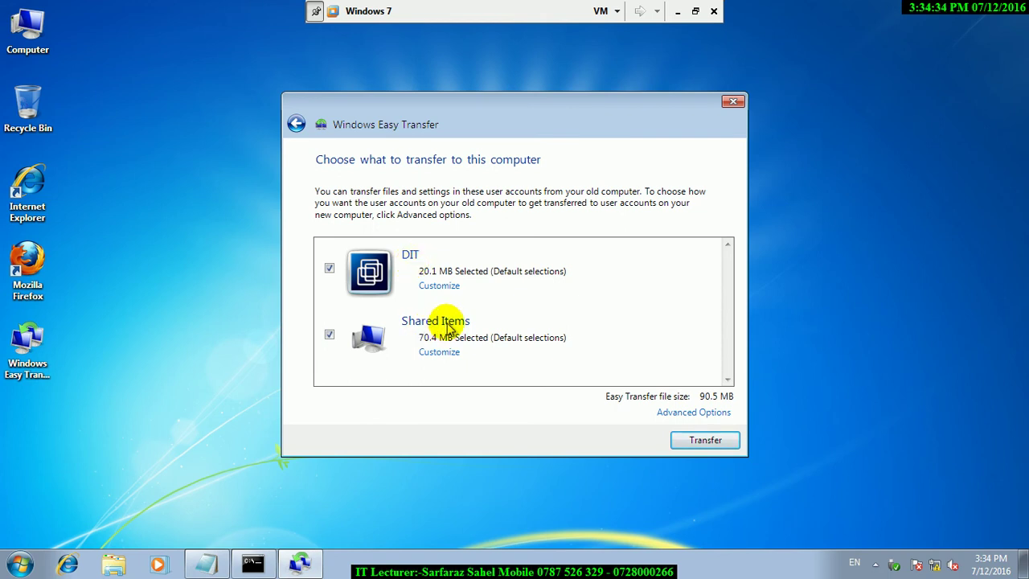
# Start restoring DIT and Shared Items, opening cmd meanwhile and returning to the progress window.
pyautogui.click(704, 440)
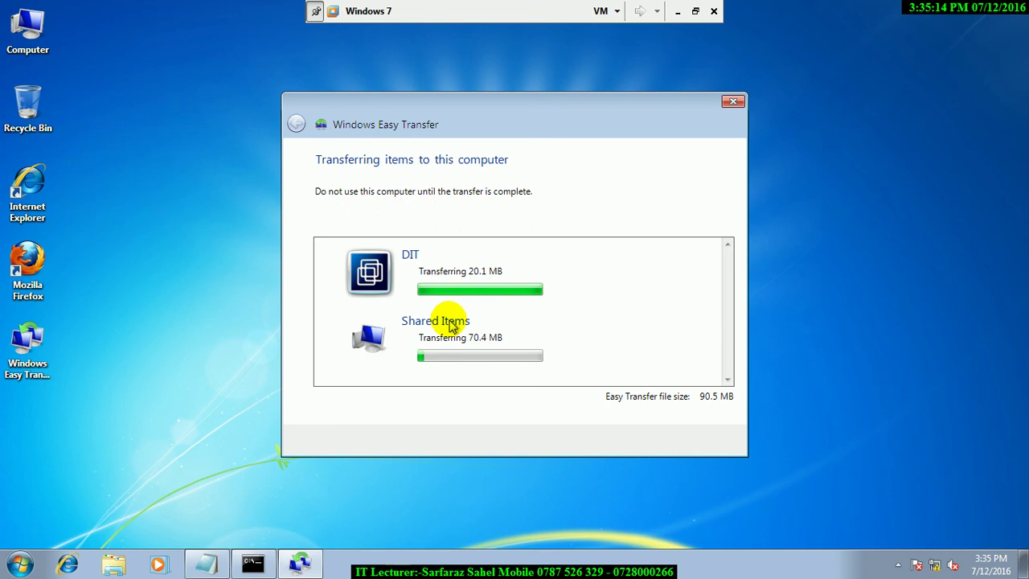
pyautogui.press('super+r')
pyautogui.write('cmd')
pyautogui.press('Return')
pyautogui.click(453, 325)
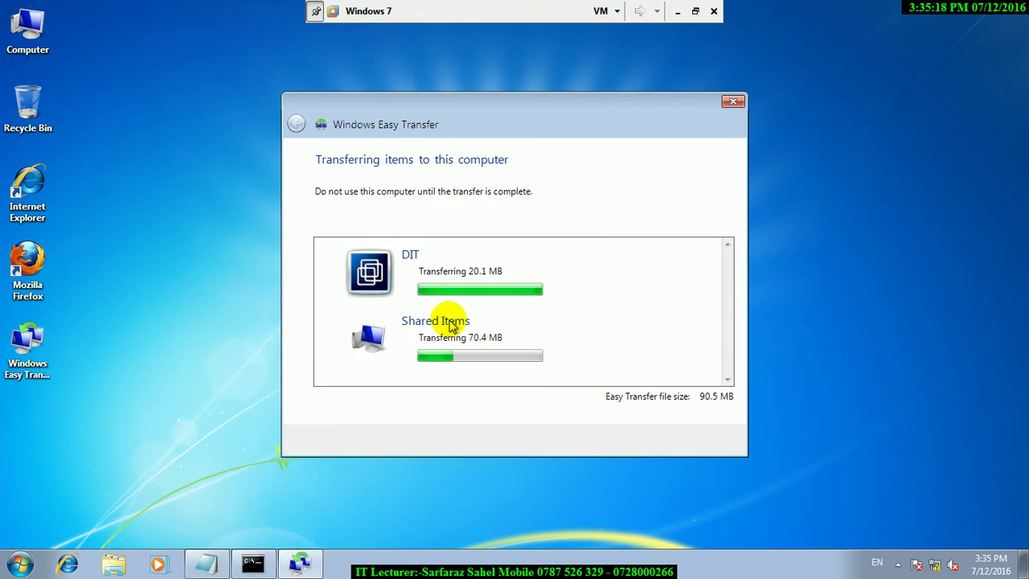
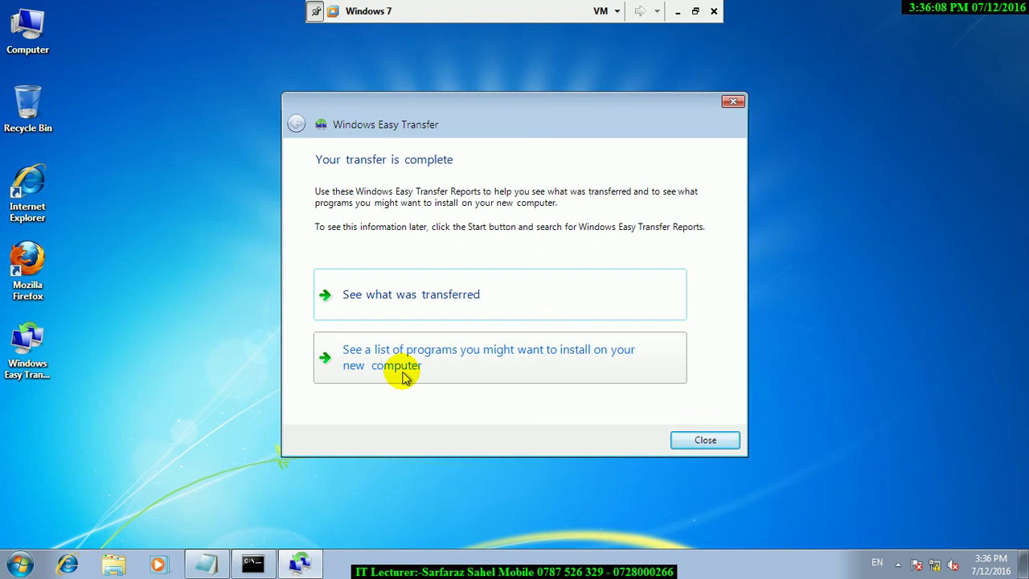
# Open the Easy Transfer report: 1 user account, 105 documents and system settings transferred.
pyautogui.click(383, 291)
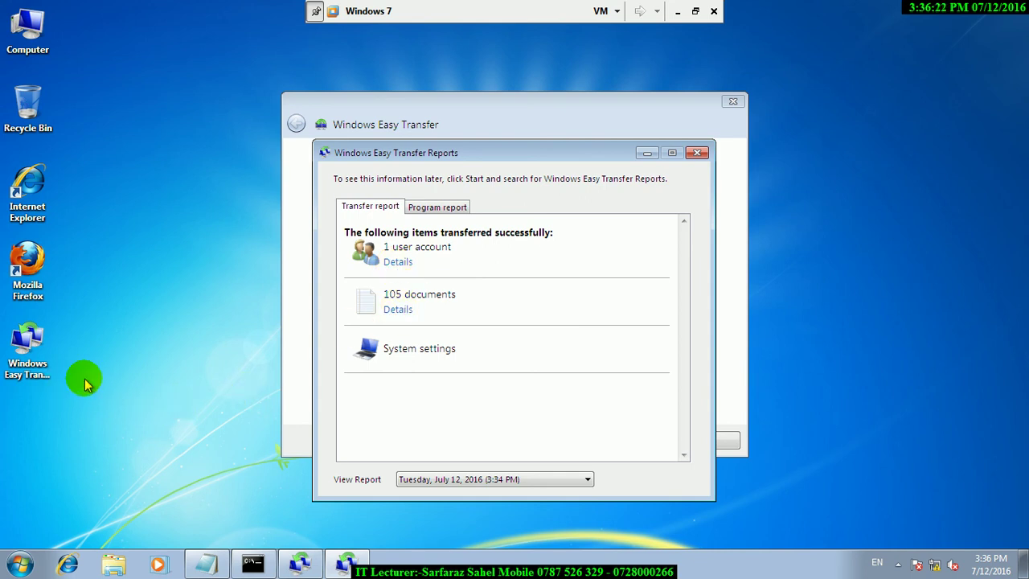
# Open Local Users and Groups (lusrmgr.msc), list the Users and select the DIT account.
pyautogui.press('super+r')
pyautogui.write('lu')
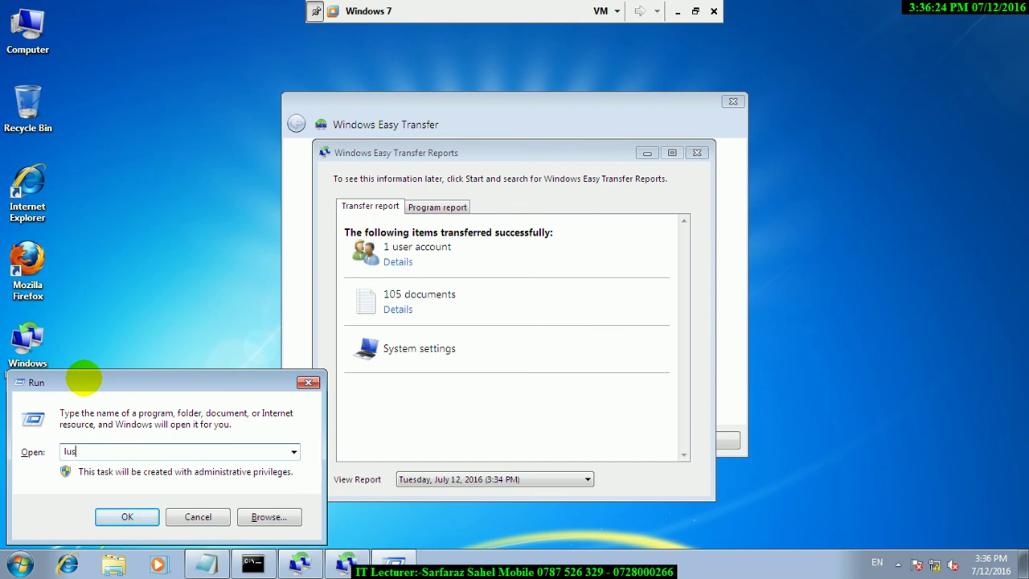
pyautogui.write('srmgr.msc')
pyautogui.press('Return')
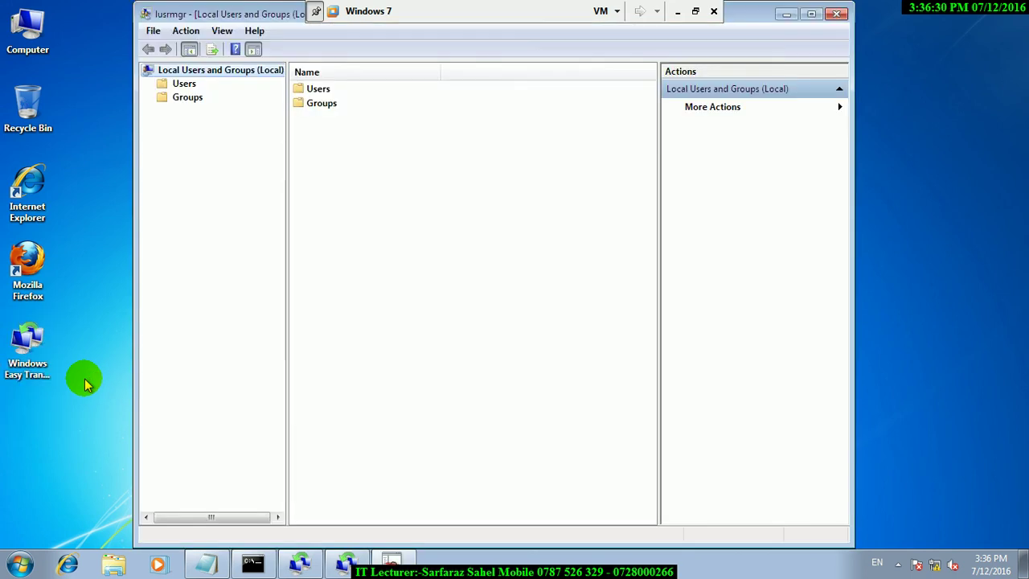
pyautogui.doubleClick(323, 91)
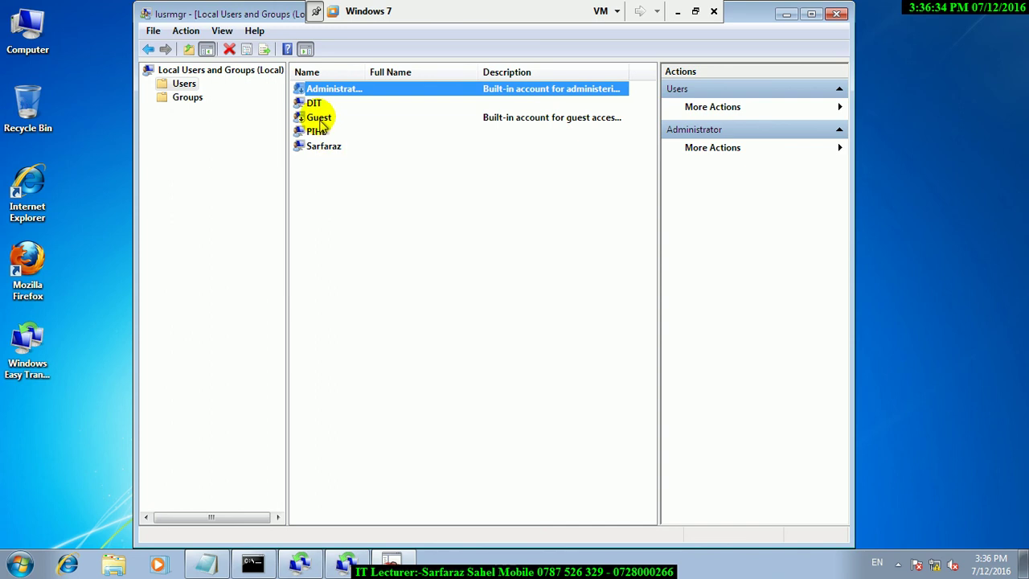
pyautogui.click(313, 103)
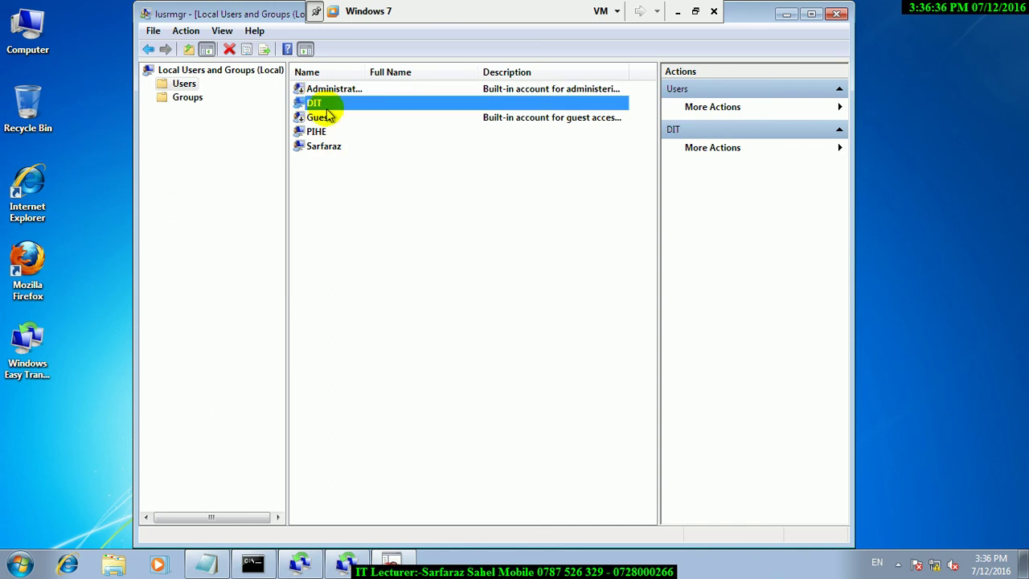
# List the user accounts with 'net users' in an administrator command prompt.
pyautogui.press('super+r')
pyautogui.write('cmd')
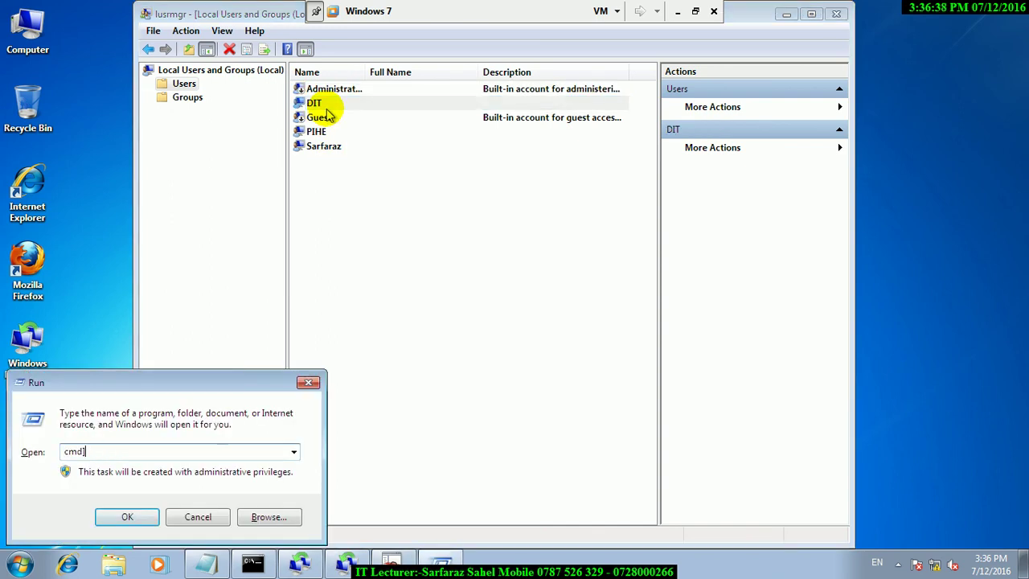
pyautogui.press('Return')
pyautogui.write('net sur s')
pyautogui.press('BackSpace')
pyautogui.press('BackSpace')
pyautogui.press('BackSpace')
pyautogui.write('users')
pyautogui.press('Return')
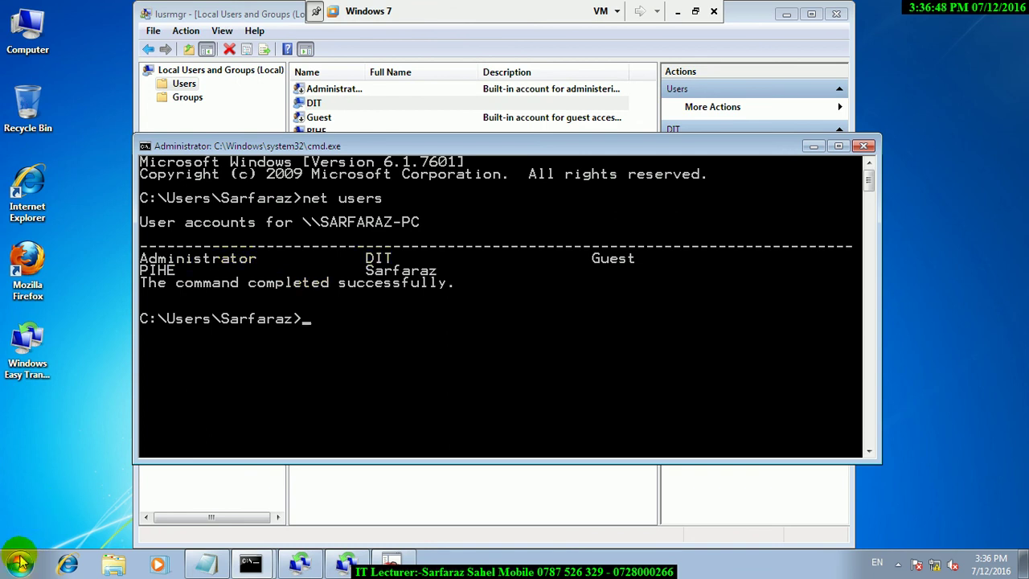
# Log off the current user from the Start menu's shutdown options.
pyautogui.click(20, 563)
pyautogui.click(265, 526)
pyautogui.click(320, 454)
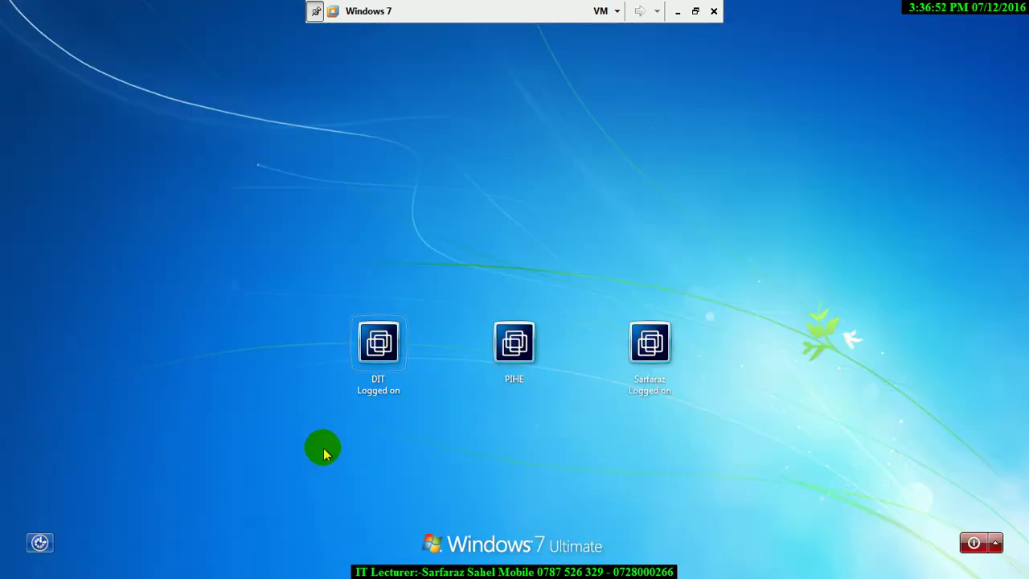
pyautogui.click(379, 358)
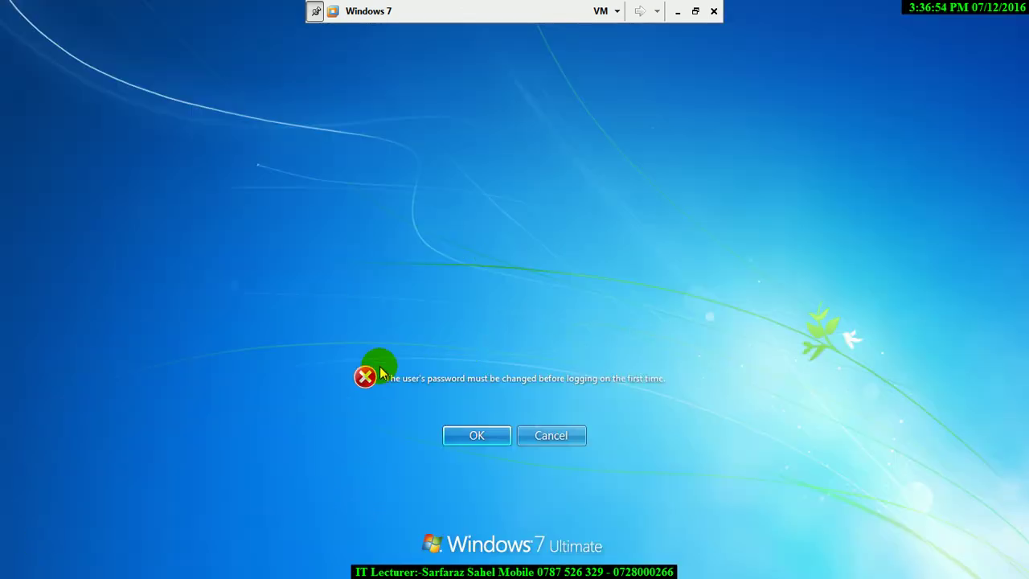
pyautogui.click(473, 431)
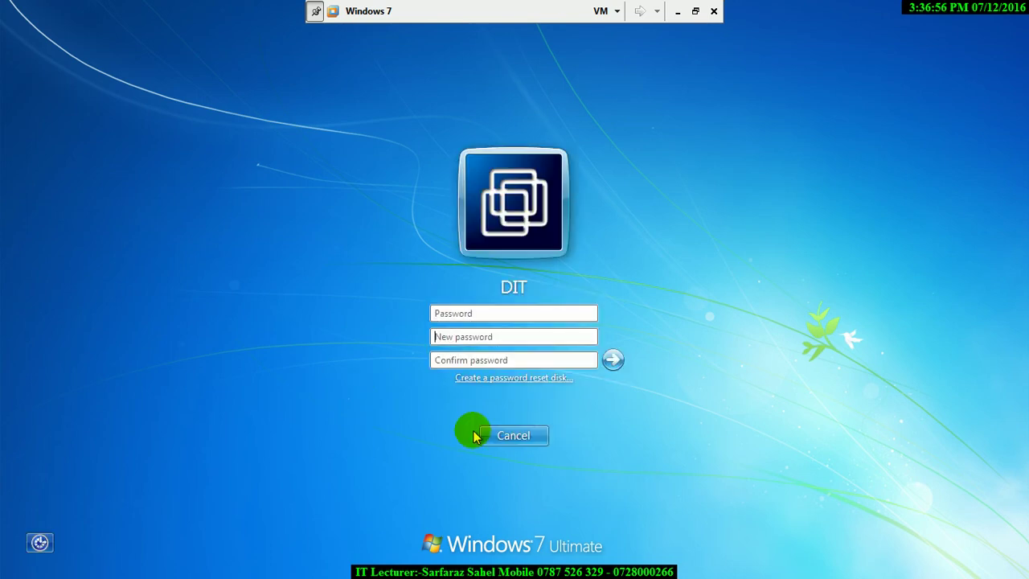
pyautogui.press('Tab')
pyautogui.press('Tab')
pyautogui.press('Return')
pyautogui.click(517, 441)
pyautogui.click(515, 434)
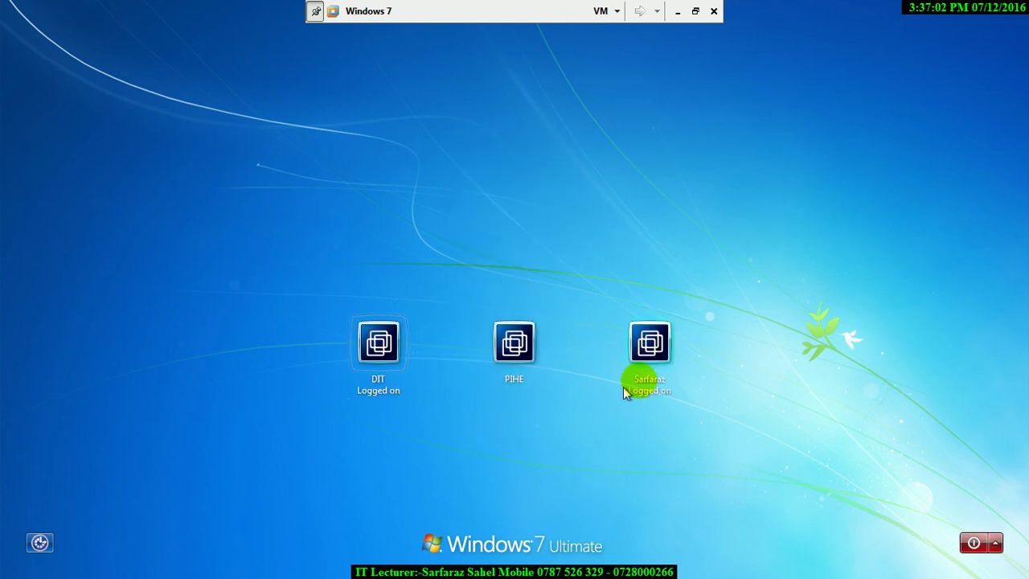
# Sign in to the administrator account with its password.
pyautogui.click(664, 366)
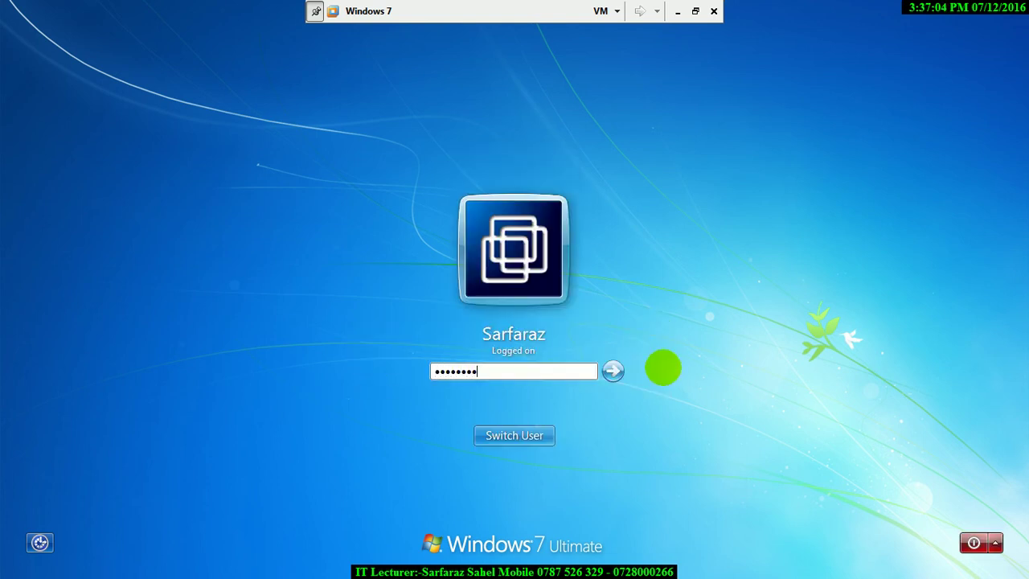
pyautogui.press('Return')
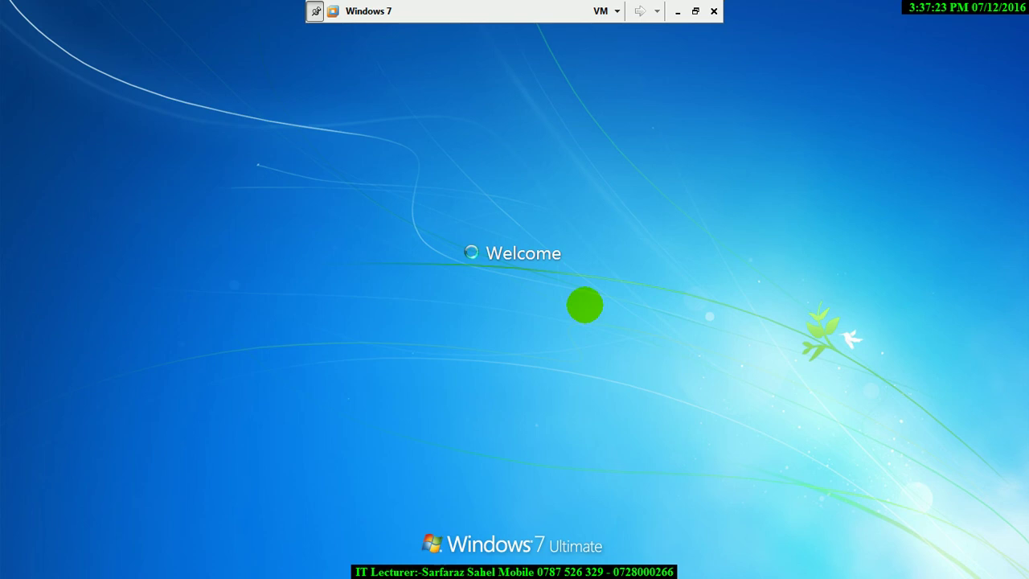
# Minimize the VM, launch the host's Control Panel, and briefly open and close Devices and Printers.
pyautogui.click(678, 14)
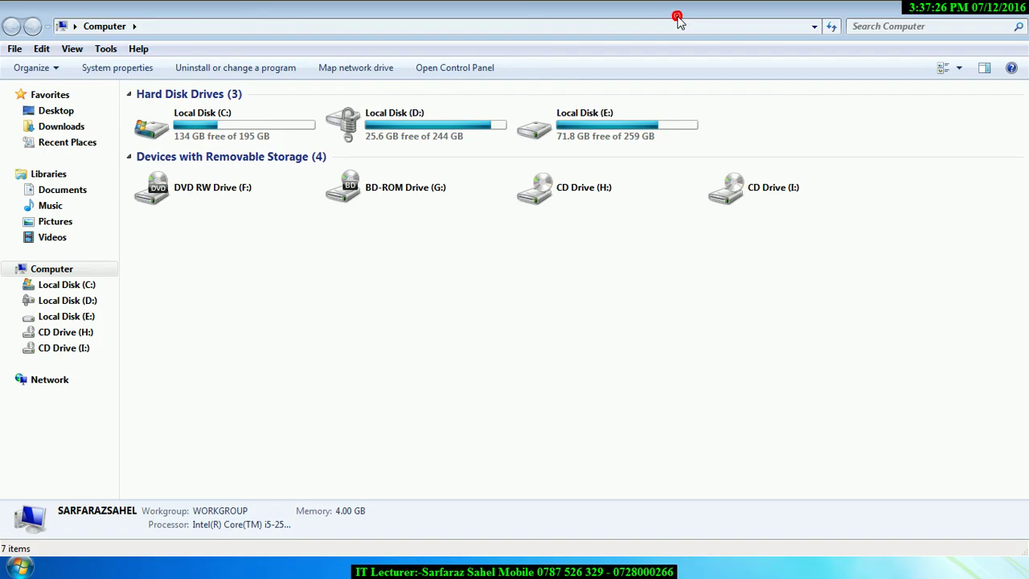
pyautogui.press('super+r')
pyautogui.write('cont')
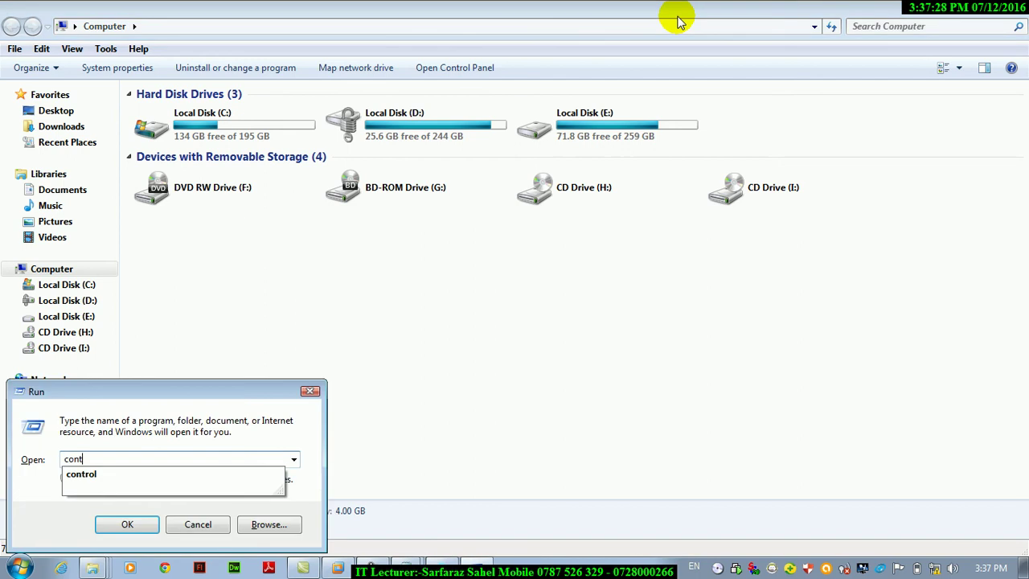
pyautogui.write('rol')
pyautogui.press('Return')
pyautogui.press('Return')
pyautogui.write('control')
pyautogui.press('Return')
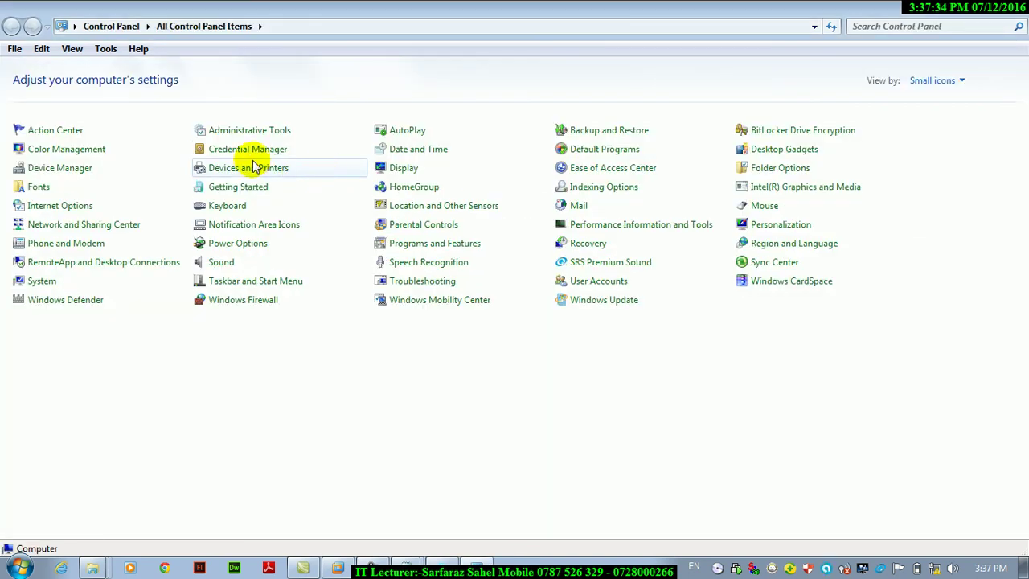
pyautogui.click(249, 167)
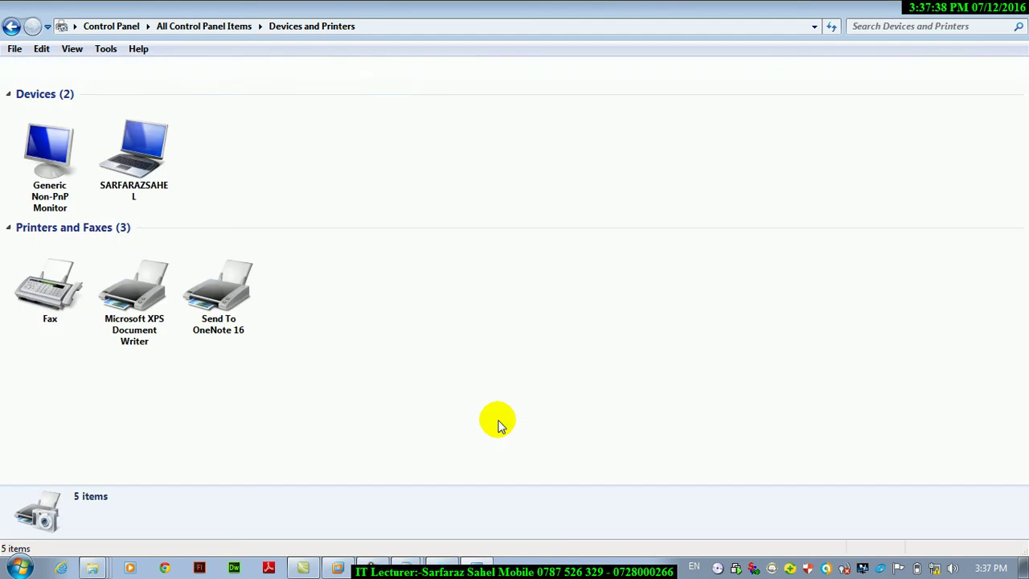
pyautogui.hotkey('alt', 'F4')
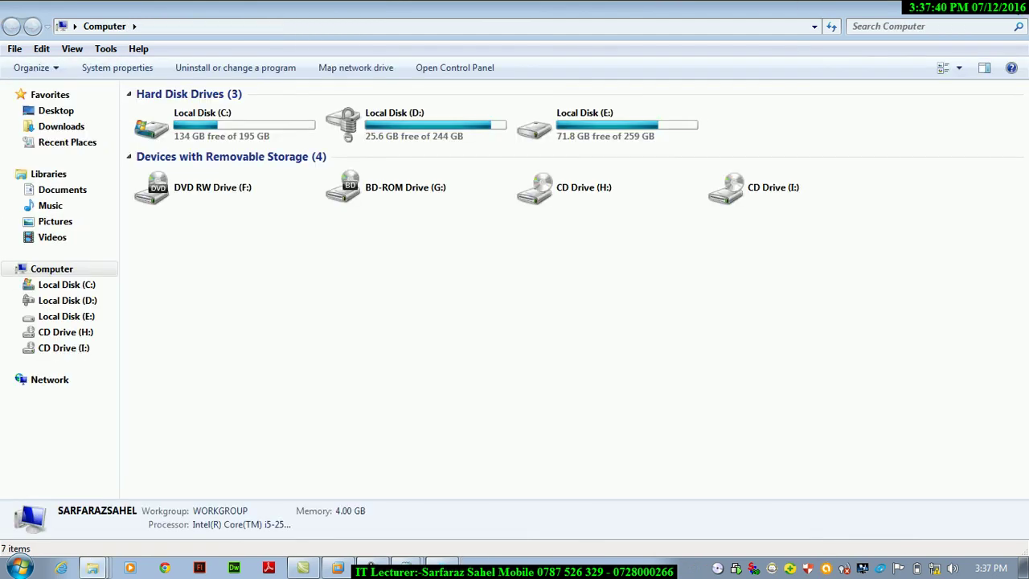
# Reopen Control Panel and show the Getting Started page maximized.
pyautogui.press('super+r')
pyautogui.write('control')
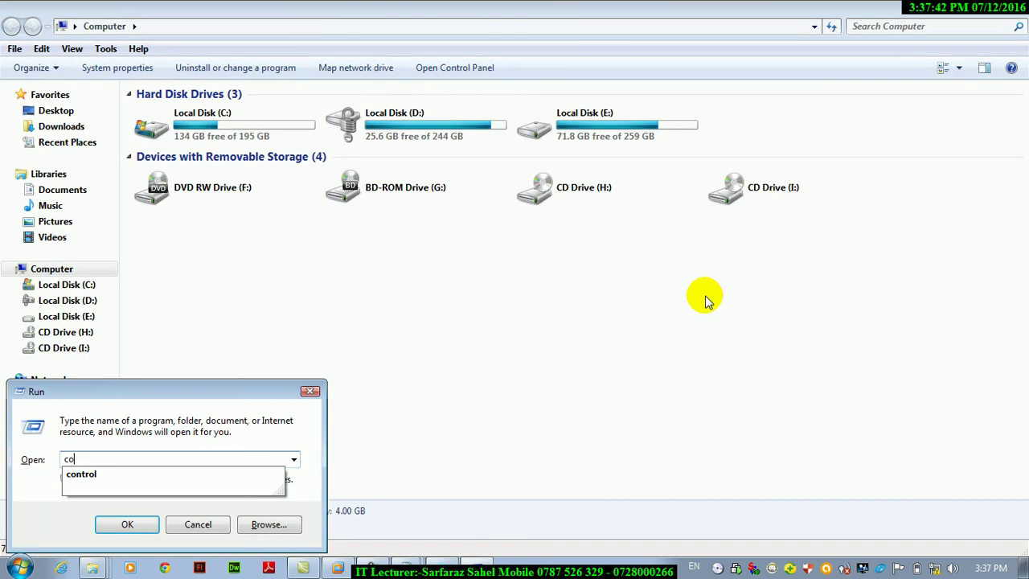
pyautogui.press('Return')
pyautogui.click(259, 191)
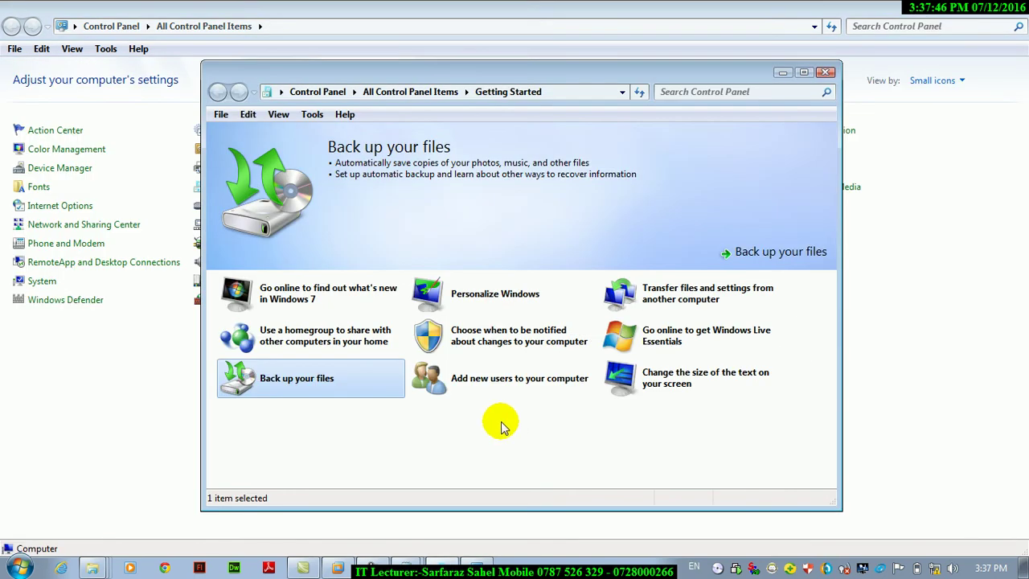
pyautogui.click(805, 73)
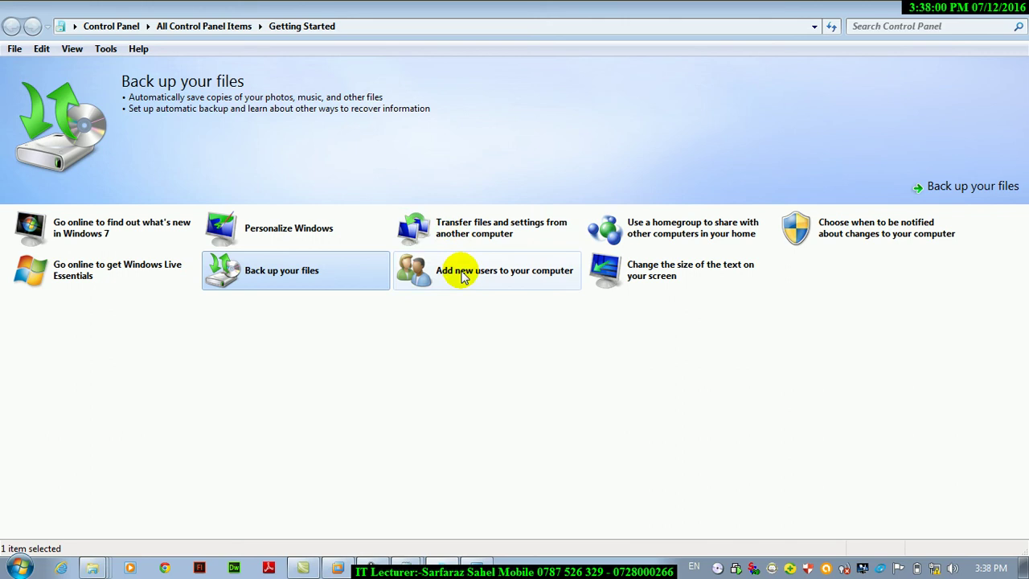
# View the 'Add new users' details and User Accounts page, go back, then return to the VM.
pyautogui.click(464, 277)
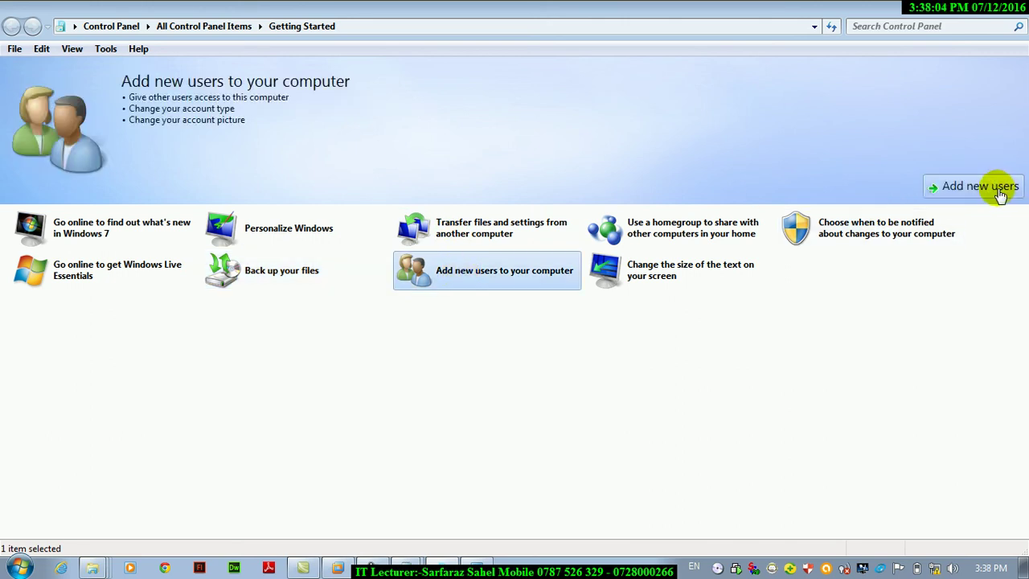
pyautogui.click(999, 192)
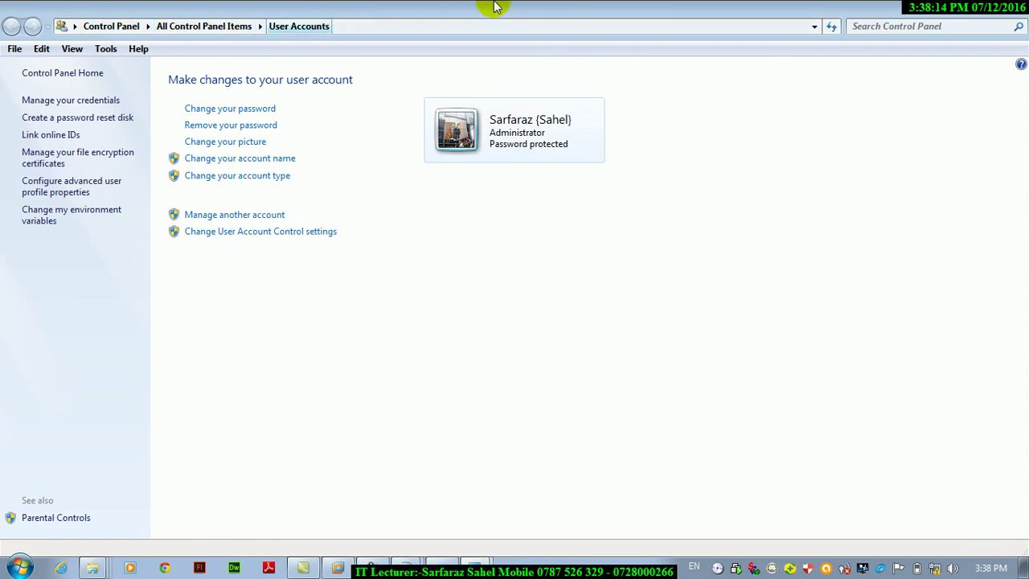
pyautogui.hotkey('alt', 'Left')
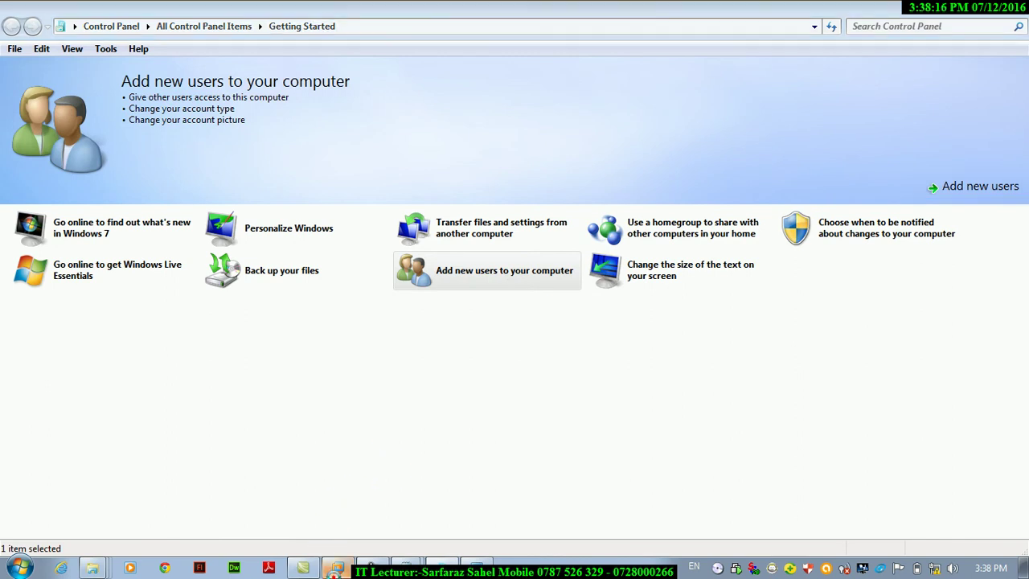
pyautogui.click(338, 568)
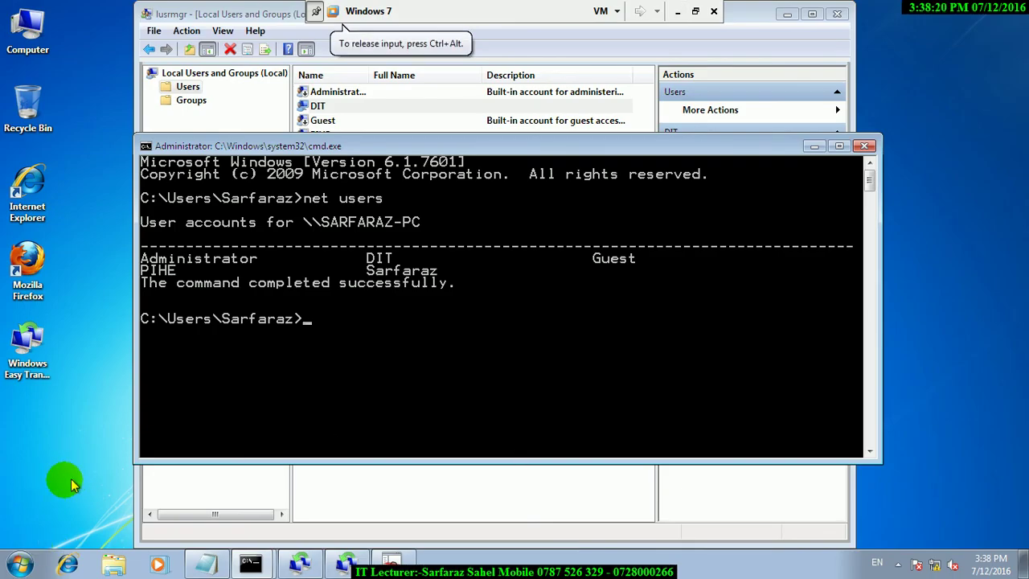
# Close the command prompt, Local Users and Groups, the transfer report and Windows Easy Transfer.
pyautogui.click(19, 564)
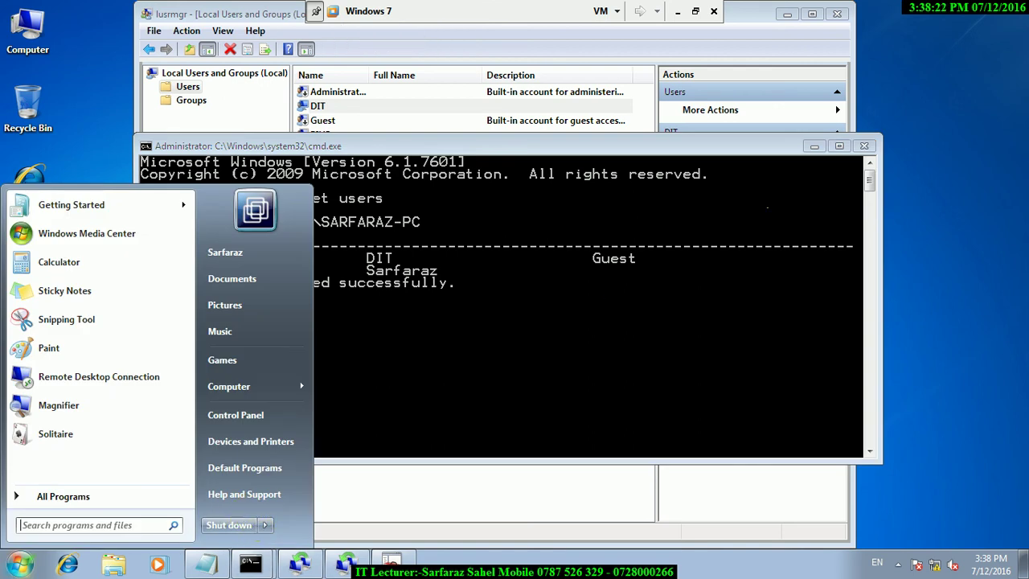
pyautogui.click(955, 162)
pyautogui.click(864, 146)
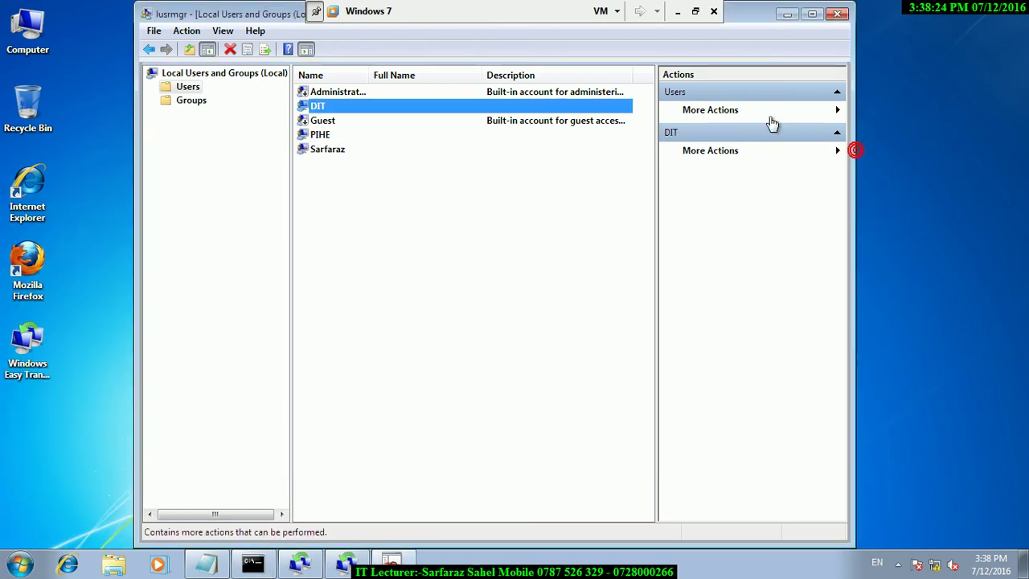
pyautogui.click(838, 14)
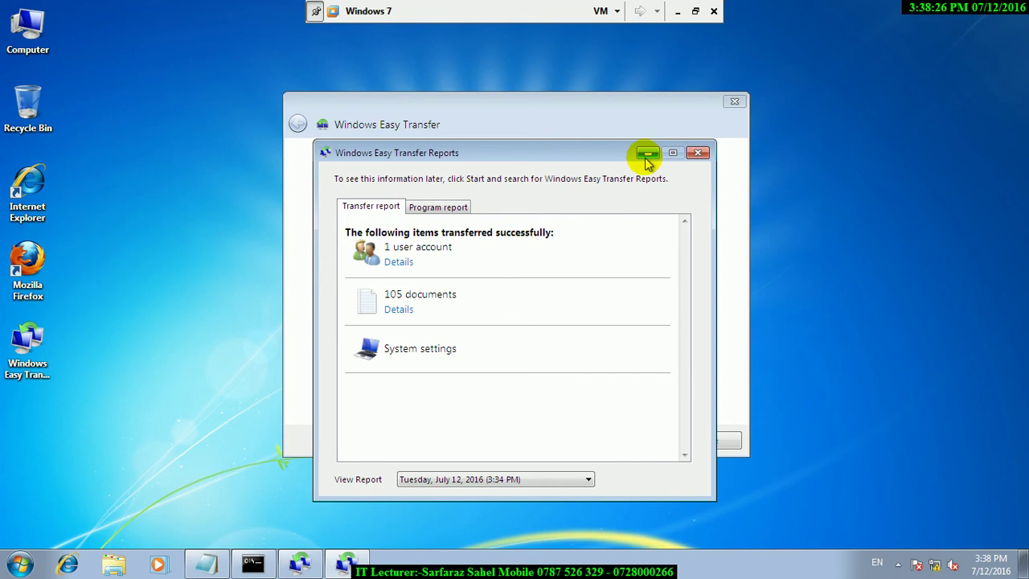
pyautogui.click(698, 152)
pyautogui.click(736, 102)
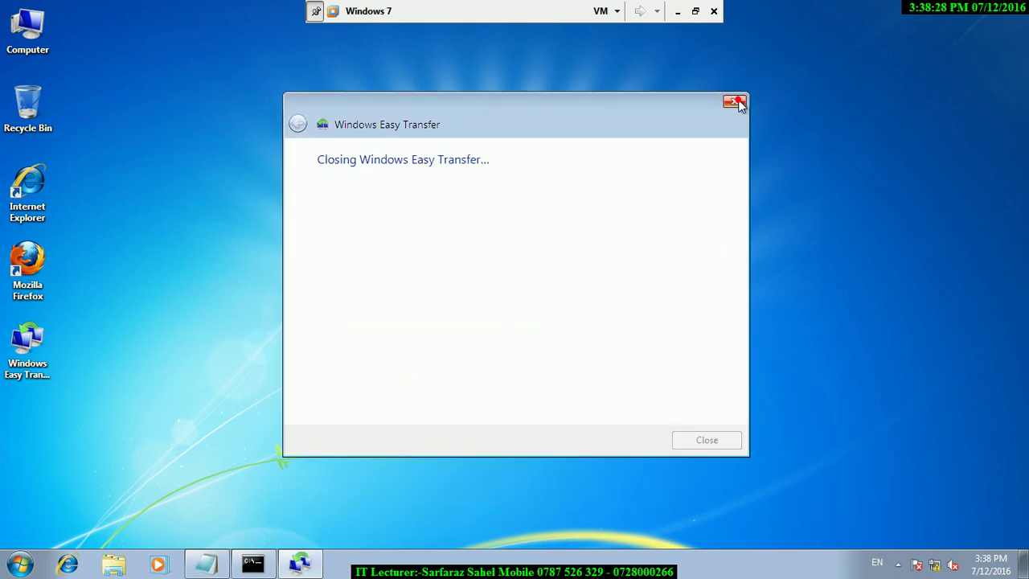
# Launch Control Panel, open Getting Started maximized, and bring up the Run box.
pyautogui.press('super+r')
pyautogui.write('control')
pyautogui.press('Return')
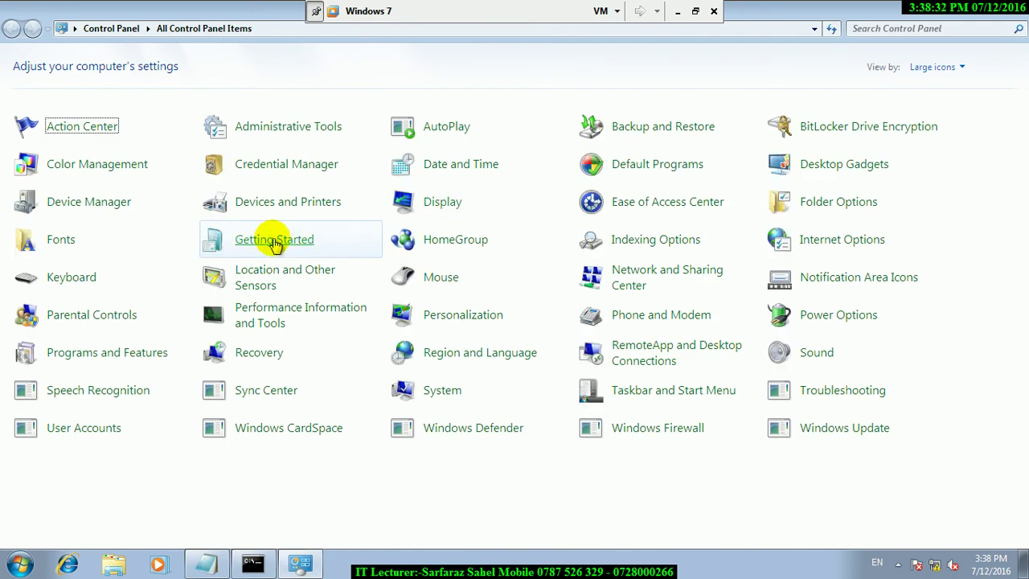
pyautogui.click(272, 237)
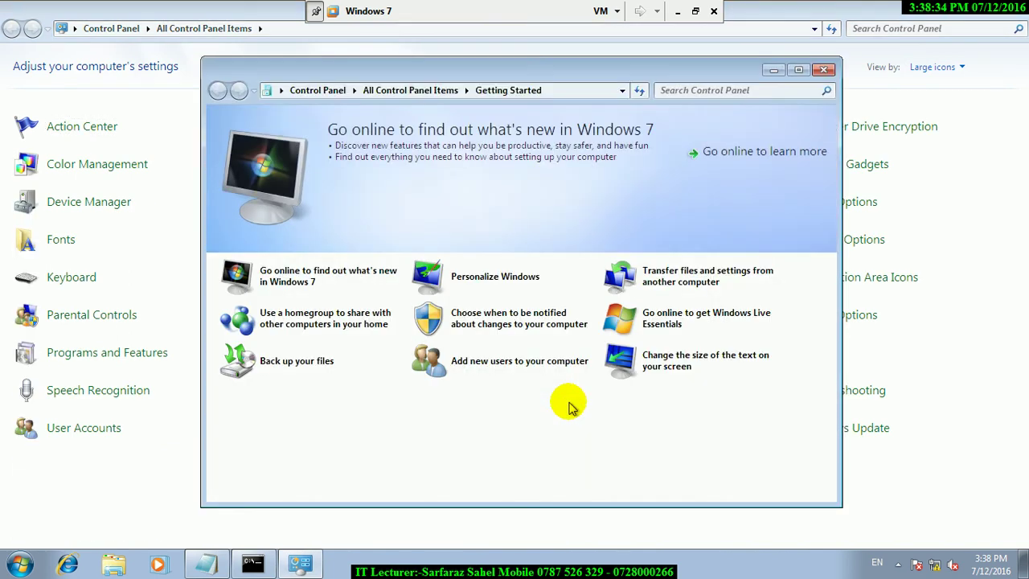
pyautogui.click(801, 71)
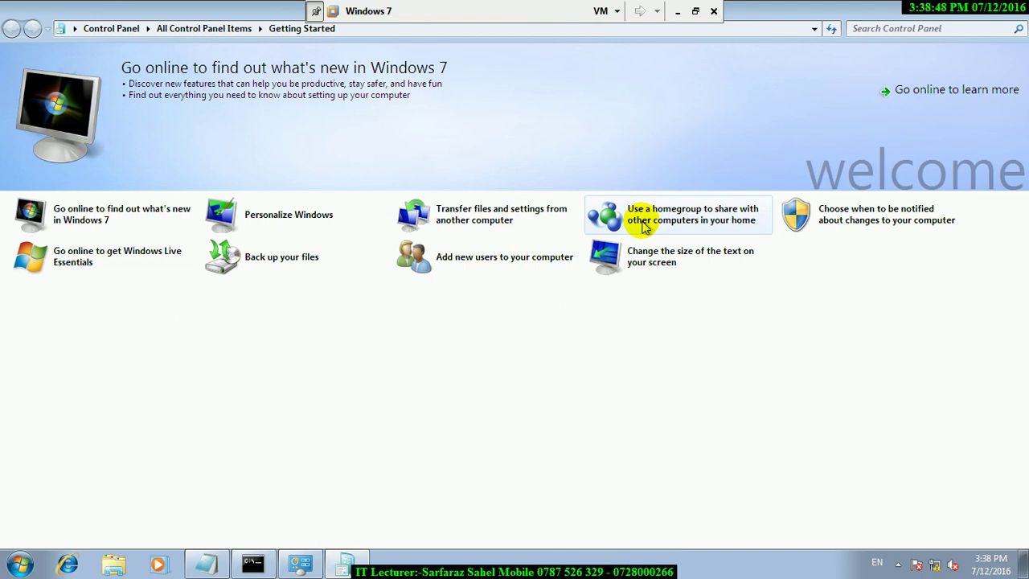
pyautogui.press('super+r')
# In Notepad, type 'type or grouping' with items '1) work group' and '2) home group'.
pyautogui.click(203, 565)
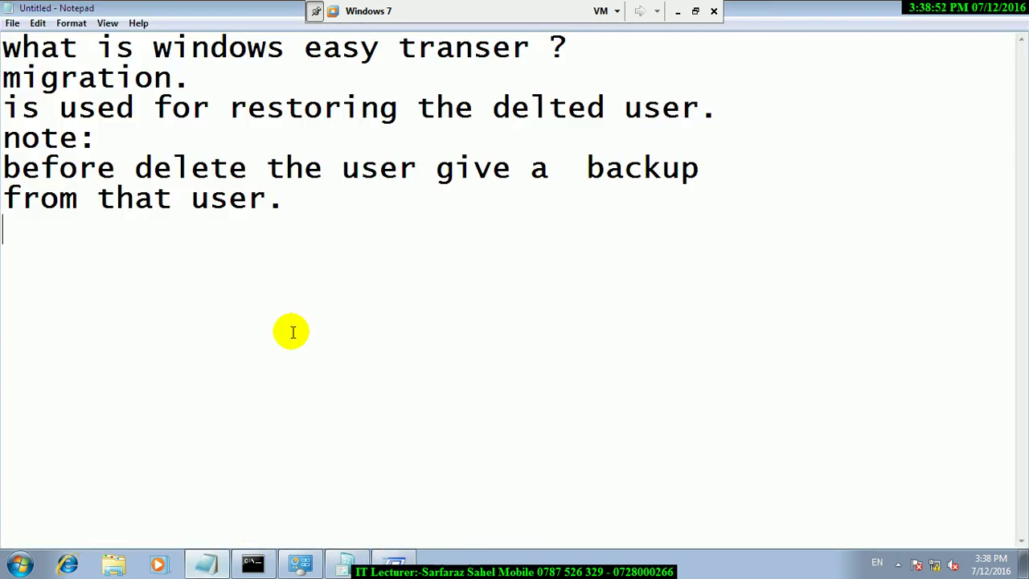
pyautogui.write('type or ')
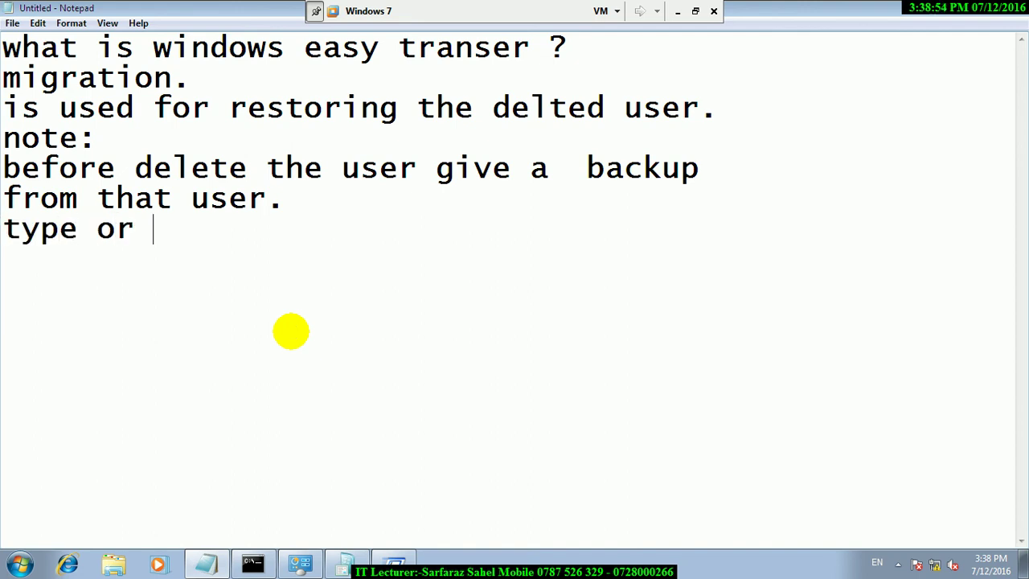
pyautogui.write('groou')
pyautogui.press('BackSpace')
pyautogui.press('BackSpace')
pyautogui.press('BackSpace')
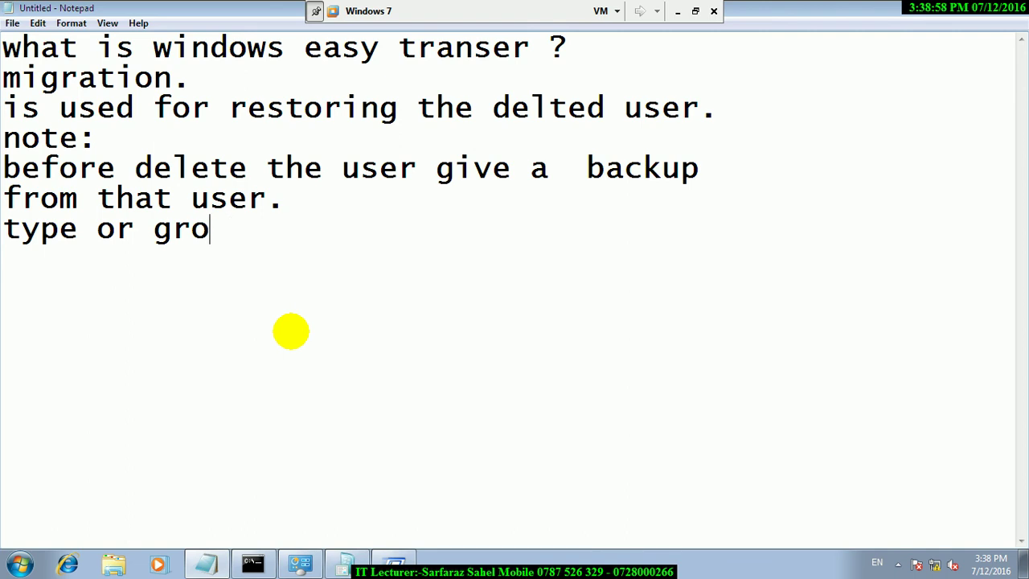
pyautogui.write('u')
pyautogui.press('BackSpace')
pyautogui.write('p')
pyautogui.press('BackSpace')
pyautogui.press('Return')
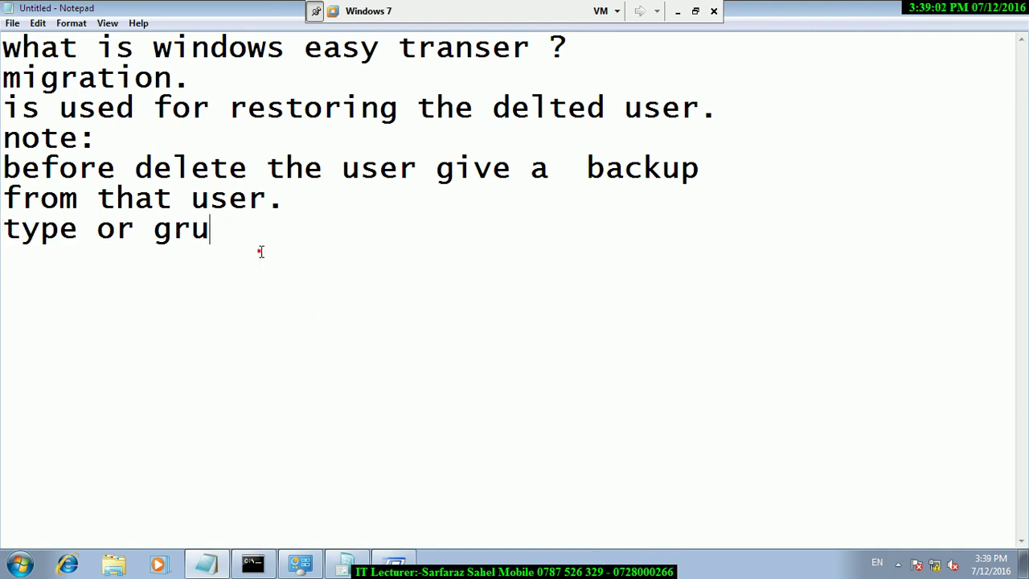
pyautogui.press('BackSpace')
pyautogui.write('ouping')
pyautogui.press('BackSpace')
pyautogui.write('ng1) wordk')
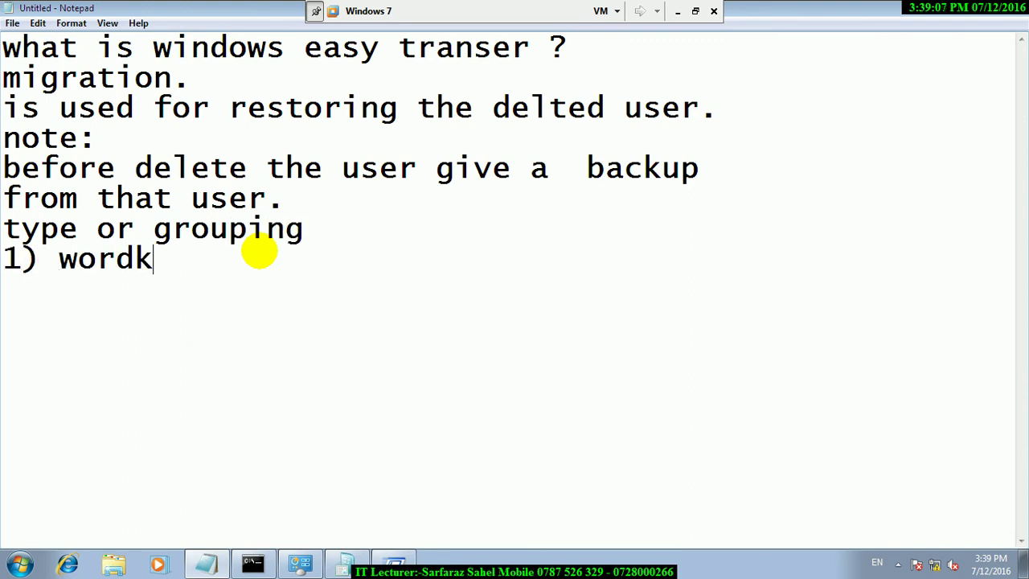
pyautogui.press('BackSpace')
pyautogui.press('BackSpace')
pyautogui.write('k g')
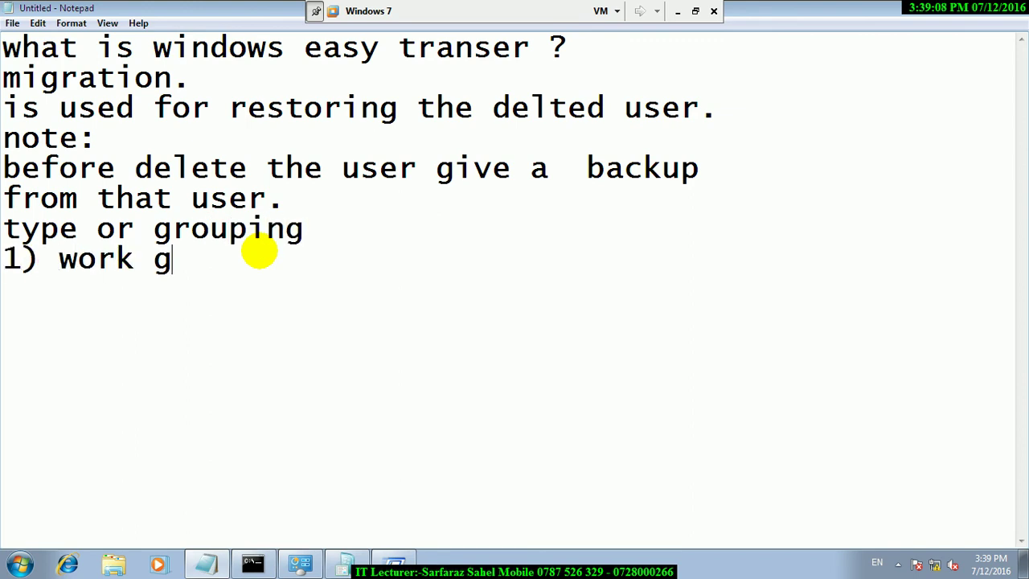
pyautogui.write('roup 2) ')
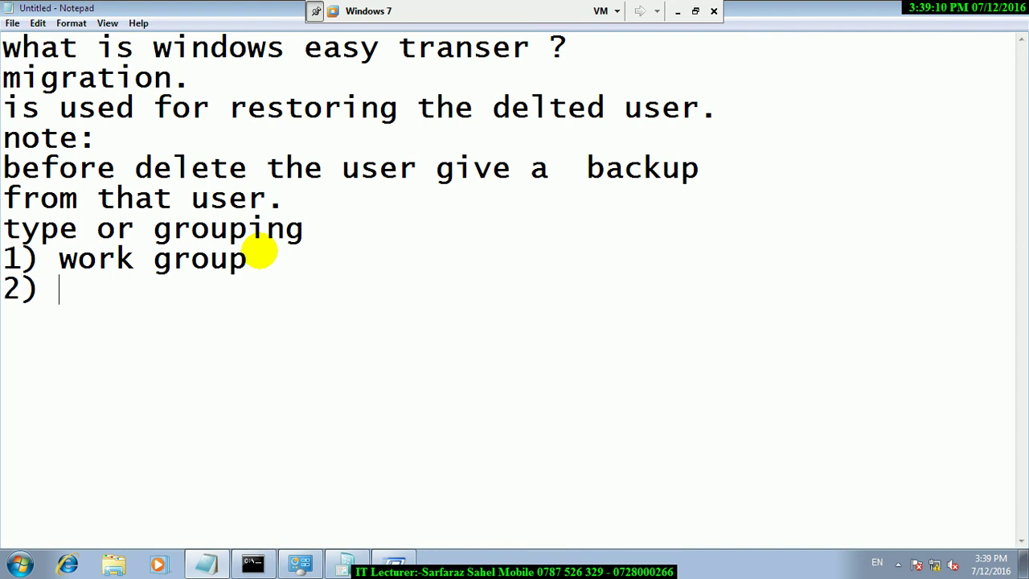
pyautogui.write('home group')
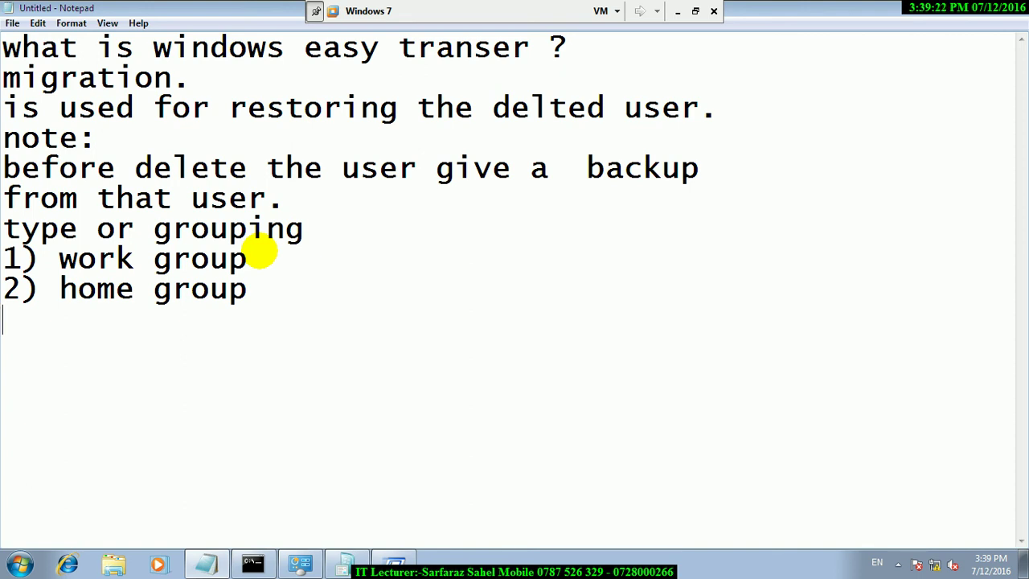
# Add the line 'right click my my computer then properties / workgroup'.
pyautogui.write('type')
pyautogui.press('BackSpace')
pyautogui.press('BackSpace')
pyautogui.press('BackSpace')
pyautogui.press('BackSpace')
pyautogui.write('g')
pyautogui.press('BackSpace')
pyautogui.write('righ cli')
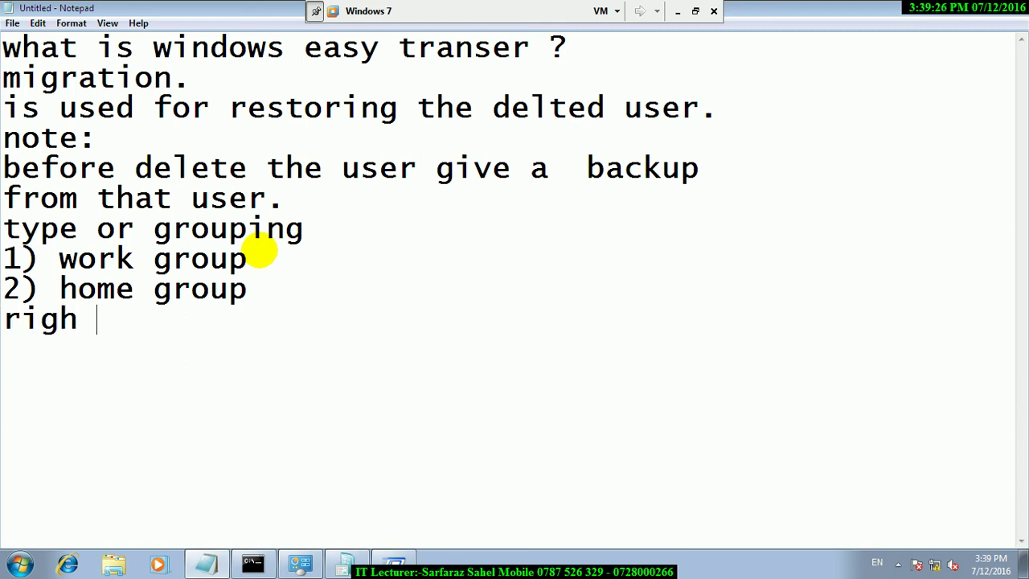
pyautogui.press('BackSpace')
pyautogui.press('BackSpace')
pyautogui.press('BackSpace')
pyautogui.press('BackSpace')
pyautogui.write('t cli')
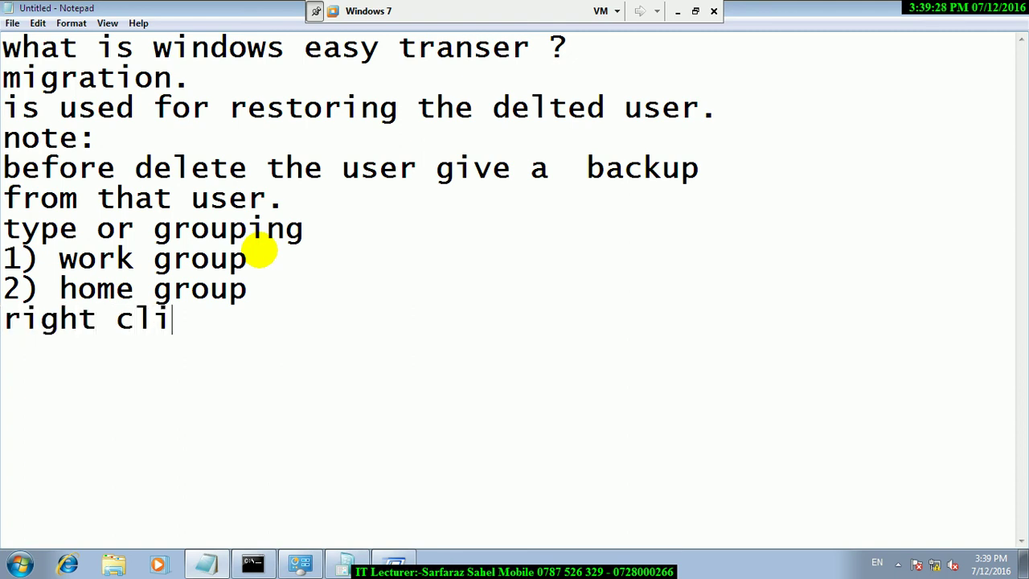
pyautogui.write('ck my prom')
pyautogui.press('BackSpace')
pyautogui.press('BackSpace')
pyautogui.press('BackSpace')
pyautogui.press('BackSpace')
pyautogui.write('op')
pyautogui.press('BackSpace')
pyautogui.press('BackSpace')
pyautogui.write('my computer ')
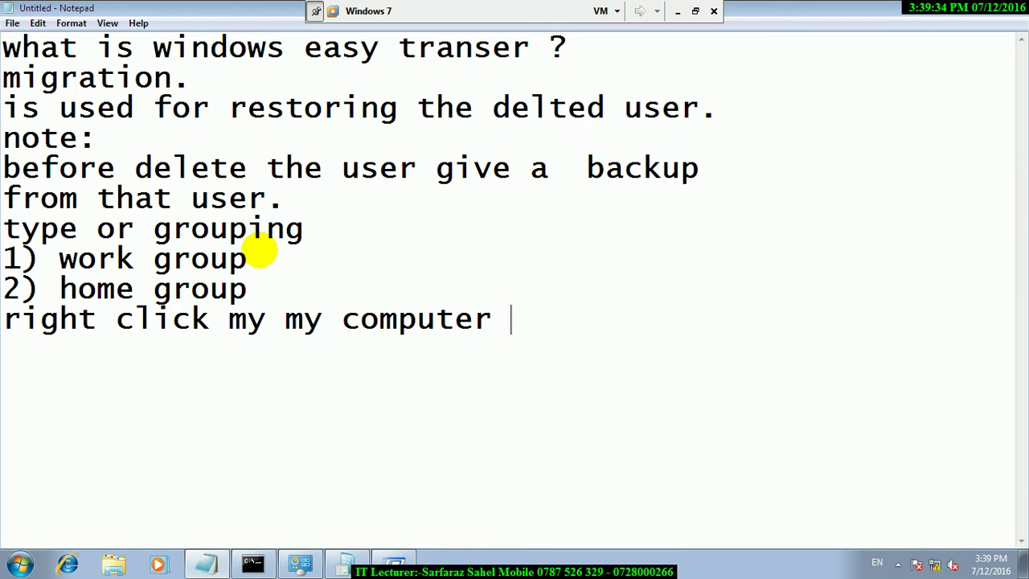
pyautogui.write('then pr')
pyautogui.press('BackSpace')
pyautogui.write('en pr')
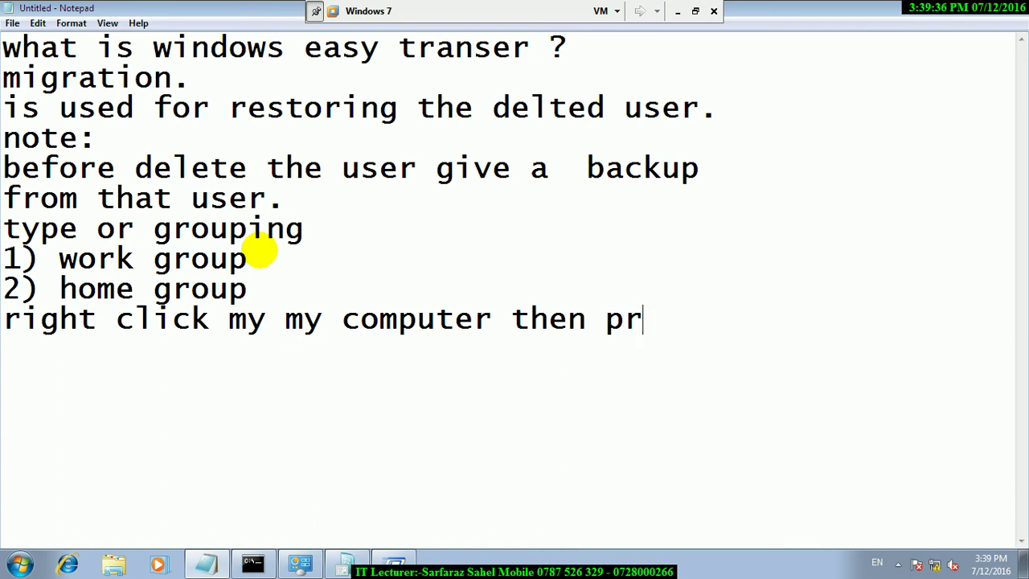
pyautogui.write('opert')
pyautogui.press('BackSpace')
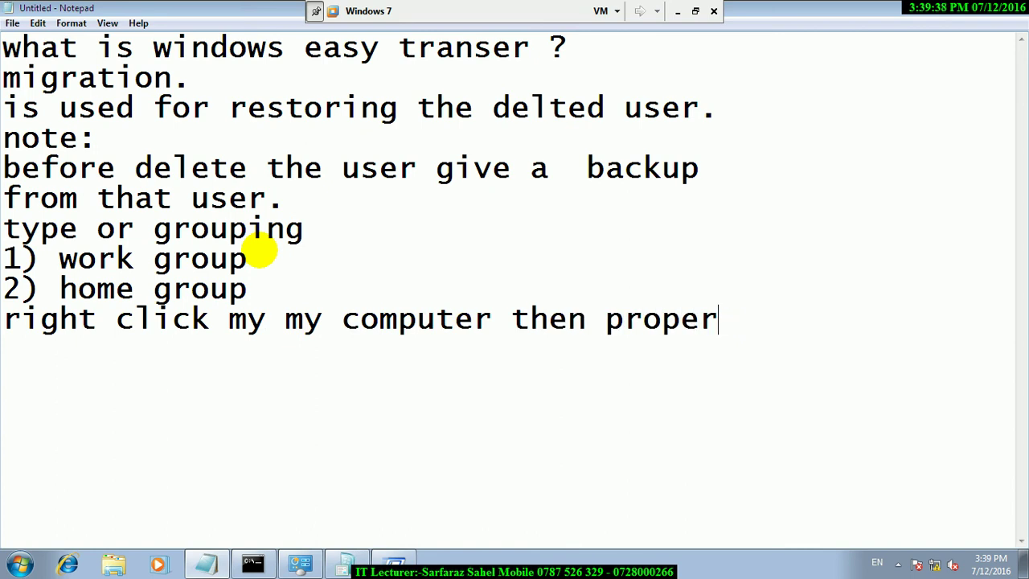
pyautogui.write('ties')
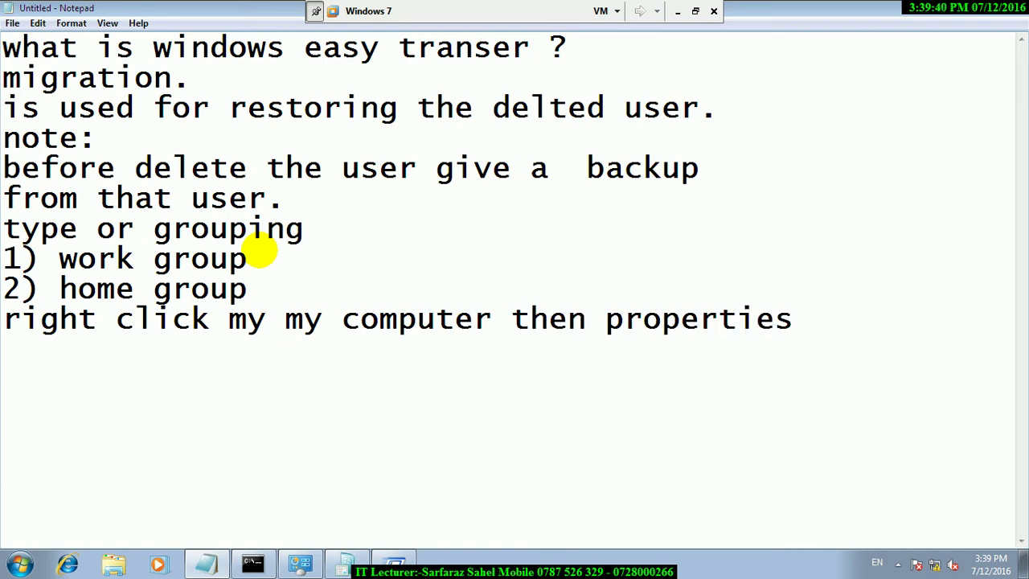
pyautogui.write(' / workg')
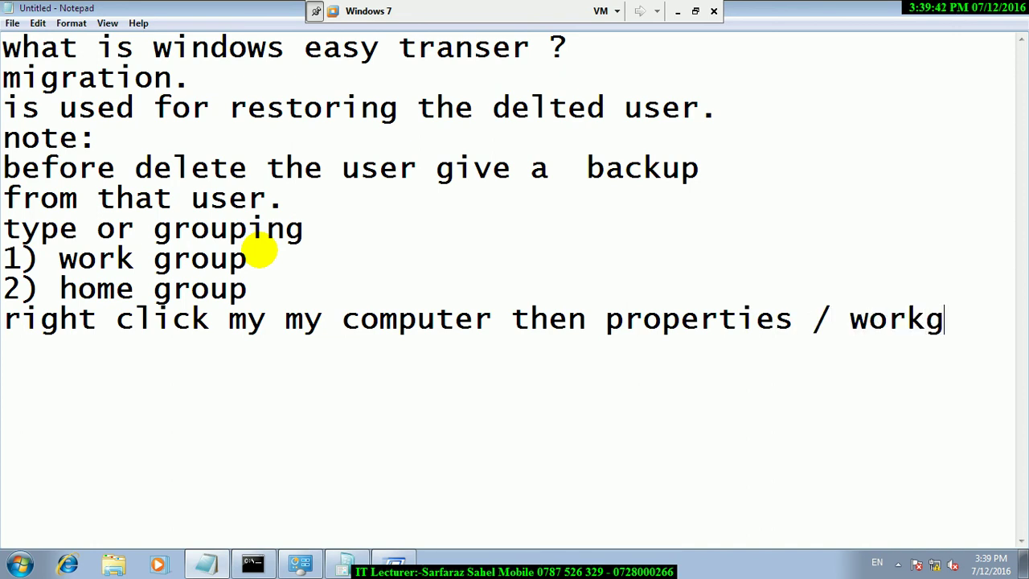
pyautogui.write('roup.')
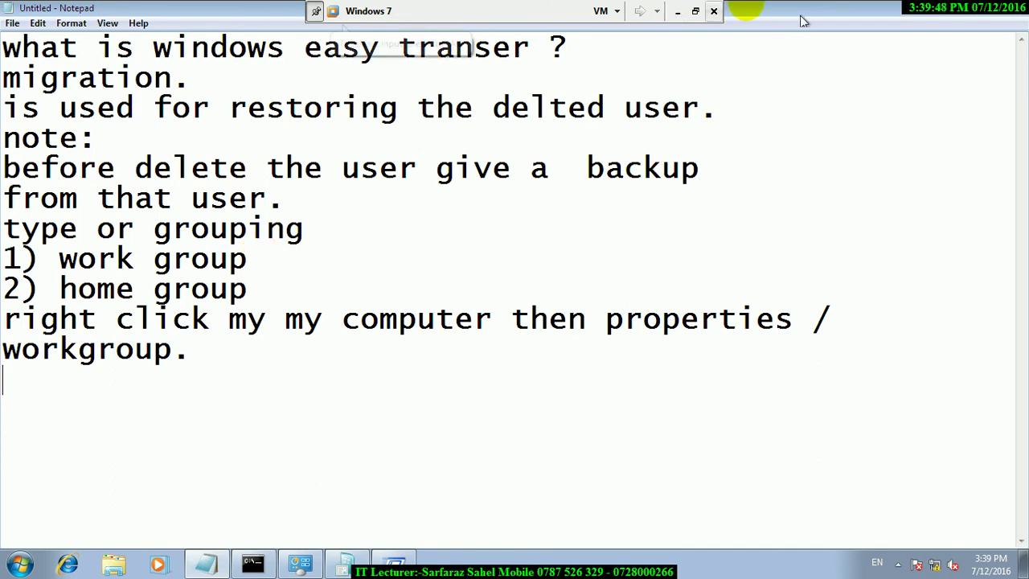
pyautogui.click(971, 18)
pyautogui.press('super+d')
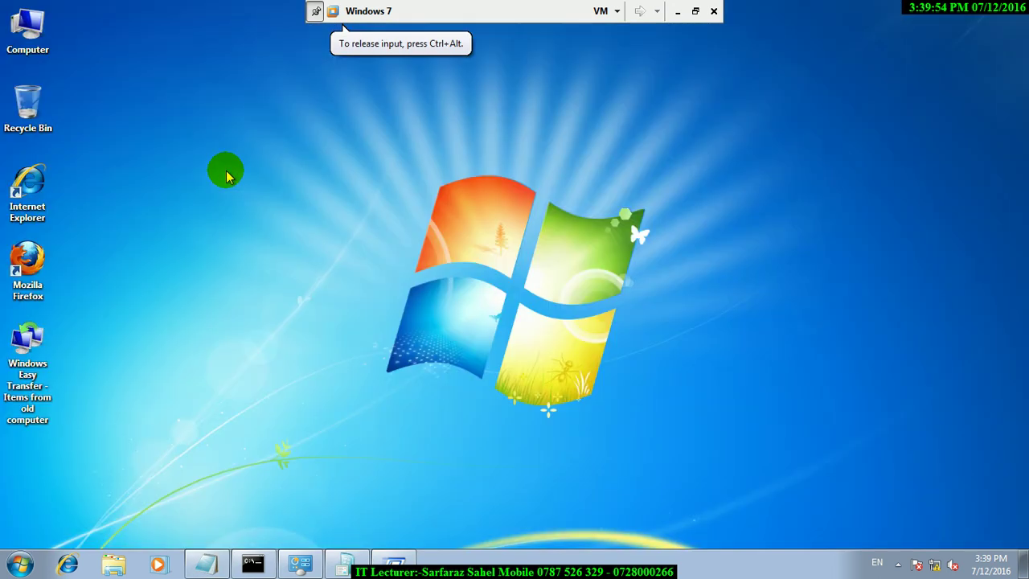
pyautogui.click(19, 44)
pyautogui.rightClick(9, 44)
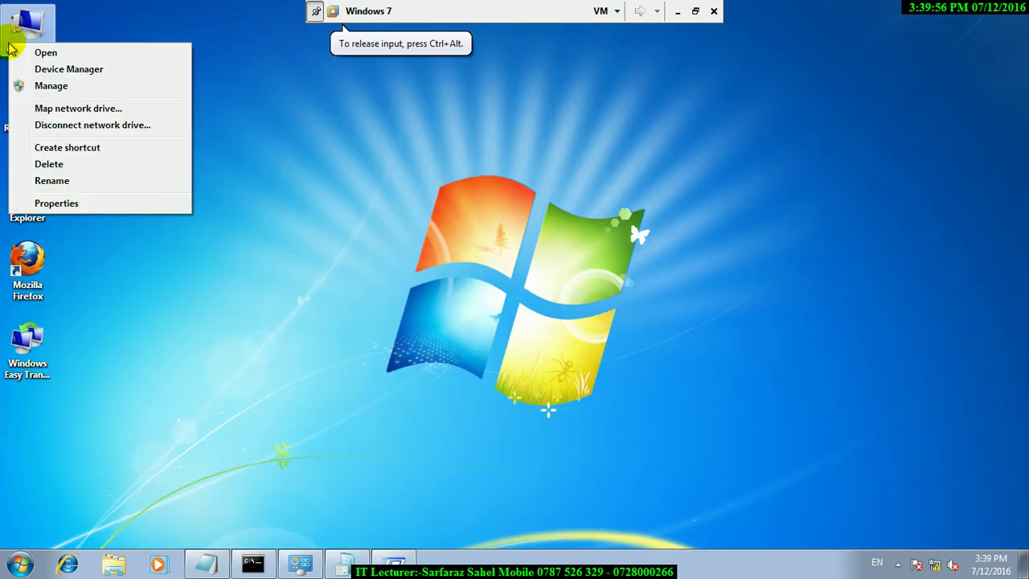
pyautogui.click(85, 206)
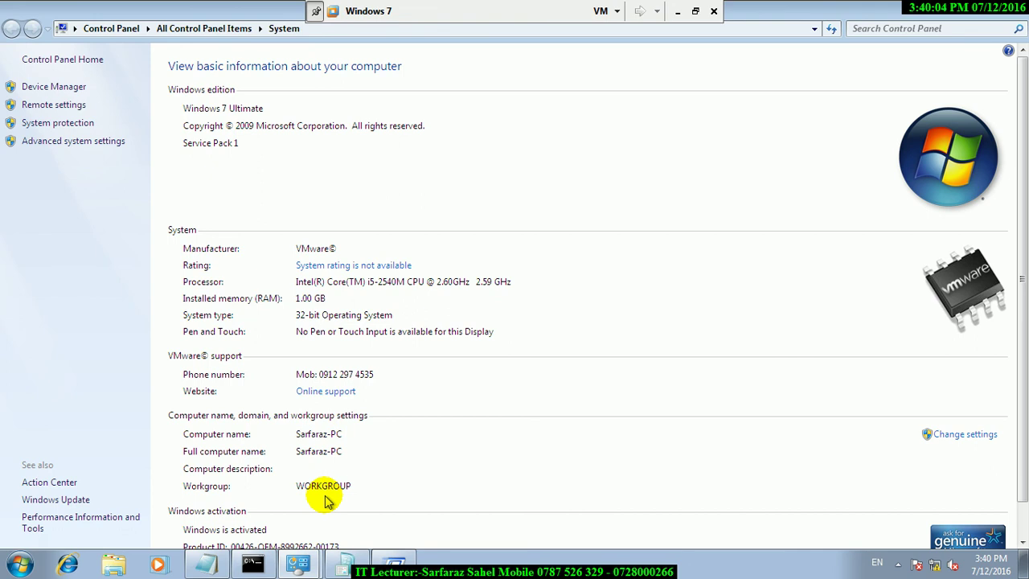
pyautogui.click(227, 553)
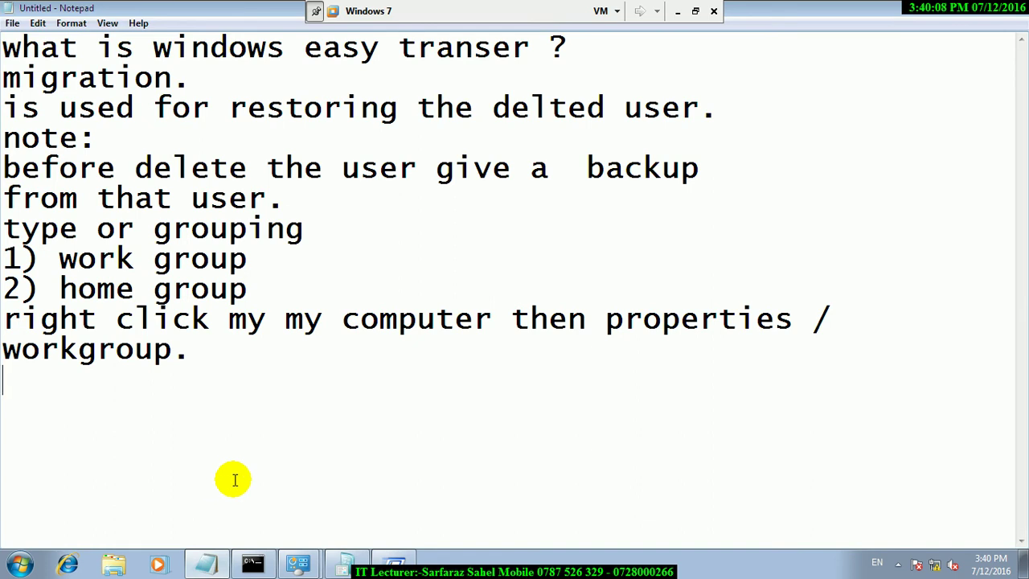
# Insert 'in workgroup each computer its own administrator' on a new line below '1) work group'.
pyautogui.click(248, 260)
pyautogui.press('Return')
pyautogui.write('by')
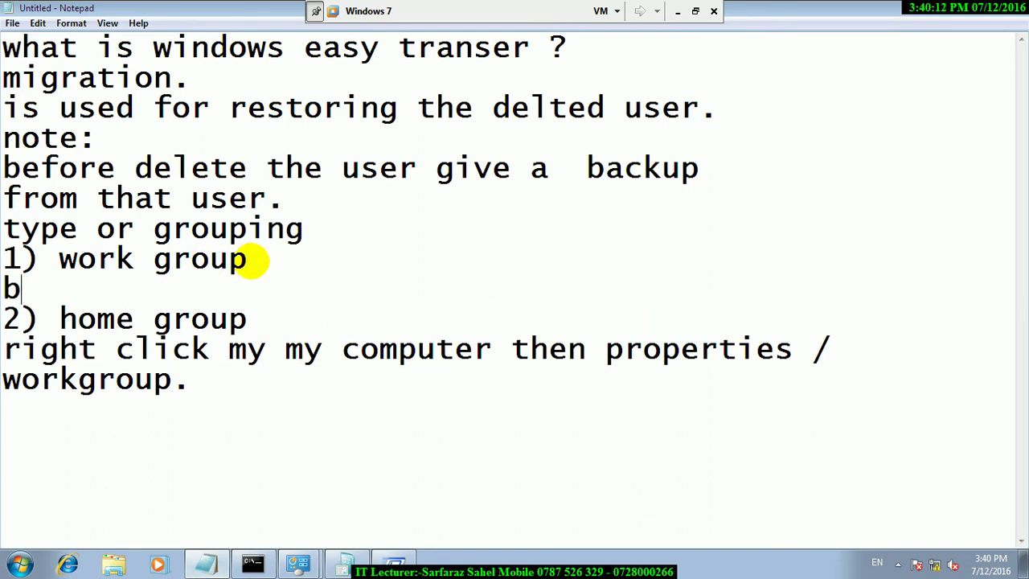
pyautogui.press('BackSpace')
pyautogui.press('BackSpace')
pyautogui.press('BackSpace')
pyautogui.write('in workgeoup')
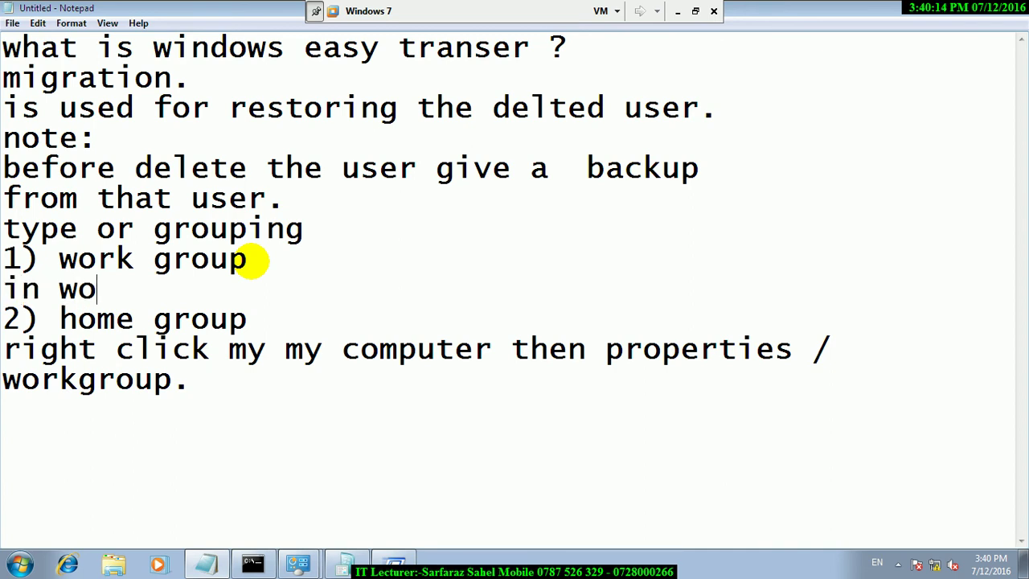
pyautogui.press('BackSpace')
pyautogui.press('BackSpace')
pyautogui.press('BackSpace')
pyautogui.press('BackSpace')
pyautogui.write('ro')
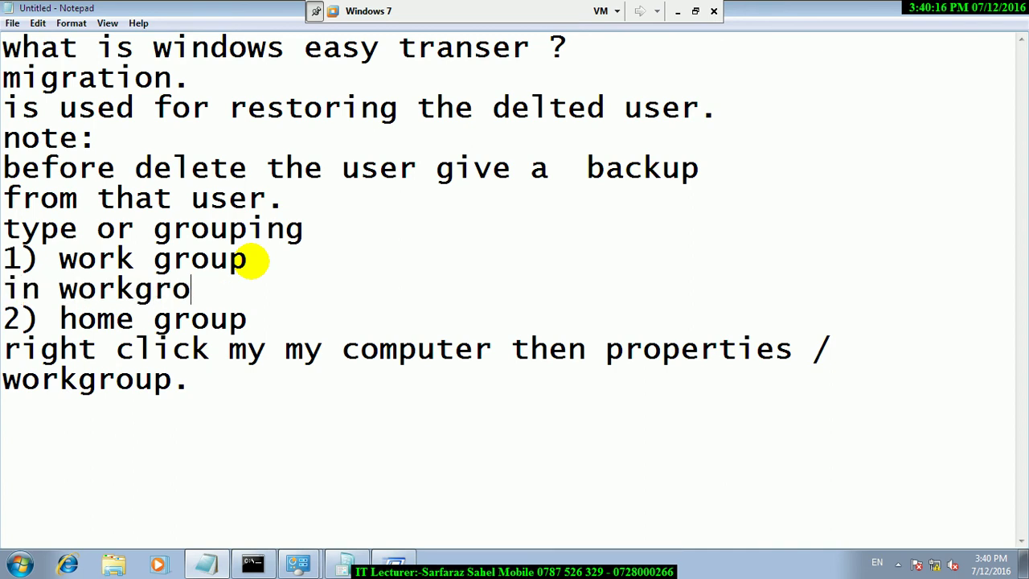
pyautogui.write('up each computer')
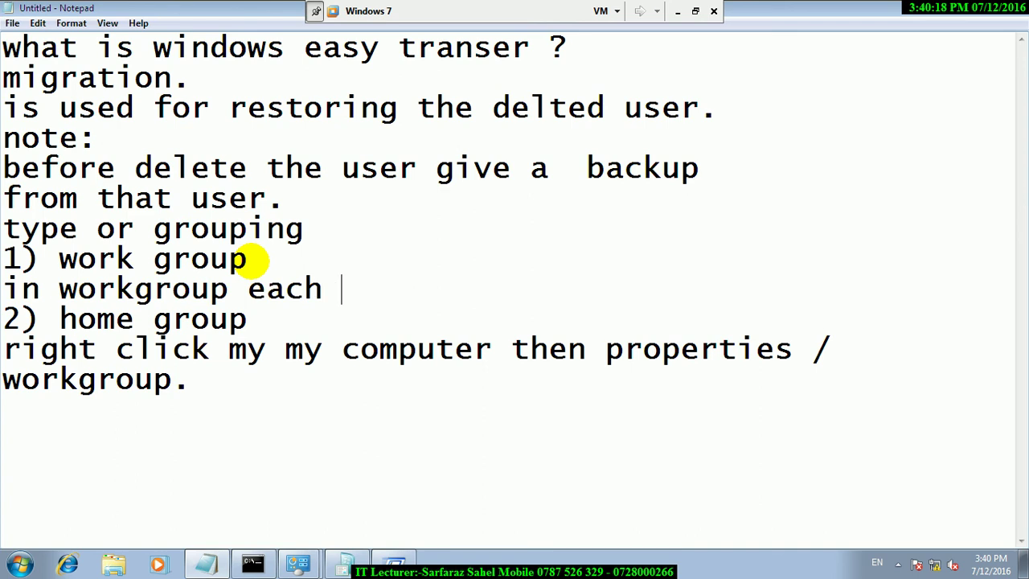
pyautogui.press('BackSpace')
pyautogui.press('BackSpace')
pyautogui.write('y')
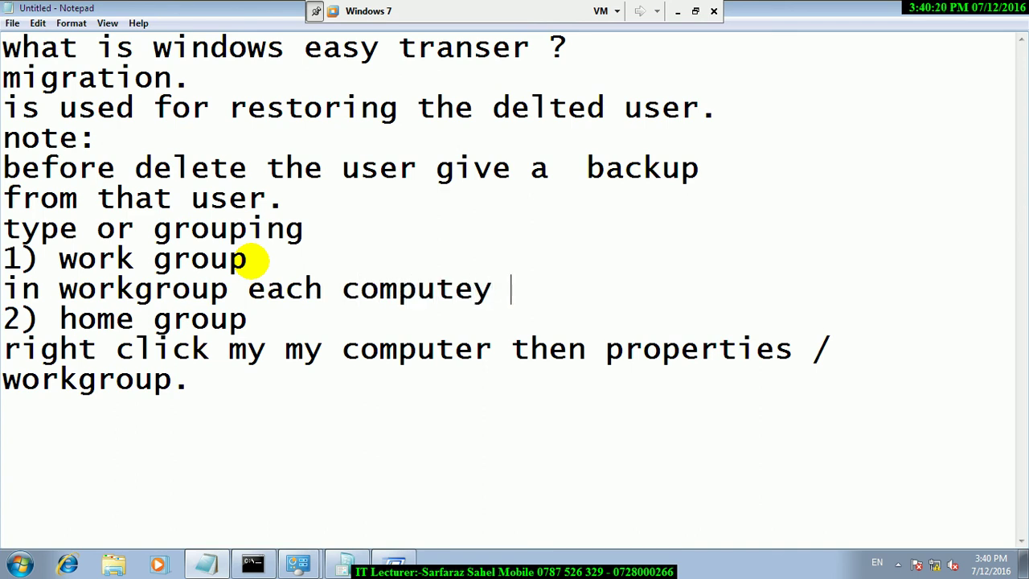
pyautogui.press('BackSpace')
pyautogui.write('r its is')
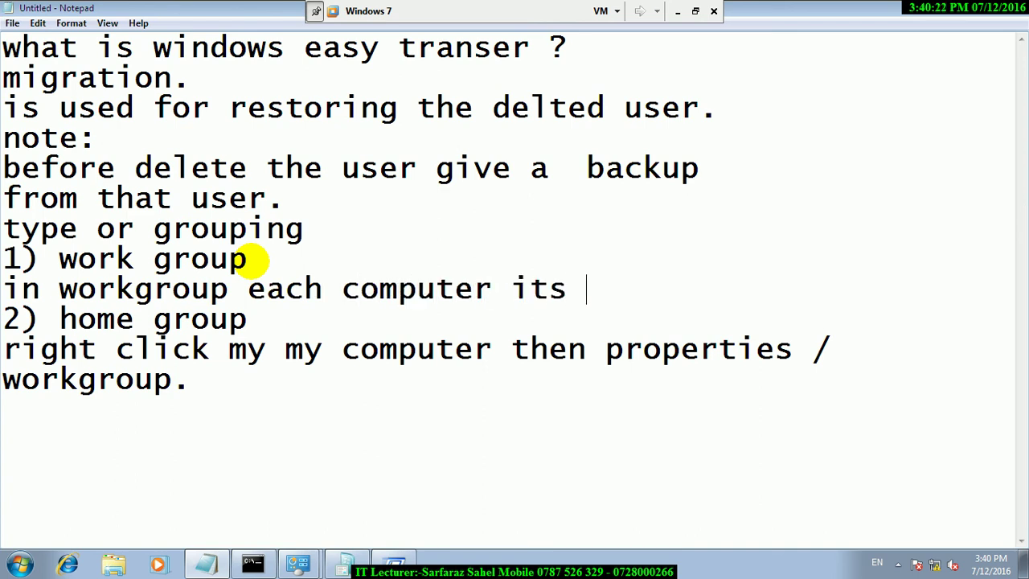
pyautogui.press('BackSpace')
pyautogui.press('BackSpace')
pyautogui.press('BackSpace')
pyautogui.write('co')
pyautogui.press('BackSpace')
pyautogui.press('BackSpace')
pyautogui.write('administra')
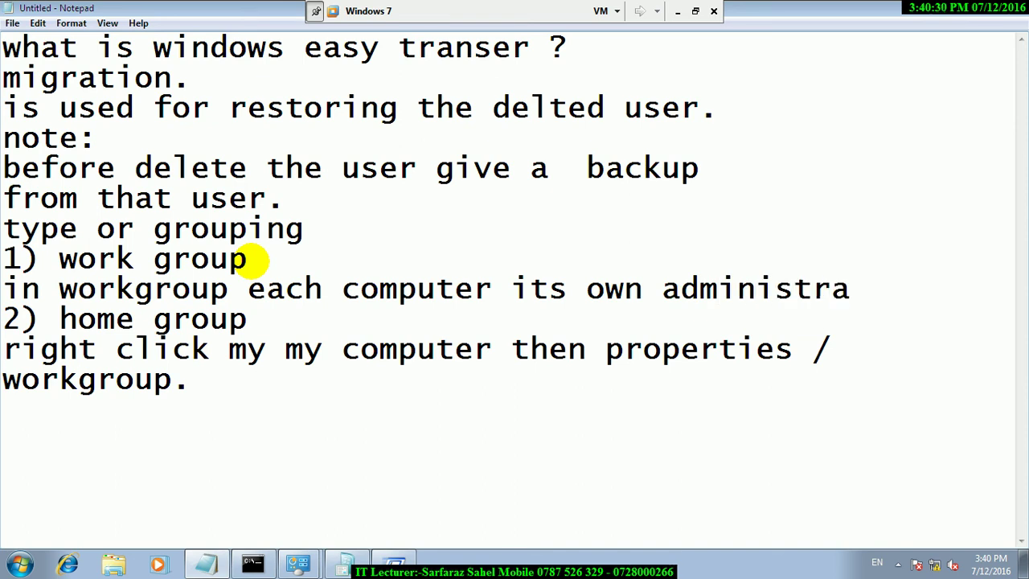
pyautogui.write('tor')
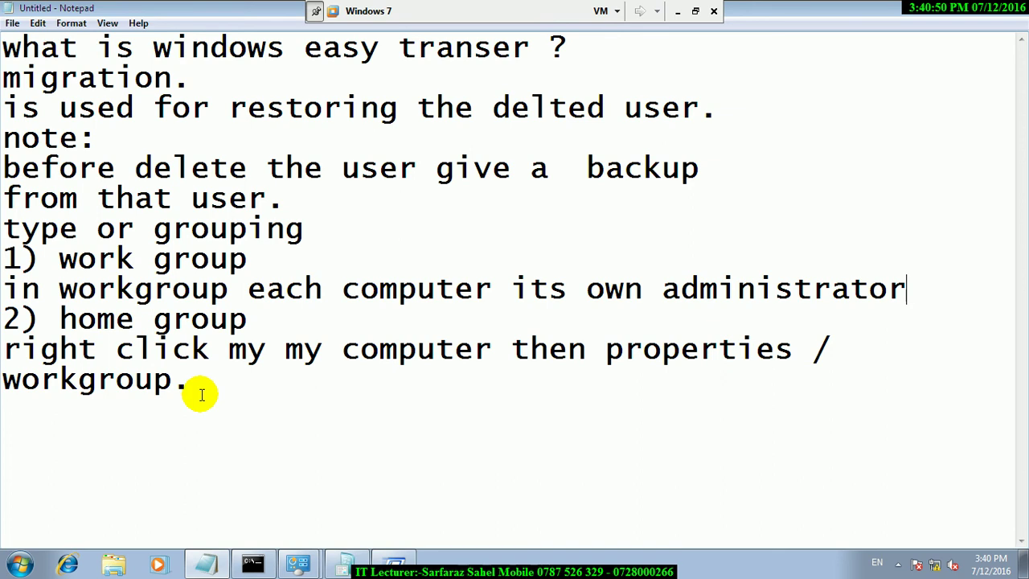
pyautogui.click(201, 395)
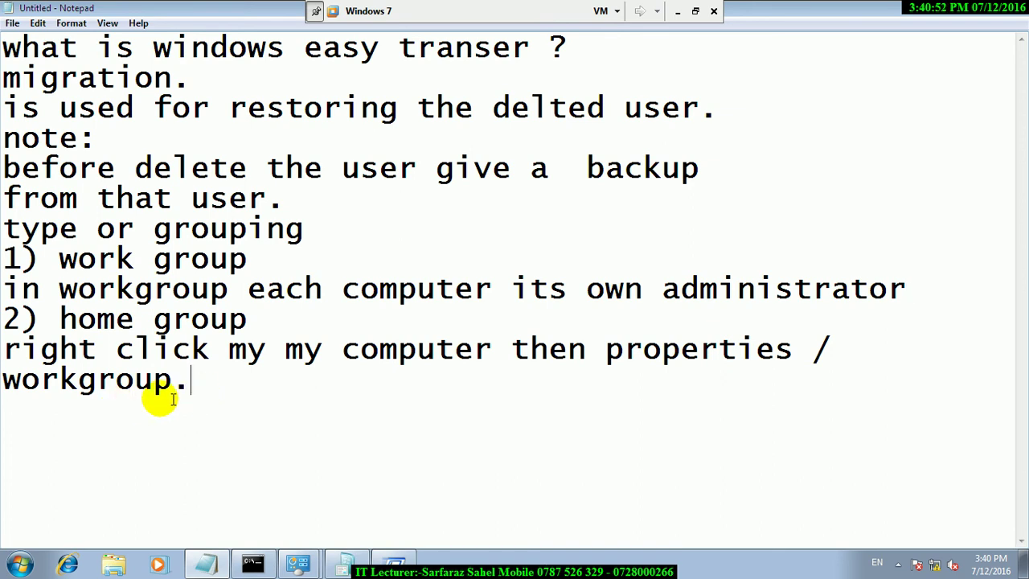
# Below '2) home group', add 'the computers are connected to a network'.
pyautogui.click(261, 328)
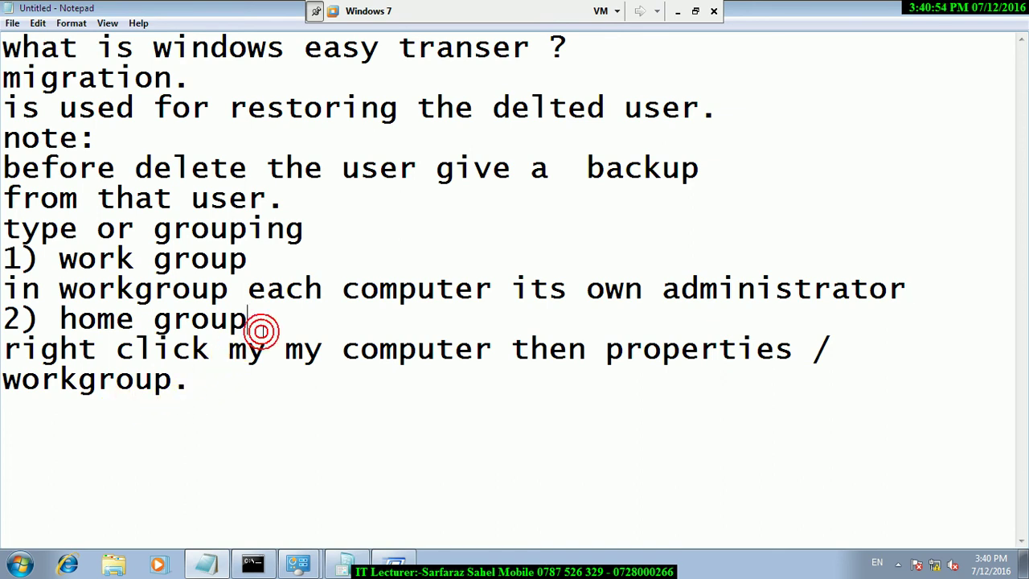
pyautogui.press('Return')
pyautogui.write('the ')
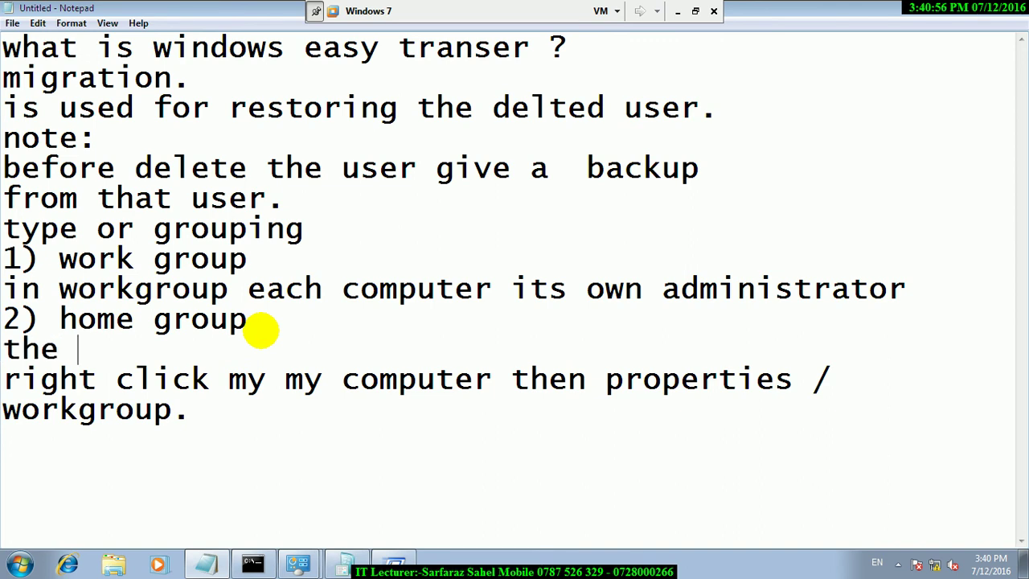
pyautogui.write('computersa')
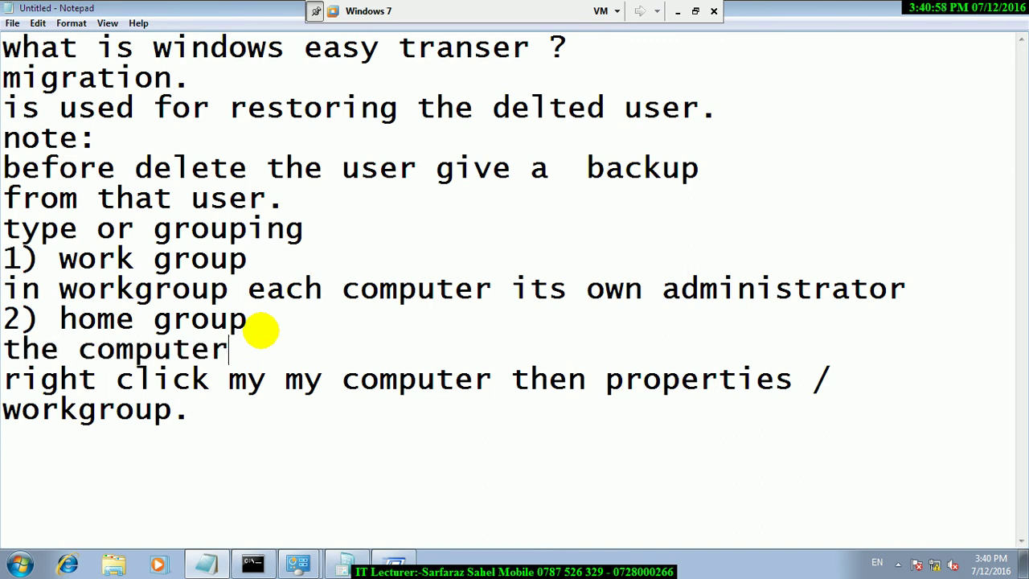
pyautogui.press('BackSpace')
pyautogui.press('BackSpace')
pyautogui.write('ar')
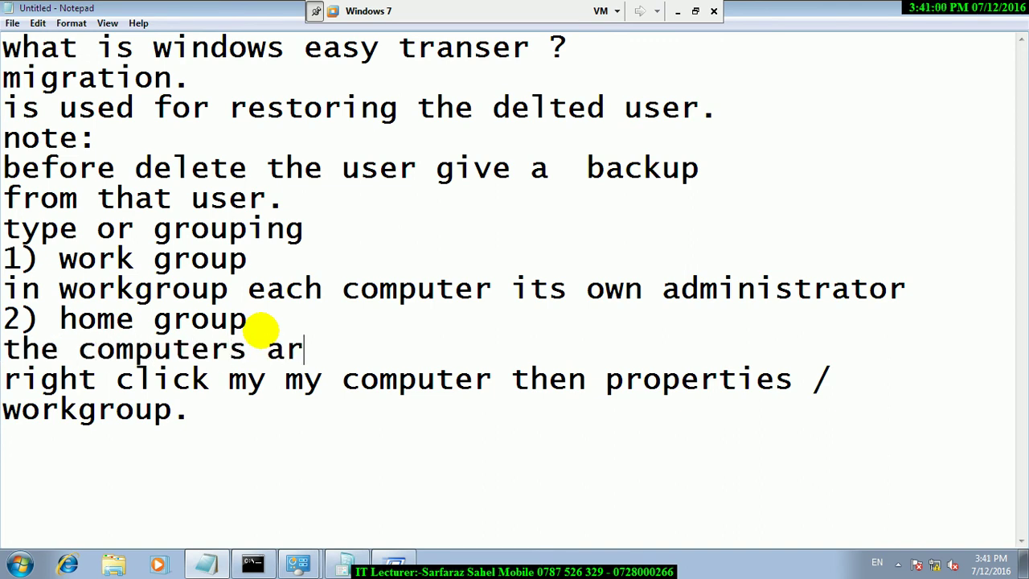
pyautogui.write('e connne')
pyautogui.press('BackSpace')
pyautogui.press('BackSpace')
pyautogui.press('BackSpace')
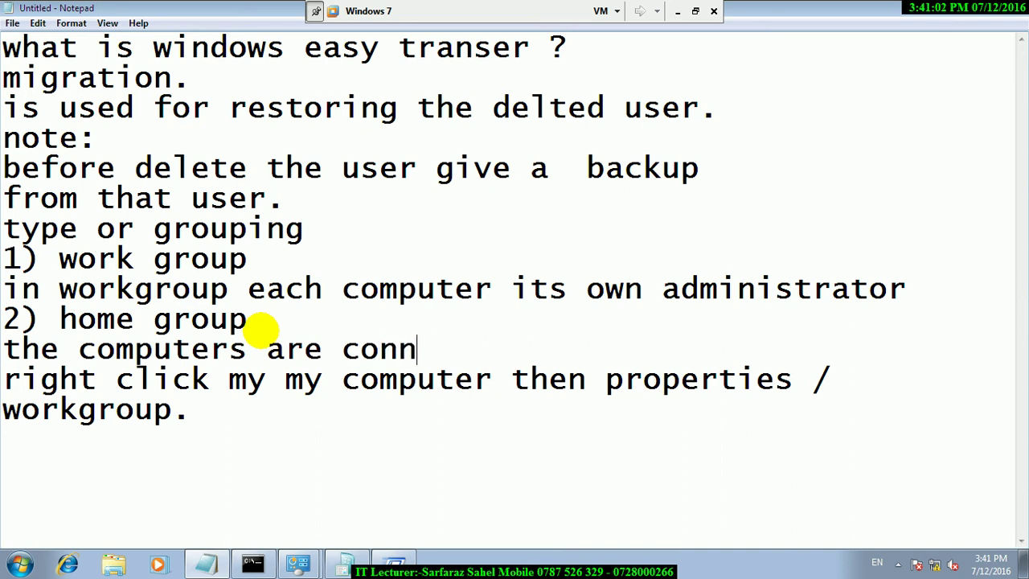
pyautogui.write('nect')
pyautogui.press('BackSpace')
pyautogui.write('co')
pyautogui.press('BackSpace')
pyautogui.write('ted to w a')
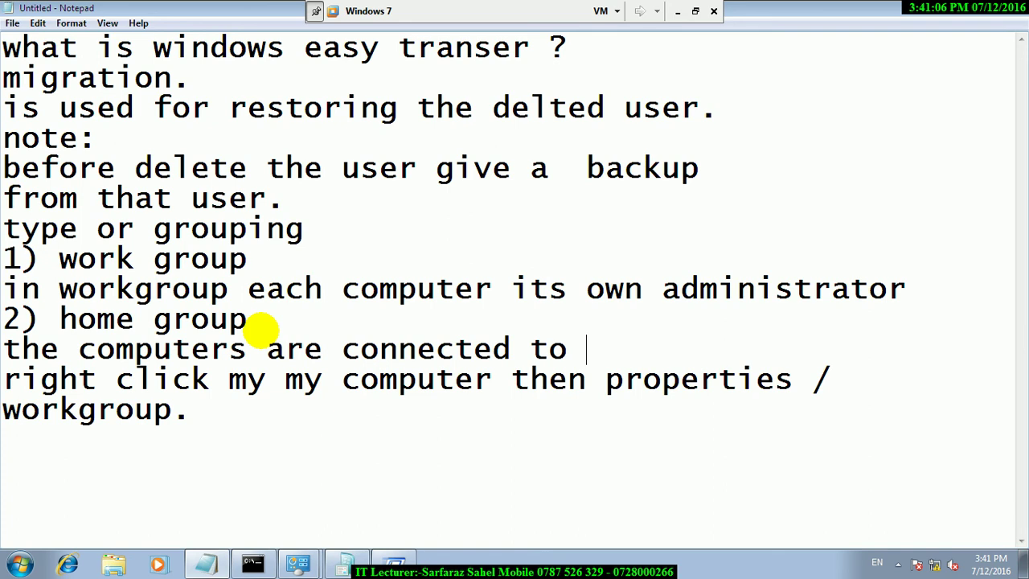
pyautogui.press('BackSpace')
pyautogui.press('BackSpace')
pyautogui.press('BackSpace')
pyautogui.write('a noe')
pyautogui.press('BackSpace')
pyautogui.press('BackSpace')
pyautogui.write('etwor')
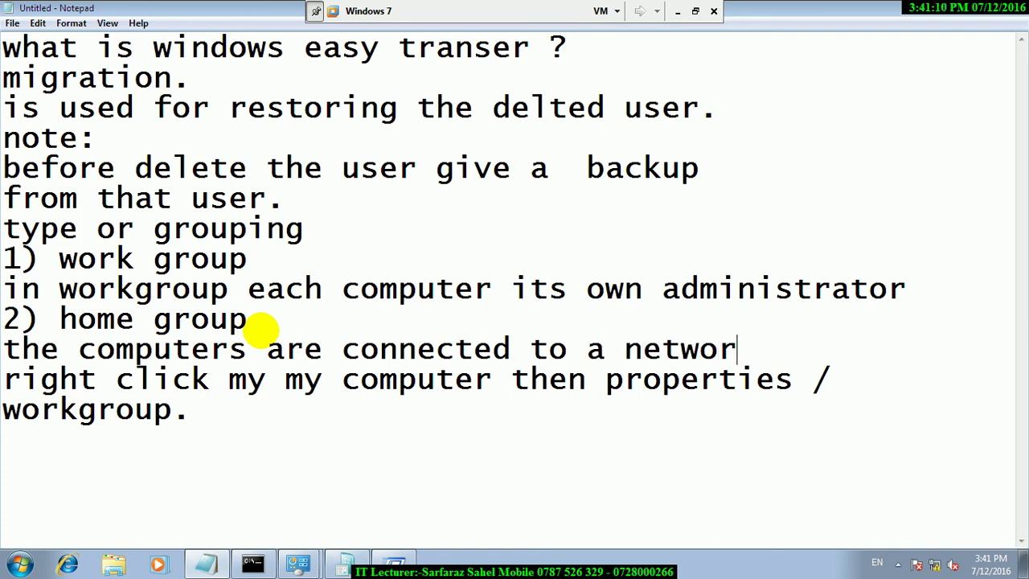
# Add a following line saying the server controls the other computers.
pyautogui.press('Return')
pyautogui.write('an')
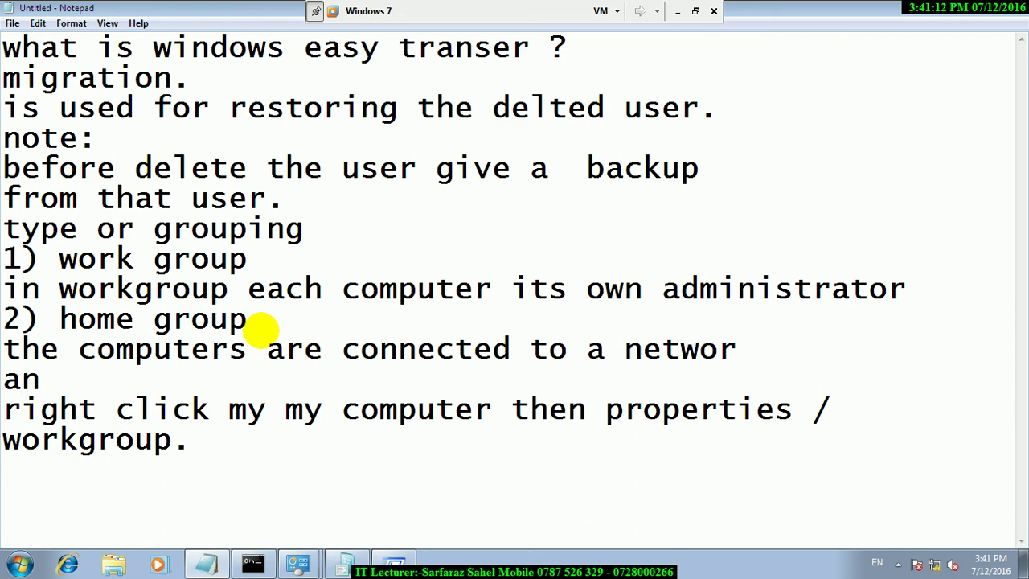
pyautogui.write('d the server of')
pyautogui.write(' t')
pyautogui.press('BackSpace')
pyautogui.press('BackSpace')
pyautogui.write('congr')
pyautogui.press('BackSpace')
pyautogui.press('BackSpace')
pyautogui.write('trola the')
pyautogui.press('BackSpace')
pyautogui.press('BackSpace')
pyautogui.press('BackSpace')
pyautogui.press('BackSpace')
pyautogui.press('BackSpace')
pyautogui.write('s the')
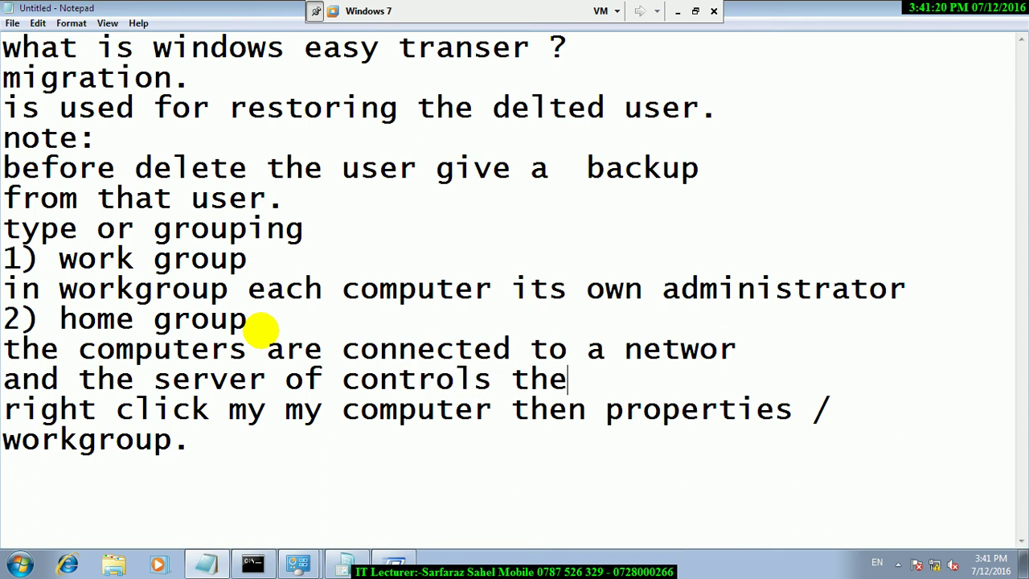
pyautogui.write(' another c')
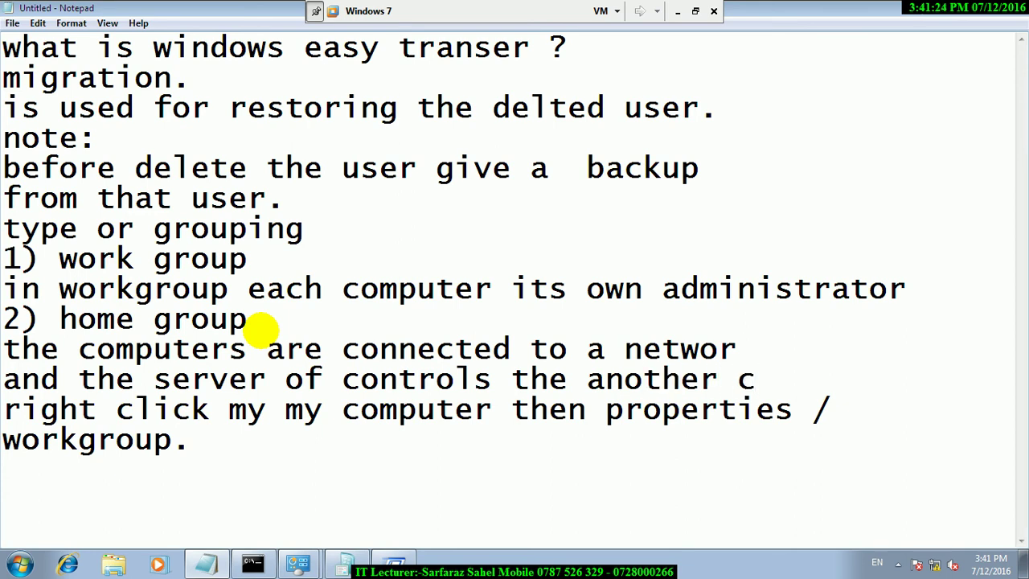
pyautogui.write('omputers.')
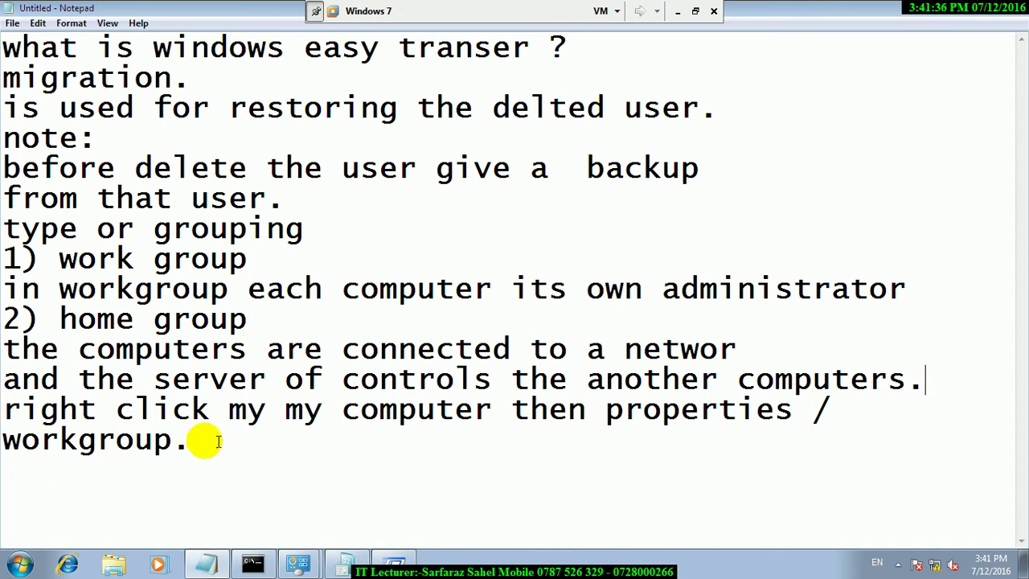
pyautogui.moveTo(265, 379); pyautogui.dragTo(147, 377)
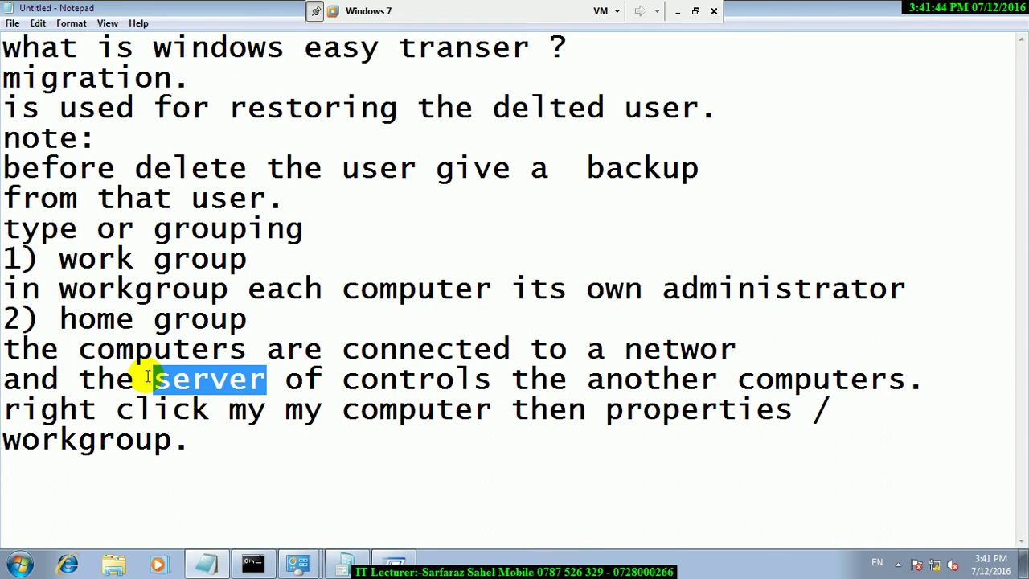
pyautogui.click(172, 460)
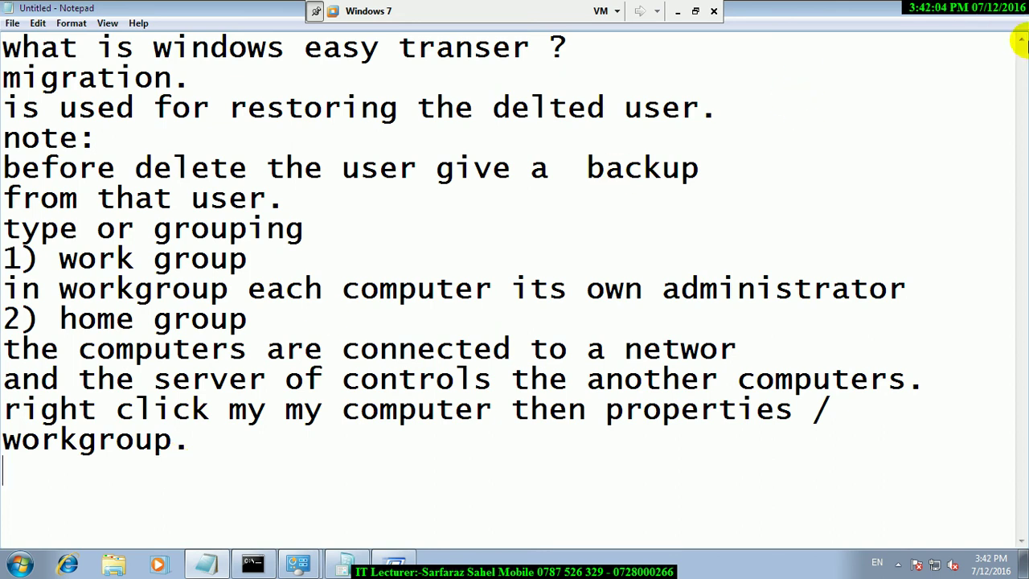
# Minimize the System window, open Control Panel, and show Getting Started maximized.
pyautogui.hotkey('alt', 'Tab')
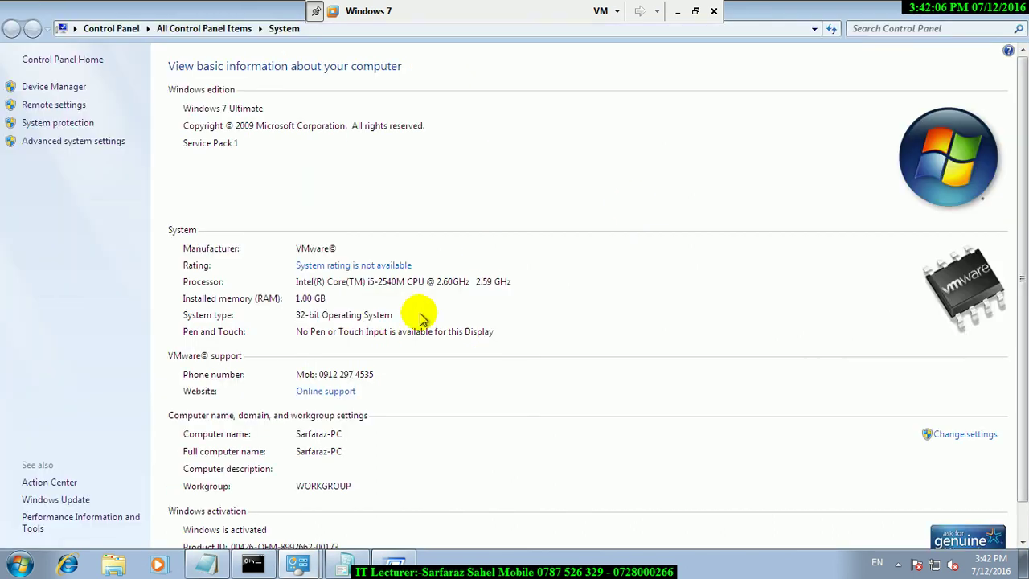
pyautogui.click(961, 8)
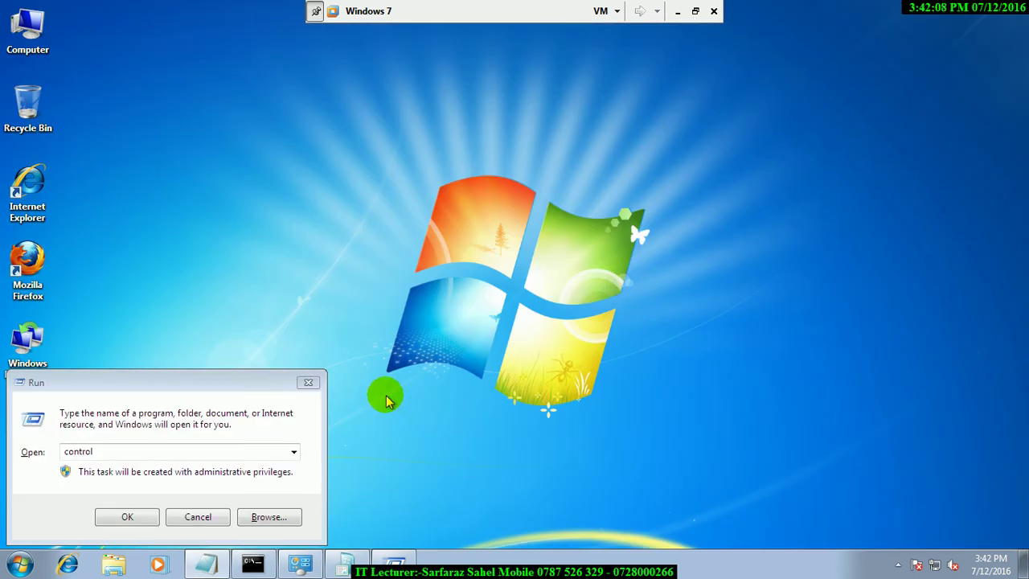
pyautogui.click(240, 378)
pyautogui.press('Escape')
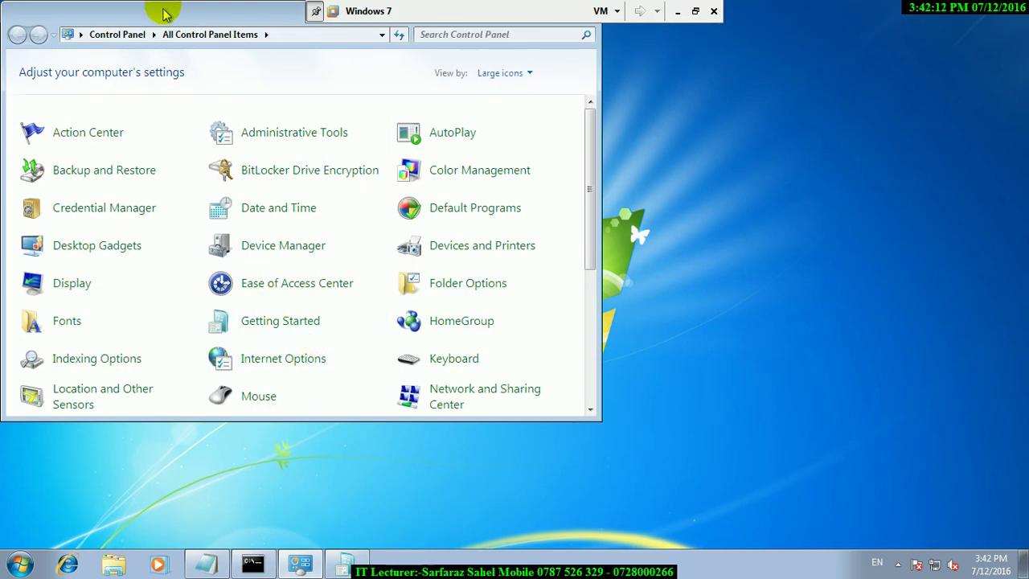
pyautogui.moveTo(163, 8); pyautogui.dragTo(316, 228)
pyautogui.click(710, 232)
pyautogui.click(230, 239)
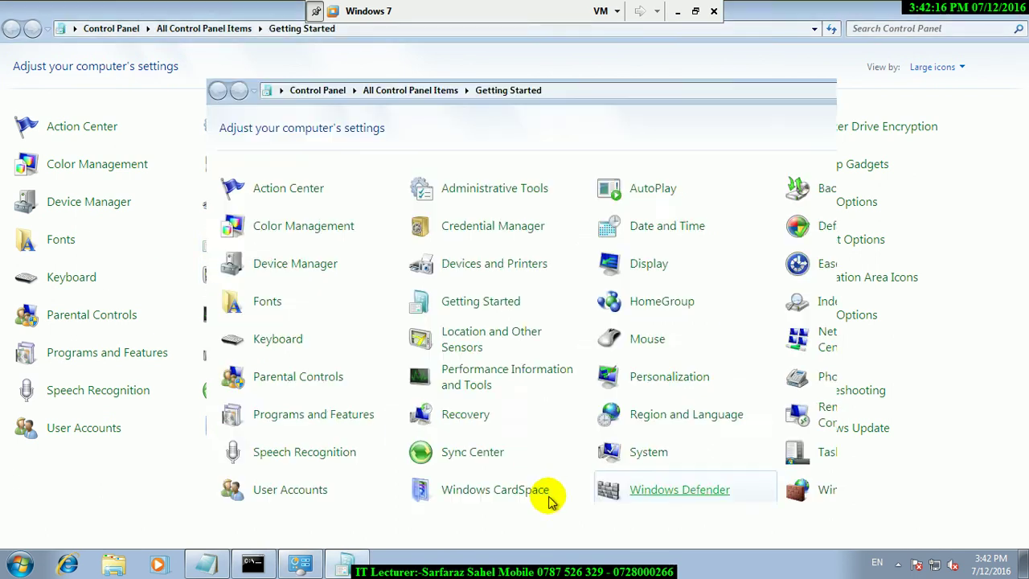
pyautogui.click(801, 69)
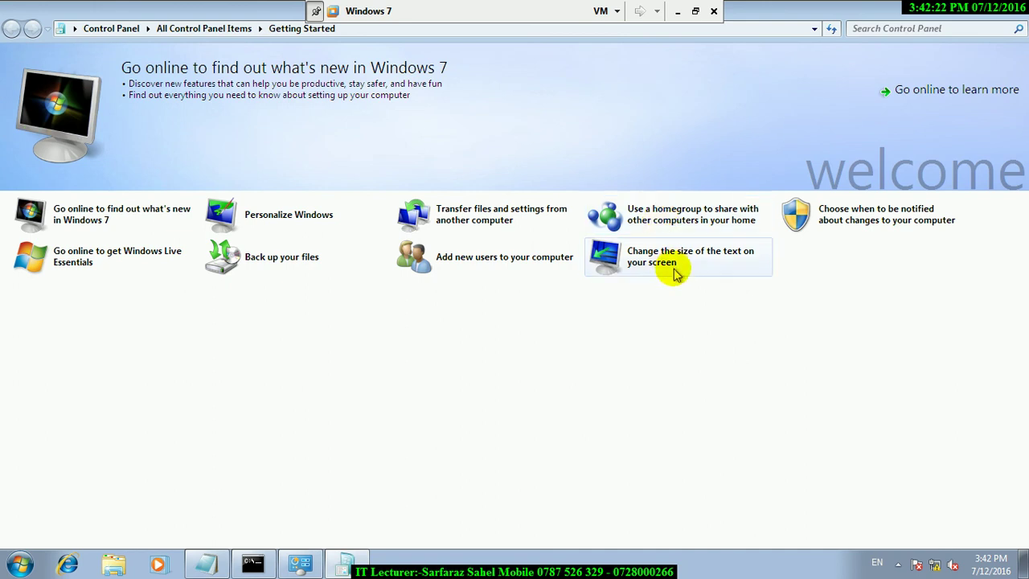
# Open the Display text-size page, then view Screen Resolution and Calibrate Color without changing either.
pyautogui.click(727, 257)
pyautogui.doubleClick(727, 256)
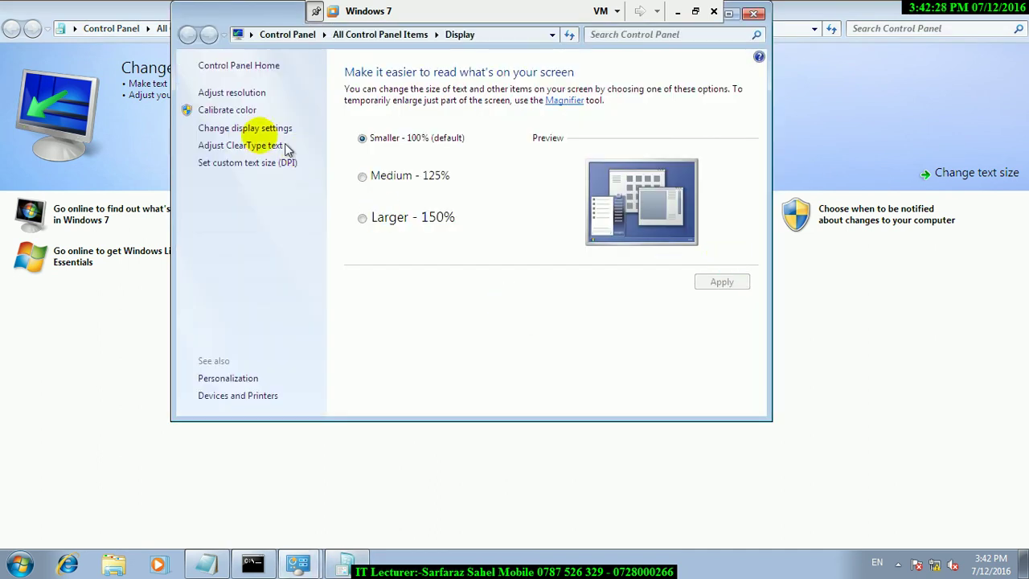
pyautogui.click(227, 95)
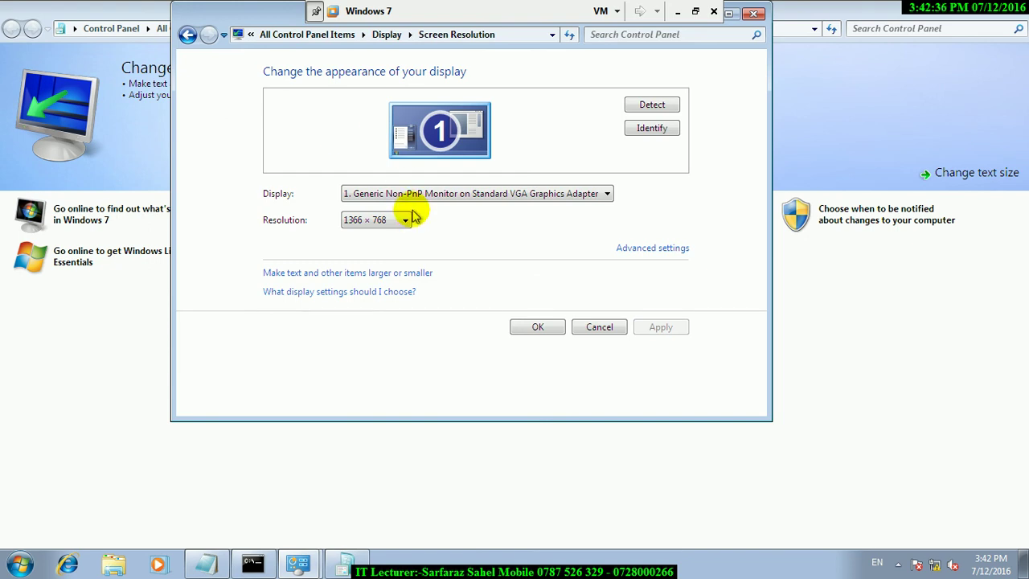
pyautogui.click(601, 325)
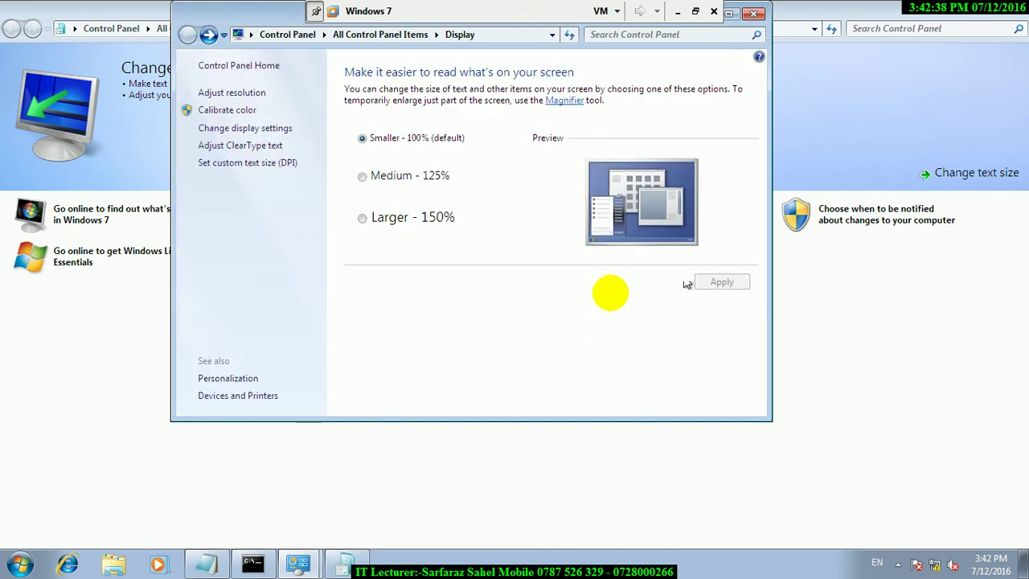
pyautogui.click(228, 112)
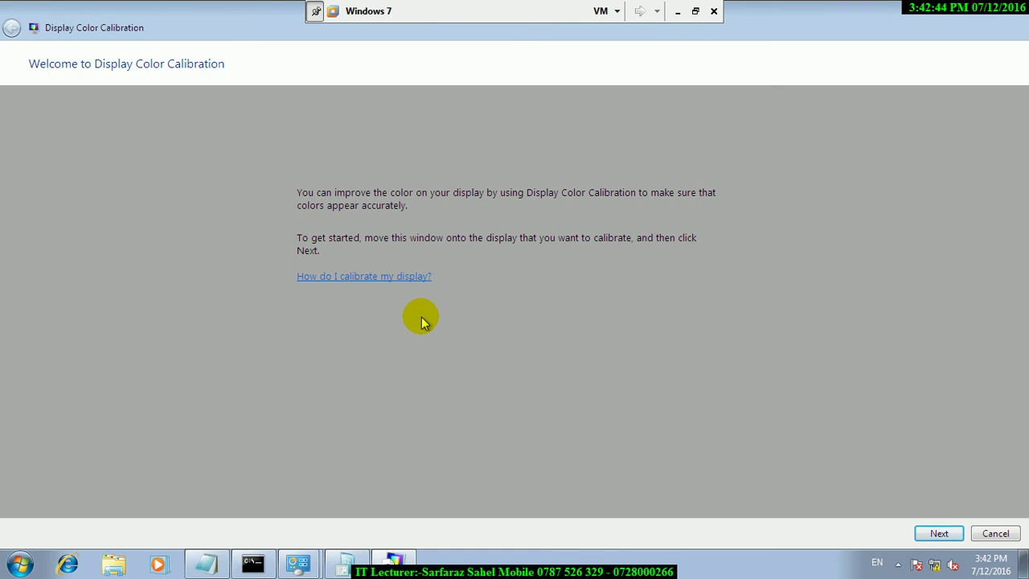
pyautogui.click(1018, 16)
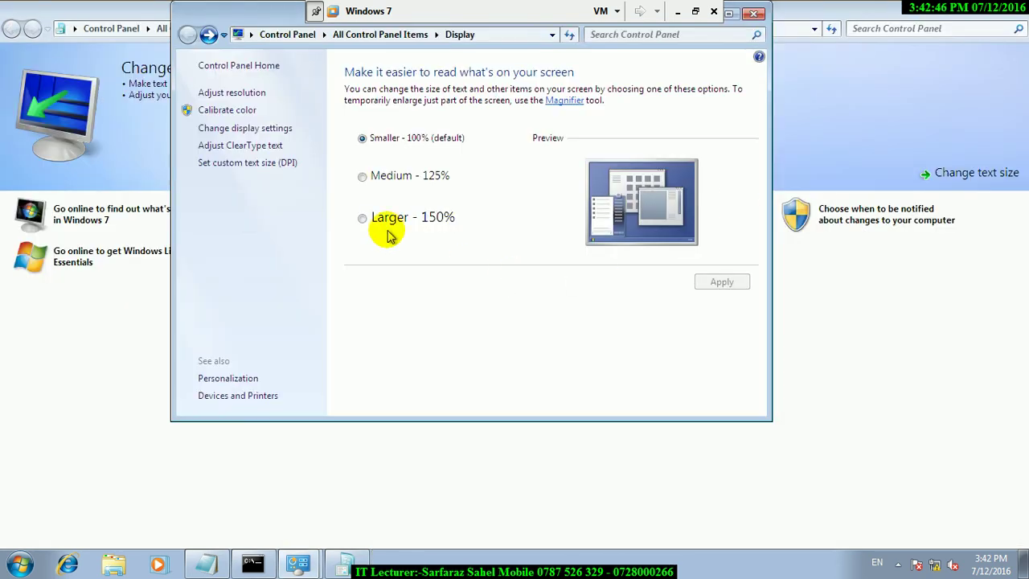
# Check the host's multiple-display resolution options, then close the VM's resolution settings unchanged.
pyautogui.click(237, 131)
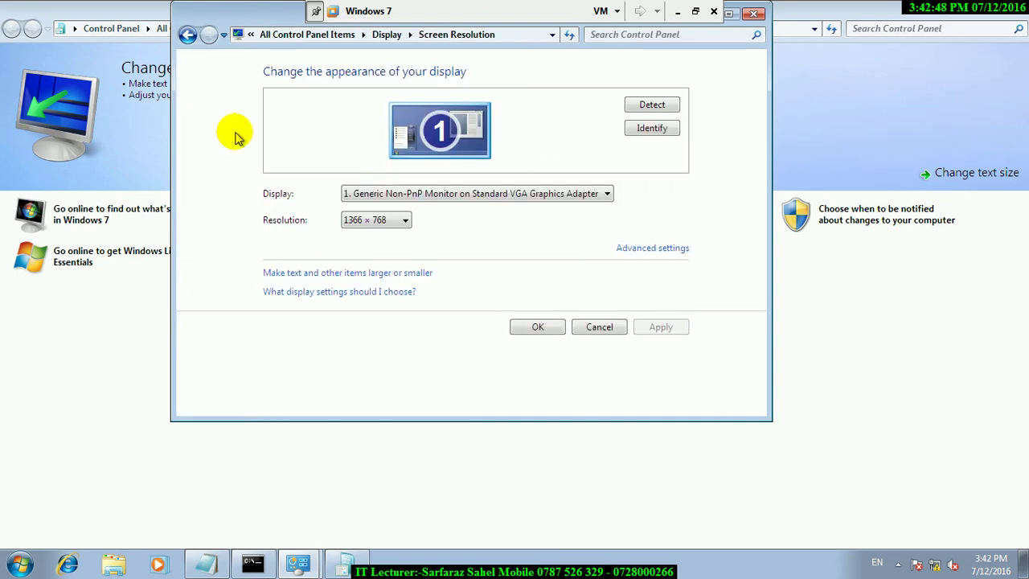
pyautogui.press('super')
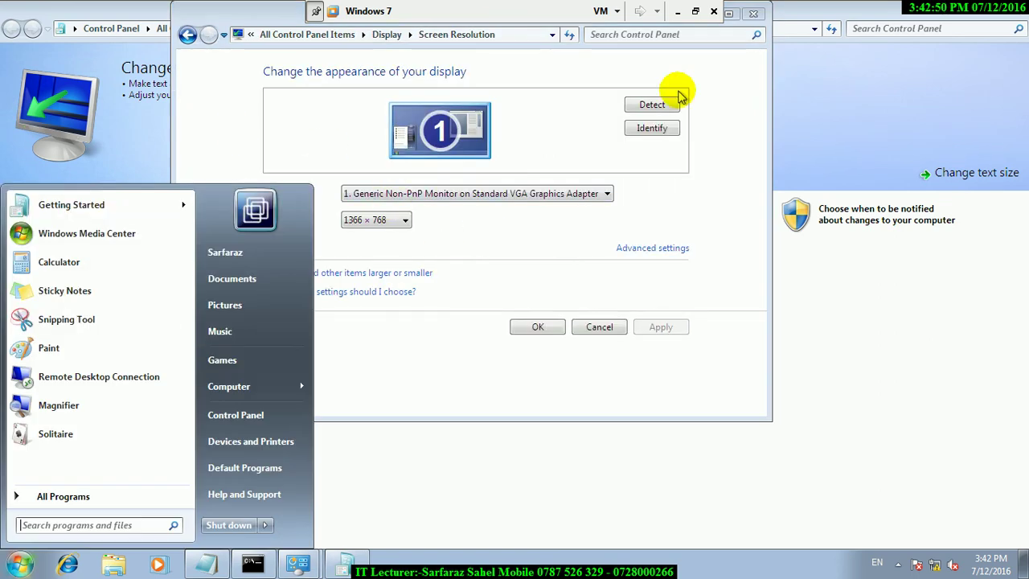
pyautogui.press('super')
pyautogui.click(675, 13)
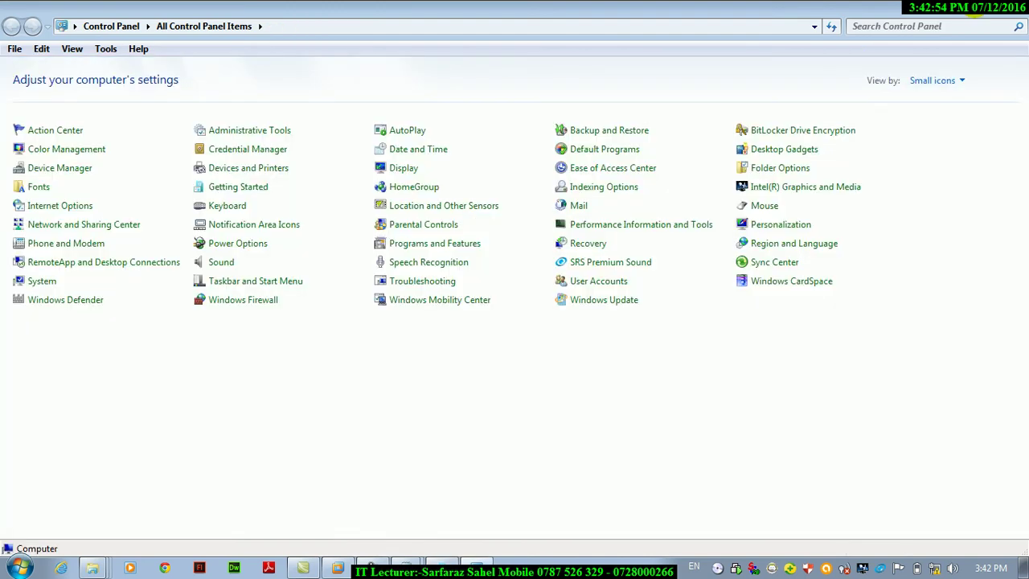
pyautogui.hotkey('alt', 'Tab')
pyautogui.hotkey('alt', 'Tab')
pyautogui.rightClick(514, 217)
pyautogui.click(604, 399)
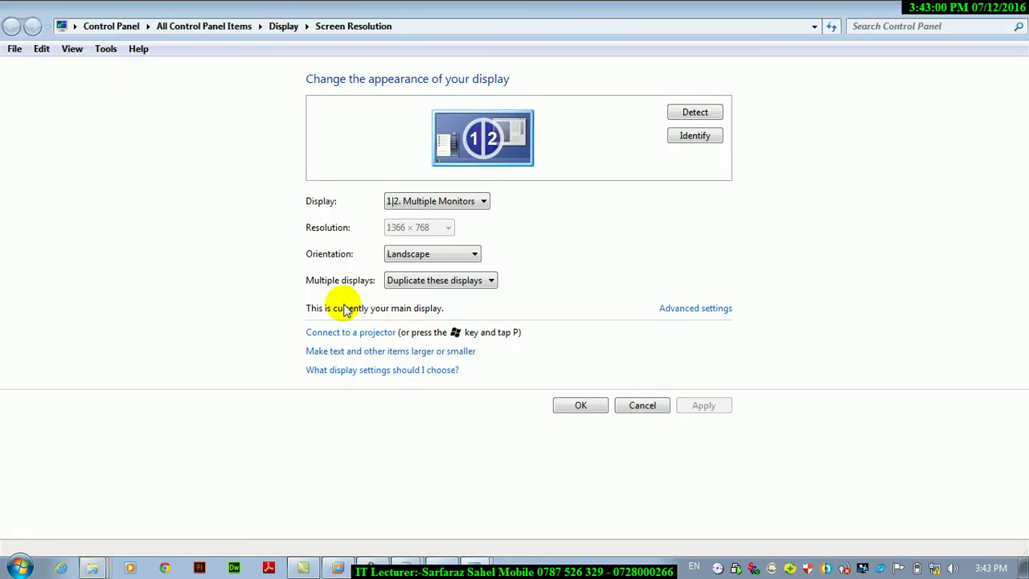
pyautogui.click(444, 281)
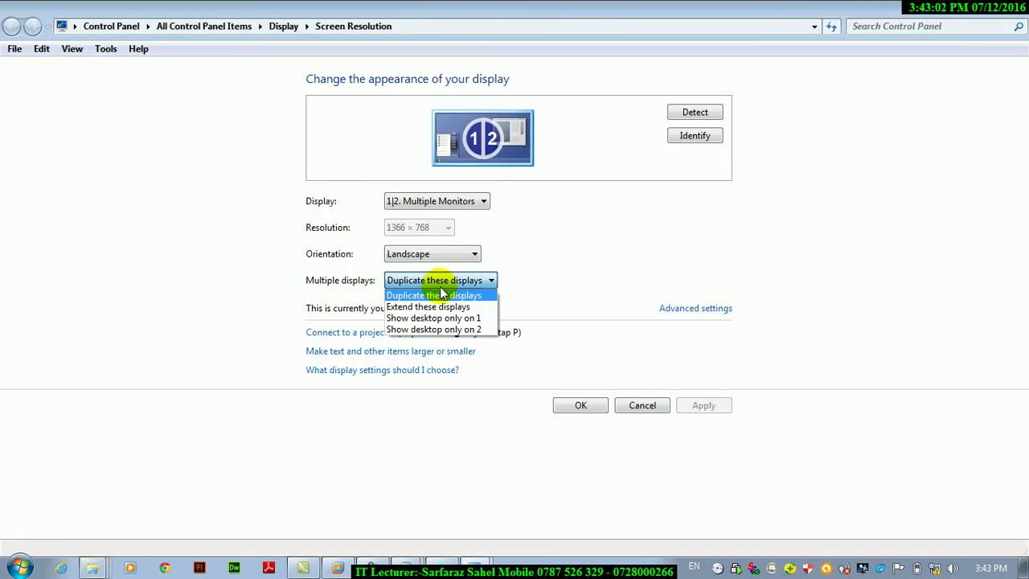
pyautogui.click(338, 568)
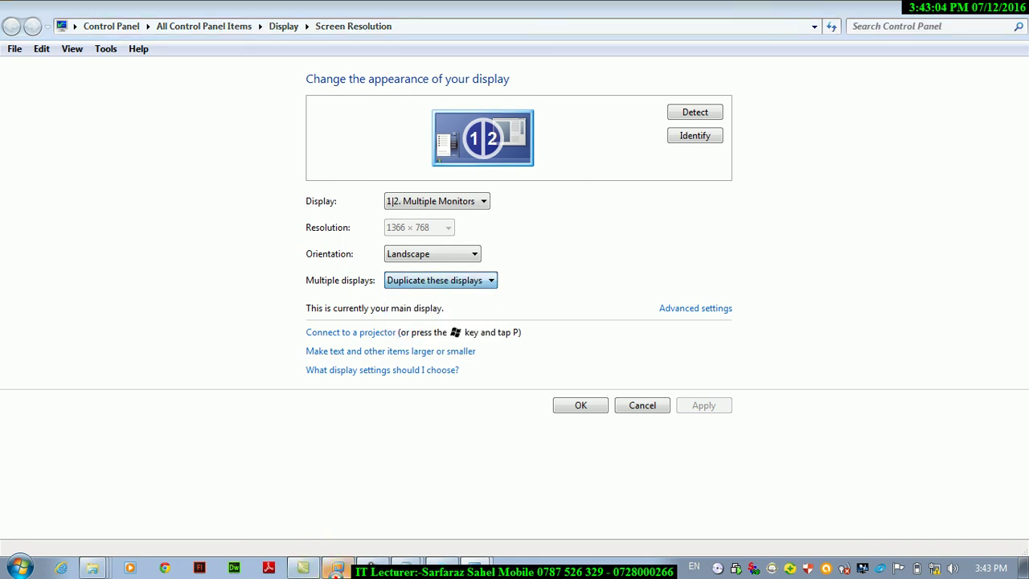
pyautogui.click(580, 325)
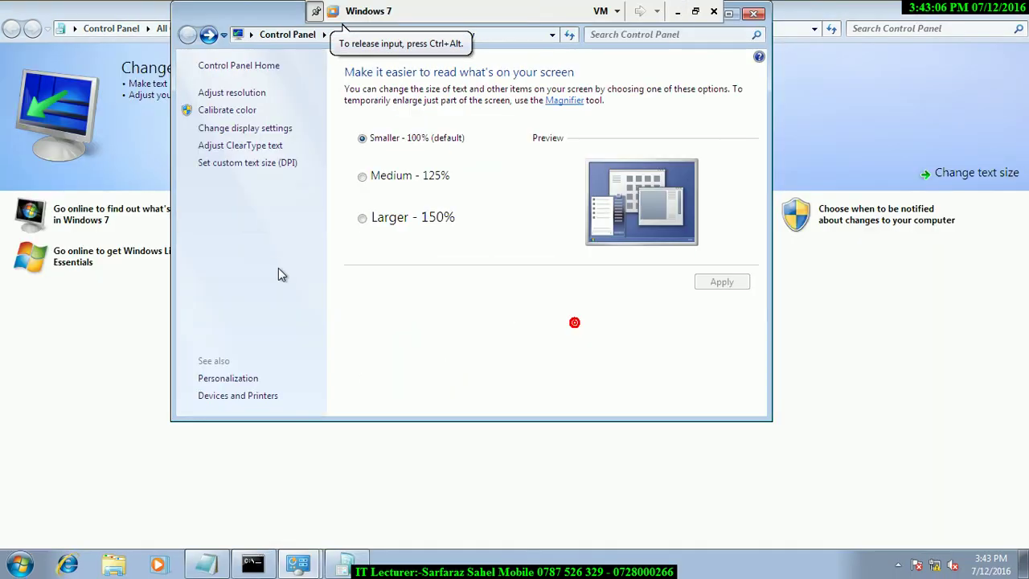
# Try the ClearType Text Tuner, then bring up the Custom DPI Setting dialog at 100%.
pyautogui.click(224, 145)
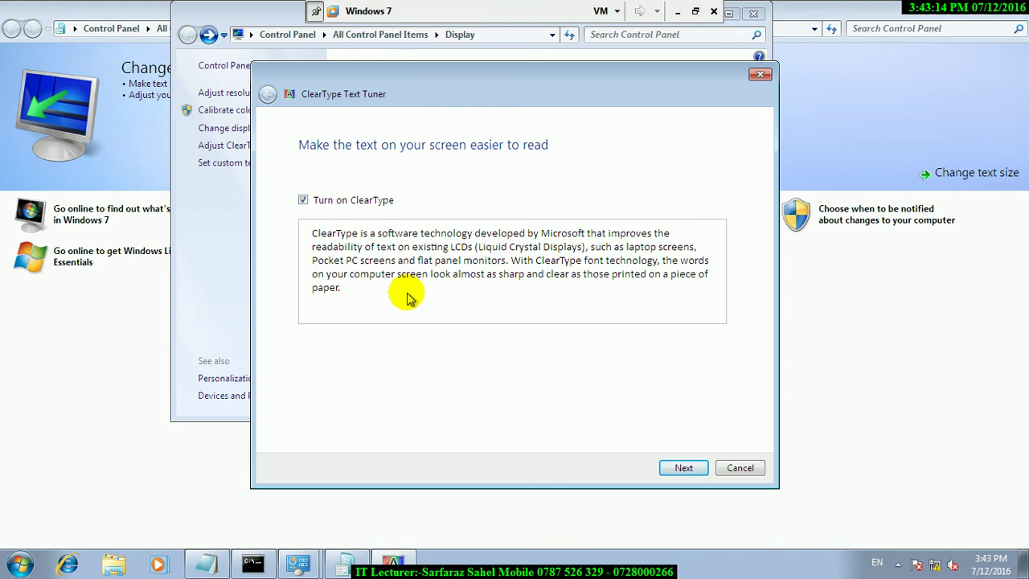
pyautogui.press('Escape')
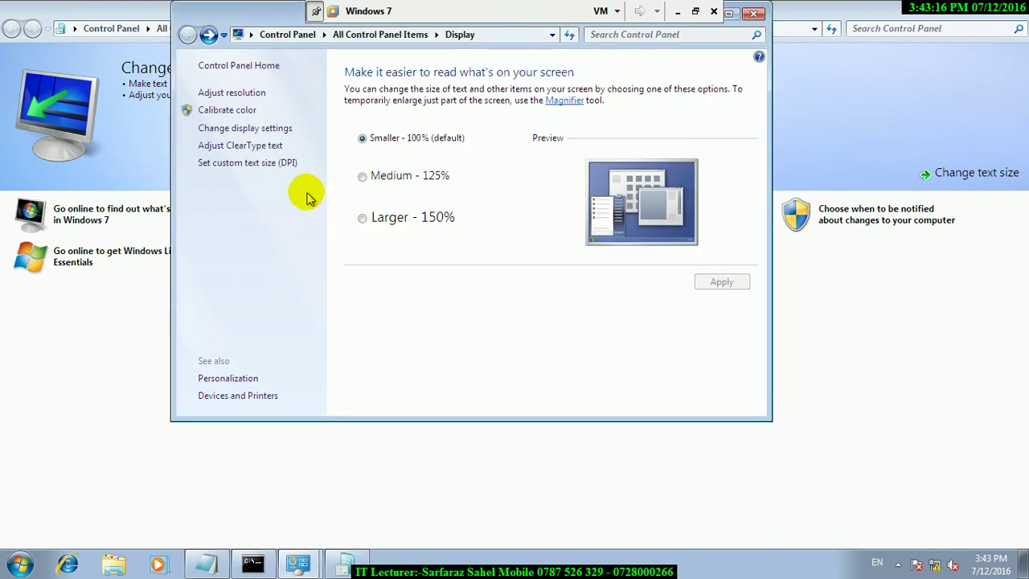
pyautogui.click(260, 164)
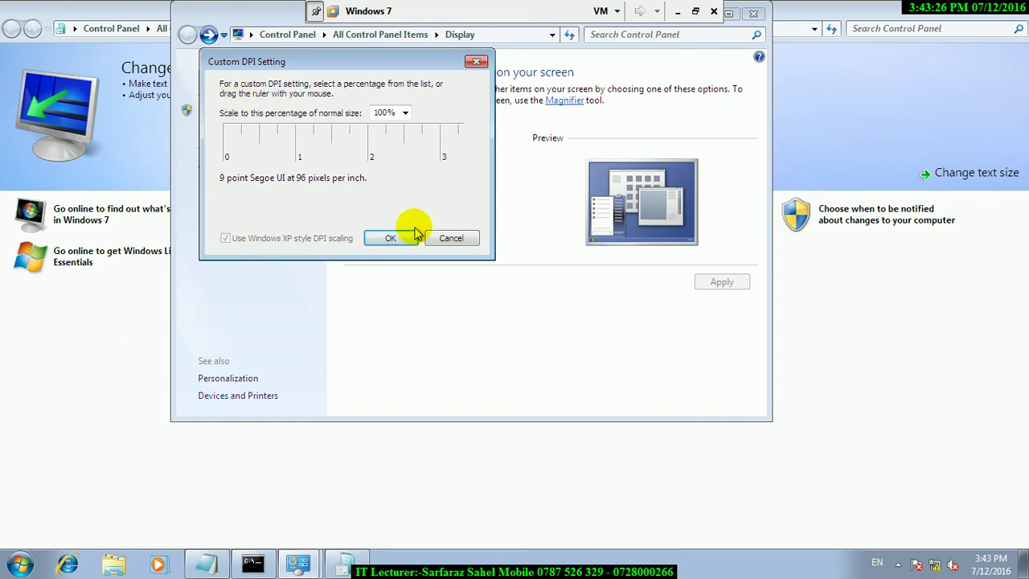
# Set a custom 200% text scale (192 pixels per inch) in Custom DPI Setting and apply it.
pyautogui.click(390, 238)
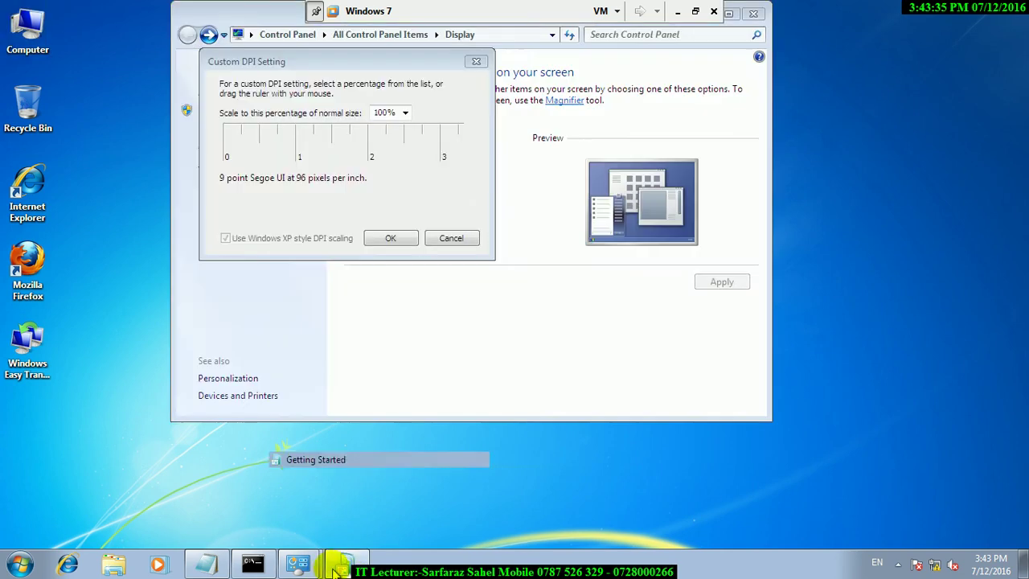
pyautogui.click(438, 483)
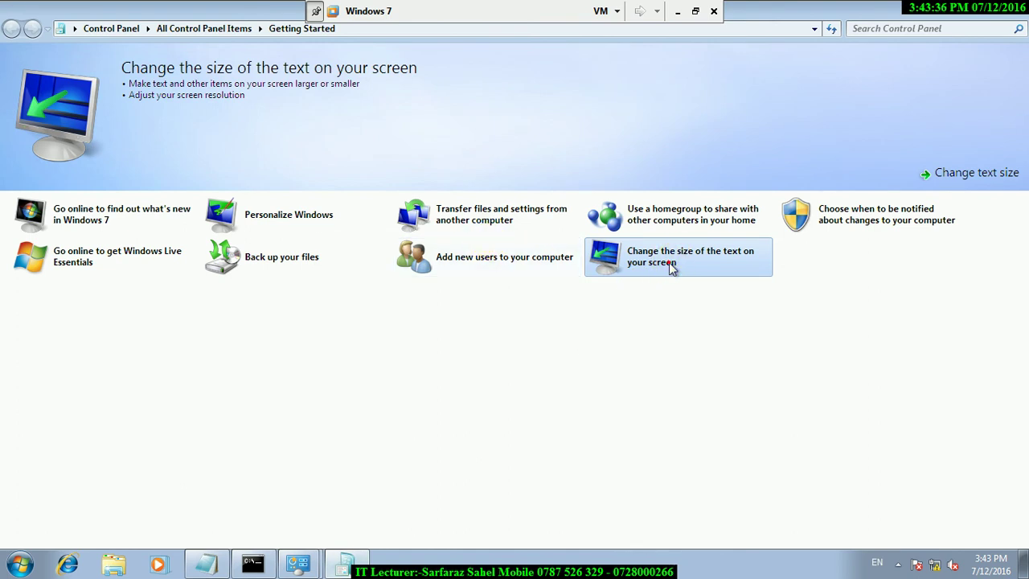
pyautogui.click(667, 256)
pyautogui.click(412, 119)
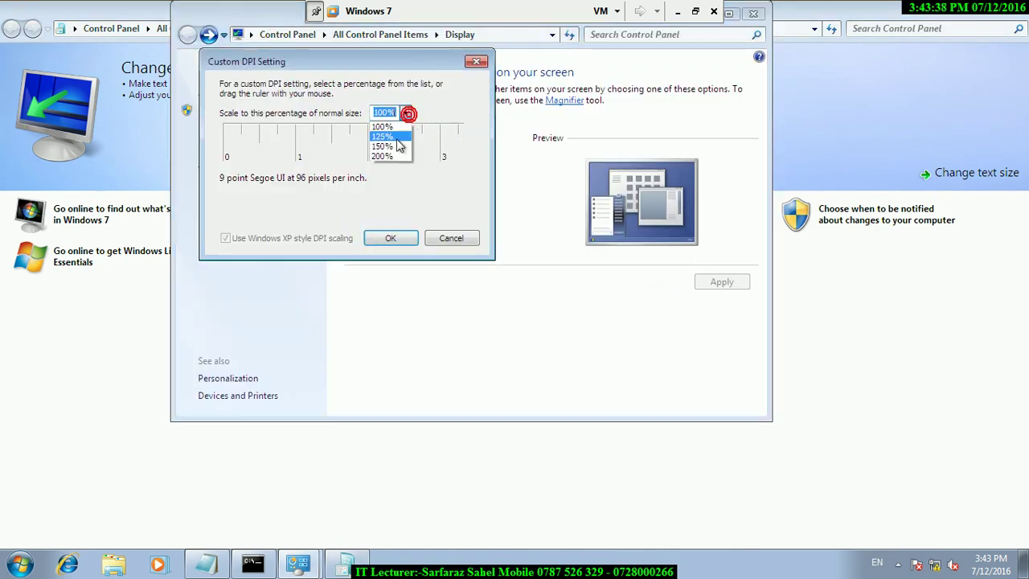
pyautogui.click(386, 161)
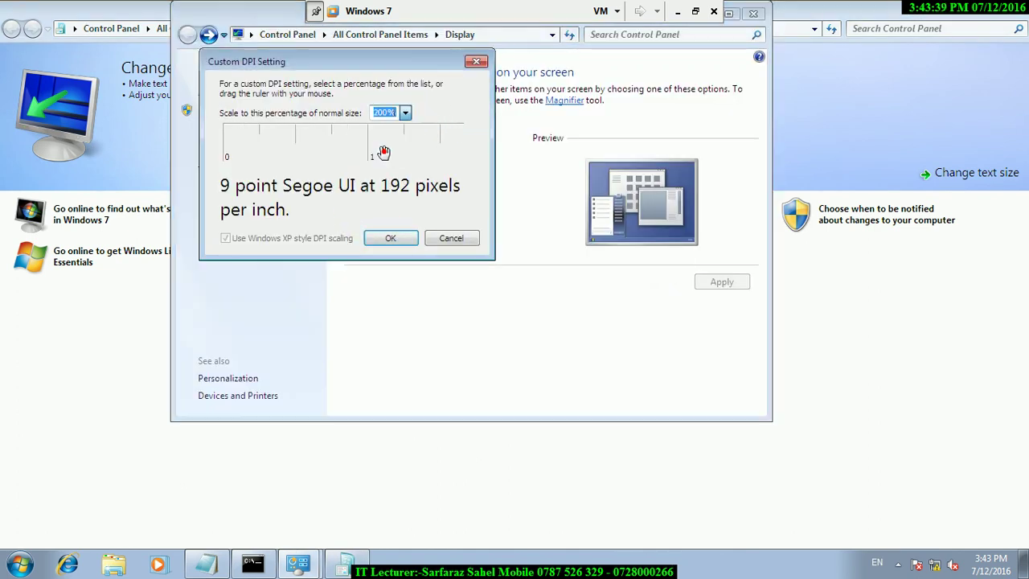
pyautogui.click(392, 238)
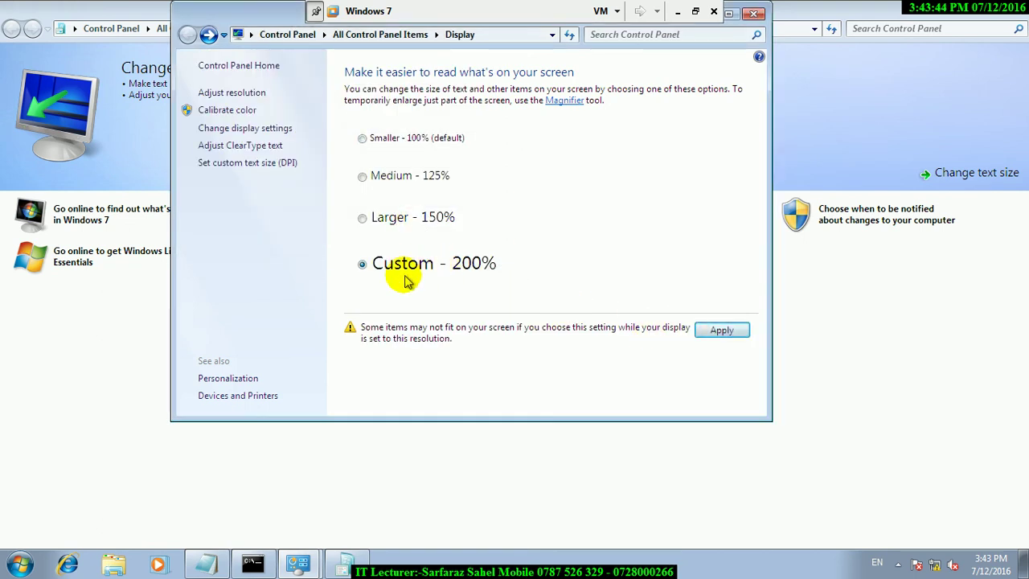
pyautogui.click(722, 330)
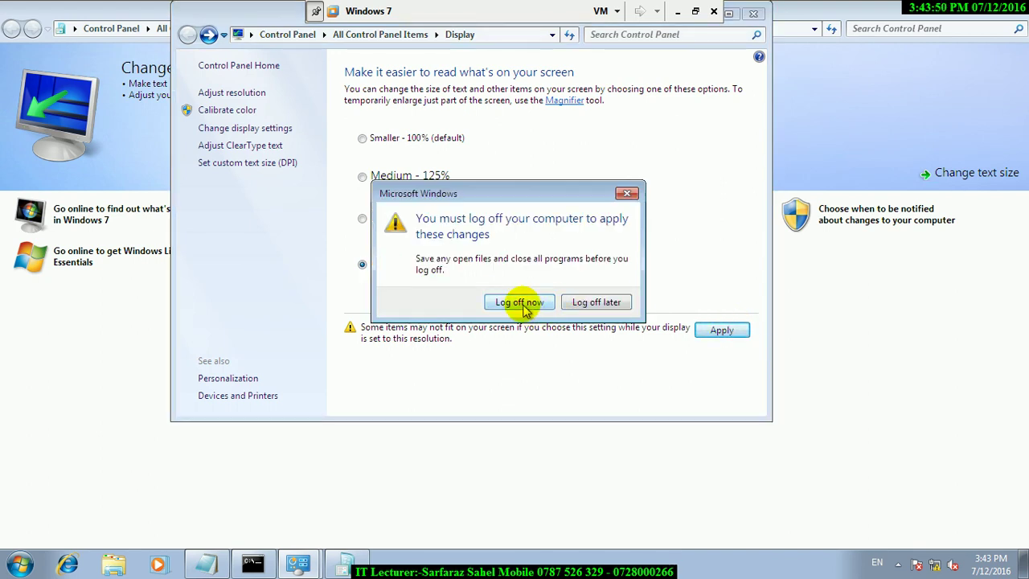
# Log off discarding the Notepad changes, then sign back in with the account password.
pyautogui.click(523, 304)
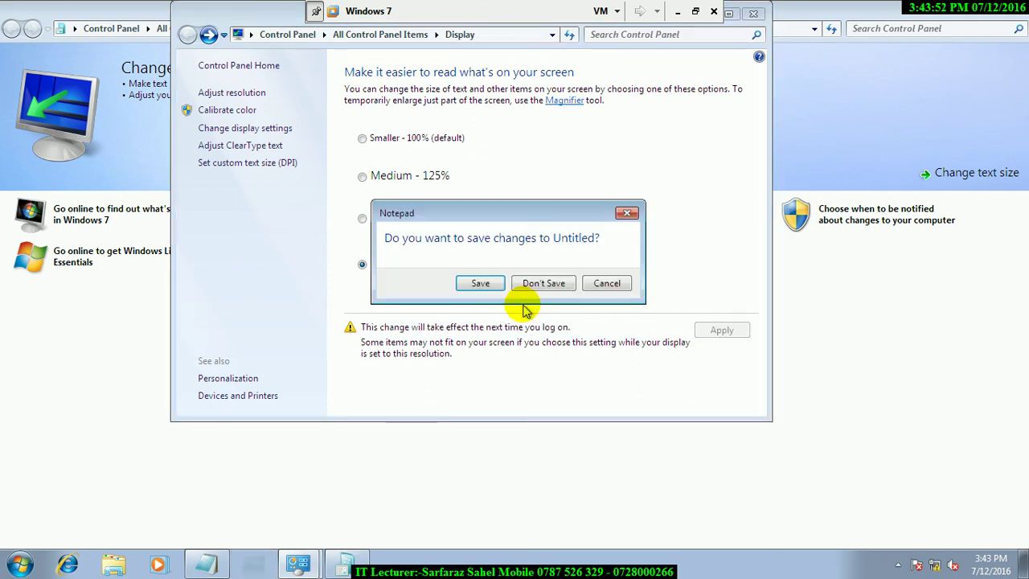
pyautogui.click(554, 285)
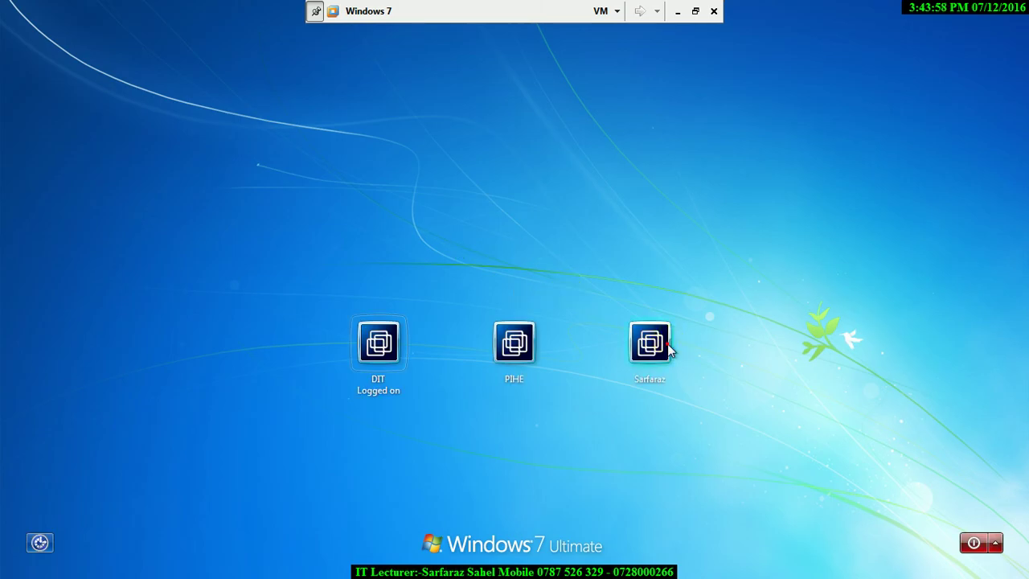
pyautogui.click(659, 342)
pyautogui.hotkey('ctrl', 'a')
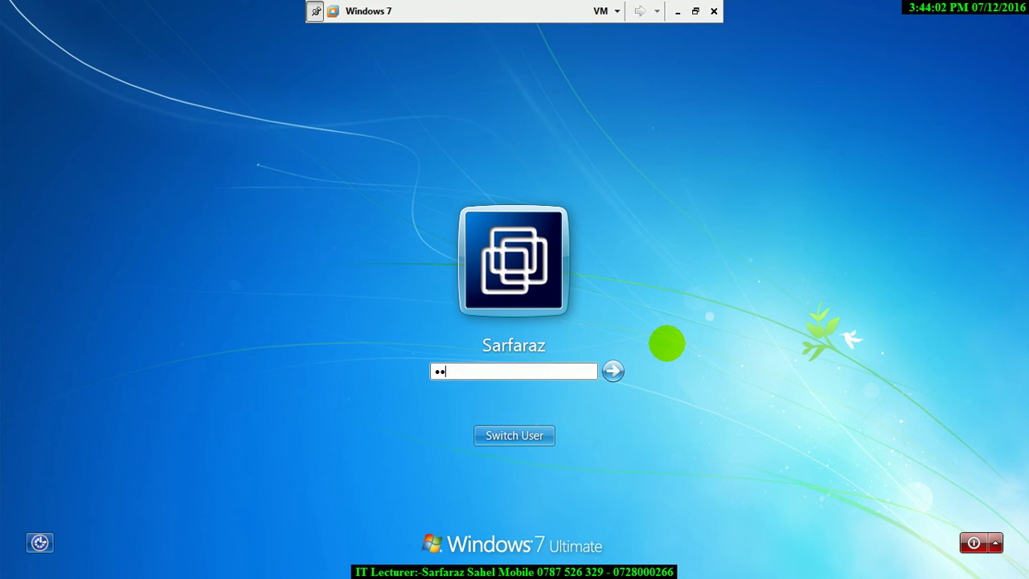
pyautogui.press('Return')
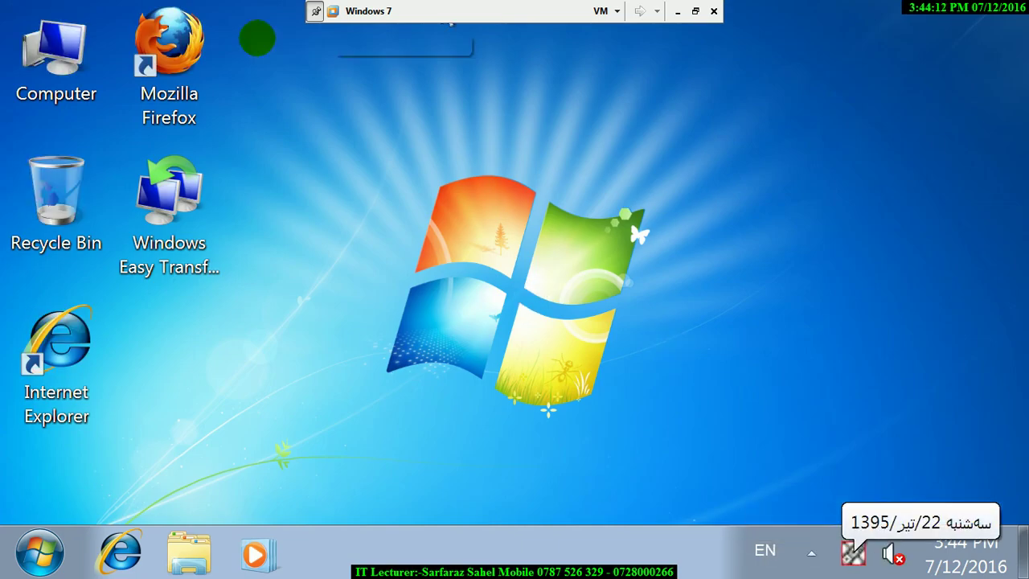
# Launch Control Panel by running 'control' from the Run box.
pyautogui.click(396, 312)
pyautogui.press('super+r')
pyautogui.write('cot')
pyautogui.press('BackSpace')
pyautogui.press('BackSpace')
pyautogui.write('ontrol')
pyautogui.press('Return')
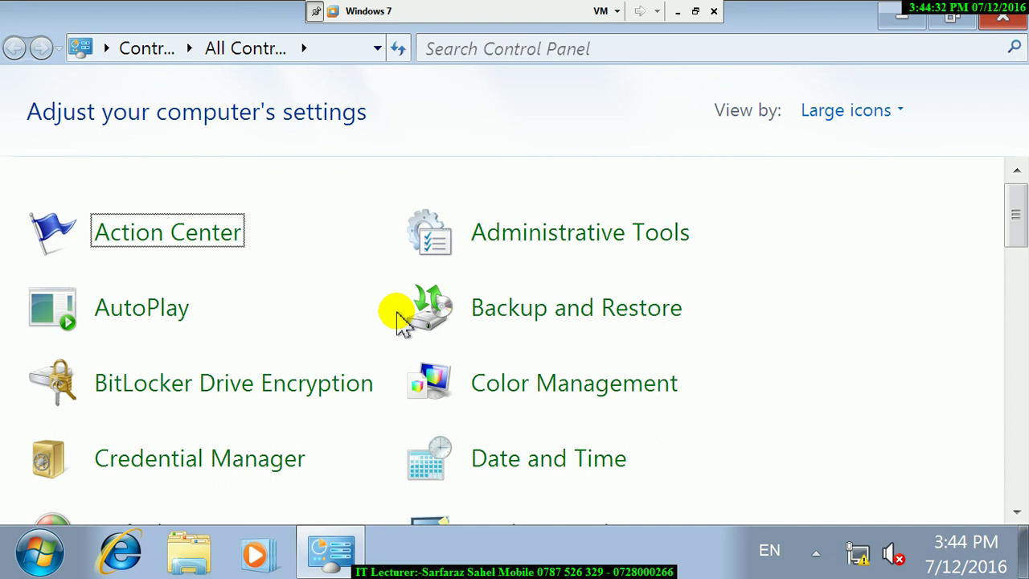
pyautogui.hotkey('alt', 'F4')
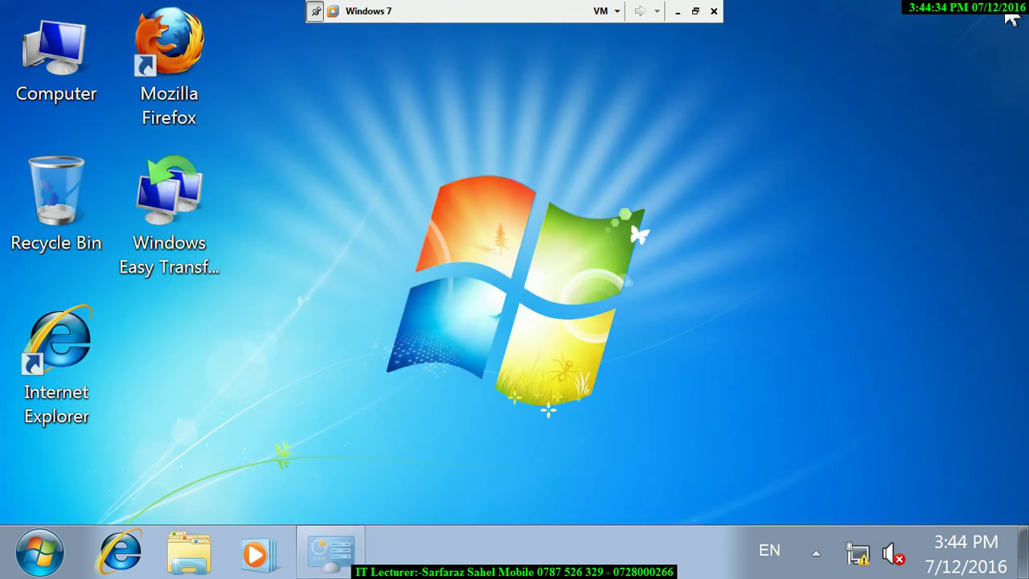
pyautogui.rightClick(454, 191)
pyautogui.click(293, 329)
pyautogui.press('super+r')
pyautogui.write('o')
pyautogui.write('o')
pyautogui.press('Down')
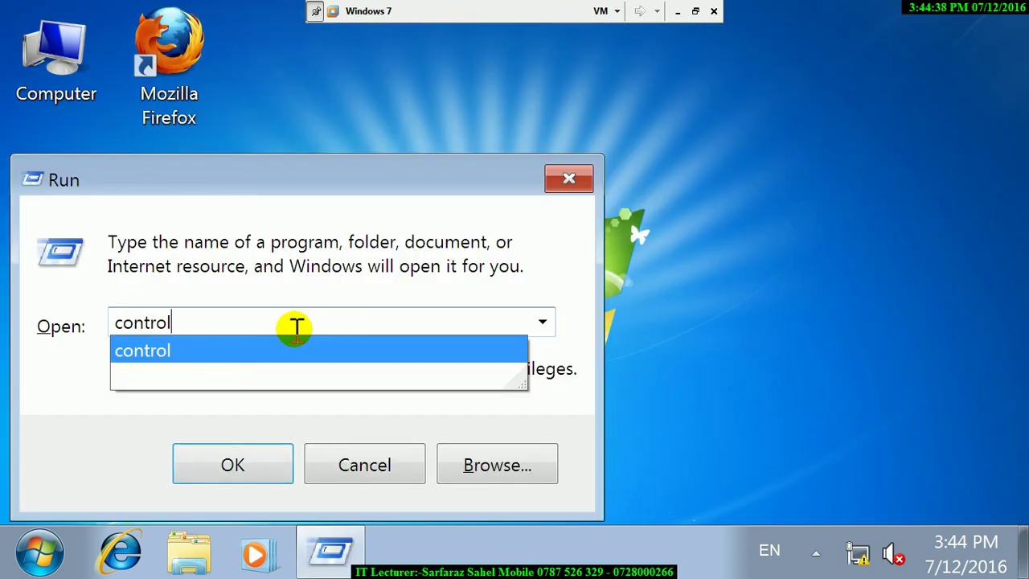
pyautogui.press('Return')
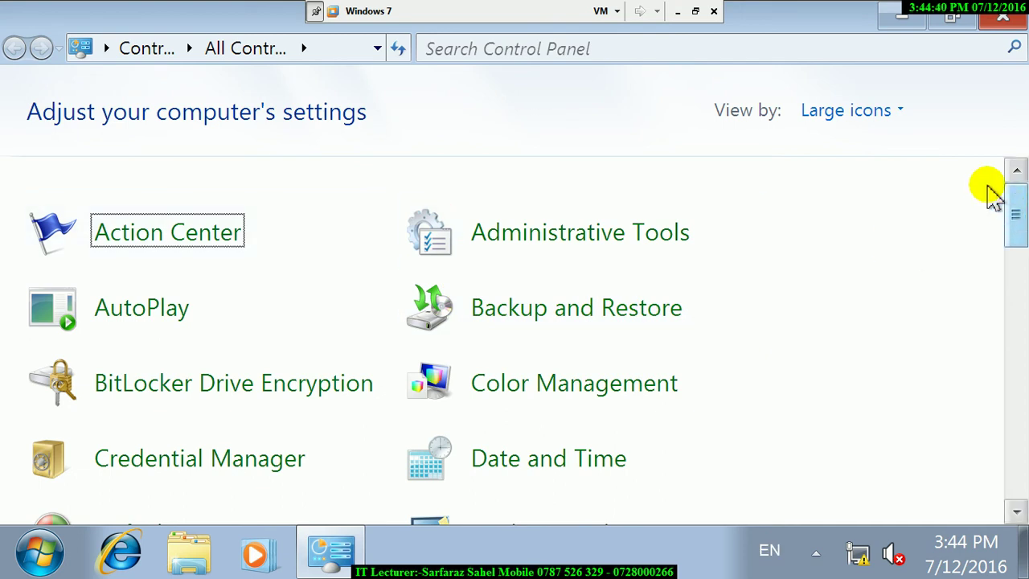
# Search Control Panel for 'getting' and go from Getting Started to the Display text-size page.
pyautogui.click(772, 50)
pyautogui.write('o')
pyautogui.press('Escape')
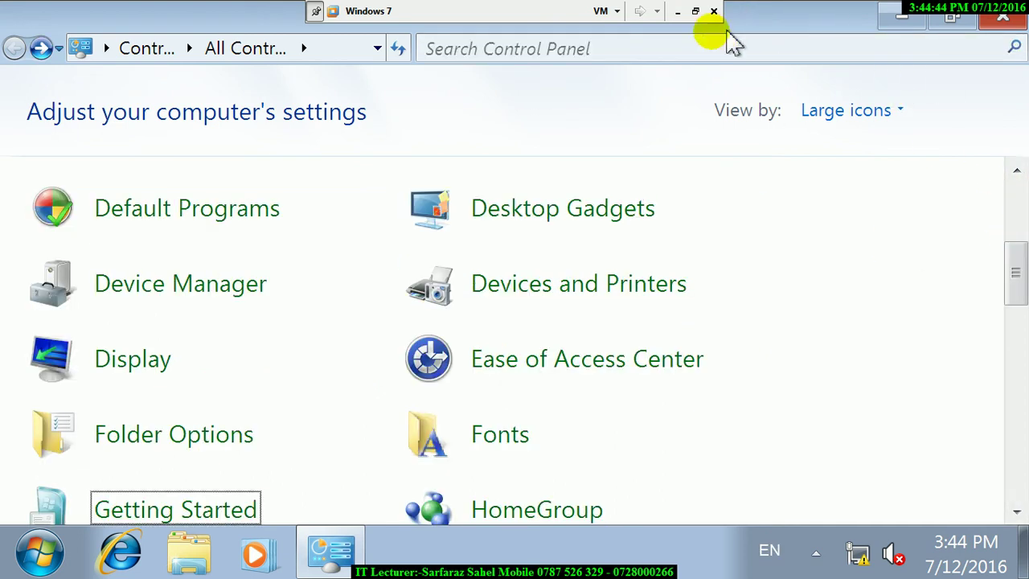
pyautogui.click(700, 43)
pyautogui.write('getting')
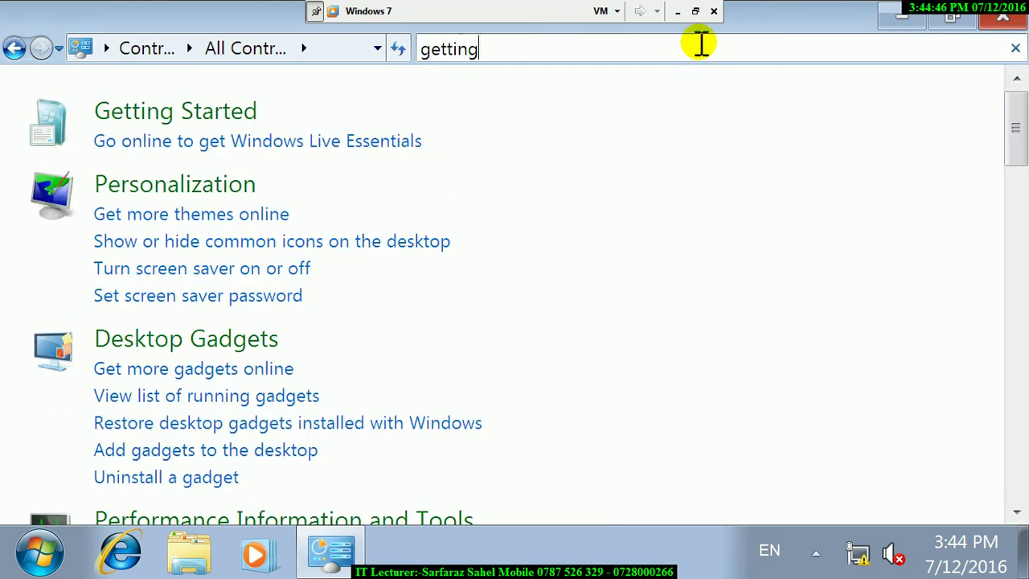
pyautogui.click(222, 133)
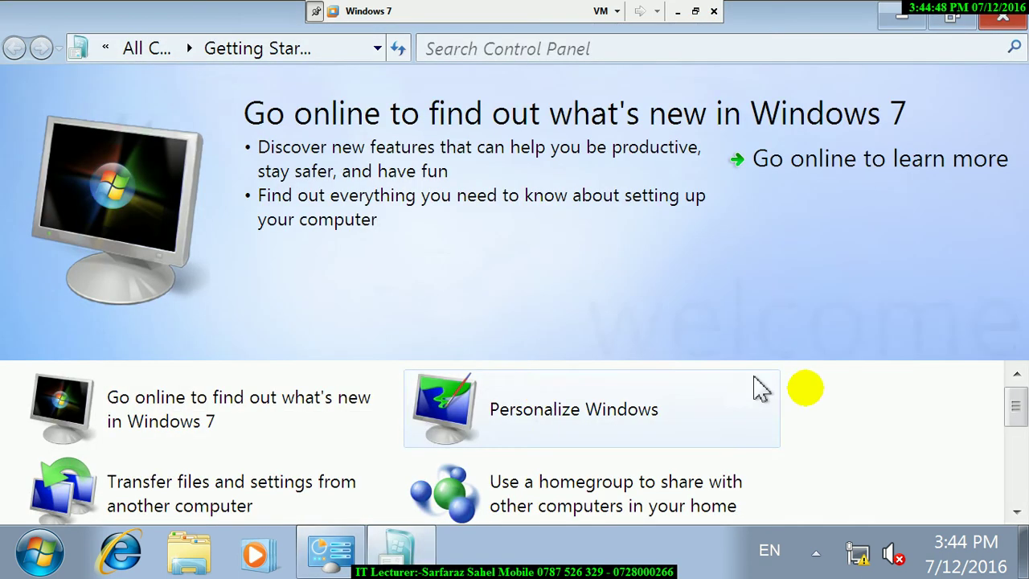
pyautogui.moveTo(1015, 405); pyautogui.dragTo(1018, 493)
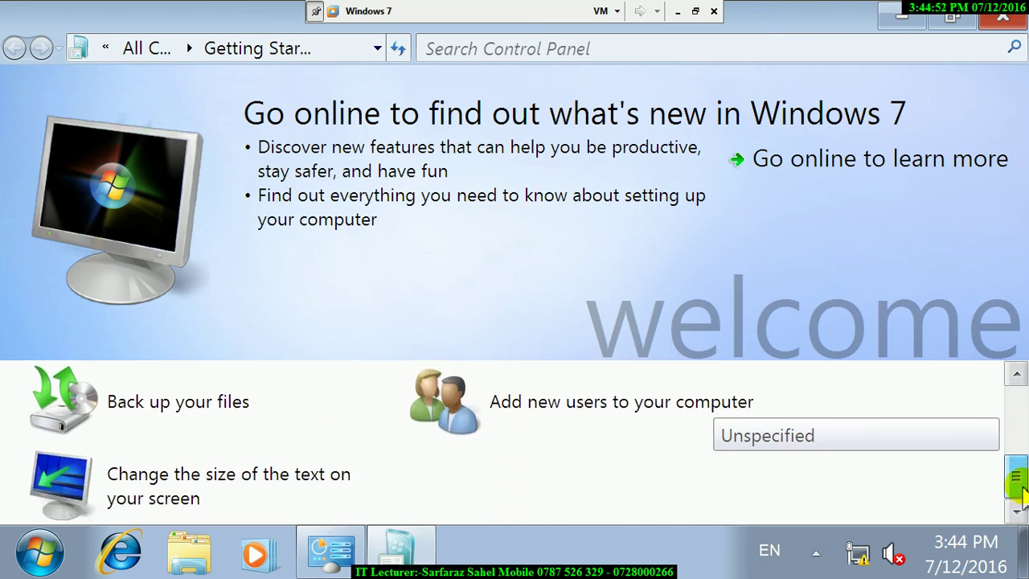
pyautogui.click(217, 488)
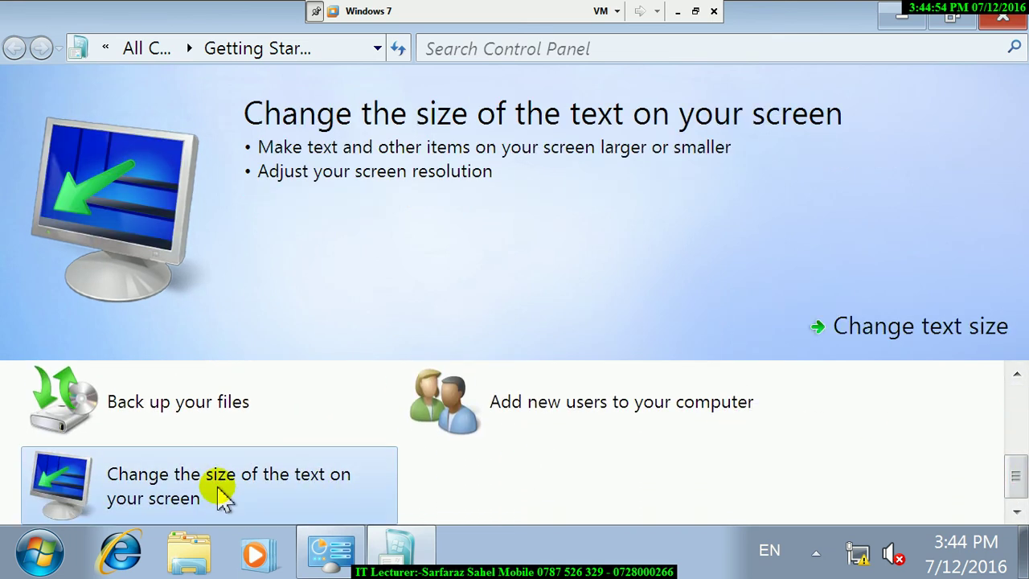
pyautogui.click(884, 327)
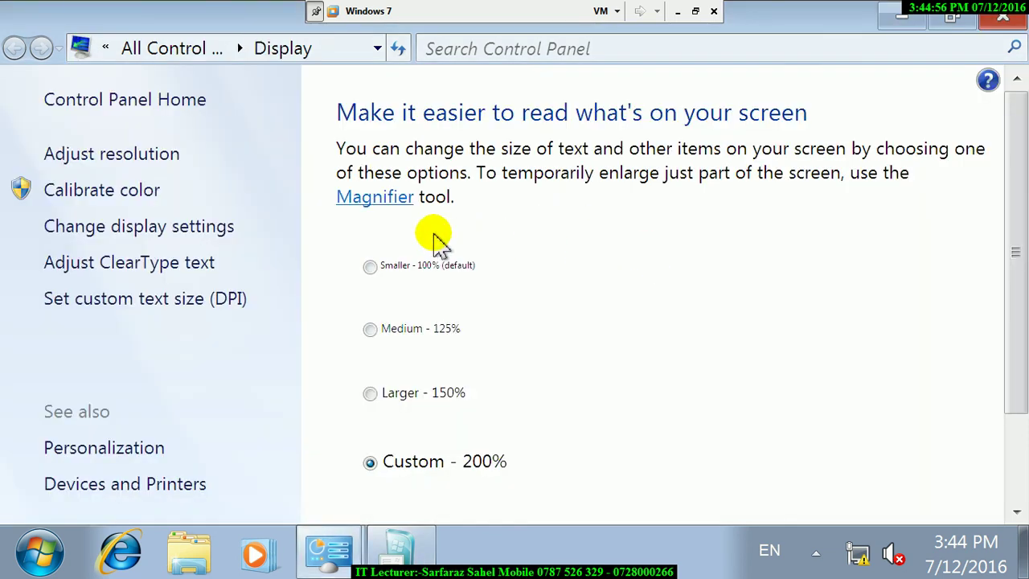
# Select the Medium - 125% text size, apply it and log off.
pyautogui.click(375, 328)
pyautogui.moveTo(1019, 241); pyautogui.dragTo(1013, 482)
pyautogui.click(937, 460)
pyautogui.click(515, 328)
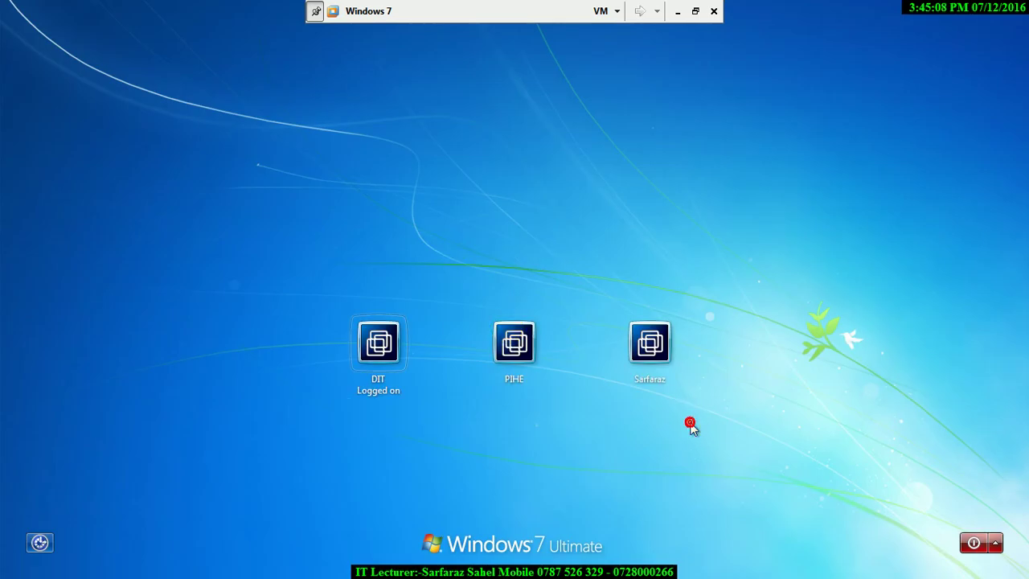
# Sign back in with the account password after one failed attempt.
pyautogui.click(664, 378)
pyautogui.write('1')
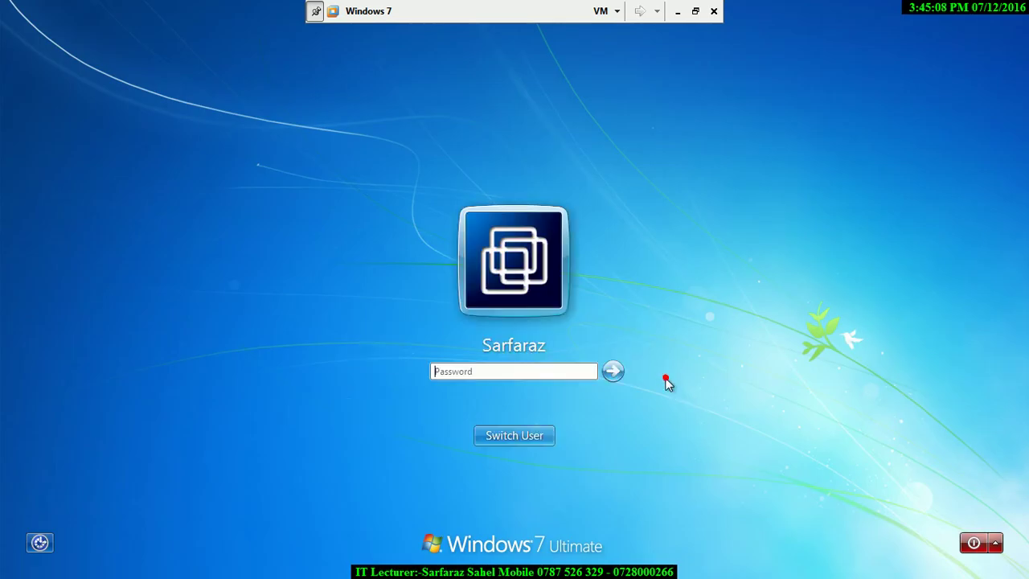
pyautogui.press('Return')
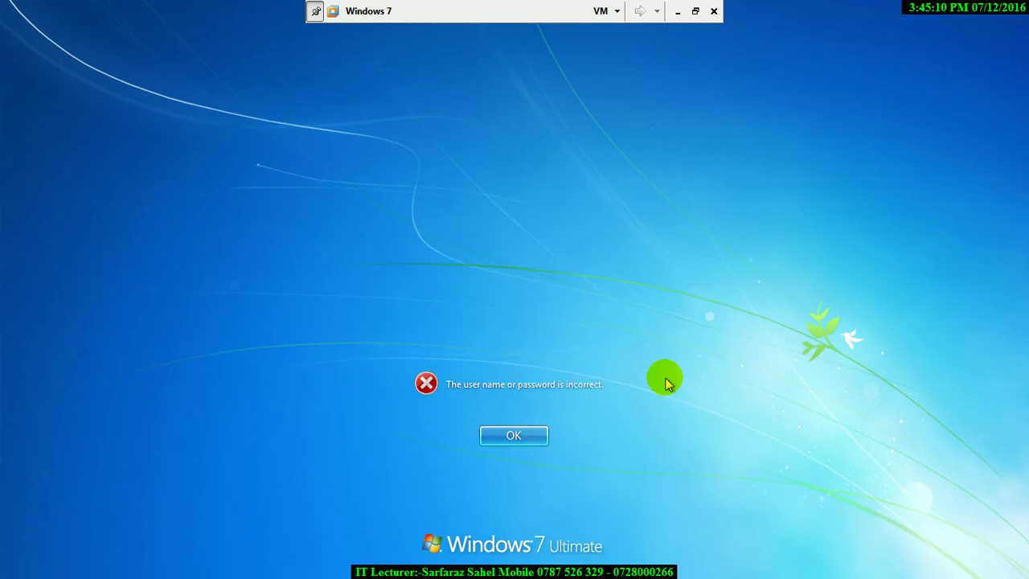
pyautogui.press('Return')
pyautogui.write('1')
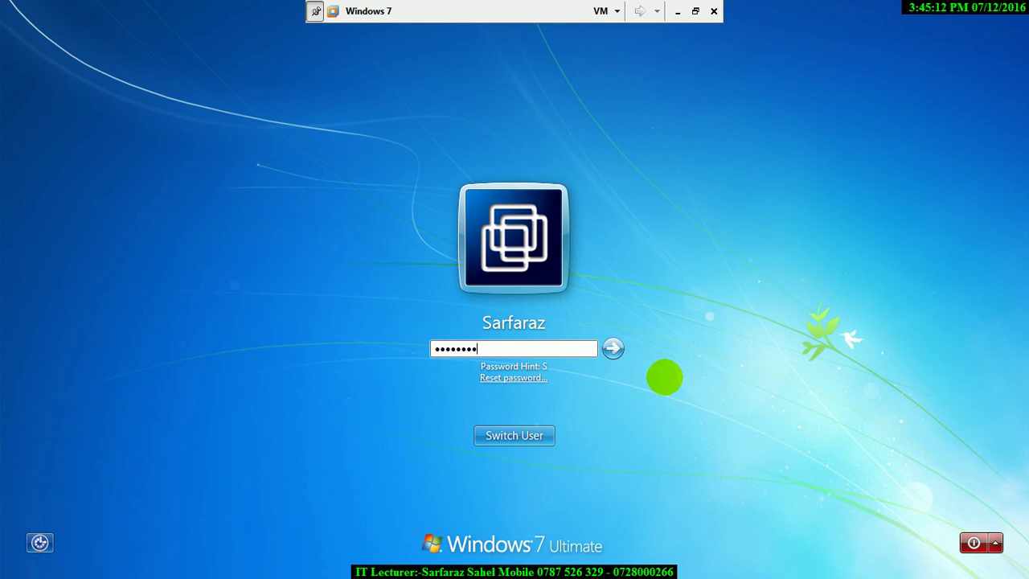
pyautogui.write('1111111')
pyautogui.press('Return')
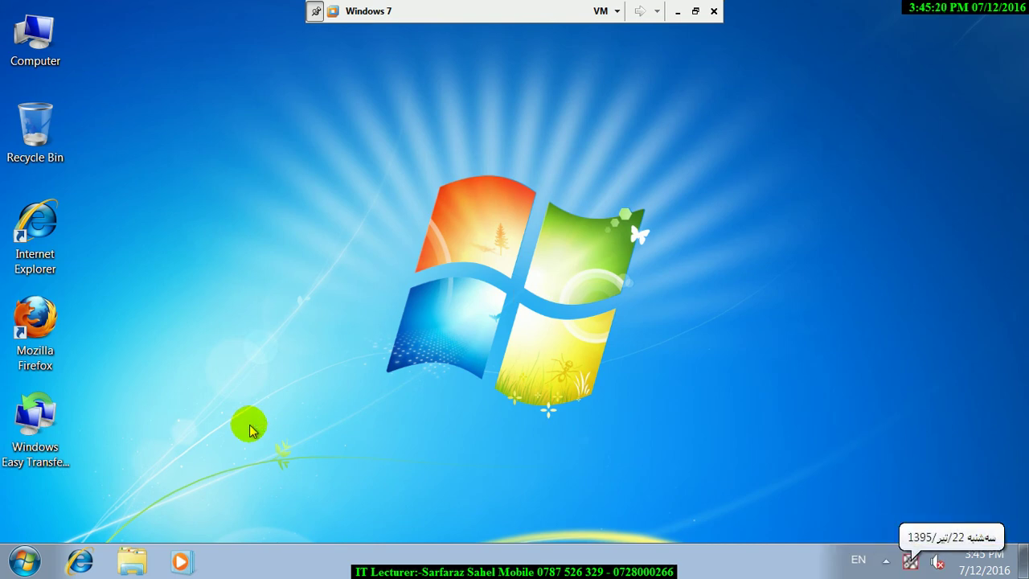
# Launch Control Panel with 'control' from the Run box and maximize it.
pyautogui.press('super+r')
pyautogui.write('control')
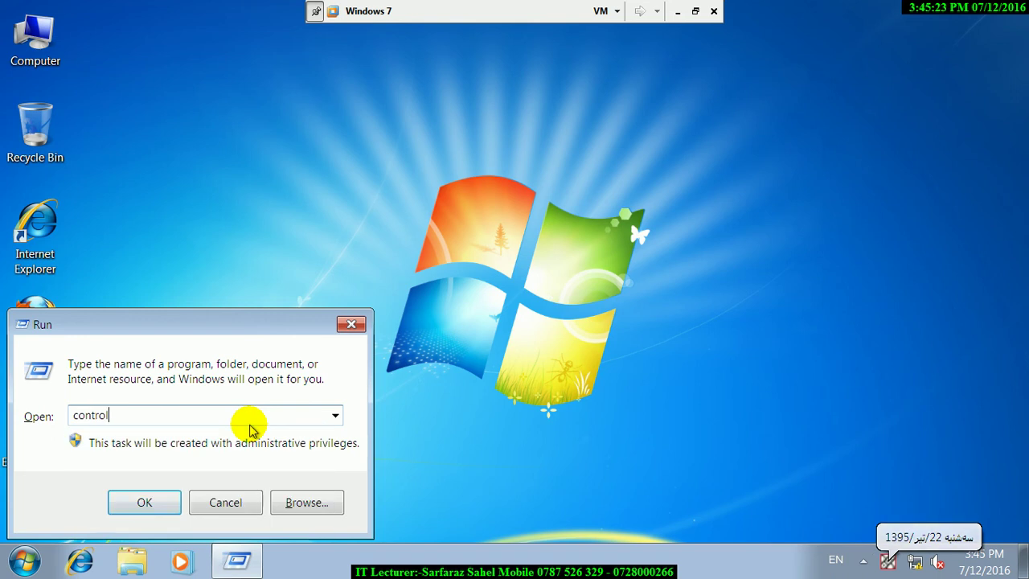
pyautogui.press('Return')
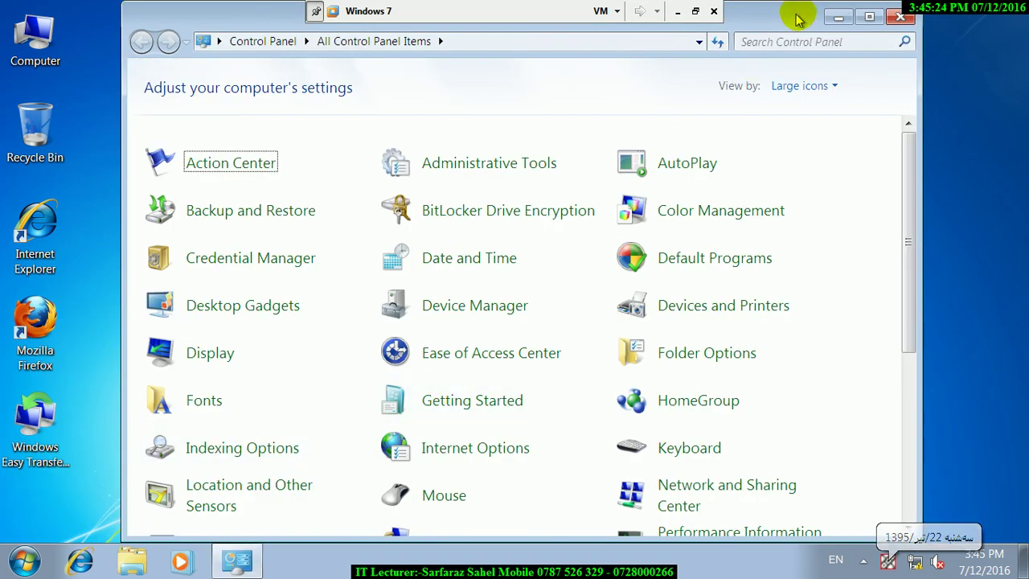
pyautogui.click(867, 17)
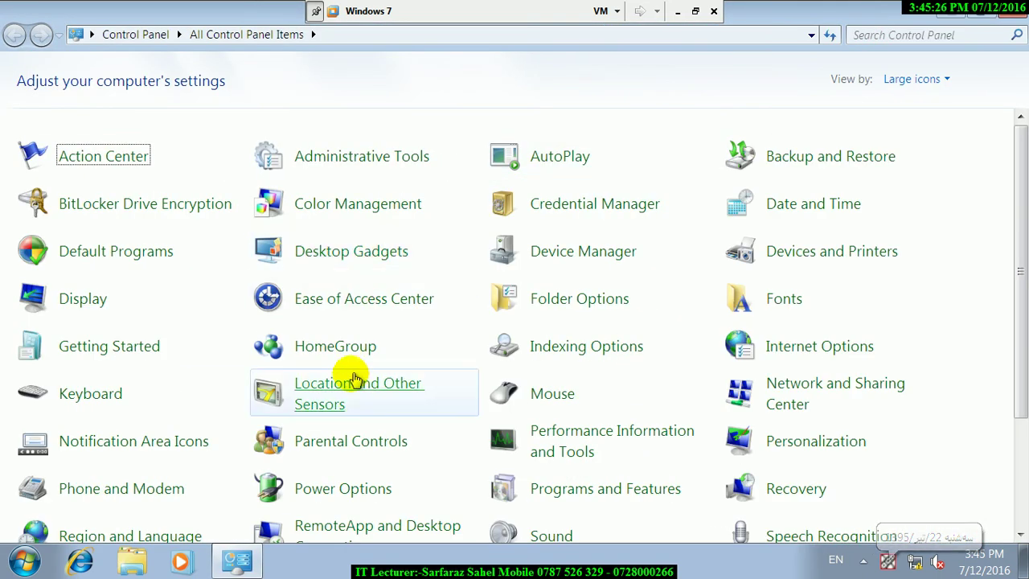
# Search 'ge' to open Getting Started maximized, then minimize the VM and host Screen Resolution window.
pyautogui.click(880, 34)
pyautogui.write('ge')
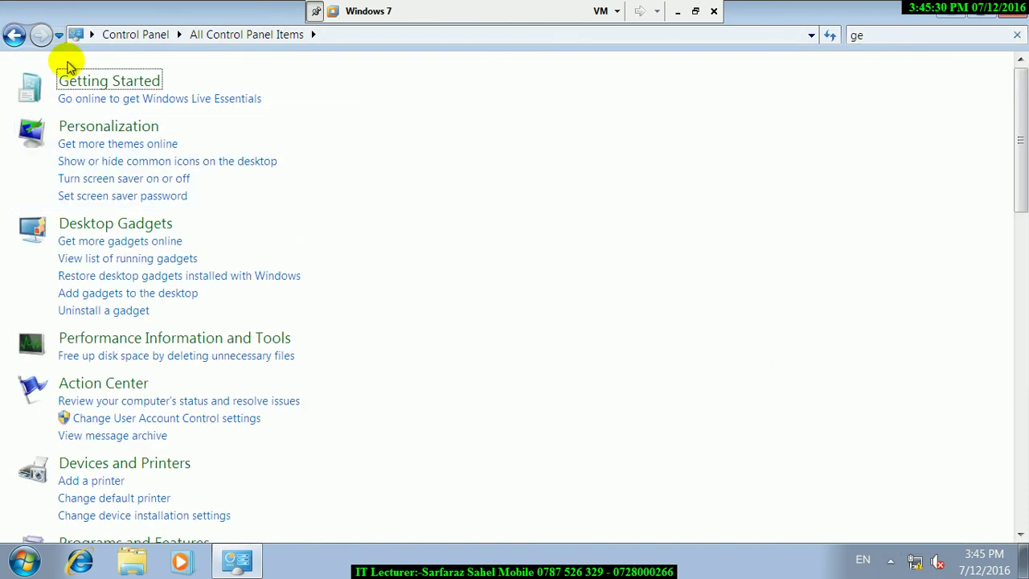
pyautogui.click(83, 85)
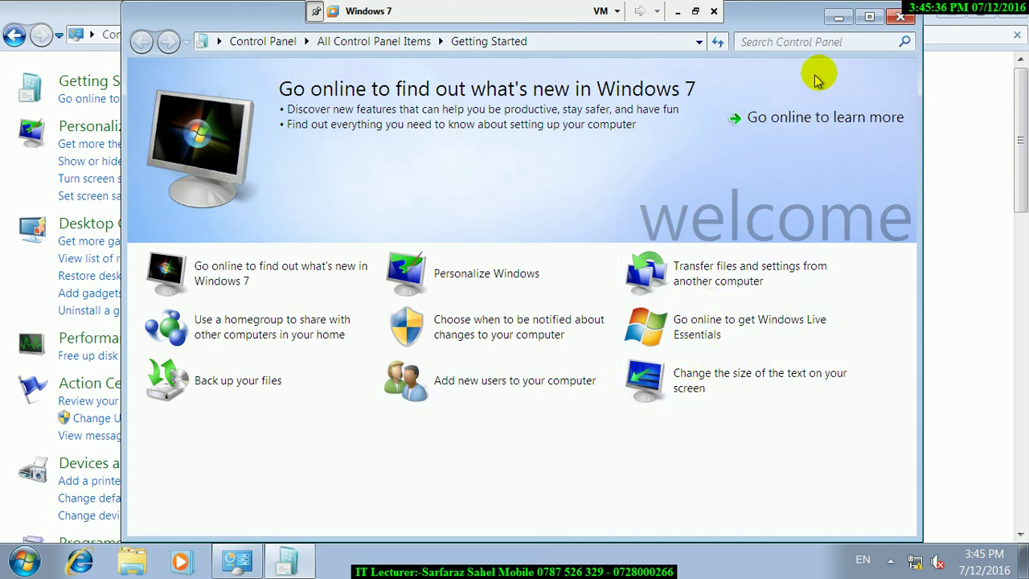
pyautogui.click(866, 17)
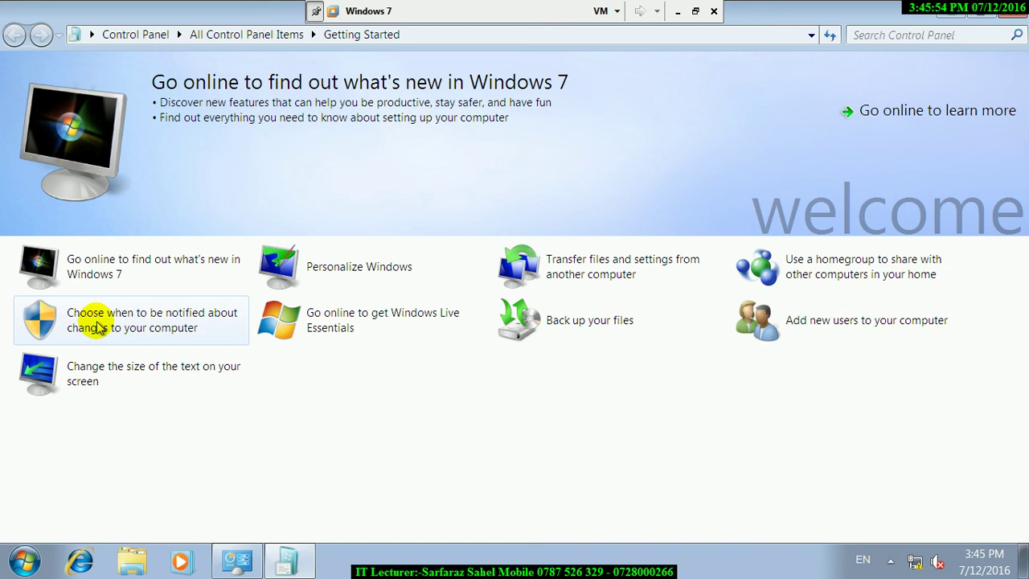
pyautogui.click(676, 11)
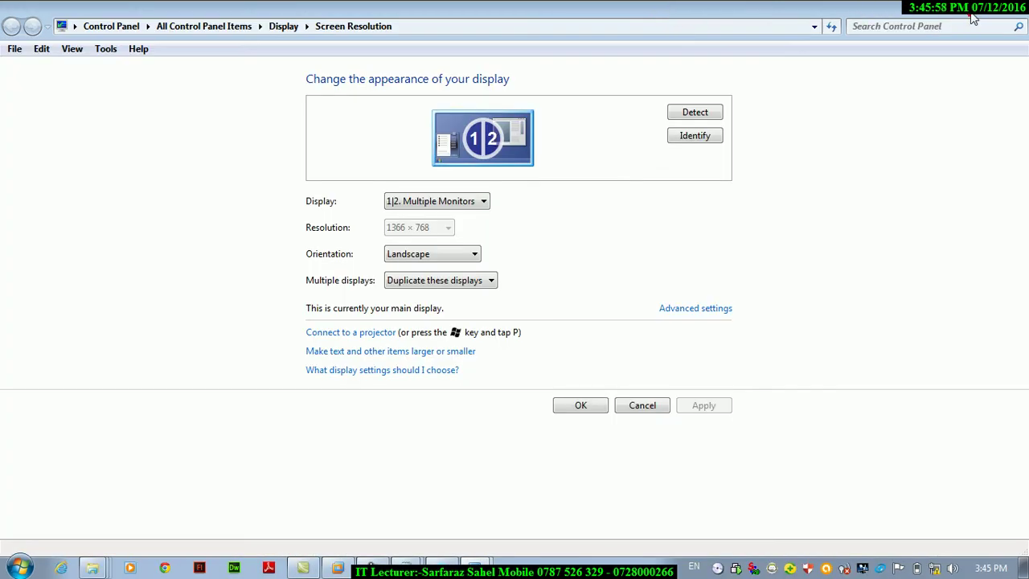
pyautogui.click(973, 18)
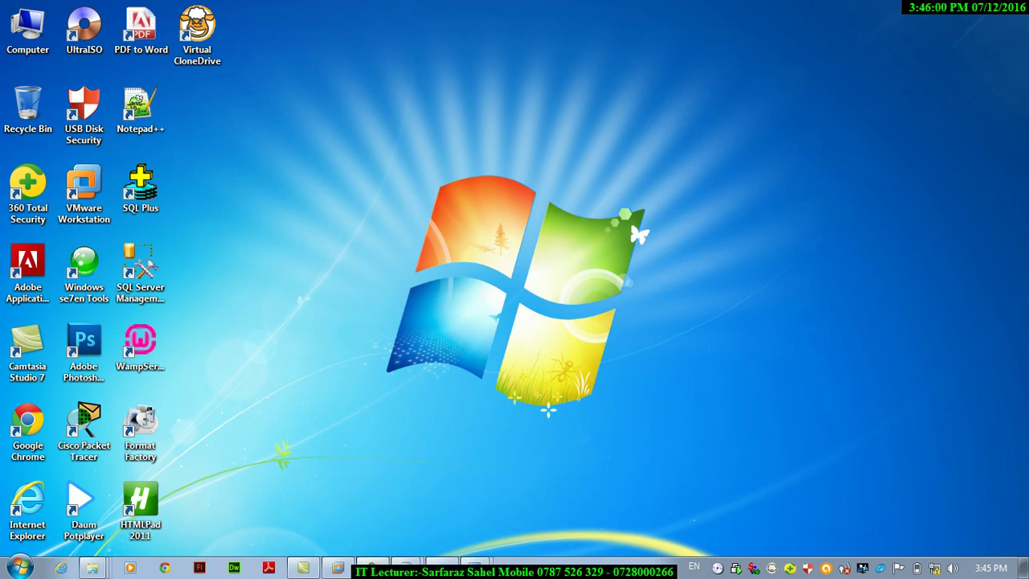